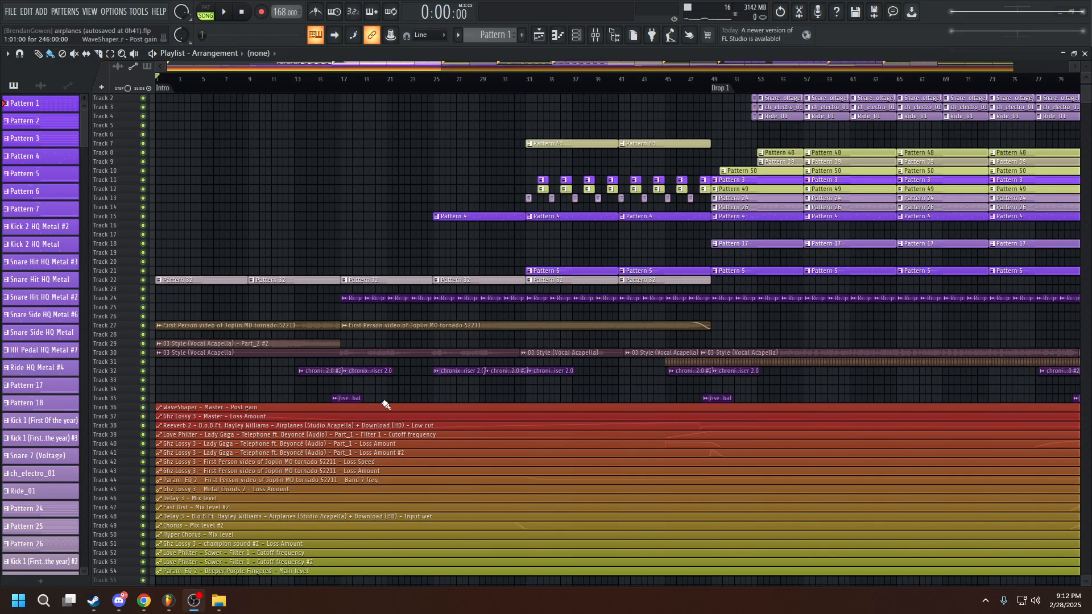
# Look over the whole arrangement from intro to outro and briefly view the mixer.
pyautogui.scroll(-5, 419, 350)
pyautogui.scroll(3, 845, 397)
pyautogui.scroll(-4, 845, 397)
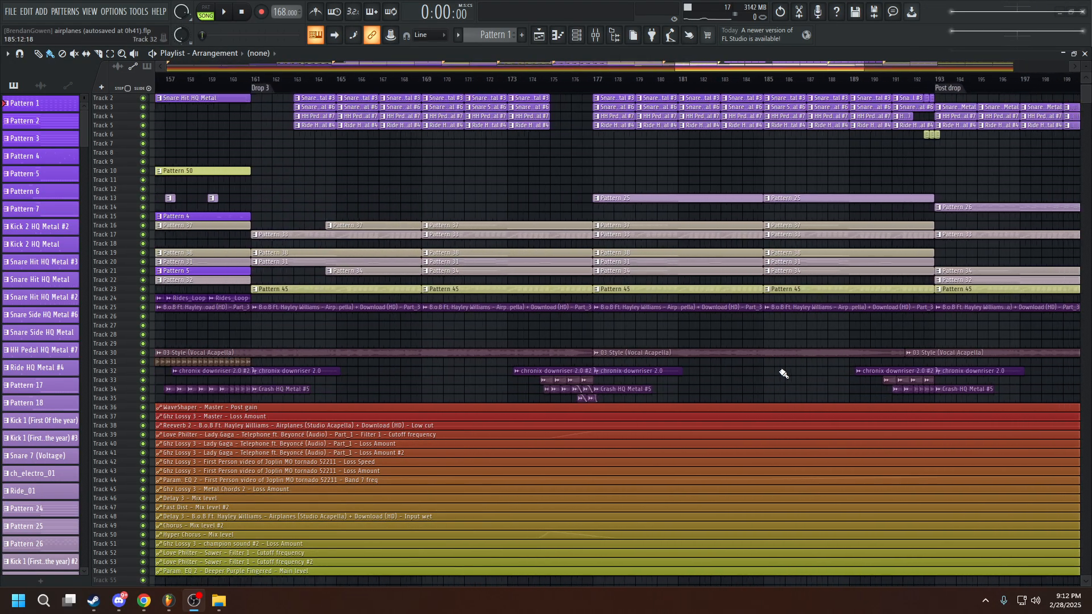
pyautogui.click(597, 36)
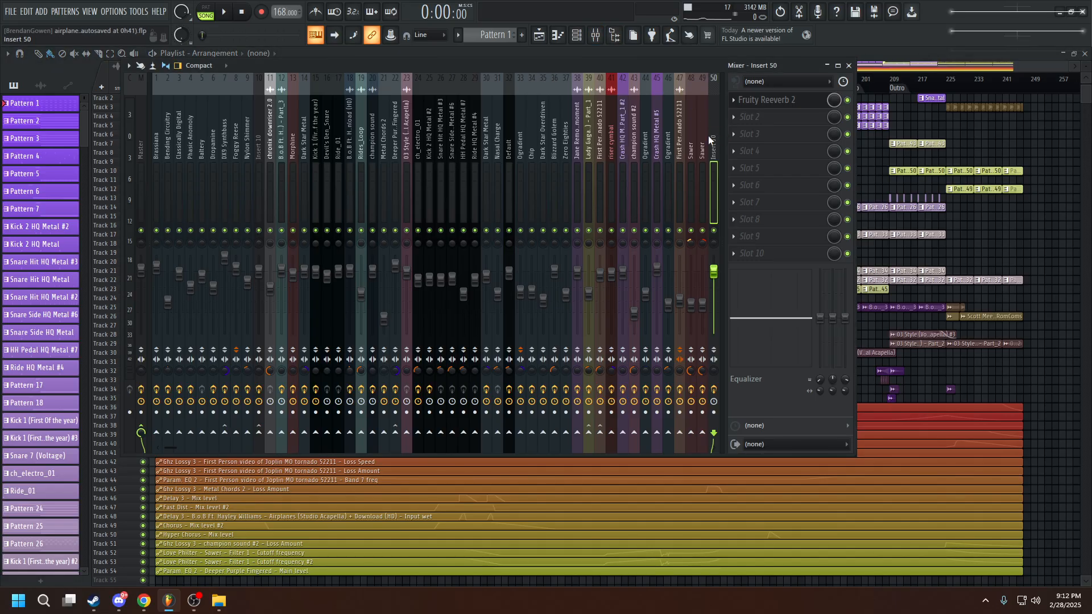
pyautogui.click(849, 65)
# View the project info with its credits and working-time statistics, and close it.
pyautogui.click(125, 13)
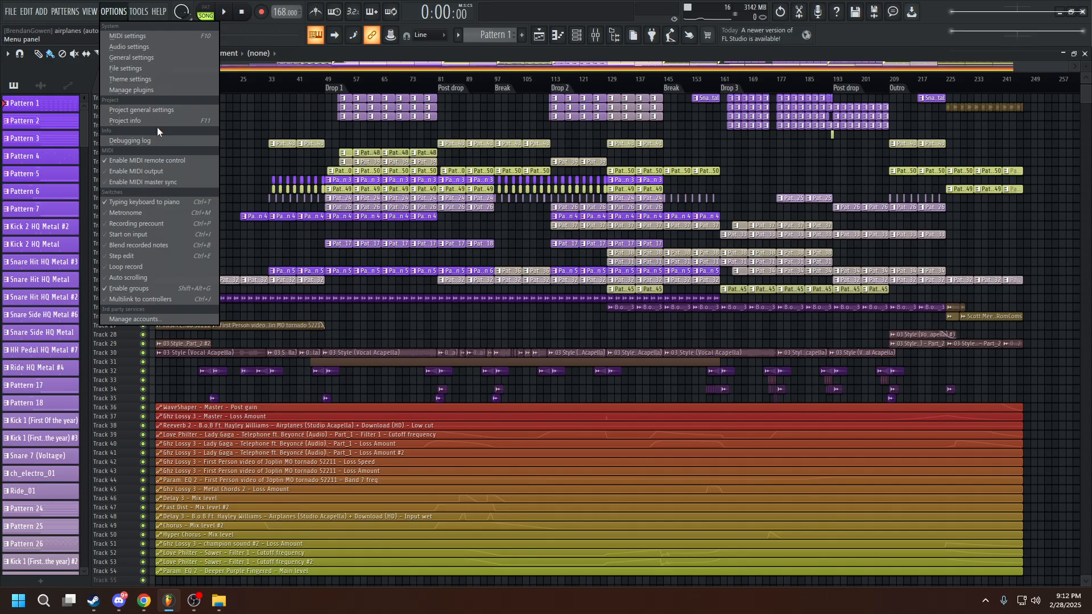
pyautogui.click(181, 124)
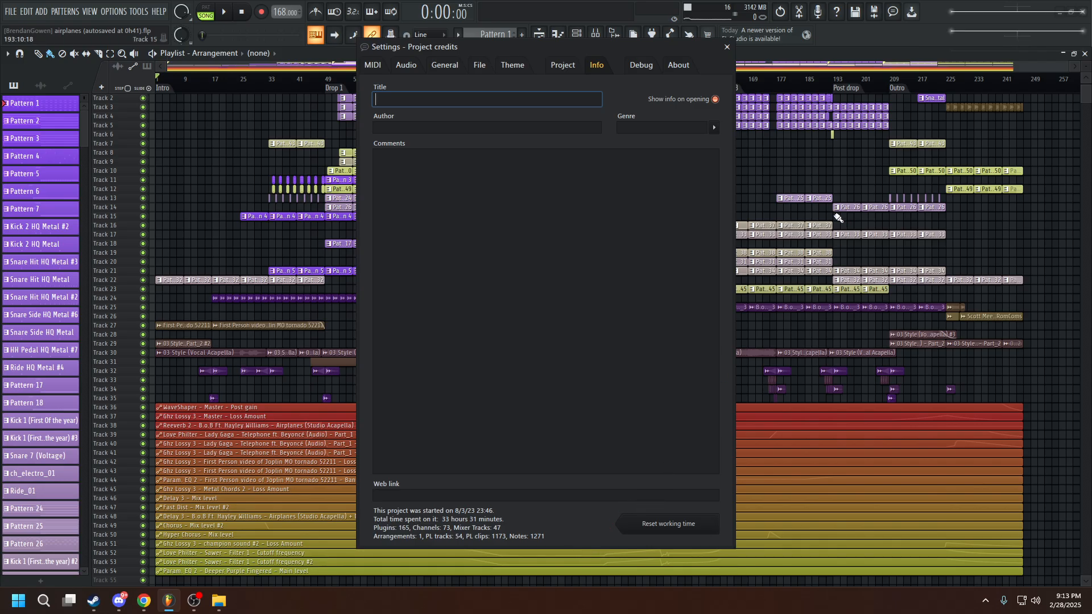
pyautogui.click(727, 48)
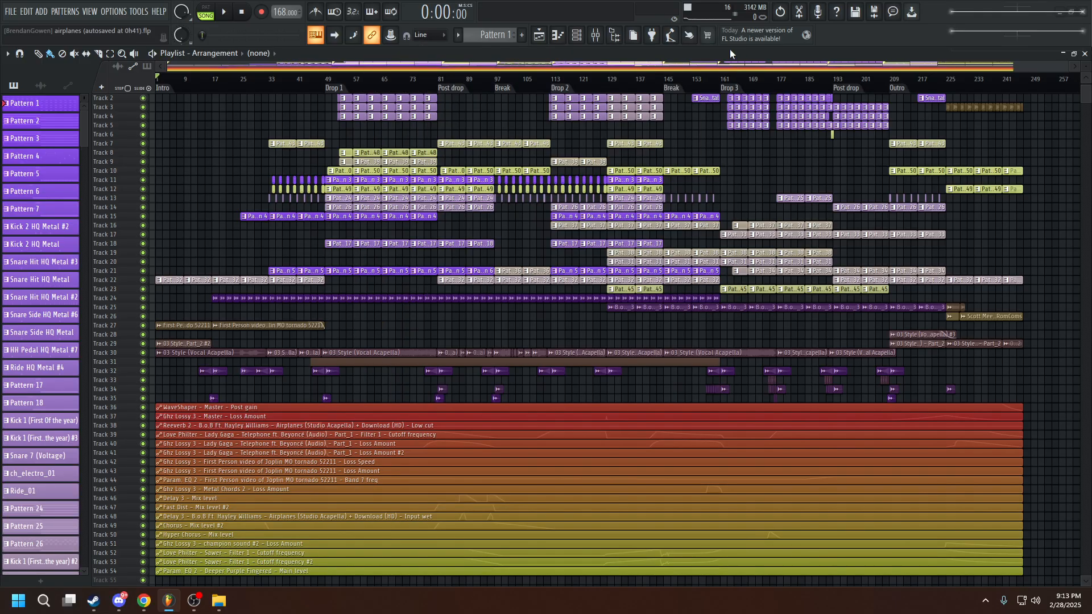
# Inspect the intro and the channel settings of its first First Person video of Joplin MO tornado 52211 clip, and close them.
pyautogui.scroll(4, 381, 69)
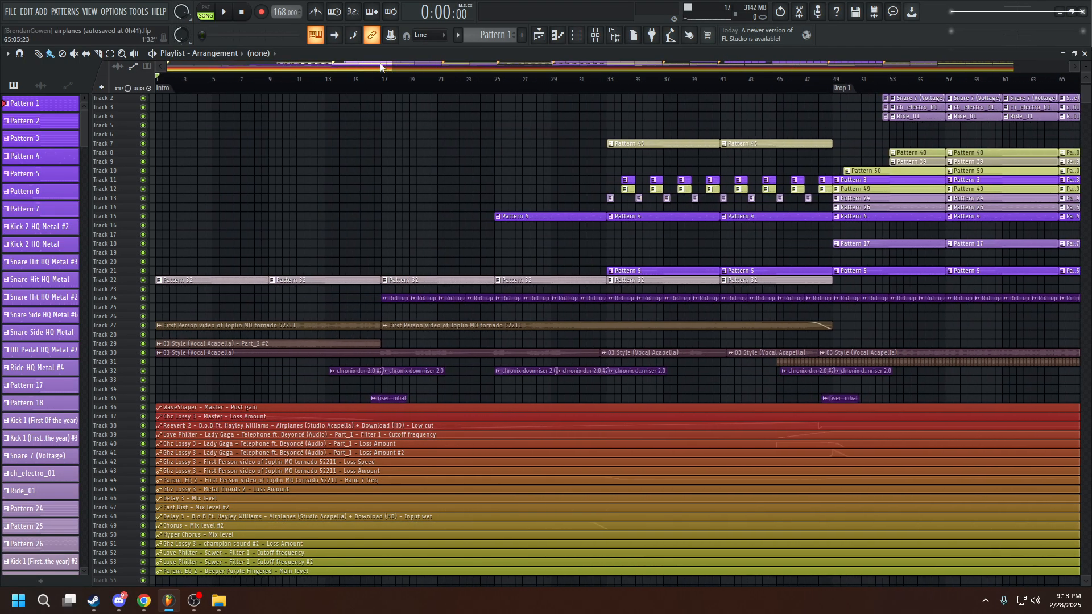
pyautogui.scroll(2, 307, 299)
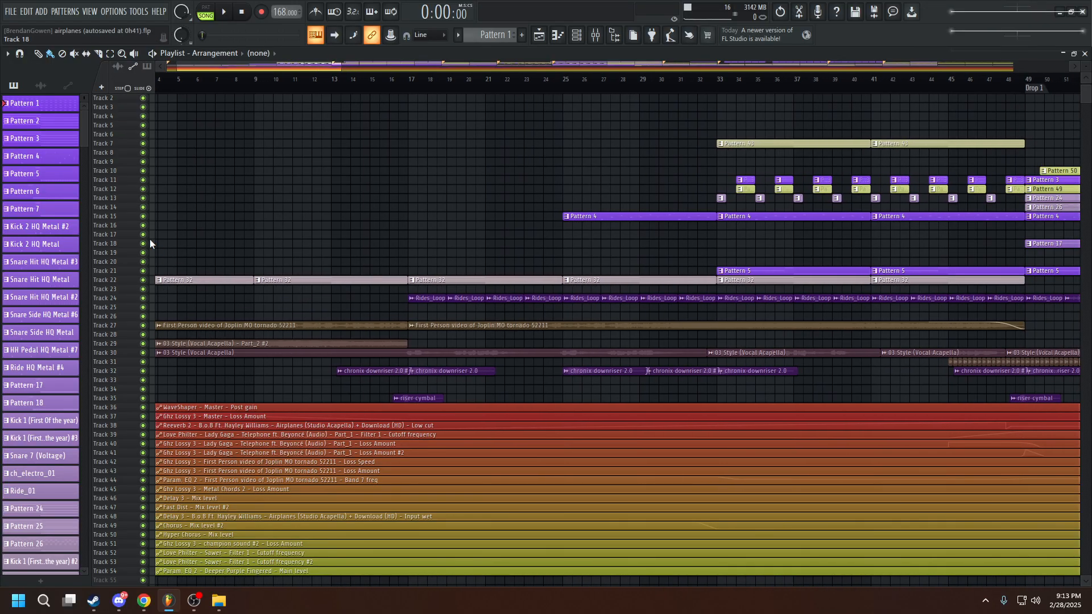
pyautogui.scroll(-4, 506, 386)
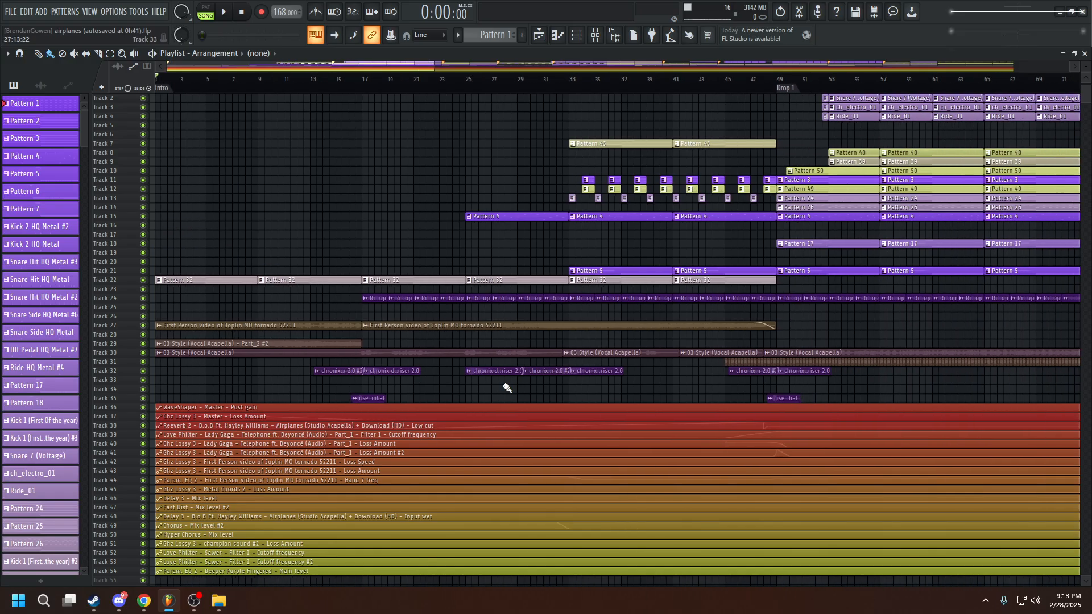
pyautogui.scroll(3, 384, 71)
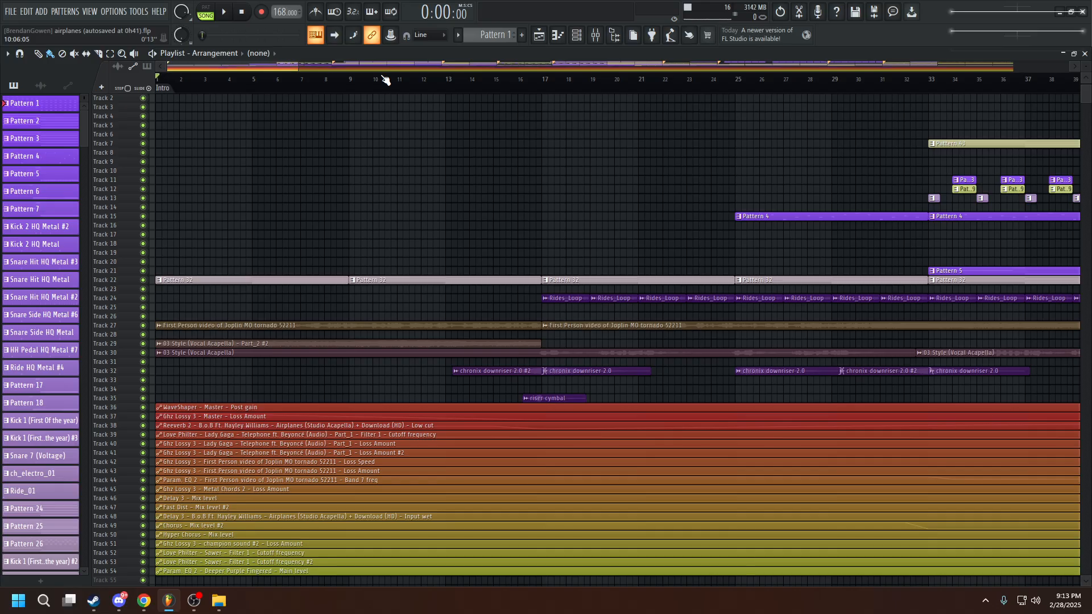
pyautogui.scroll(-4, 390, 190)
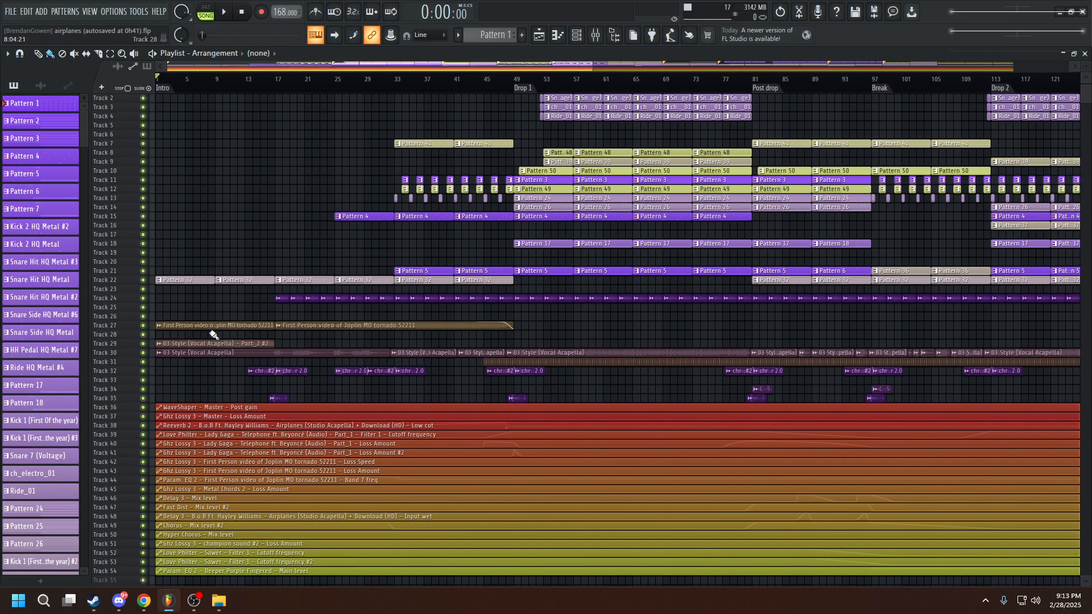
pyautogui.scroll(3, 213, 335)
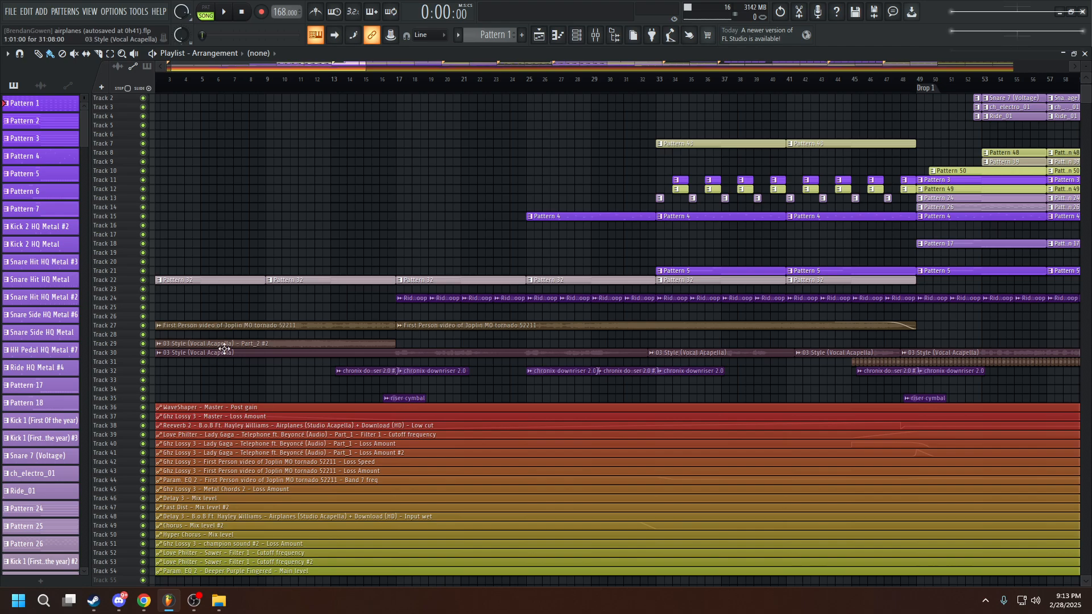
pyautogui.scroll(-1, 224, 348)
pyautogui.moveTo(296, 338); pyautogui.dragTo(240, 301)
pyautogui.doubleClick(190, 324)
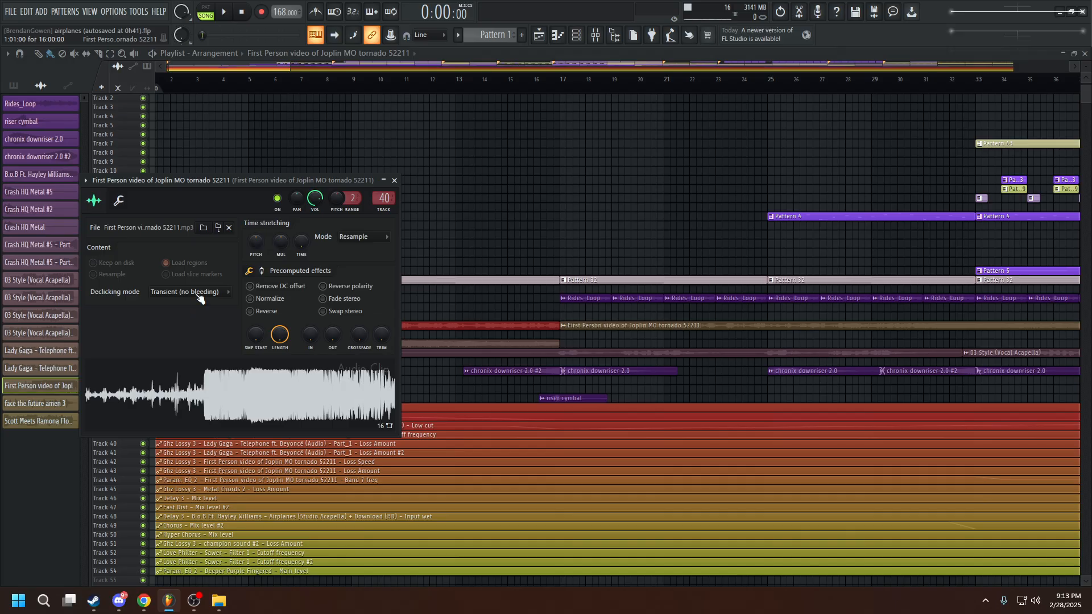
pyautogui.click(394, 180)
# Examine the intro's clips at a larger track height, from the upper pattern tracks to the automation tracks.
pyautogui.scroll(3, 309, 223)
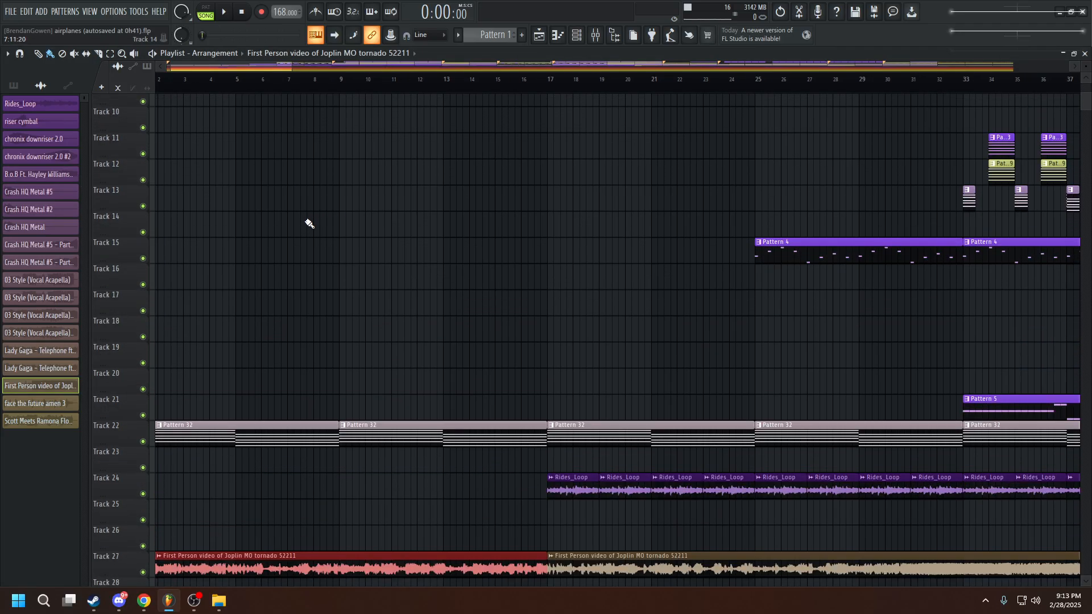
pyautogui.scroll(-1, 310, 223)
pyautogui.moveTo(285, 66); pyautogui.dragTo(278, 65)
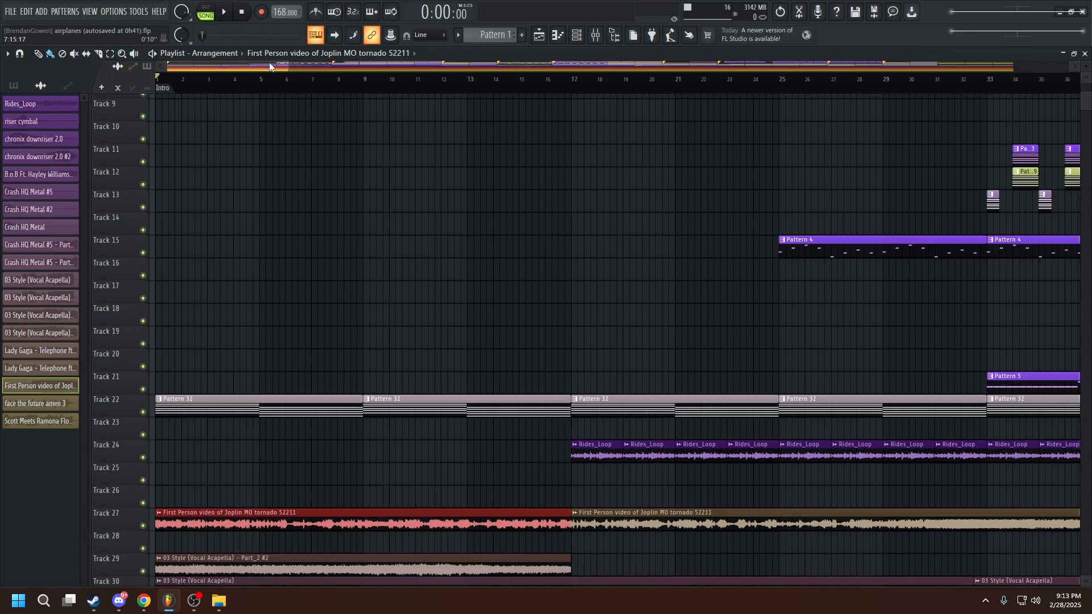
pyautogui.scroll(-6, 296, 216)
pyautogui.scroll(-4, 317, 246)
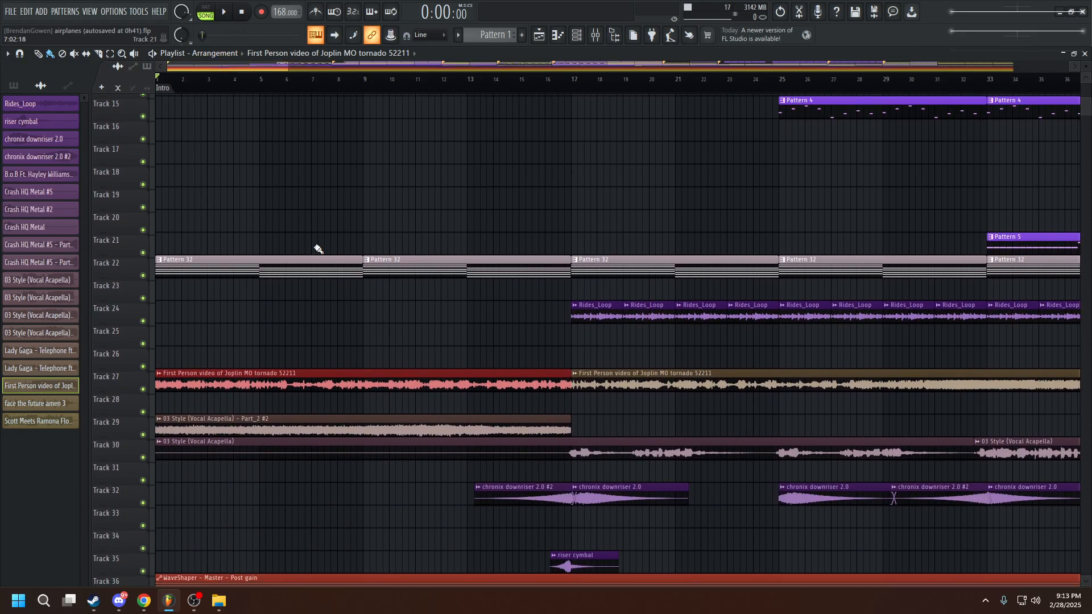
pyautogui.scroll(2, 317, 251)
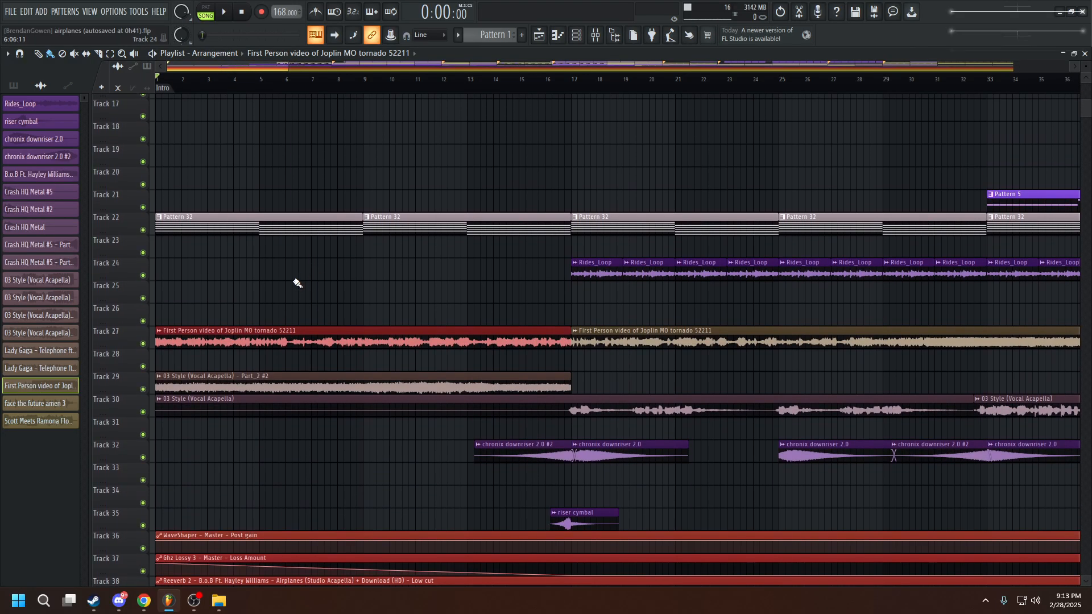
pyautogui.scroll(-7, 345, 278)
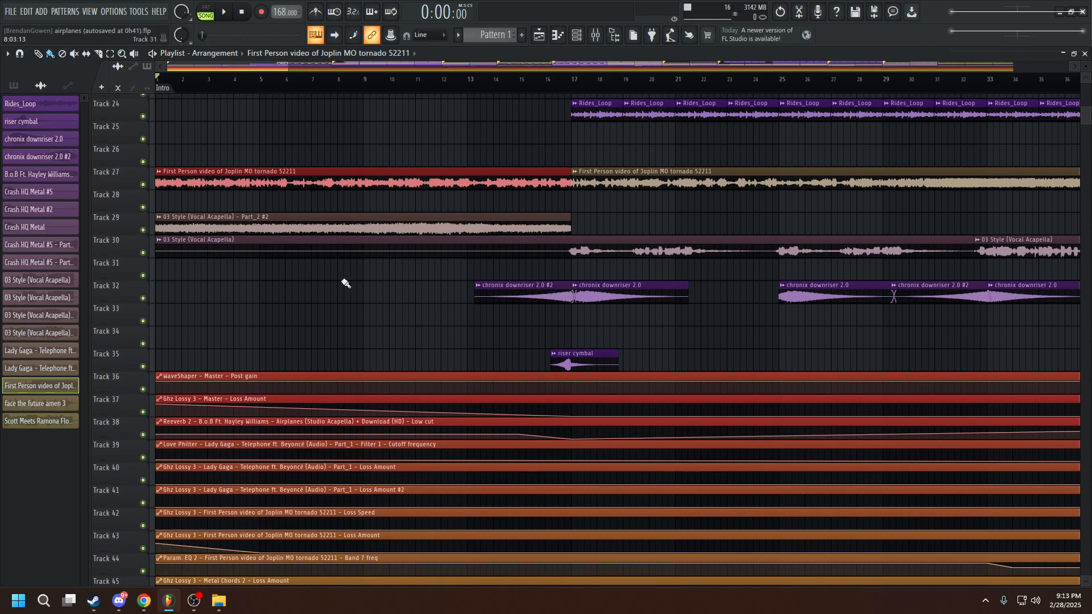
pyautogui.scroll(1, 376, 179)
pyautogui.scroll(-1, 364, 193)
pyautogui.scroll(2, 352, 204)
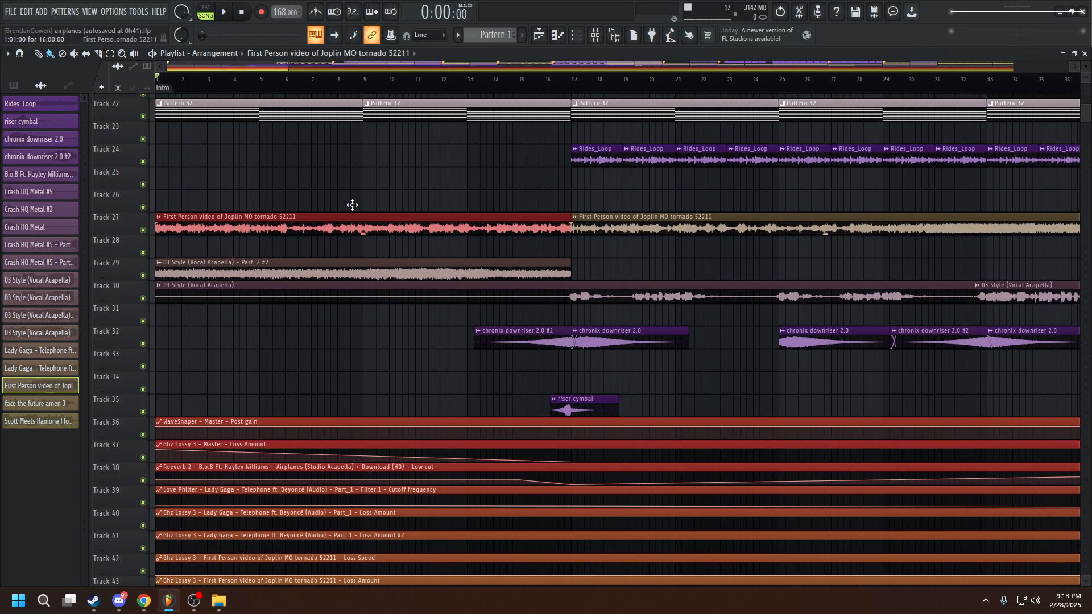
pyautogui.scroll(3, 344, 213)
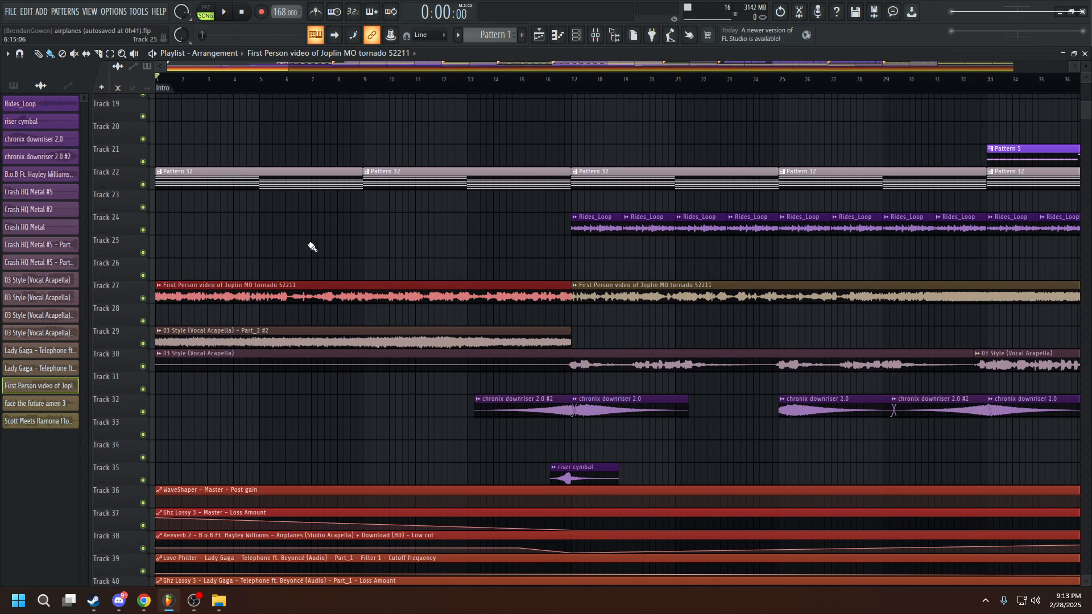
pyautogui.scroll(-2, 307, 250)
pyautogui.scroll(1, 408, 243)
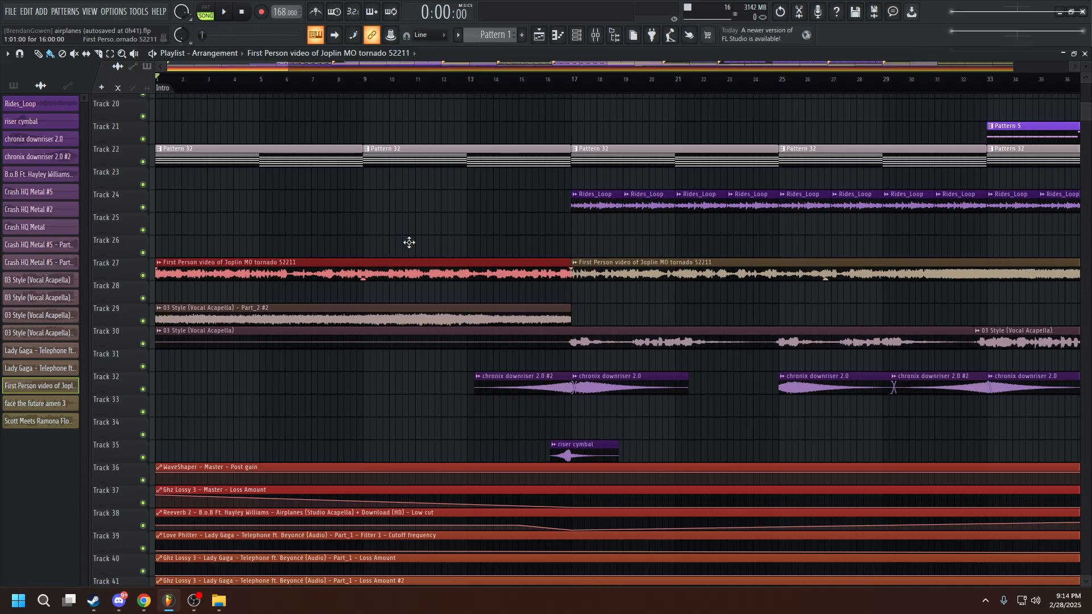
# Examine the patterns, audio clips and automation curves across the section from the intro to Drop 2.
pyautogui.scroll(-6, 361, 67)
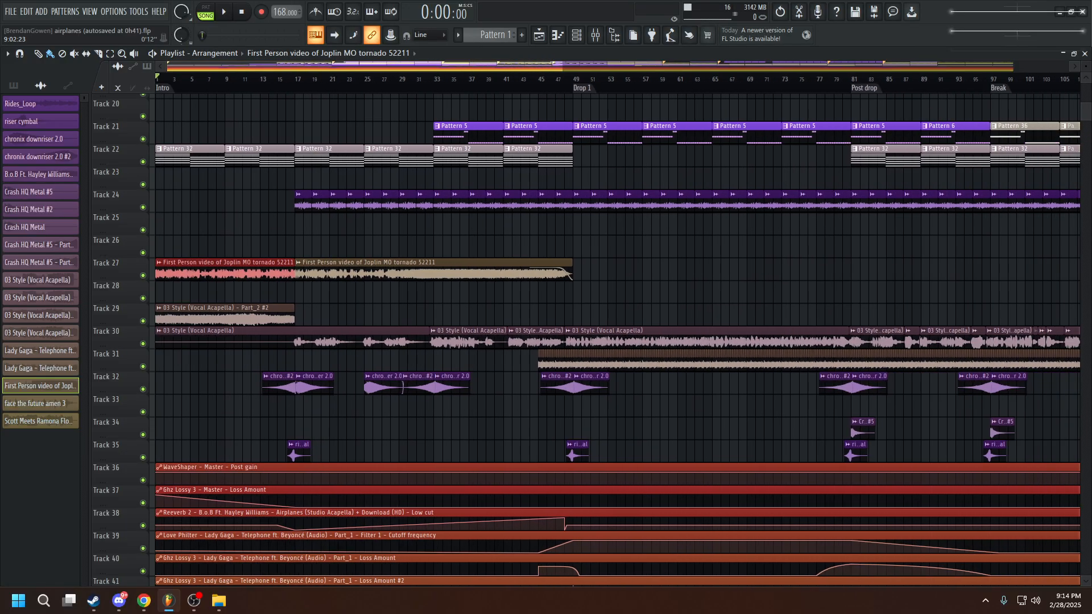
pyautogui.scroll(4, 384, 192)
pyautogui.scroll(4, 384, 193)
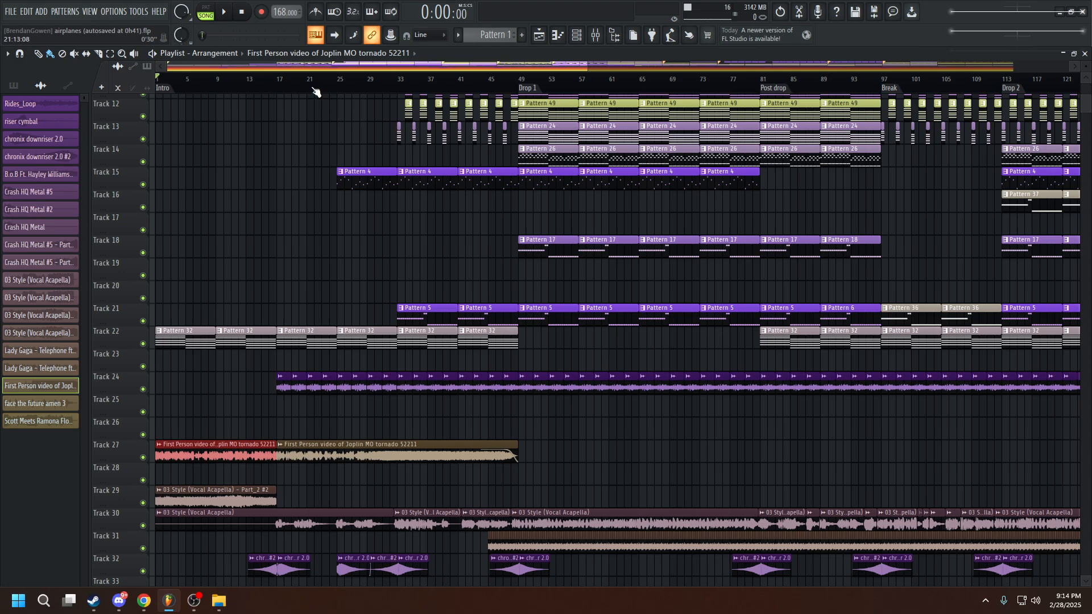
pyautogui.scroll(-10, 230, 365)
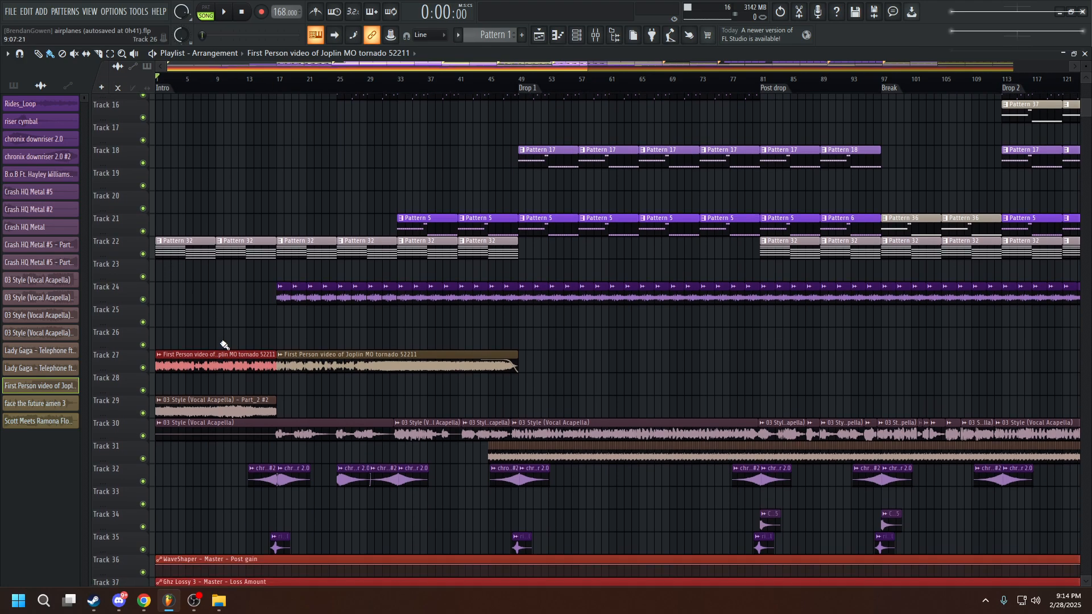
pyautogui.scroll(-8, 230, 375)
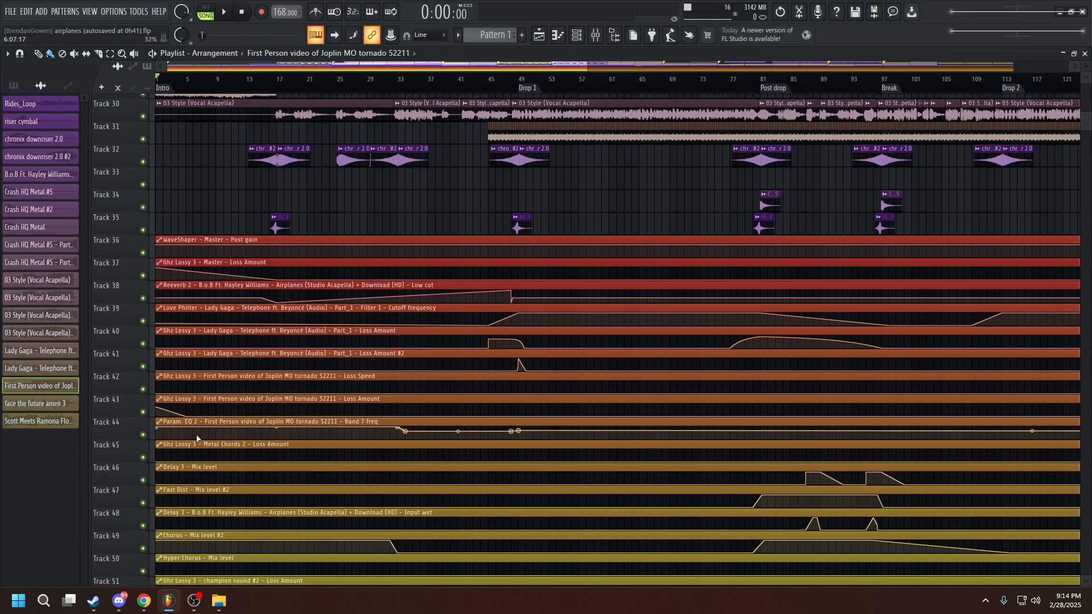
pyautogui.scroll(6, 227, 273)
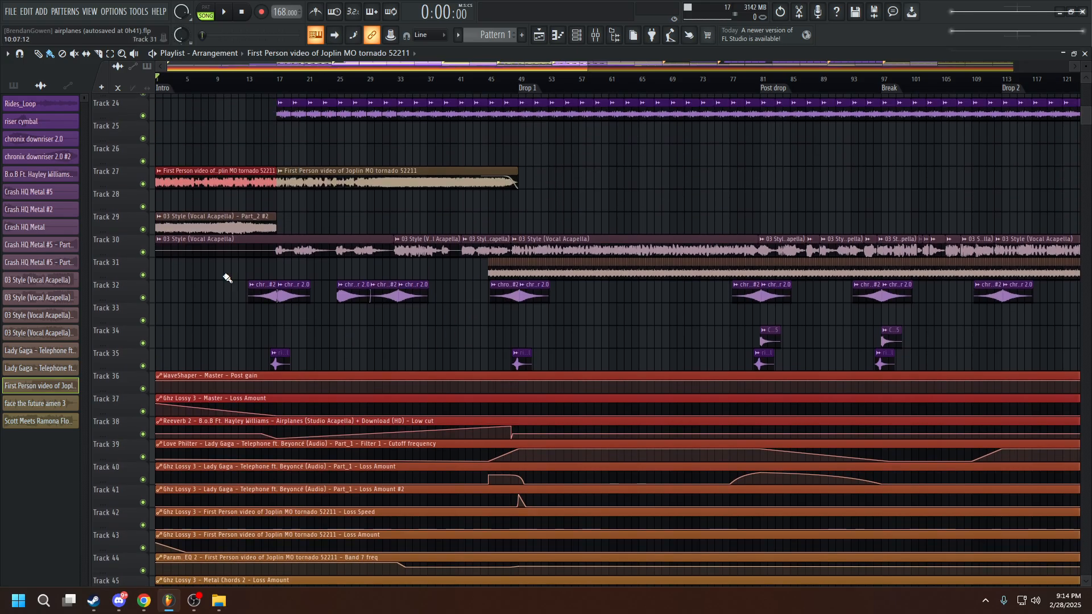
# Select the 03 Style (Vocal Acapella) - Part_2 #2 clip on Track 29 and listen to the start of the intro.
pyautogui.moveTo(295, 216); pyautogui.dragTo(180, 217)
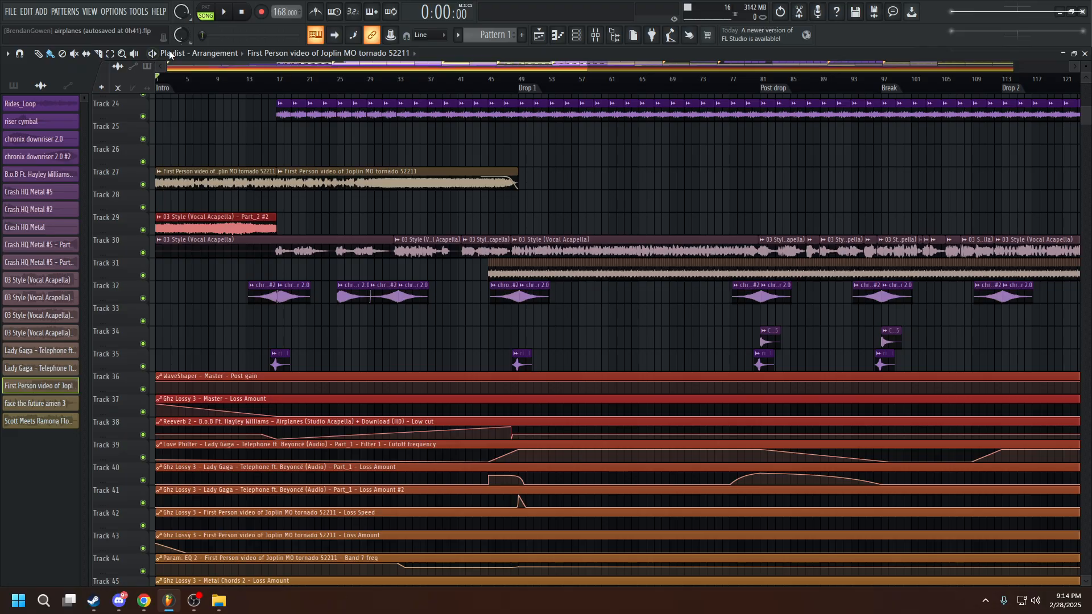
pyautogui.click(230, 14)
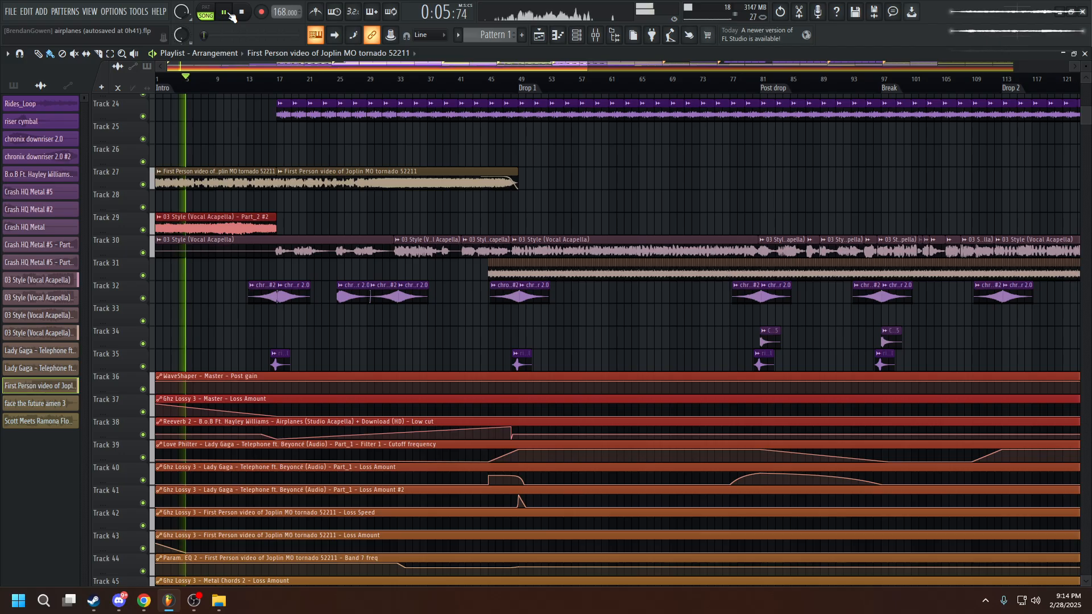
pyautogui.click(230, 15)
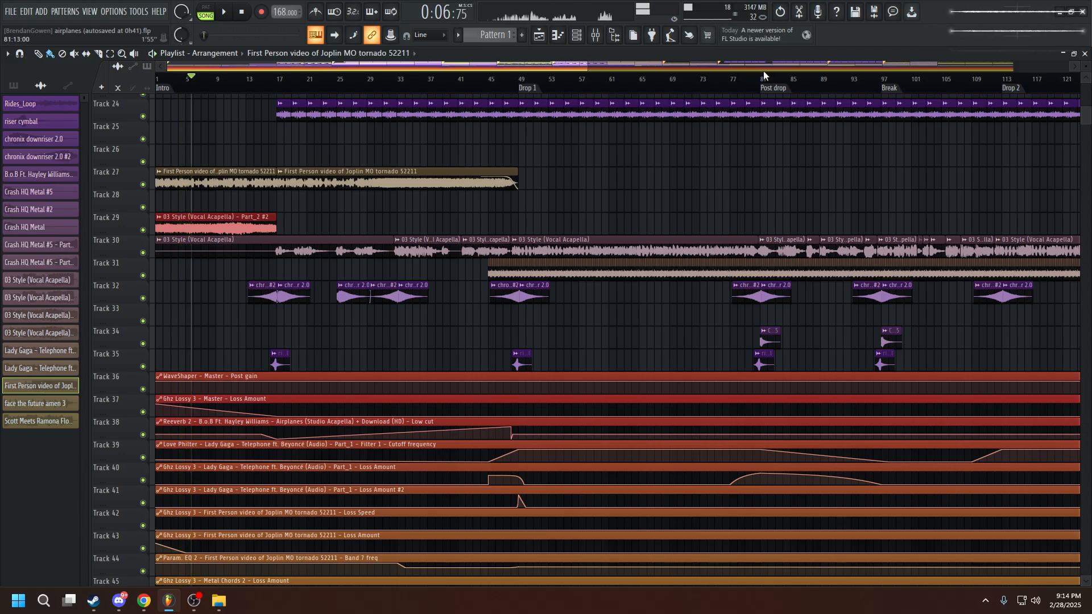
# Play the intro with the master's Ghz Lossy 3 displayed, lower its loss amount to 0%, and stop playback and close the mixer.
pyautogui.click(604, 38)
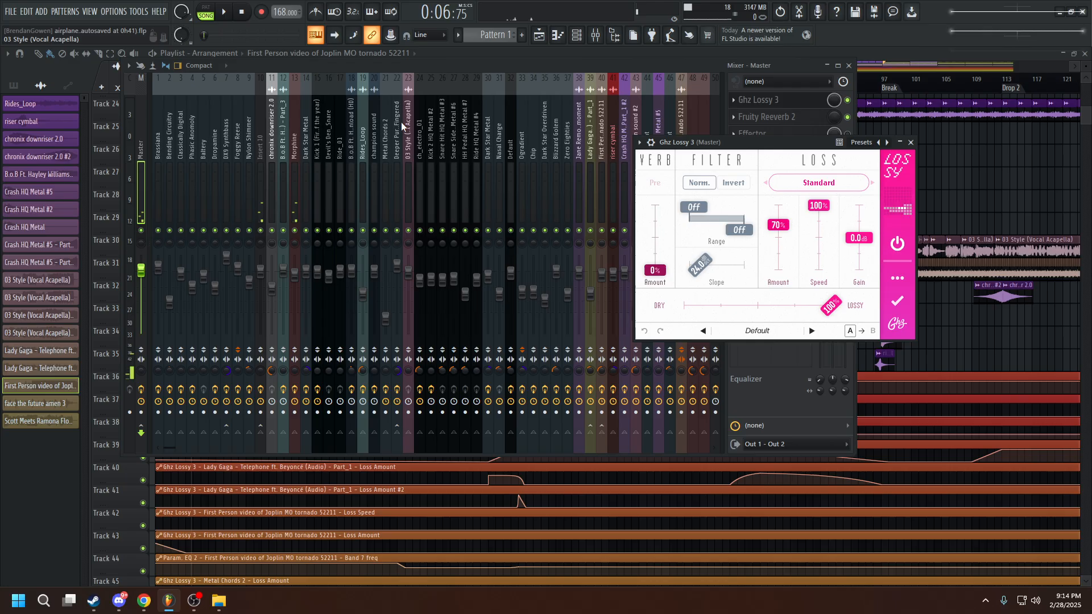
pyautogui.click(239, 15)
pyautogui.click(225, 15)
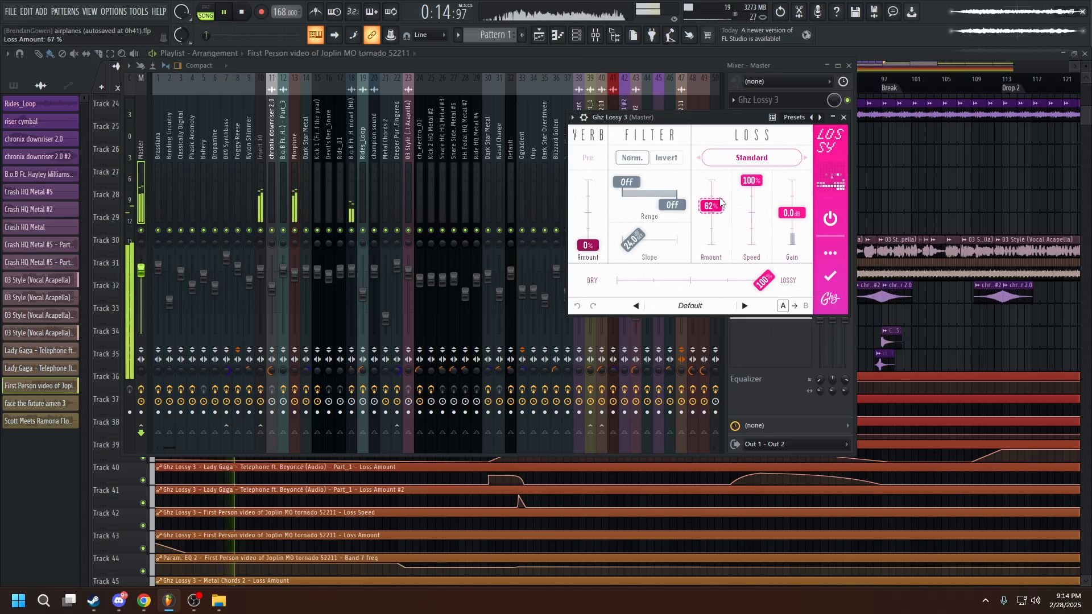
pyautogui.moveTo(719, 221); pyautogui.dragTo(719, 245)
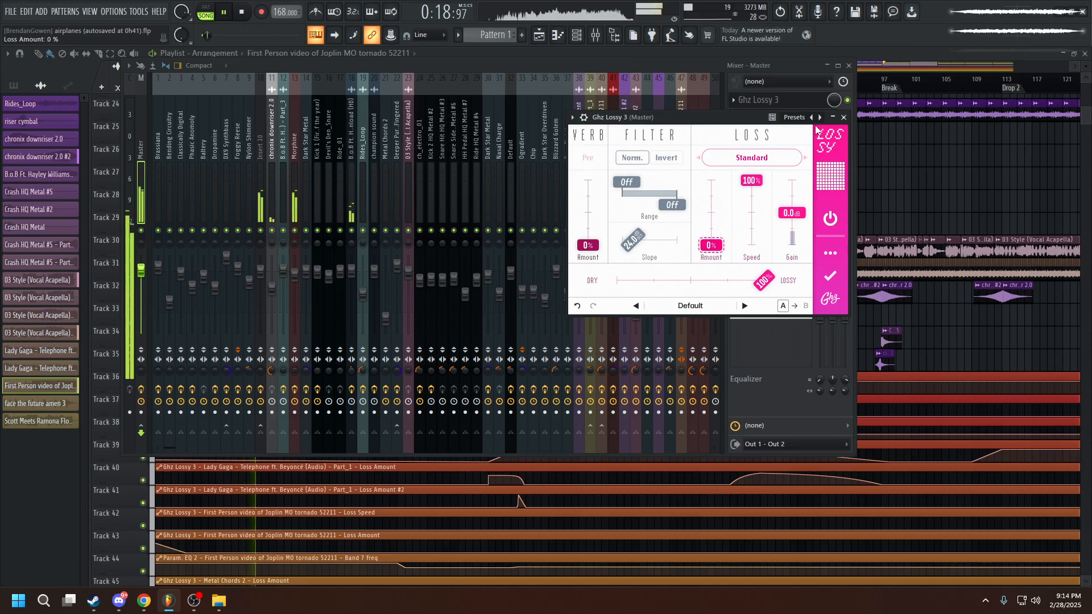
pyautogui.click(844, 118)
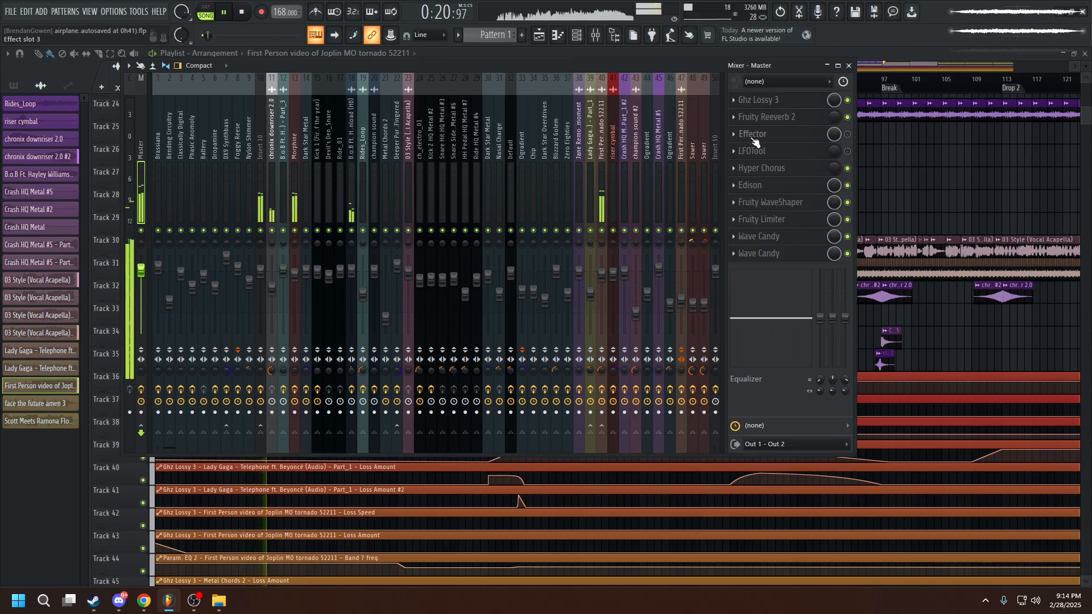
pyautogui.press('space')
pyautogui.press('F9')
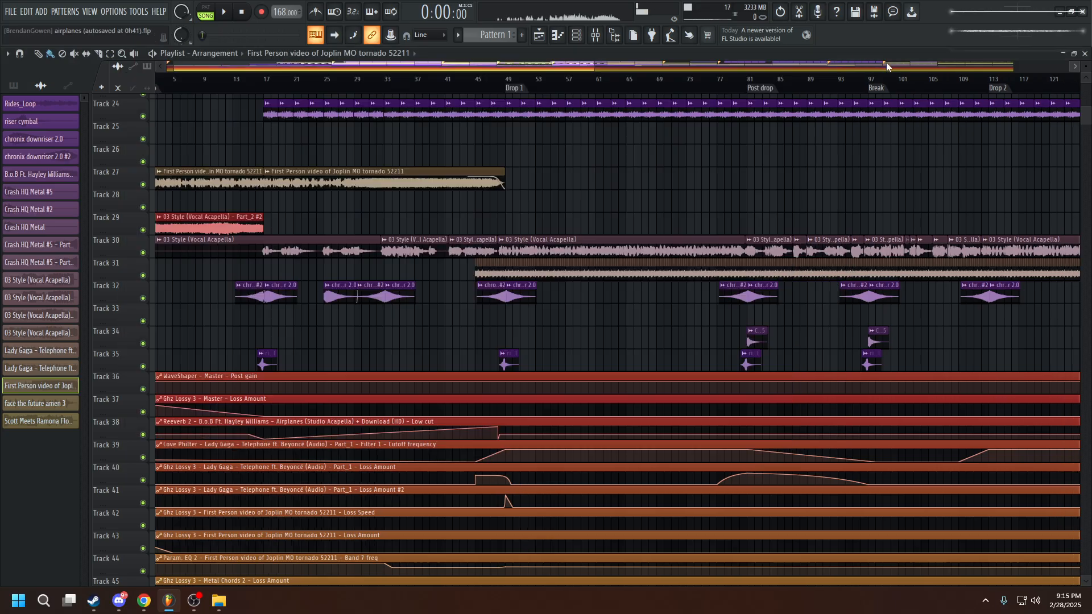
# Open the channel settings of the 03 Style (Vocal Acapella) - Part_2 #2 clip and move the window clear of the clip.
pyautogui.scroll(2, 184, 223)
pyautogui.doubleClick(164, 243)
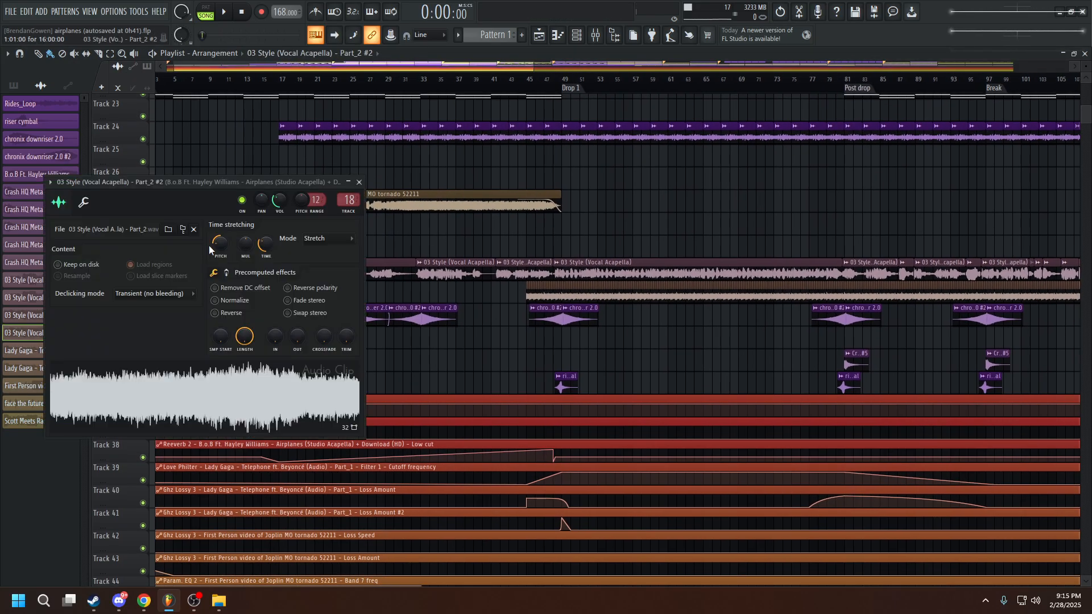
pyautogui.moveTo(159, 215); pyautogui.dragTo(559, 235)
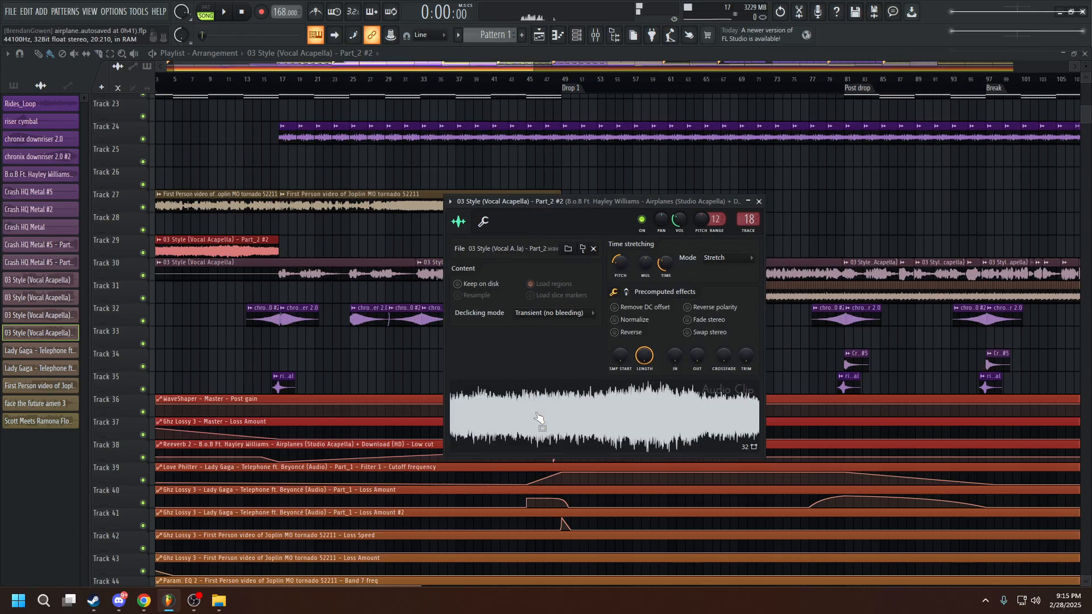
# Play a moment of the song from bar 25, and reopen the channel settings of the 03 Style (Vocal Acapella) - Part_2 #2 clip.
pyautogui.press('space')
pyautogui.click(352, 80)
pyautogui.press('space')
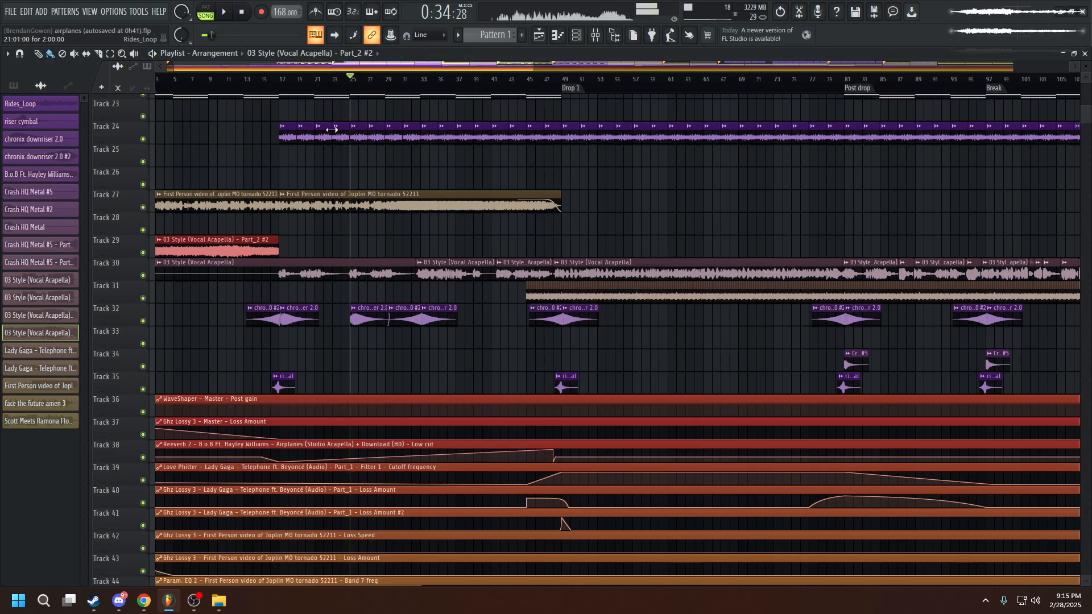
pyautogui.doubleClick(254, 246)
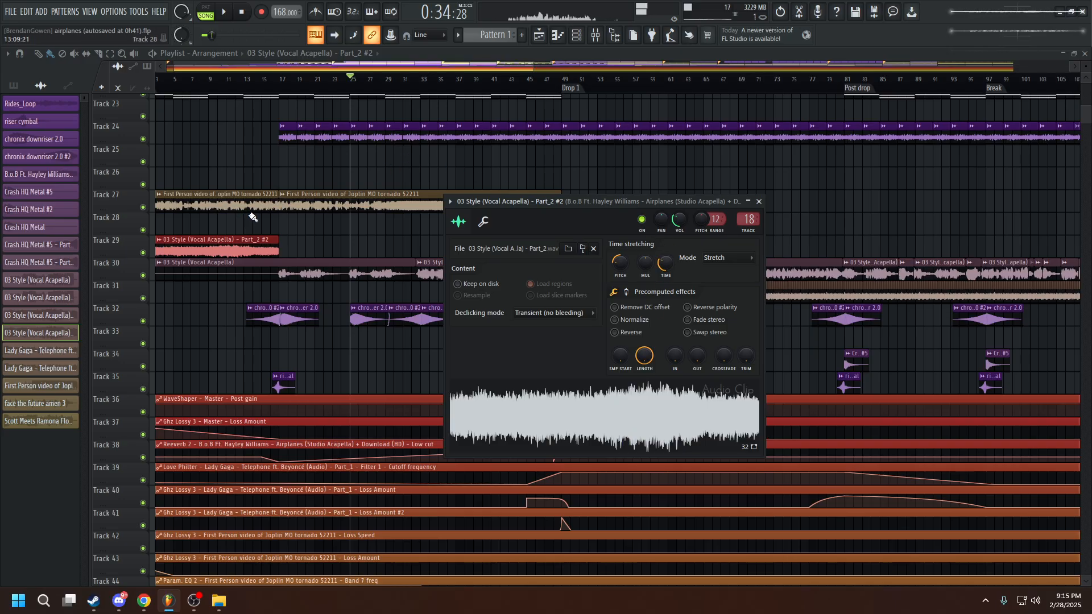
# Inspect the pitch and stretch settings of the 03 Style (Vocal Acapella) clip on Track 30, and close its channel settings.
pyautogui.scroll(-5, 253, 217)
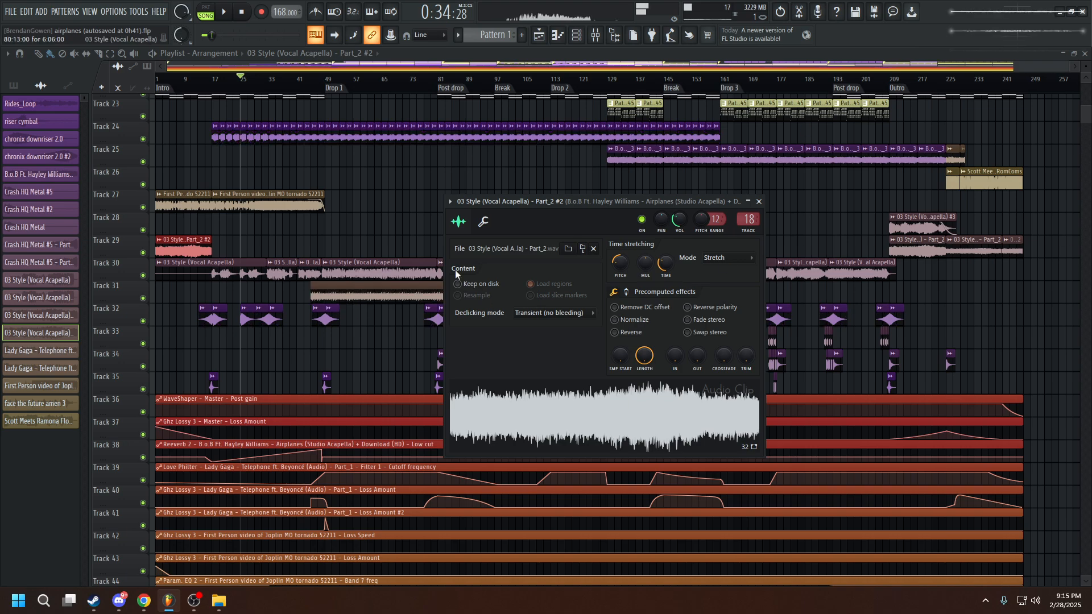
pyautogui.doubleClick(386, 276)
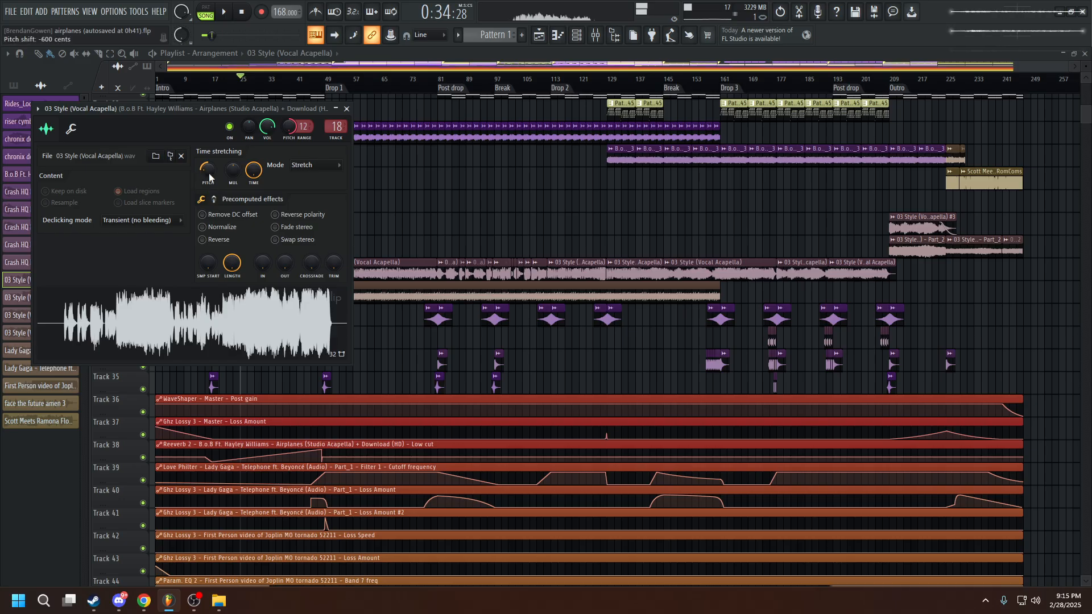
pyautogui.moveTo(256, 108); pyautogui.dragTo(485, 106)
pyautogui.click(575, 105)
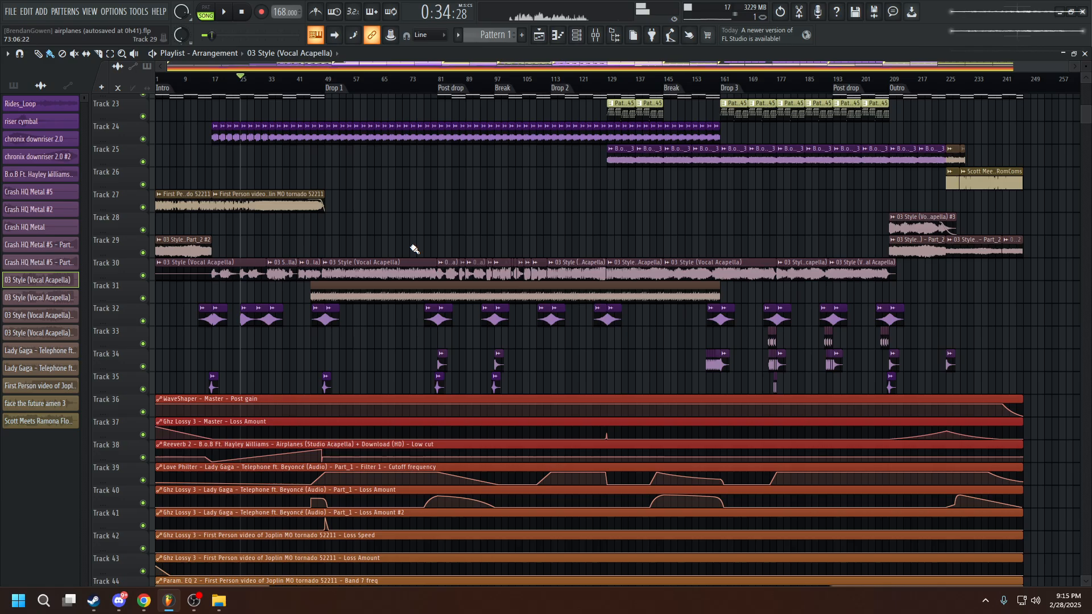
# Open Pattern 32 from Track 22 in the piano roll and play the song from the beginning.
pyautogui.scroll(1, 406, 252)
pyautogui.scroll(2, 406, 252)
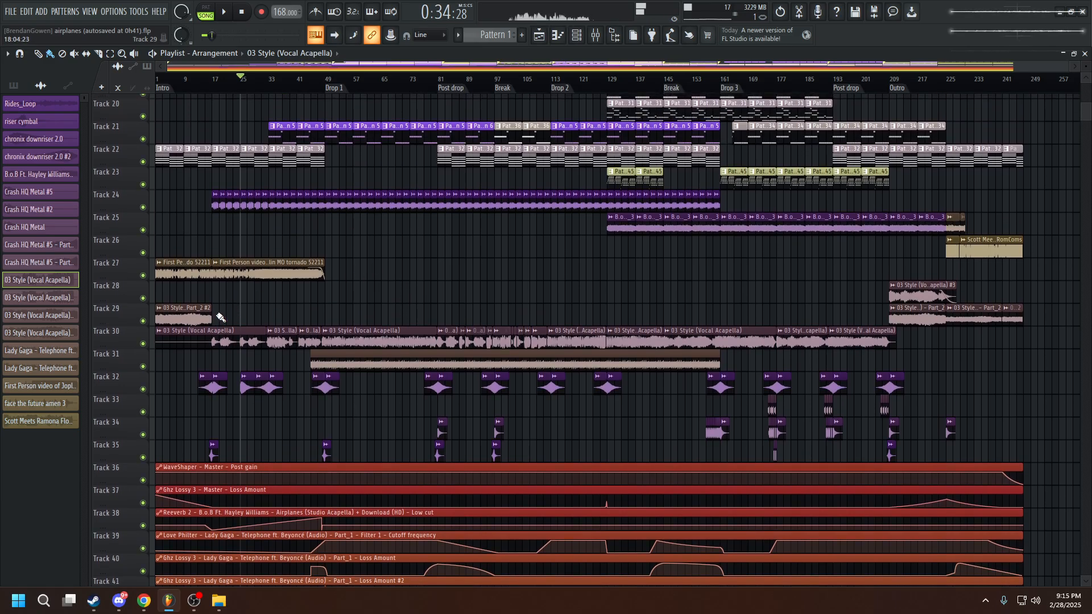
pyautogui.scroll(5, 281, 309)
pyautogui.doubleClick(263, 268)
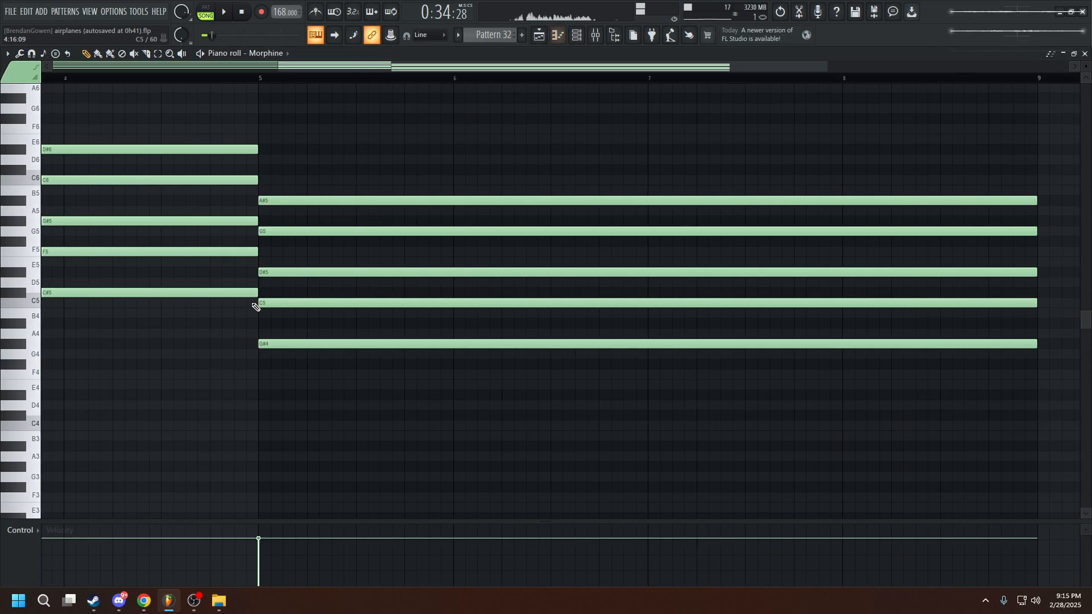
pyautogui.click(242, 12)
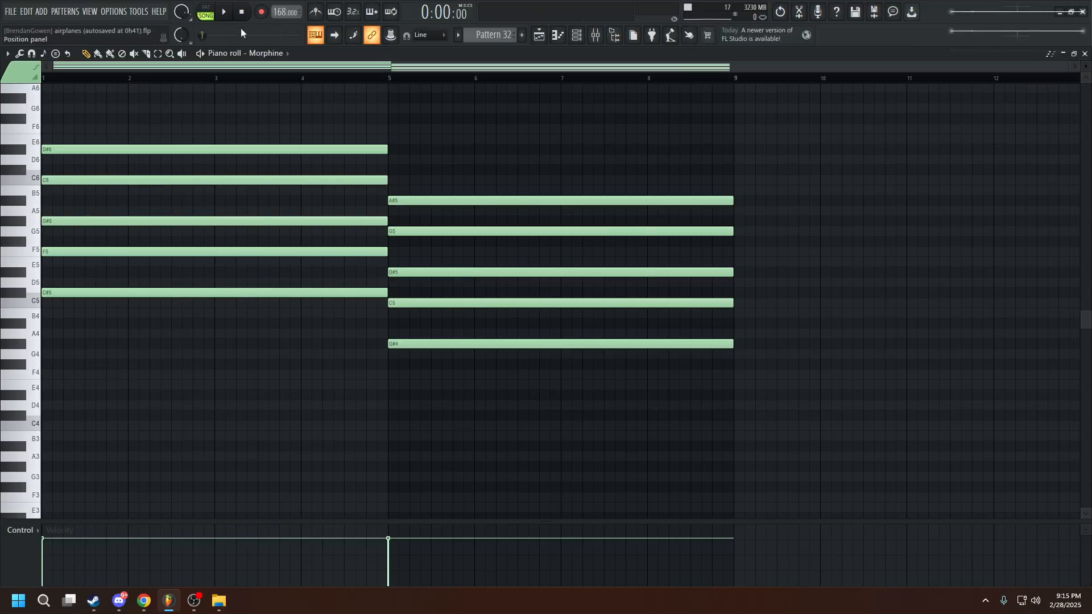
pyautogui.press('space')
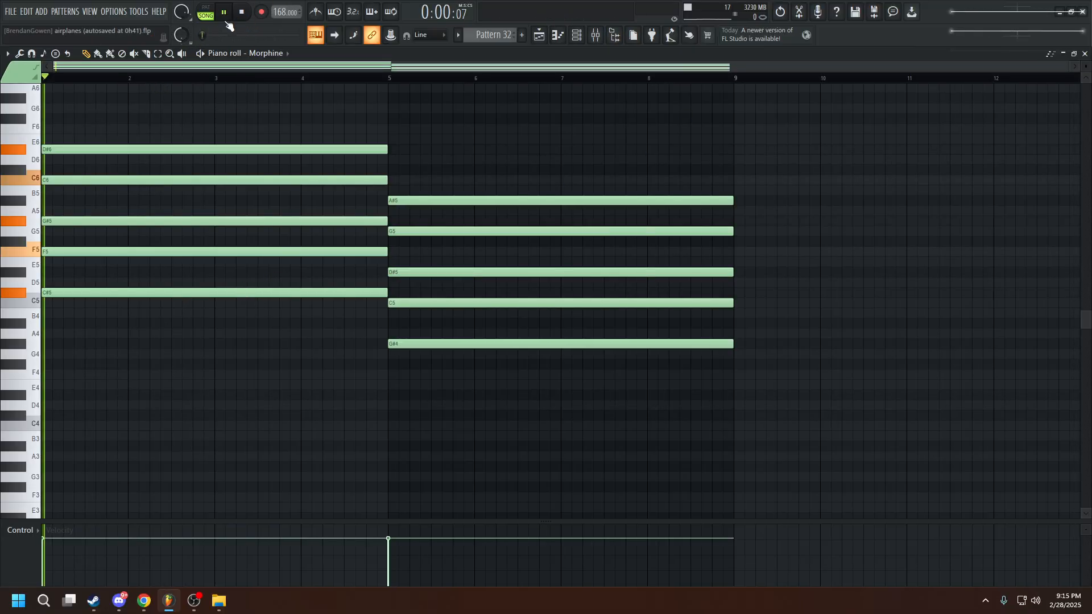
# Move the playlist's play position to bar 67, reopen Pattern 32, and play it in pattern mode with all its notes selected.
pyautogui.click(539, 34)
pyautogui.click(390, 81)
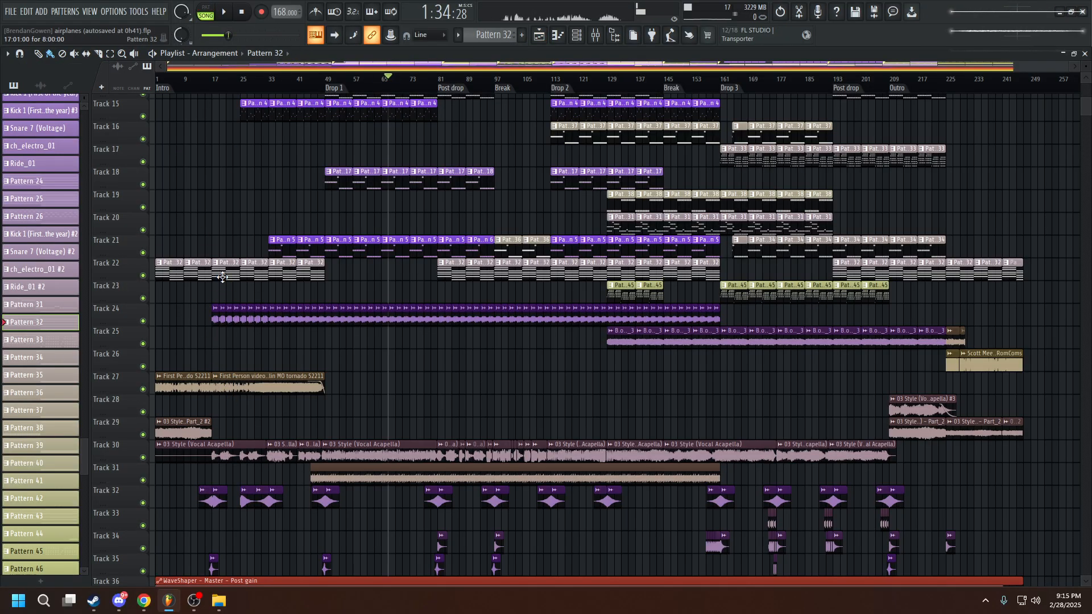
pyautogui.doubleClick(167, 269)
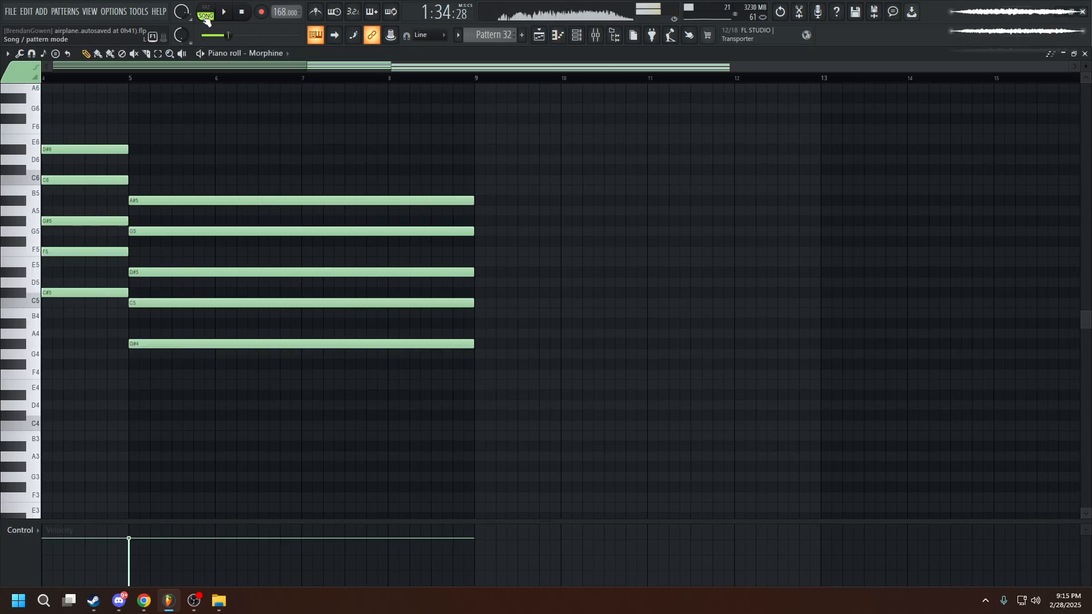
pyautogui.press('space')
pyautogui.hscroll(-3, 280, 197)
pyautogui.hotkey('ctrl', 'a')
pyautogui.scroll(2, 501, 239)
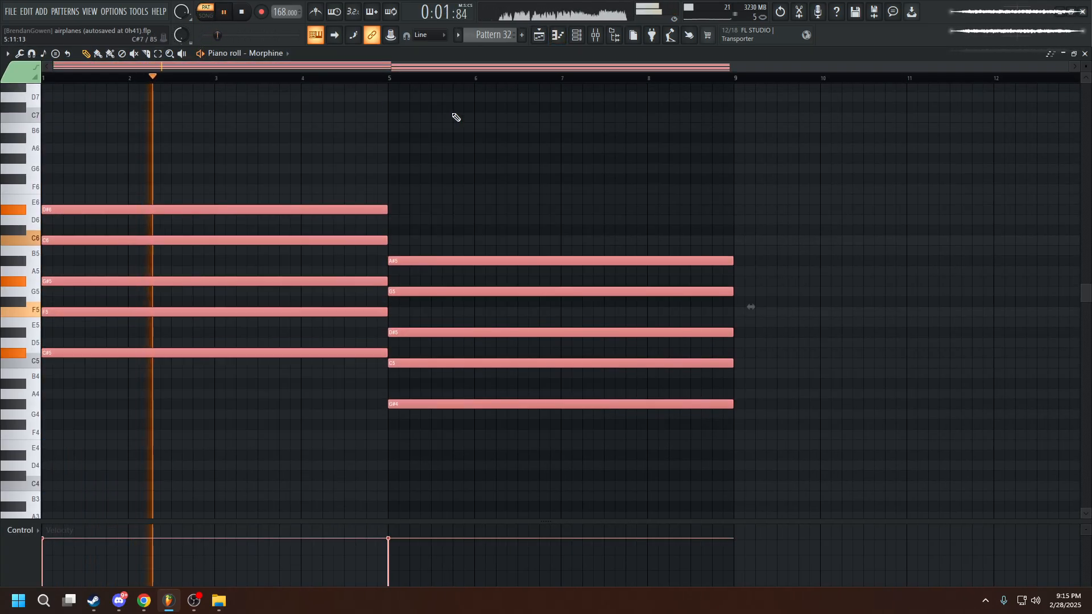
# Examine the OTT and Fruity parametric EQ 2 on the Morphine mixer track while the pattern plays, and close both.
pyautogui.click(595, 35)
pyautogui.click(295, 141)
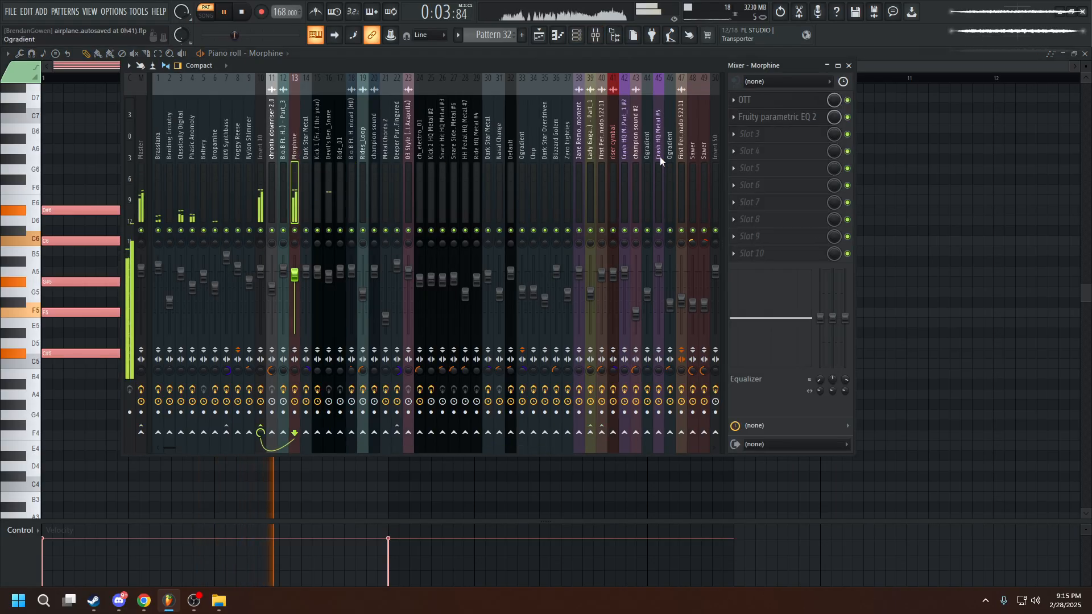
pyautogui.click(767, 102)
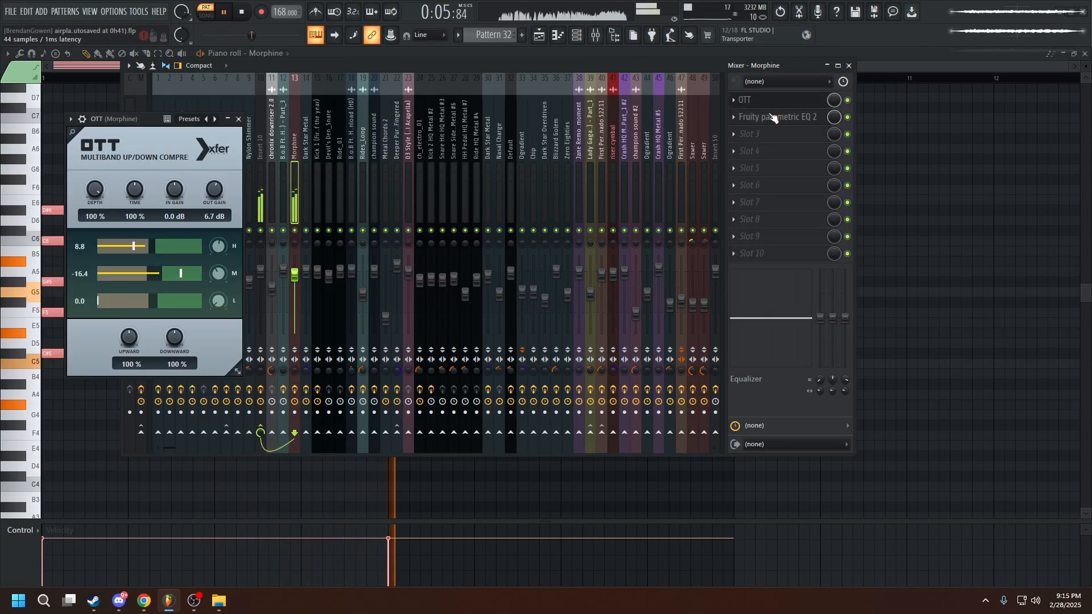
pyautogui.click(774, 118)
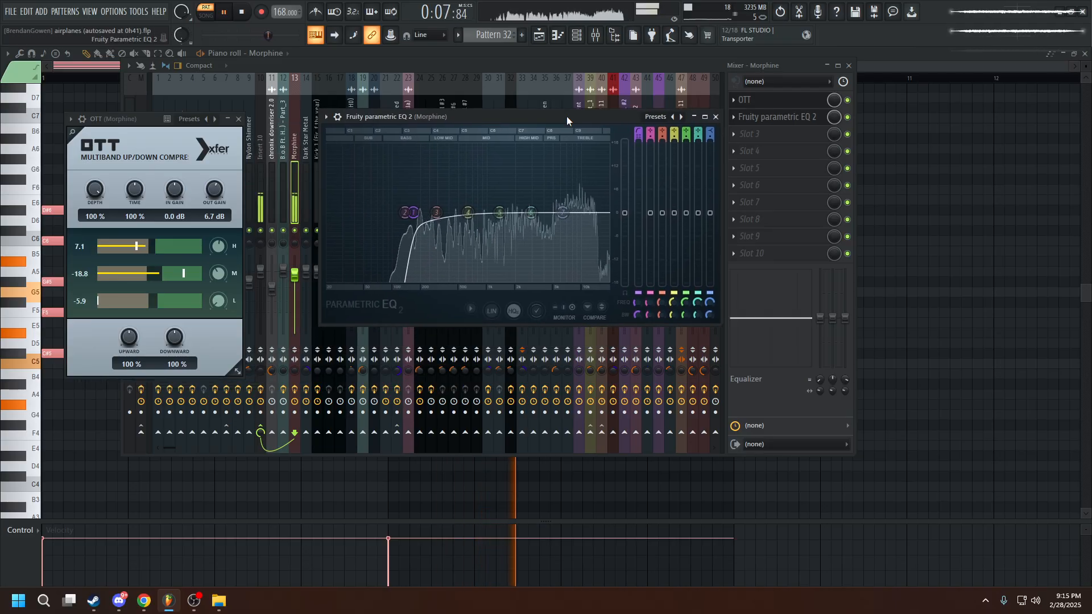
pyautogui.click(715, 116)
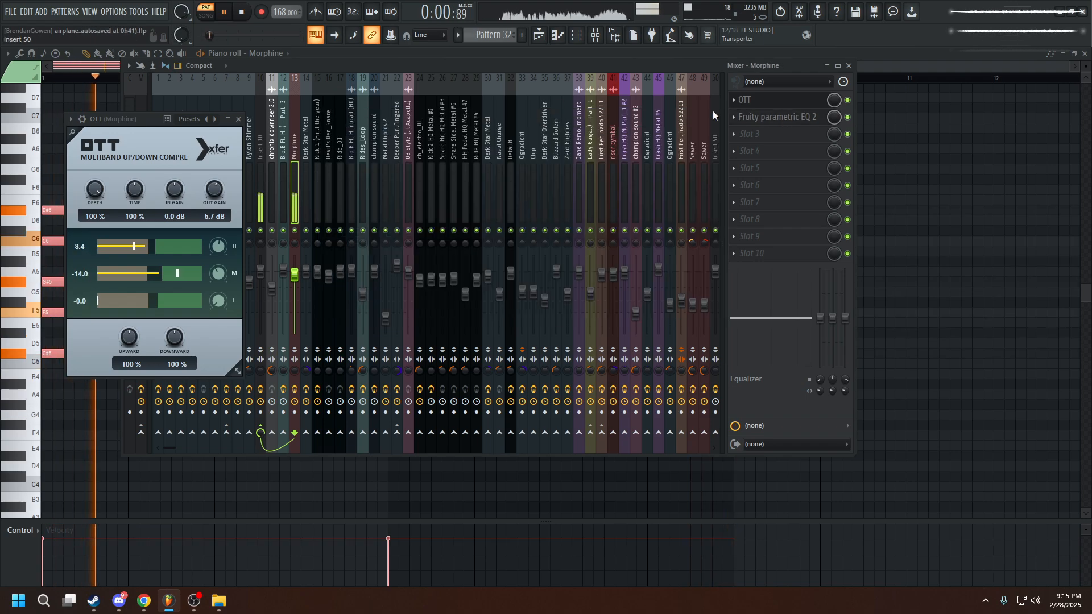
pyautogui.click(239, 119)
# Examine the four Fruity Limiters on the Insert 10 mixer track and return to the playlist.
pyautogui.click(259, 150)
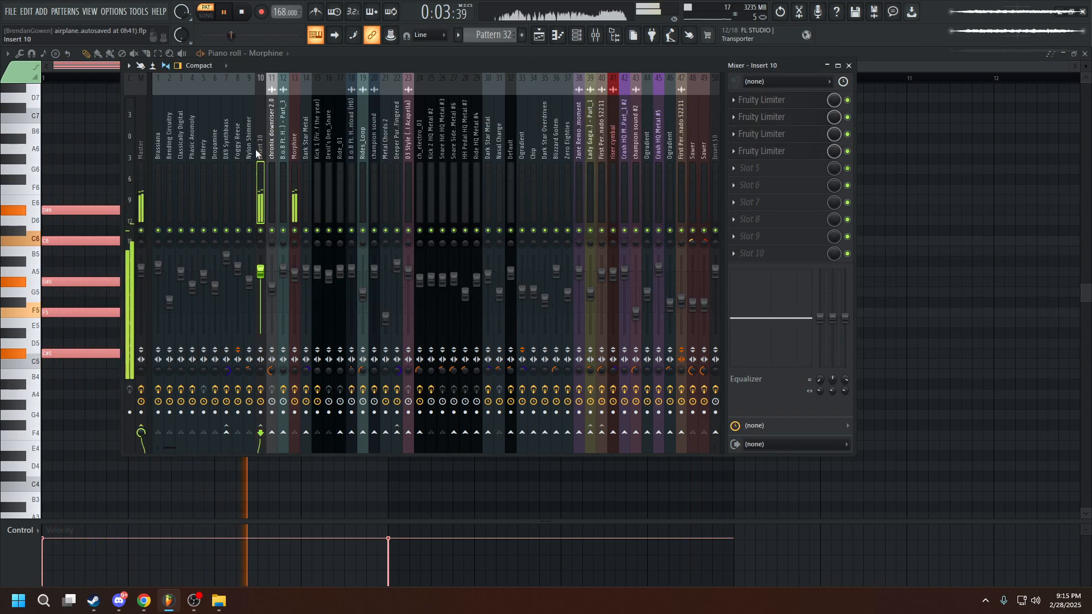
pyautogui.click(793, 103)
pyautogui.click(792, 119)
pyautogui.click(791, 123)
pyautogui.click(790, 122)
pyautogui.click(780, 156)
pyautogui.click(782, 139)
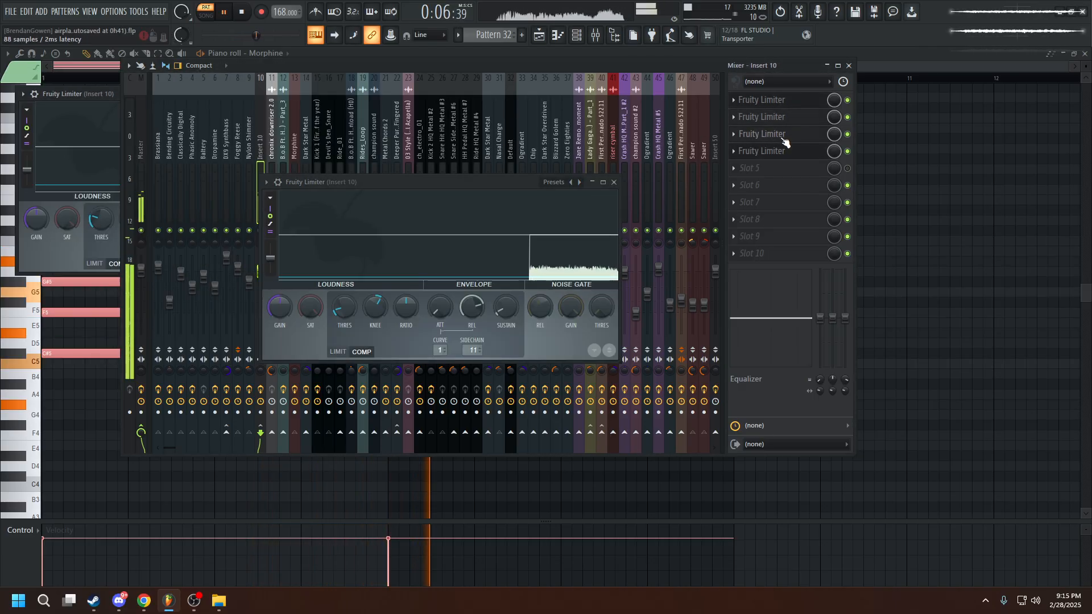
pyautogui.click(776, 155)
pyautogui.click(778, 154)
pyautogui.press('F5')
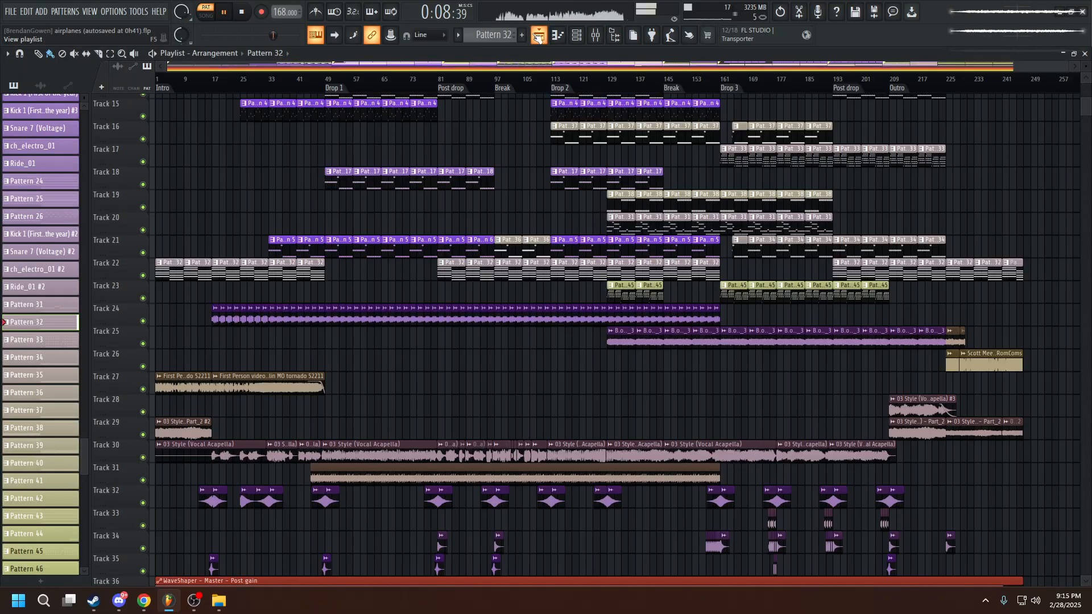
# Play the arrangement in song mode from the start of the intro.
pyautogui.scroll(5, 236, 256)
pyautogui.scroll(-2, 237, 255)
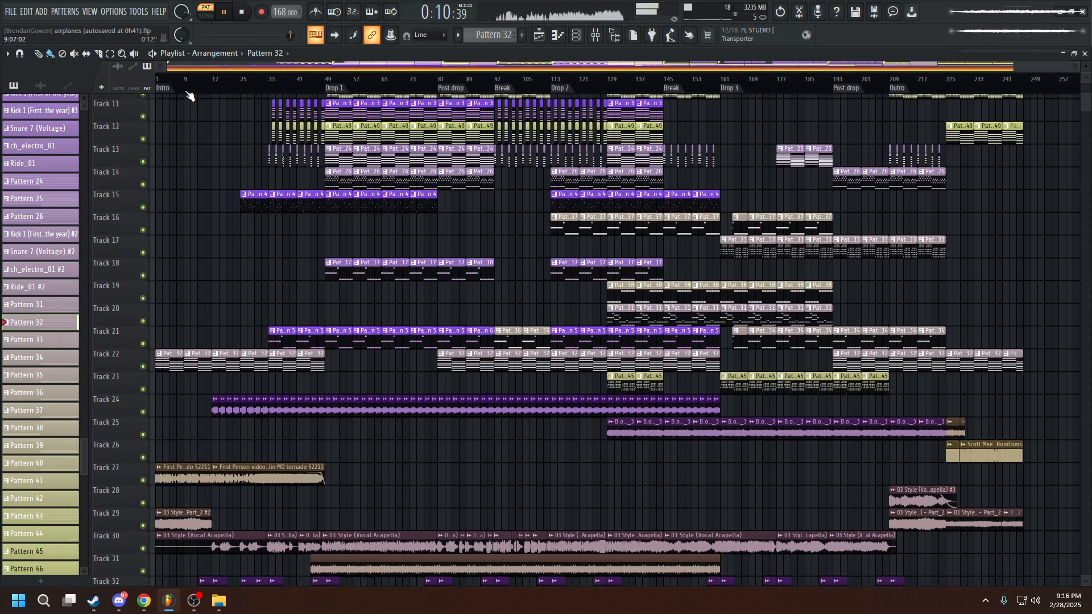
pyautogui.click(191, 85)
pyautogui.moveTo(191, 86); pyautogui.dragTo(129, 77)
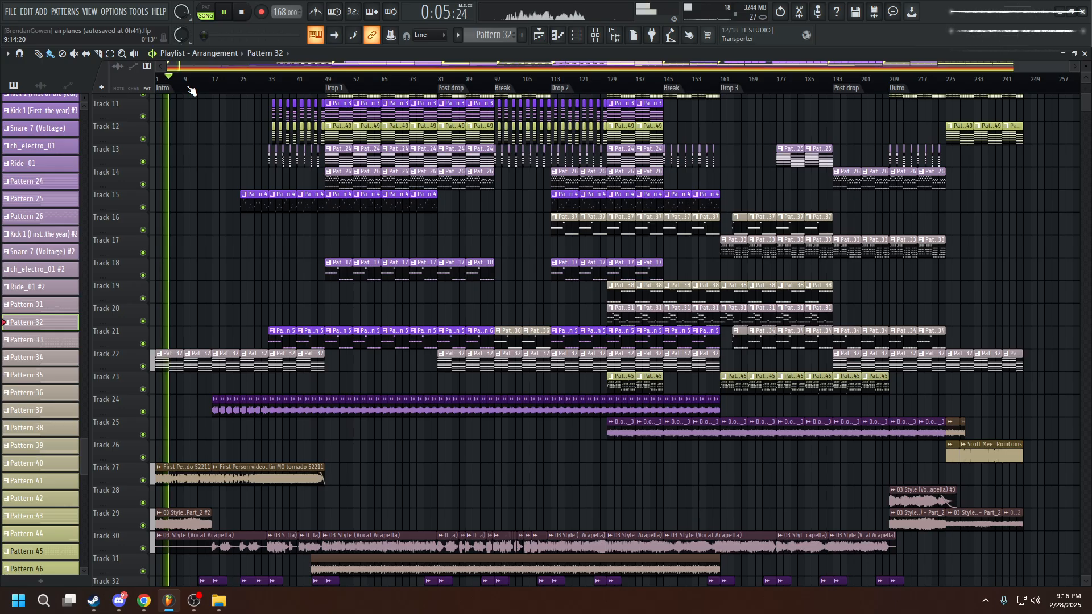
# Open the mixer, move it aside, and display the effect chain of the B.o.B Ft. Hayley Williams - Airplanes track.
pyautogui.click(596, 35)
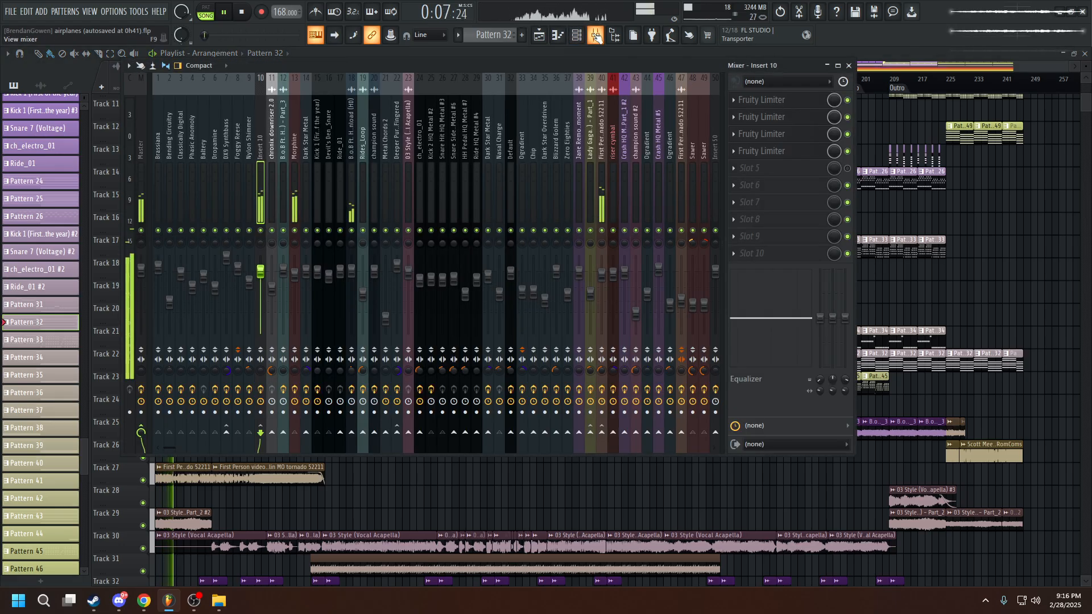
pyautogui.moveTo(413, 65); pyautogui.dragTo(550, 91)
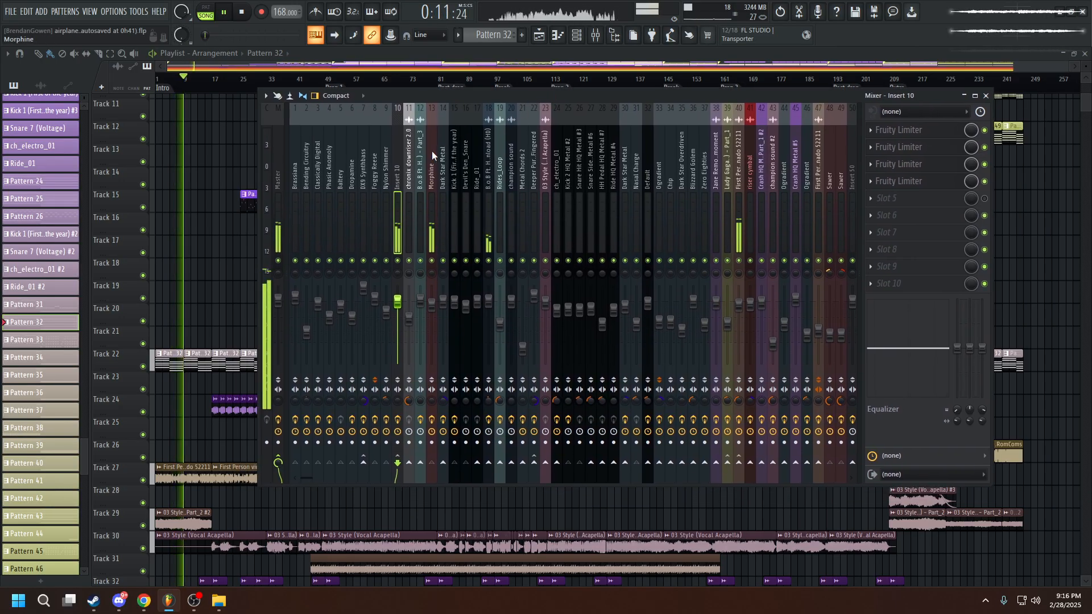
pyautogui.click(486, 189)
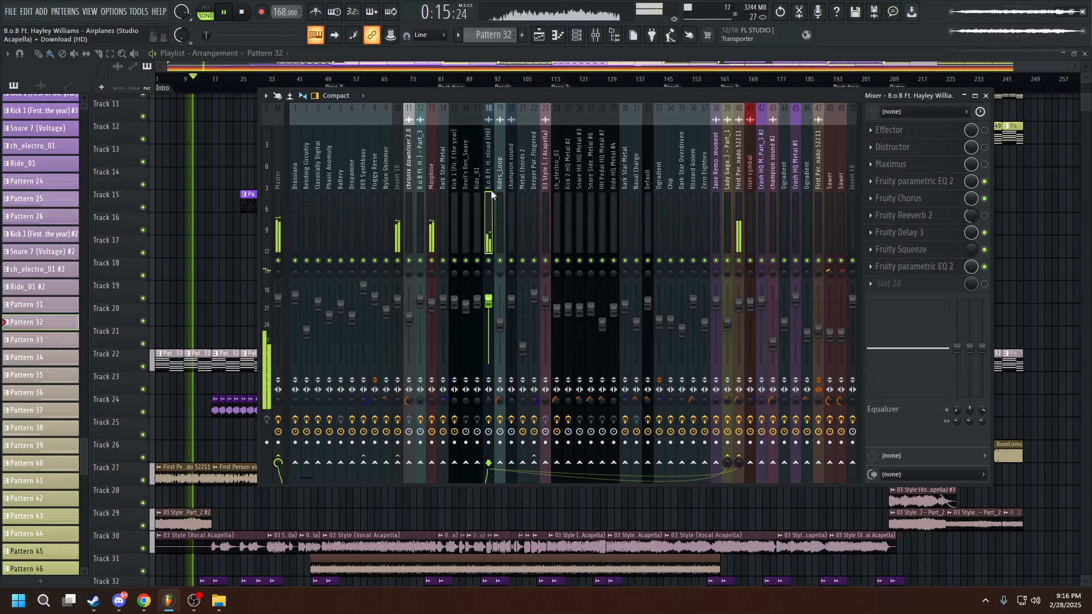
# Examine the Fruity parametric EQ 2 and OTT on the First Person video of Joplin MO tornado 52211 mixer track.
pyautogui.click(739, 199)
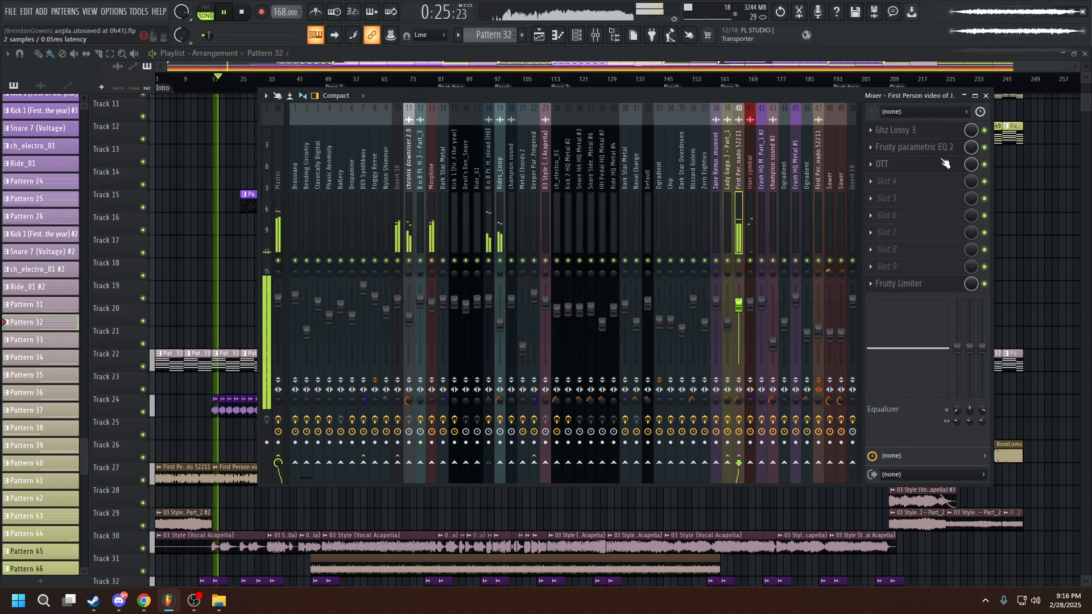
pyautogui.click(914, 147)
pyautogui.click(910, 164)
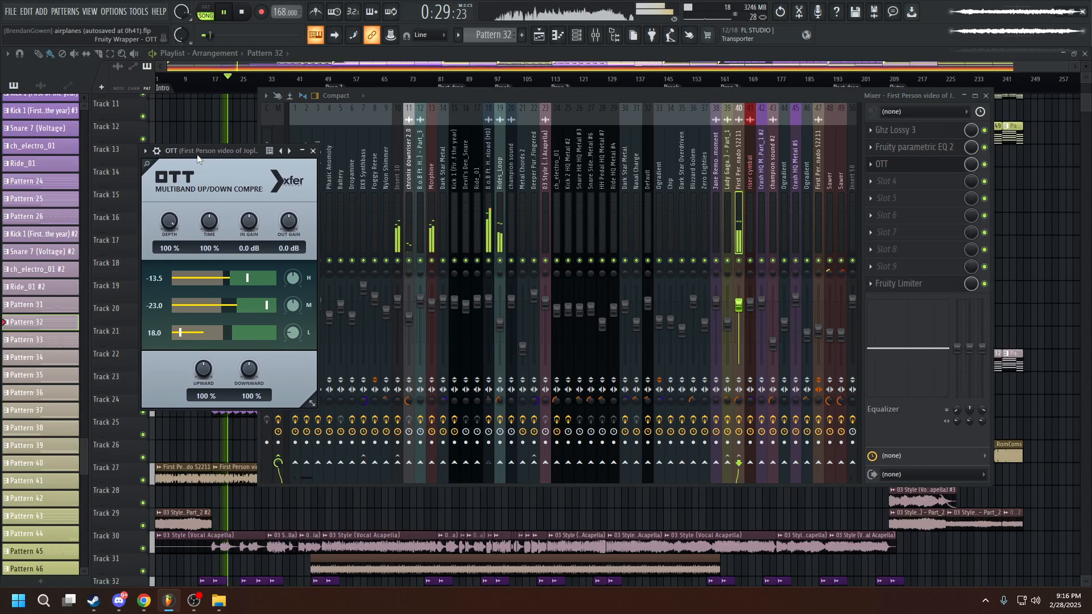
pyautogui.click(927, 165)
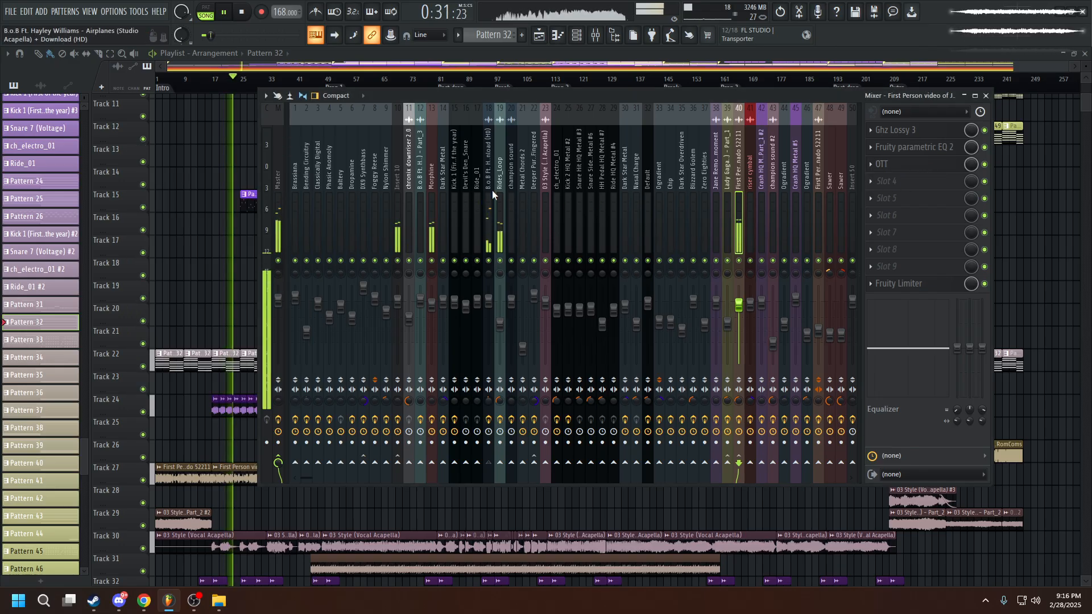
# Inspect the Fruity Limiter on the First Person video of Joplin MO tornado 52211 track, then close the mixer and pause playback.
pyautogui.moveTo(497, 193); pyautogui.dragTo(439, 159)
pyautogui.scroll(12, 440, 159)
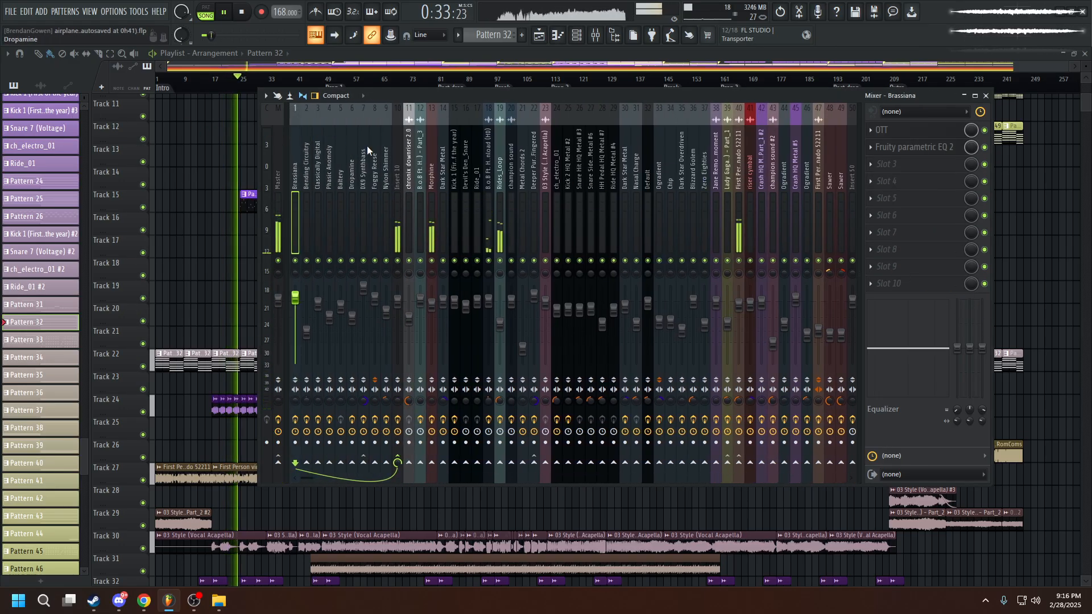
pyautogui.click(740, 206)
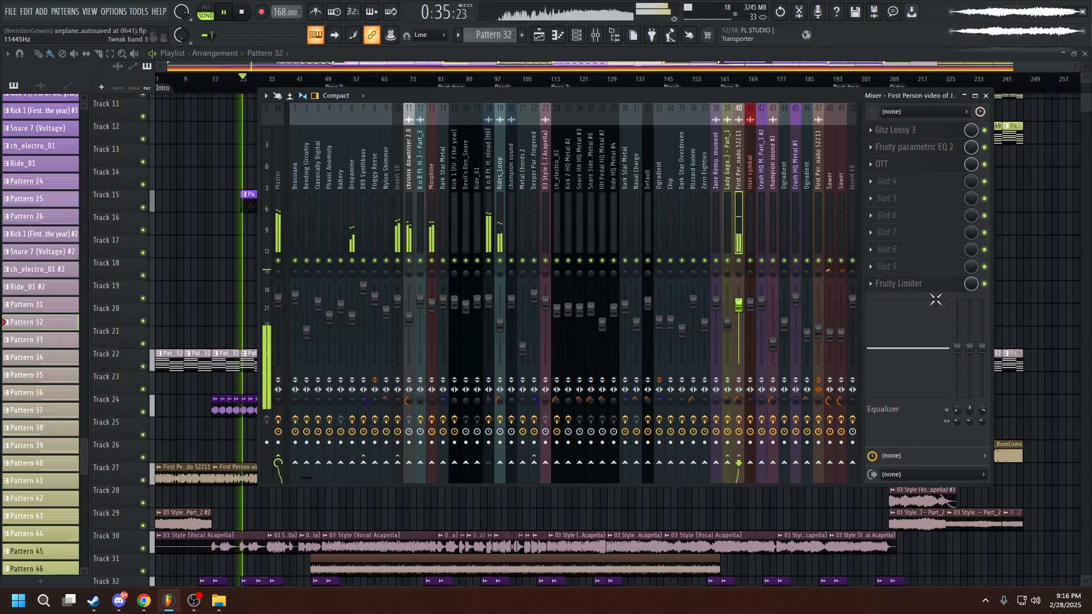
pyautogui.click(923, 285)
pyautogui.moveTo(266, 159); pyautogui.dragTo(438, 143)
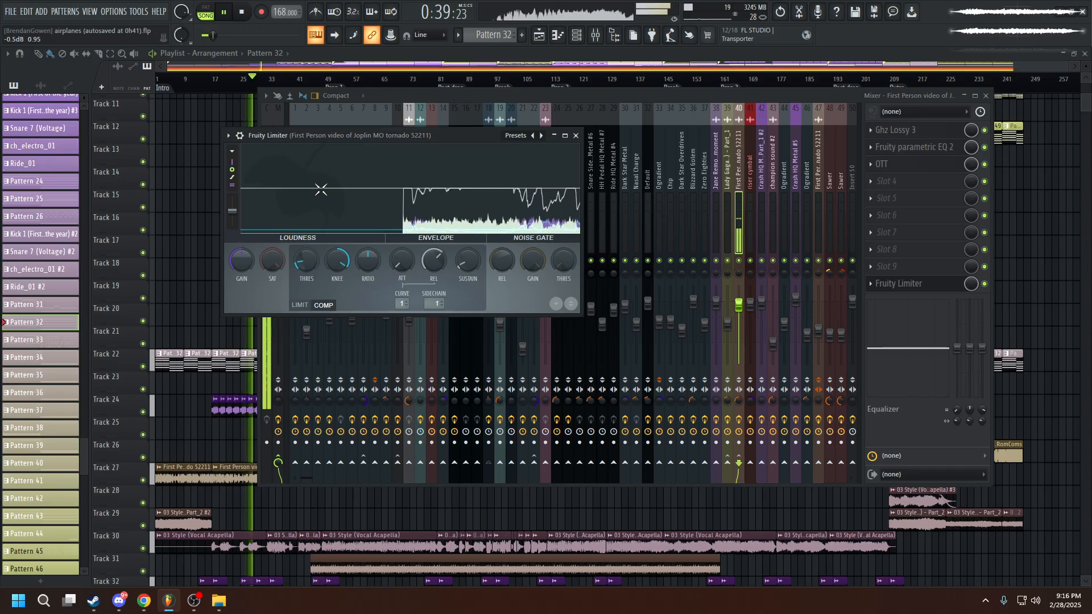
pyautogui.click(575, 136)
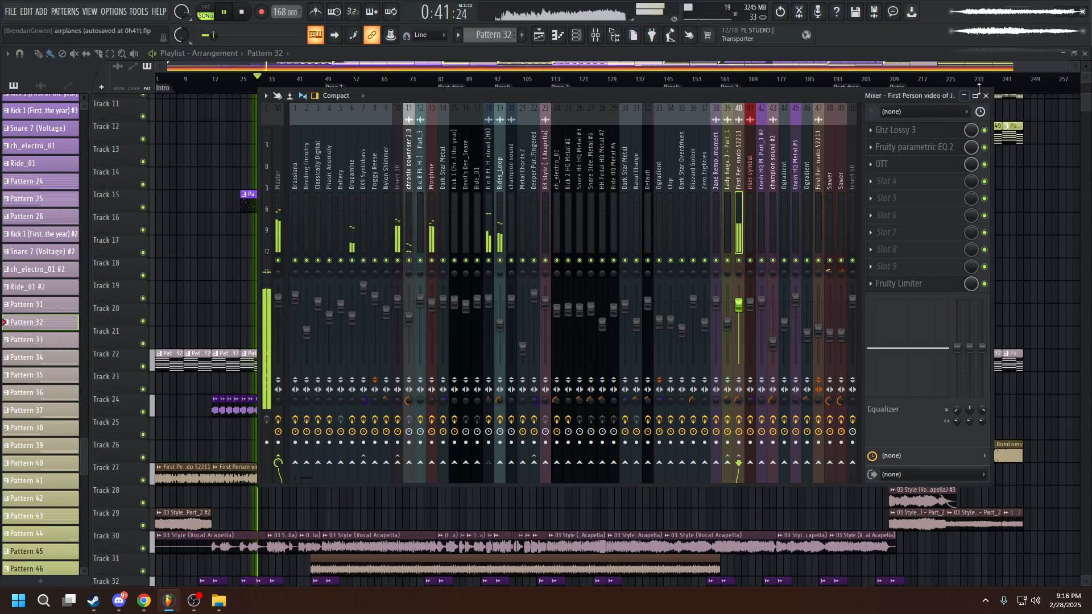
pyautogui.click(986, 96)
pyautogui.click(224, 12)
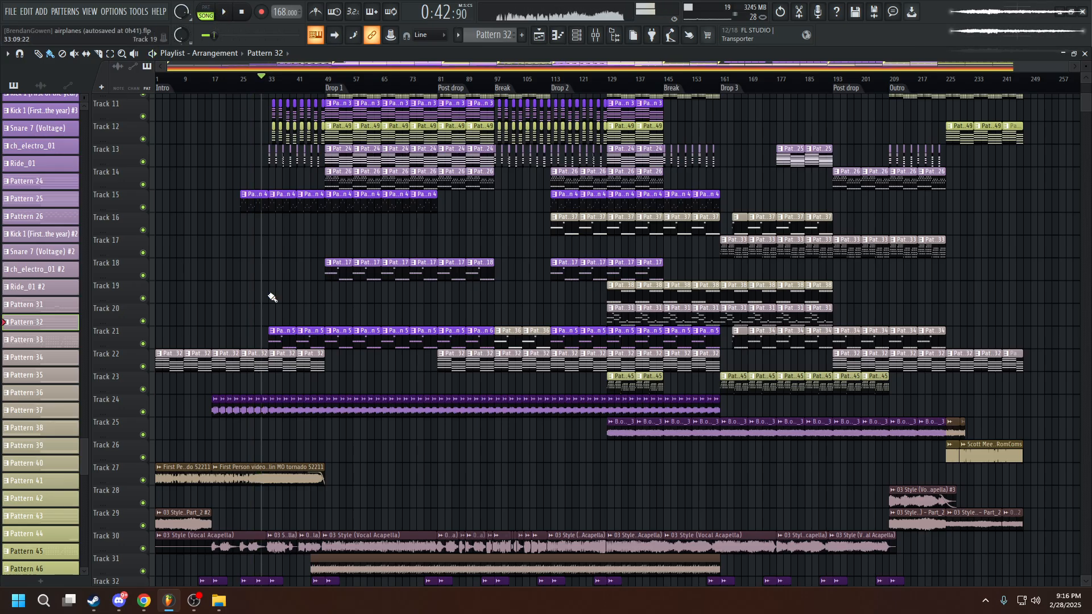
# Examine the intro clips around bar 17 and open the channel settings of the first Rides_Loop clip on Track 24.
pyautogui.scroll(6, 172, 402)
pyautogui.scroll(4, 342, 441)
pyautogui.scroll(-3, 421, 437)
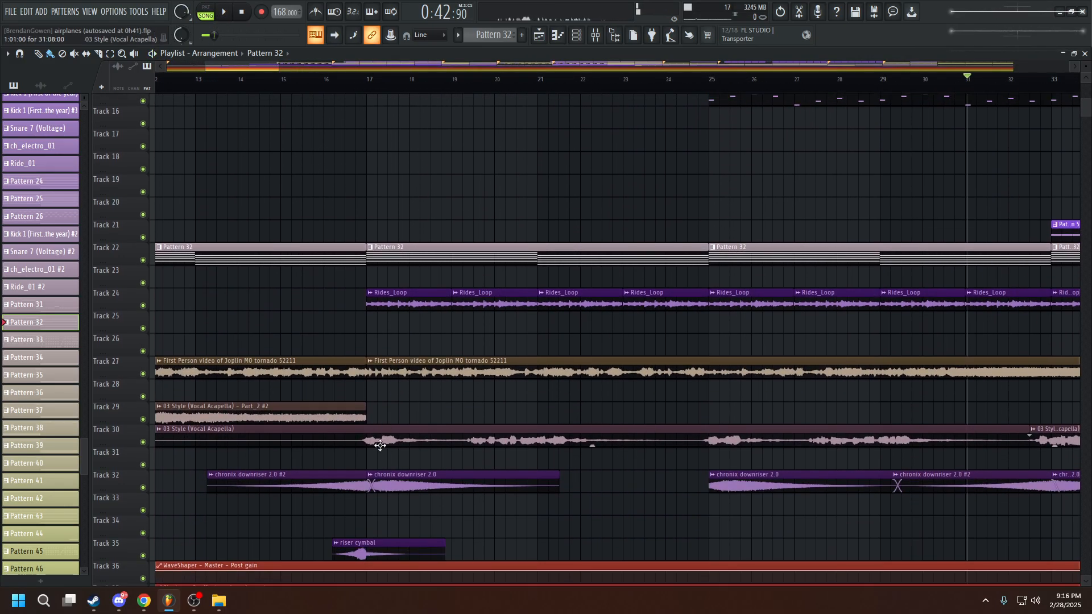
pyautogui.click(475, 392)
pyautogui.scroll(-4, 529, 383)
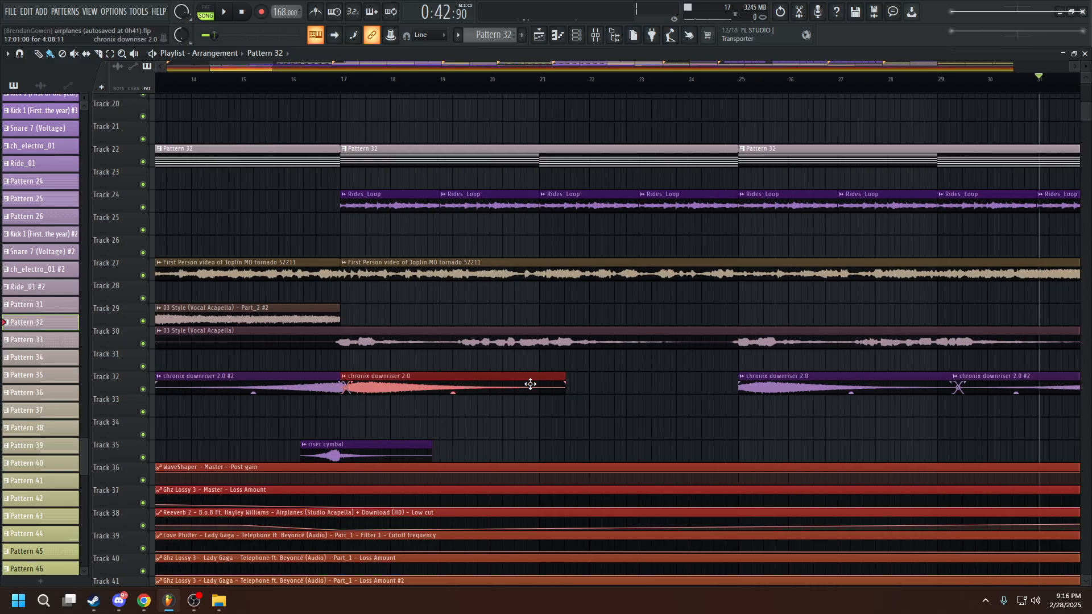
pyautogui.scroll(2, 483, 293)
pyautogui.doubleClick(465, 318)
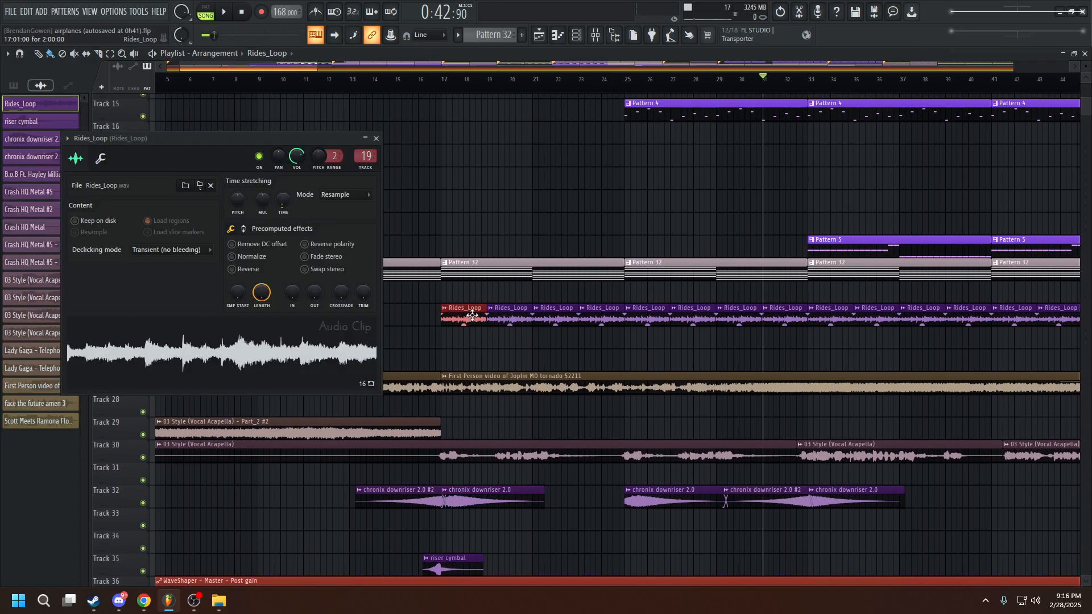
# Close the channel settings, preview the first Rides_Loop clip on Track 24, and check the effect chain of its mixer track.
pyautogui.press('Escape')
pyautogui.scroll(-4, 547, 352)
pyautogui.scroll(-2, 547, 353)
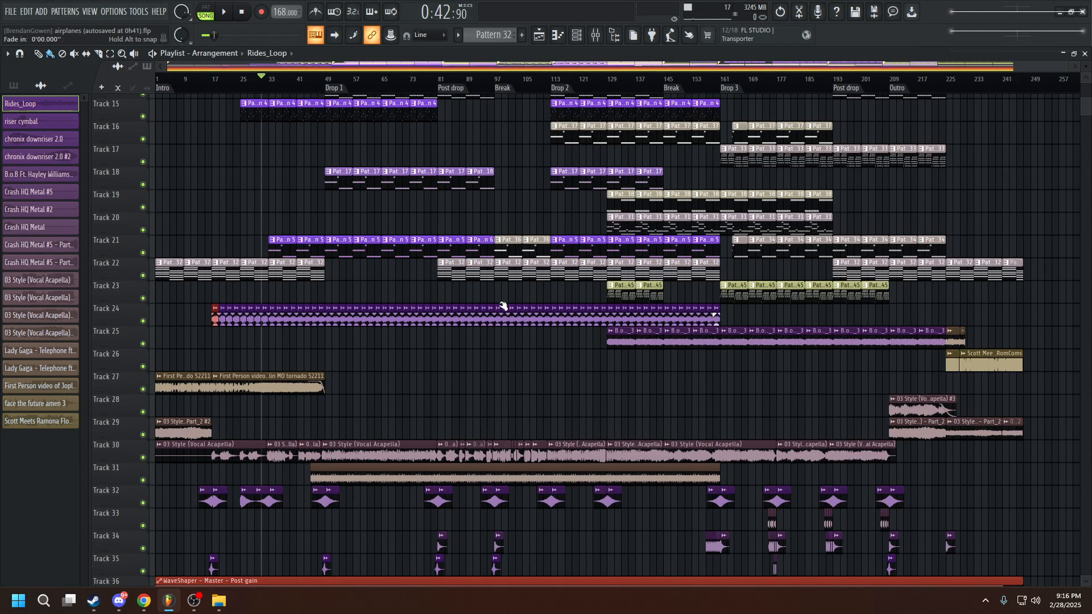
pyautogui.scroll(8, 228, 318)
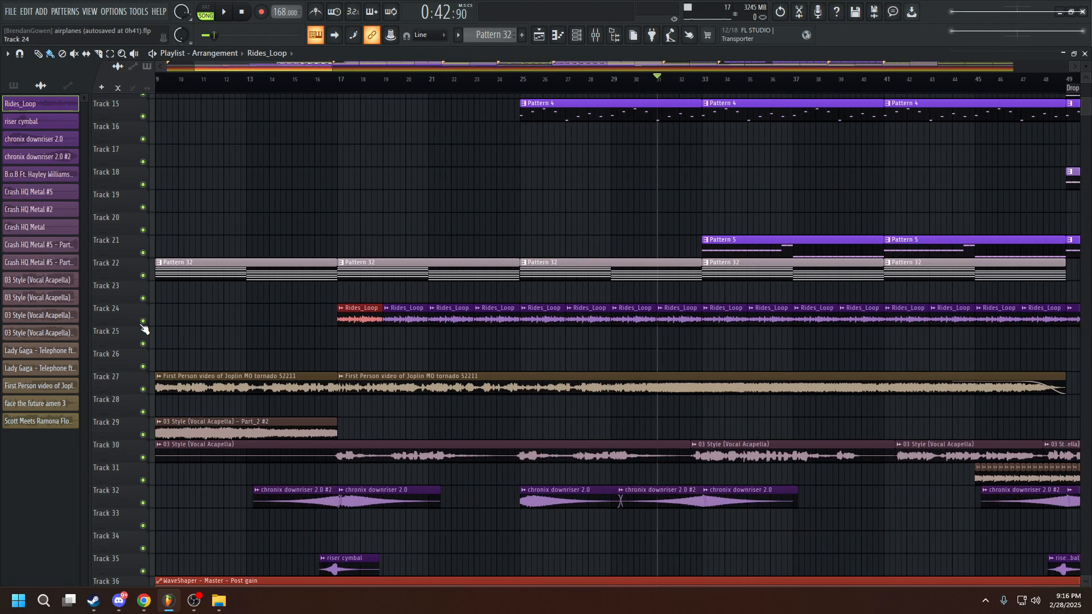
pyautogui.rightClick(351, 316)
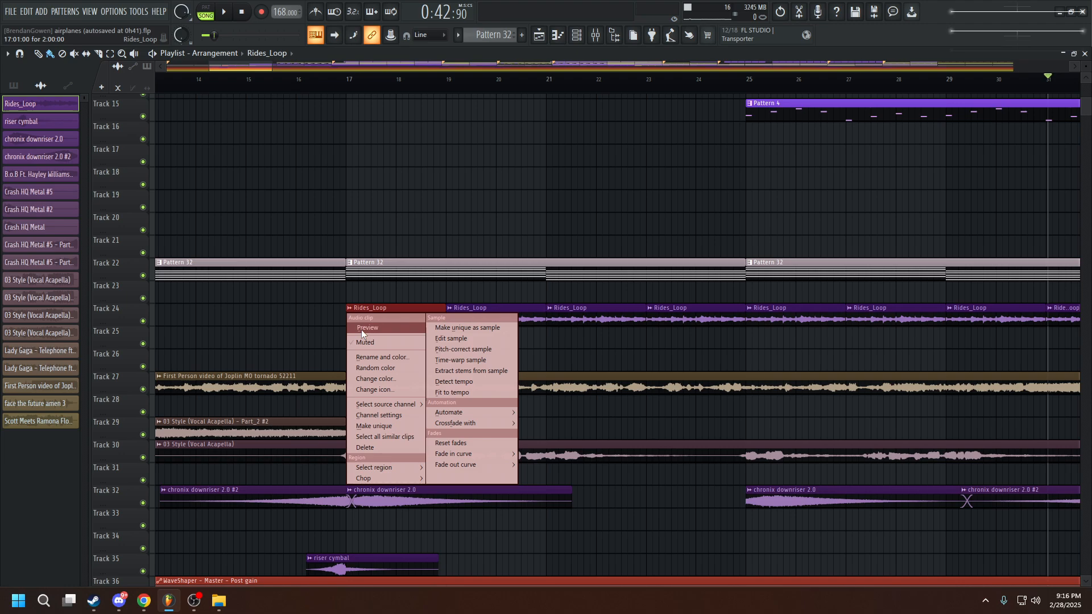
pyautogui.click(361, 330)
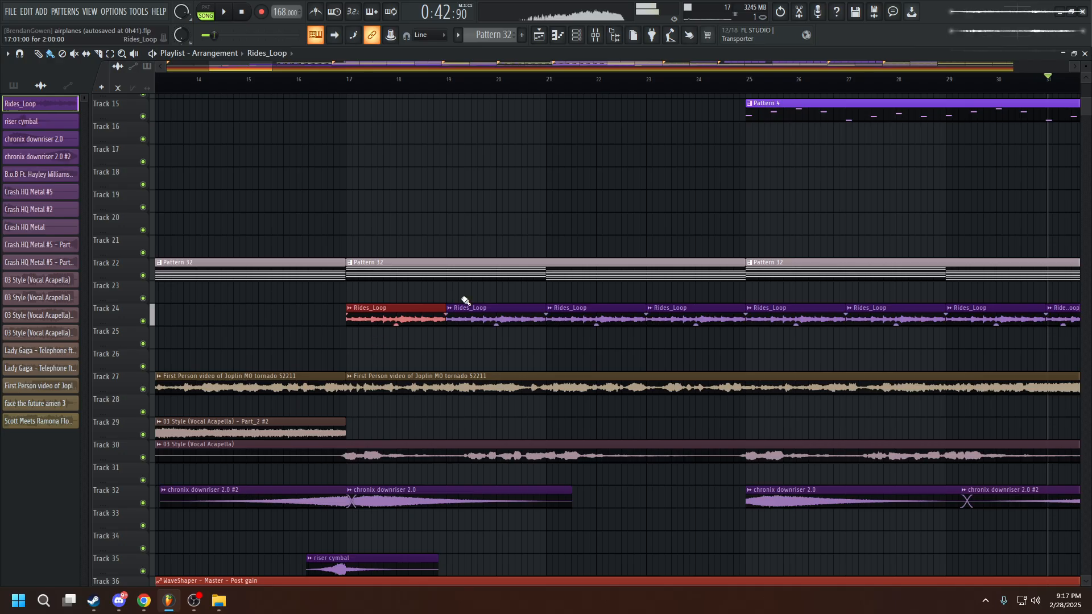
pyautogui.click(604, 37)
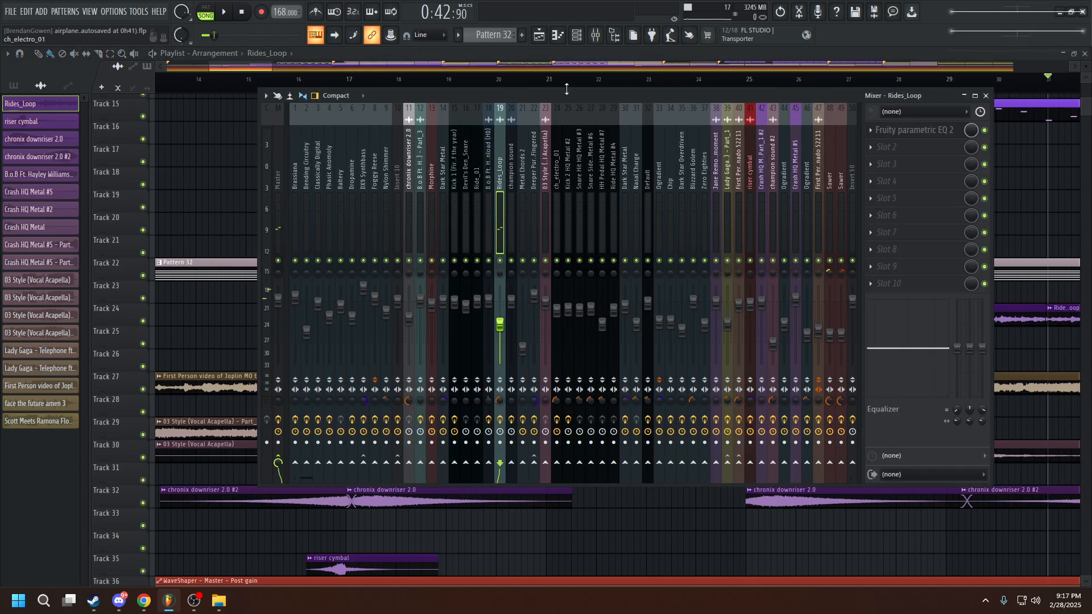
pyautogui.press('F9')
# Play the arrangement from bar 18 to hear the Rides_Loop section in context, then stop playback.
pyautogui.scroll(-6, 449, 207)
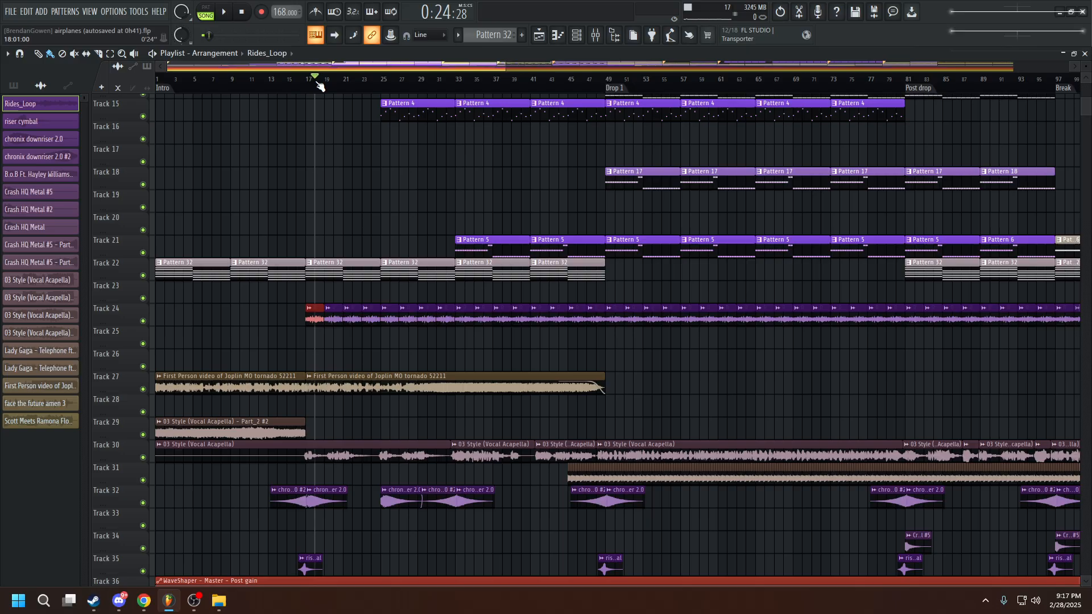
pyautogui.press('space')
pyautogui.scroll(6, 256, 284)
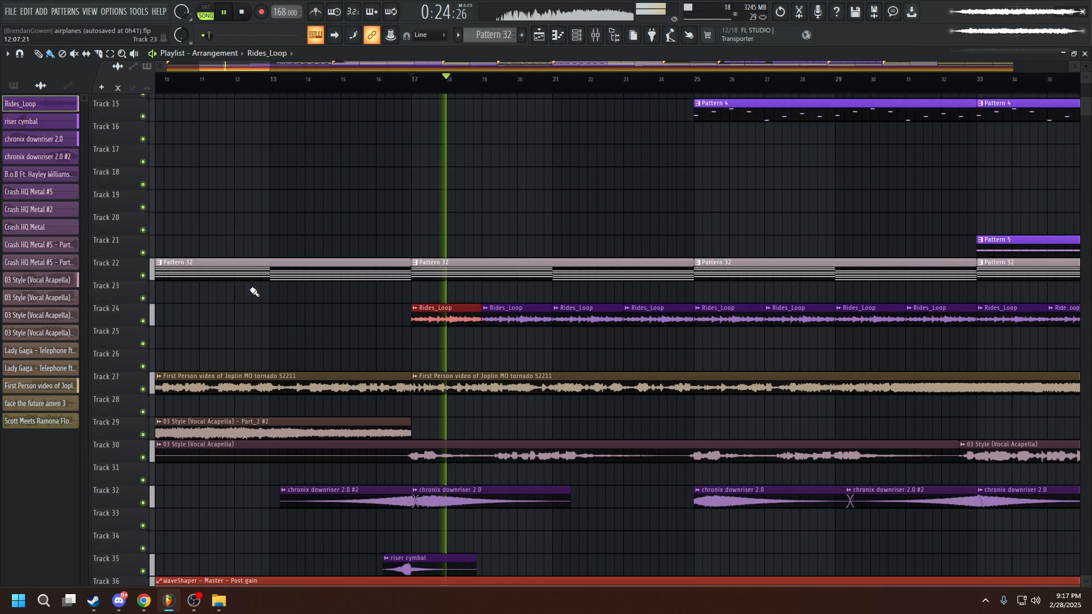
pyautogui.scroll(3, 419, 353)
pyautogui.scroll(-6, 429, 353)
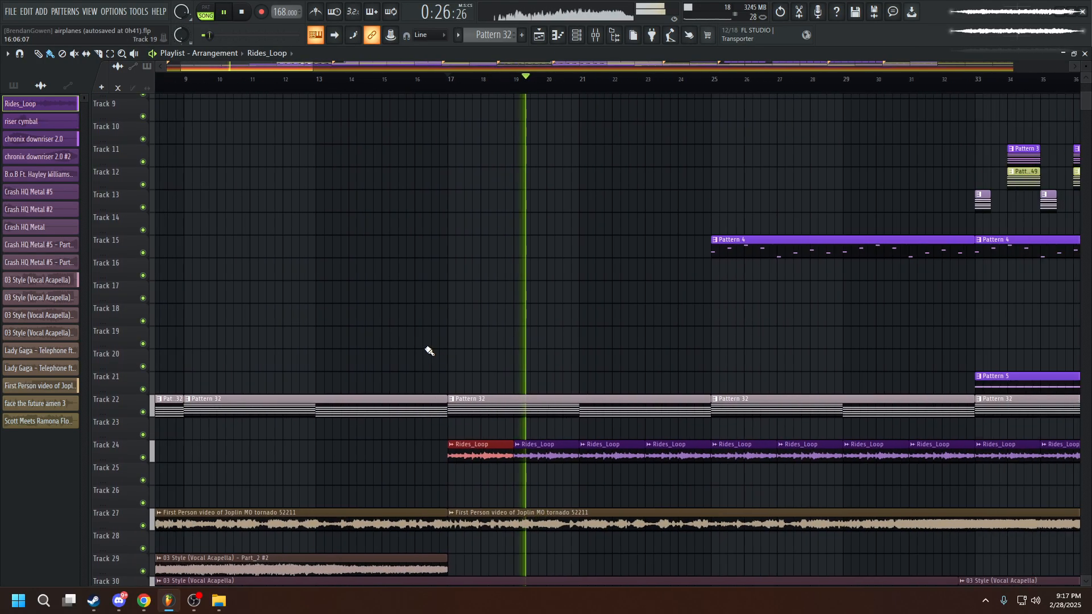
pyautogui.scroll(-1, 364, 330)
pyautogui.scroll(1, 293, 296)
pyautogui.press('space')
# Open the first Pattern 4 clip on Track 15 in the piano roll and play the pattern on its own.
pyautogui.scroll(3, 318, 279)
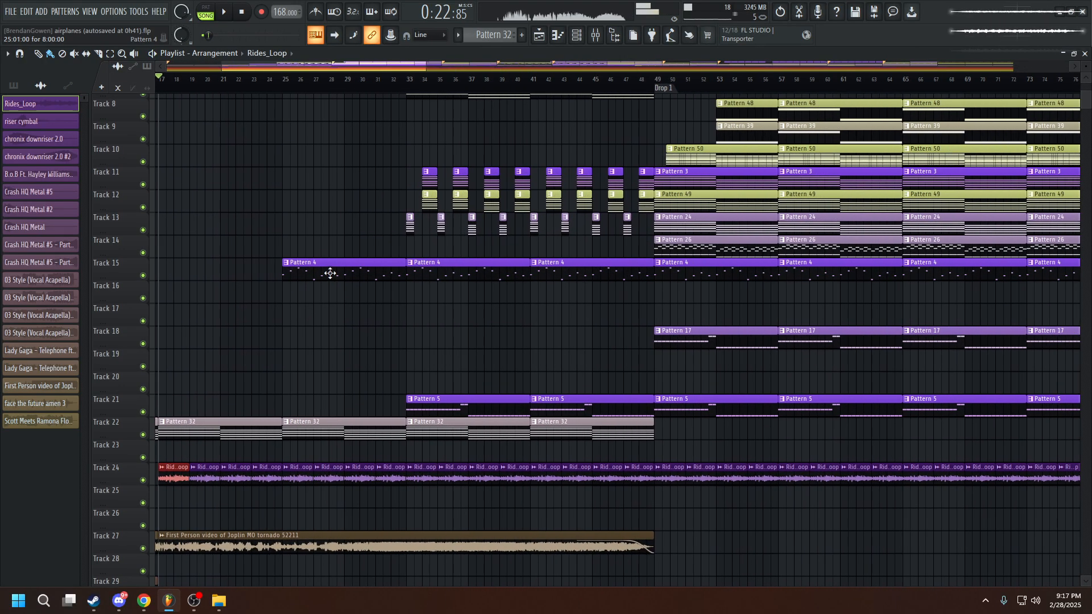
pyautogui.doubleClick(330, 273)
pyautogui.hscroll(-3, 341, 274)
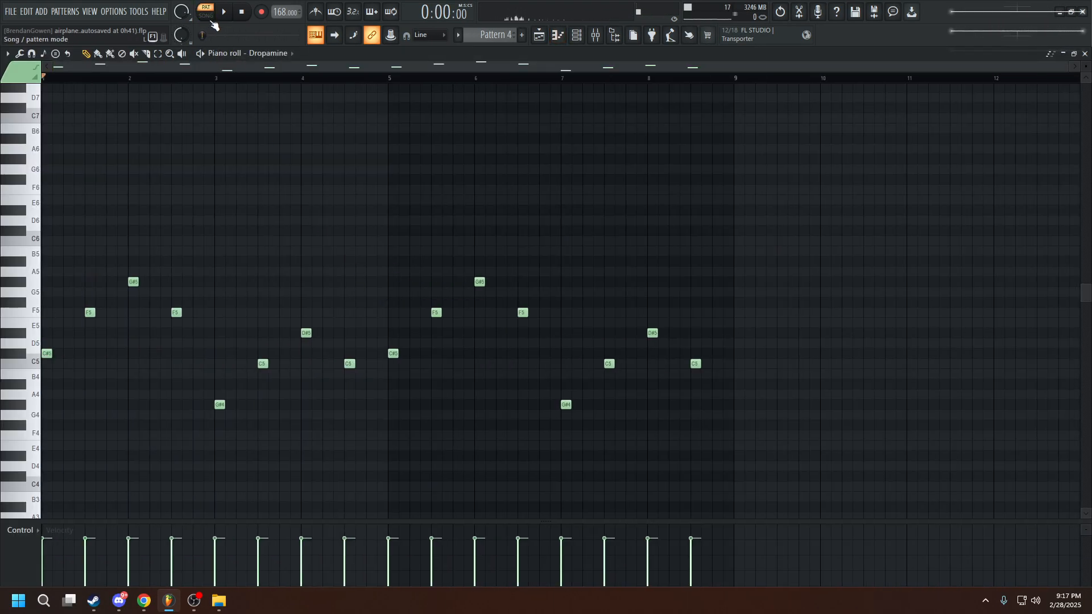
pyautogui.press('space')
# Inspect the Fruity parametric EQ 2 on the Dopamine mixer track, then close the EQ and the mixer.
pyautogui.press('F9')
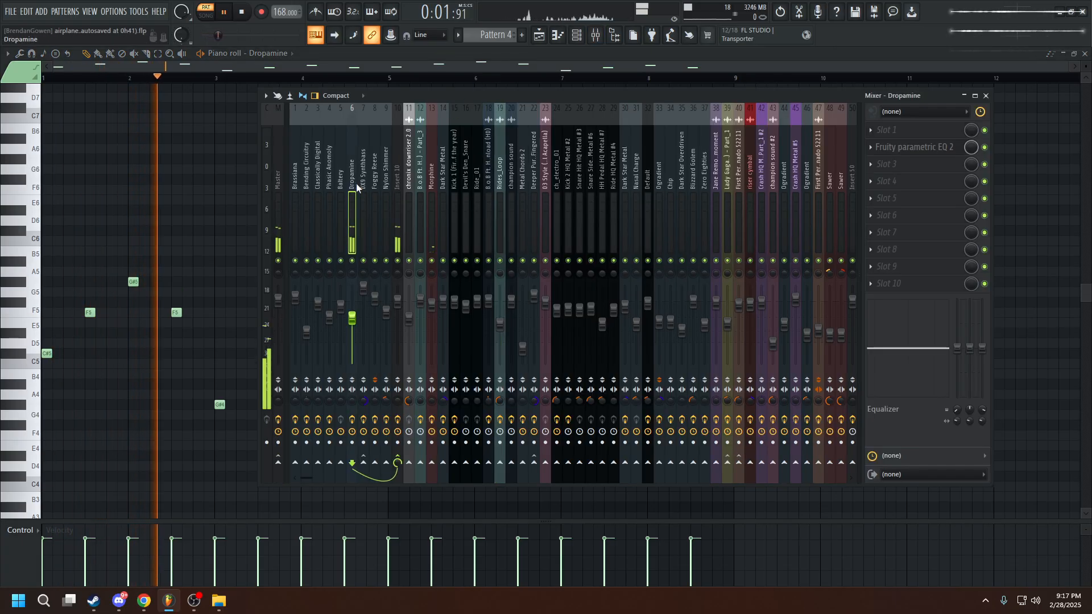
pyautogui.click(888, 148)
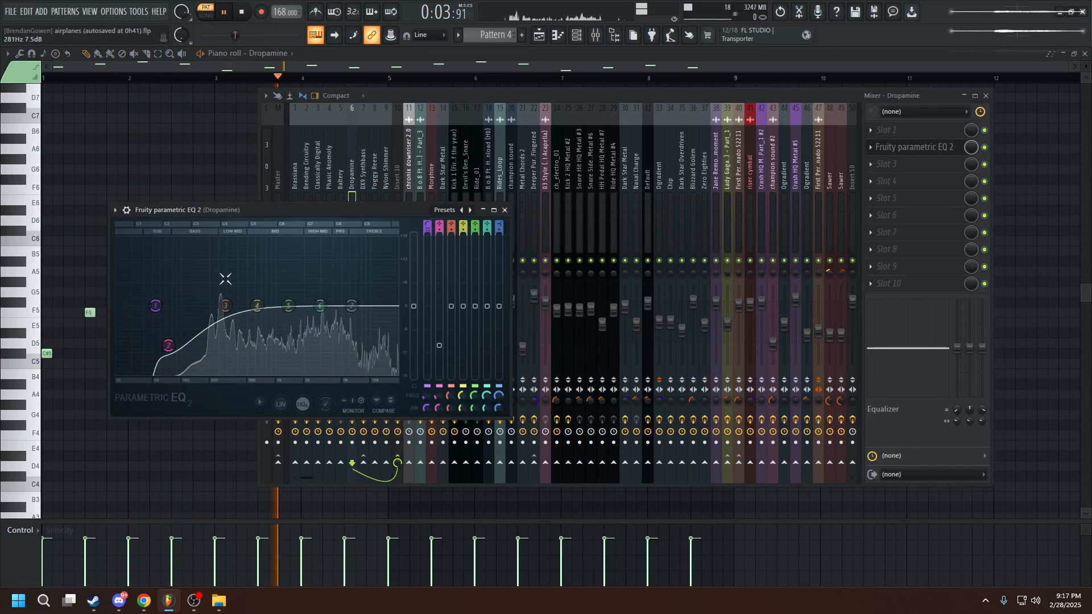
pyautogui.click(503, 210)
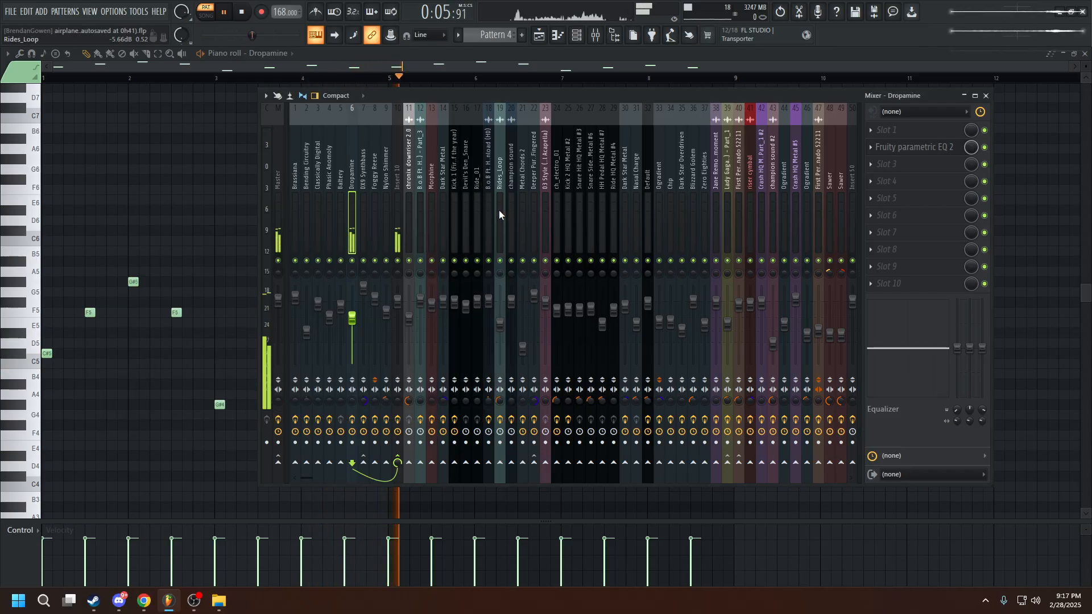
pyautogui.click(987, 96)
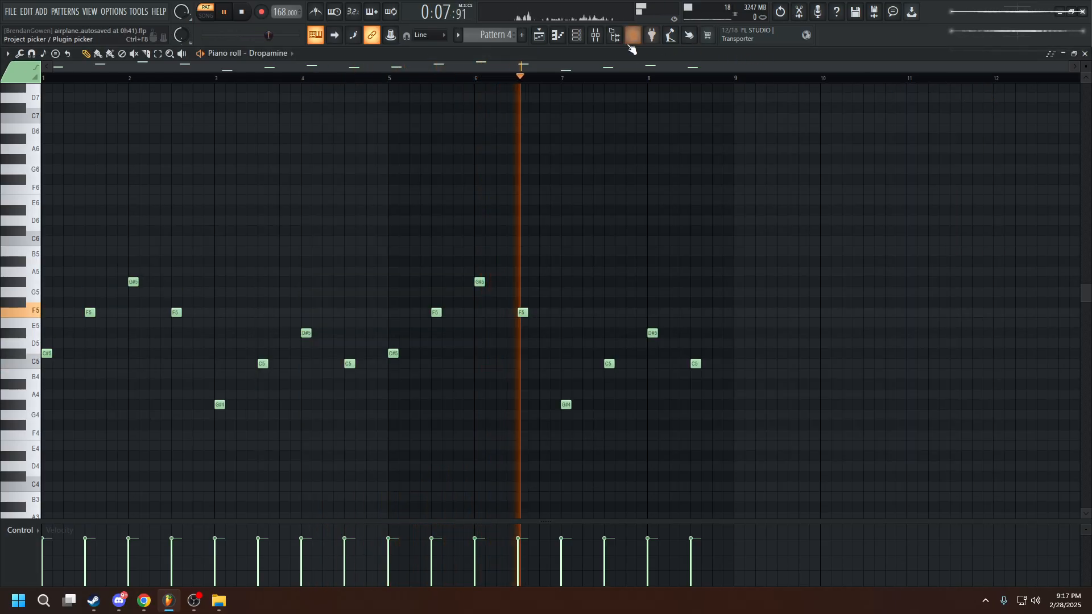
# Return to the playlist, stop the pattern, and start song playback shortly before bar 33.
pyautogui.click(540, 35)
pyautogui.press('space')
pyautogui.scroll(5, 394, 142)
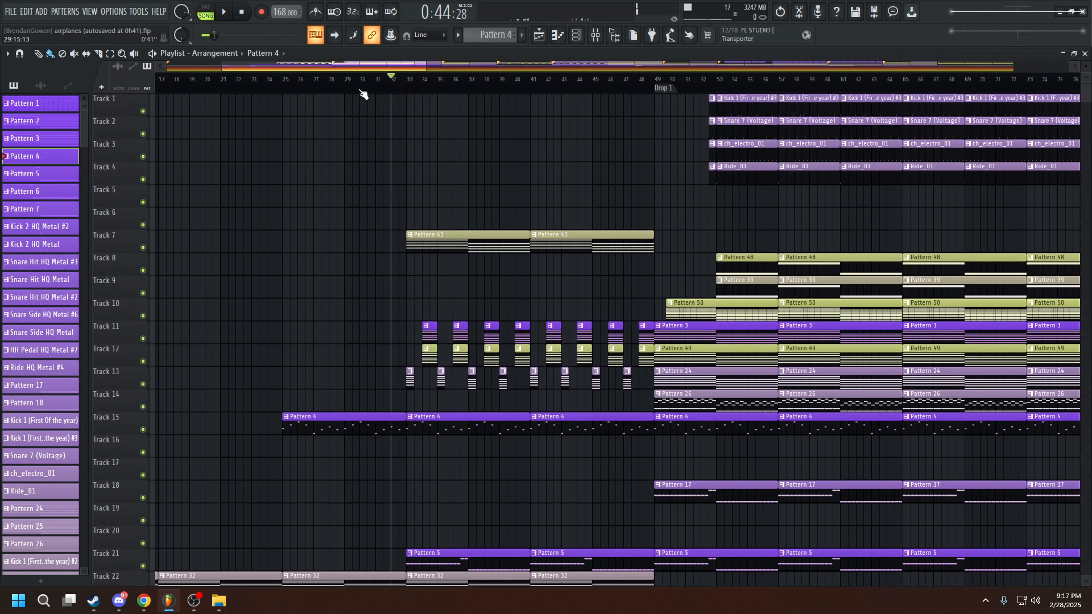
pyautogui.press('space')
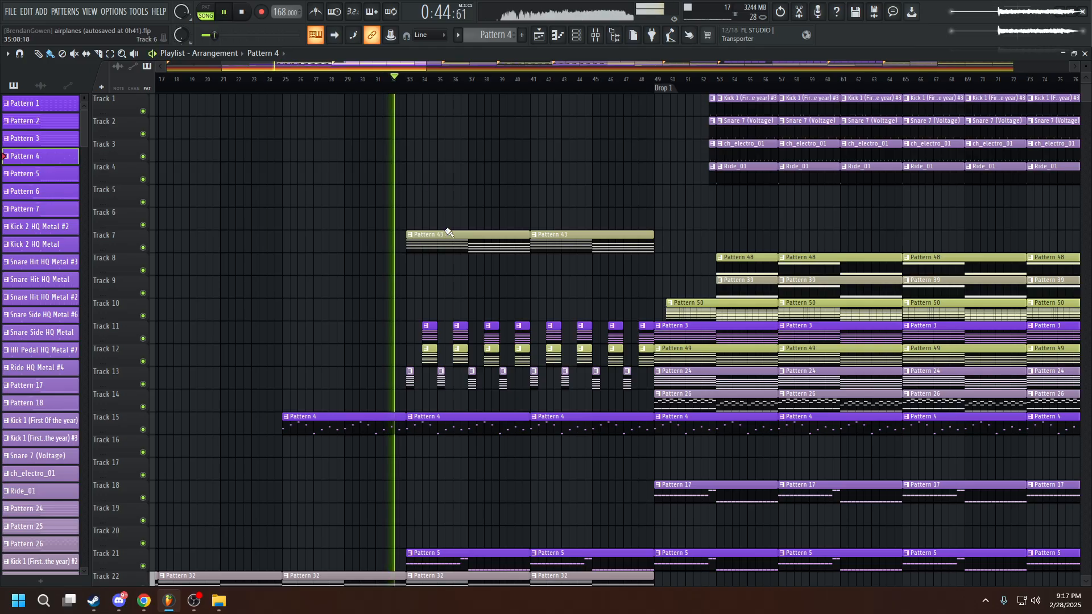
# Examine which patterns and audio clips build up between bar 33 and Drop 1 during playback, then stop it.
pyautogui.keyDown('ctrl'); pyautogui.scroll(-4, 432, 244); pyautogui.keyUp('ctrl')
pyautogui.scroll(-5, 415, 256)
pyautogui.scroll(-4, 401, 261)
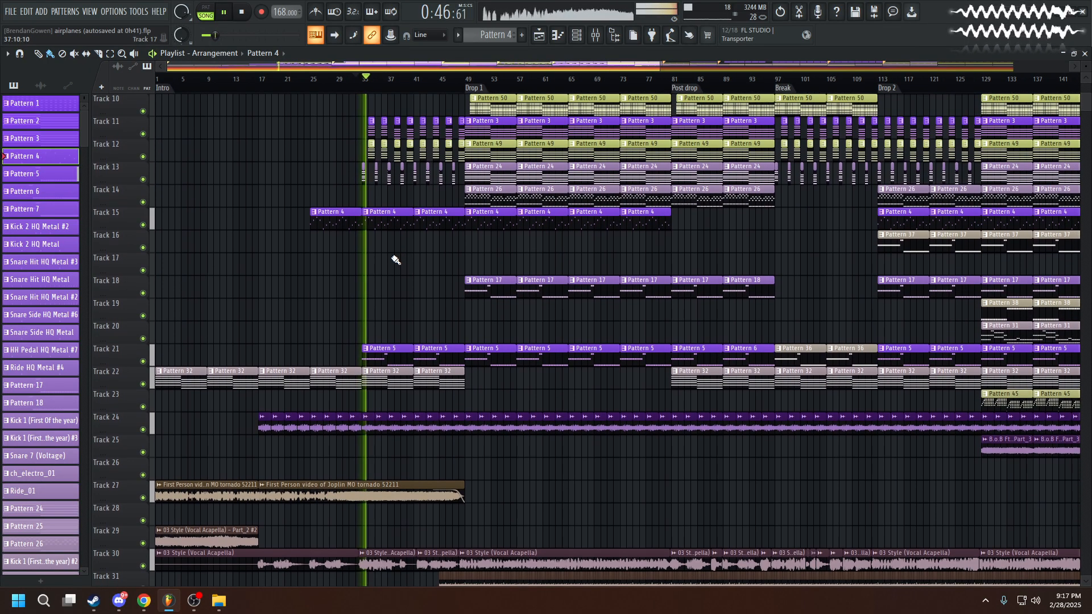
pyautogui.scroll(4, 351, 264)
pyautogui.scroll(-2, 359, 265)
pyautogui.scroll(2, 358, 267)
pyautogui.scroll(5, 353, 266)
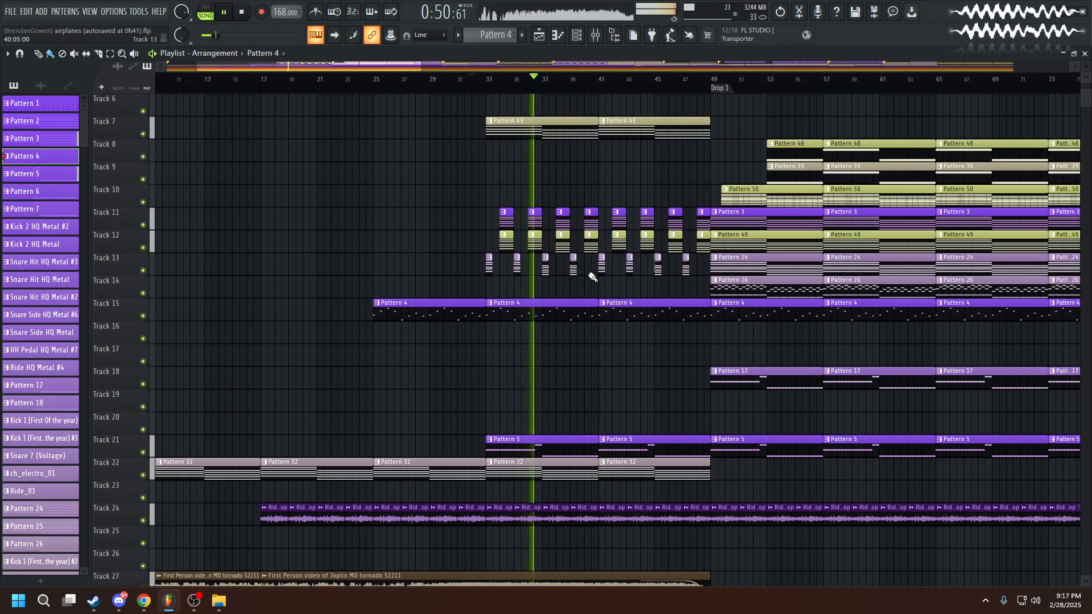
pyautogui.scroll(-4, 621, 353)
pyautogui.scroll(-4, 632, 358)
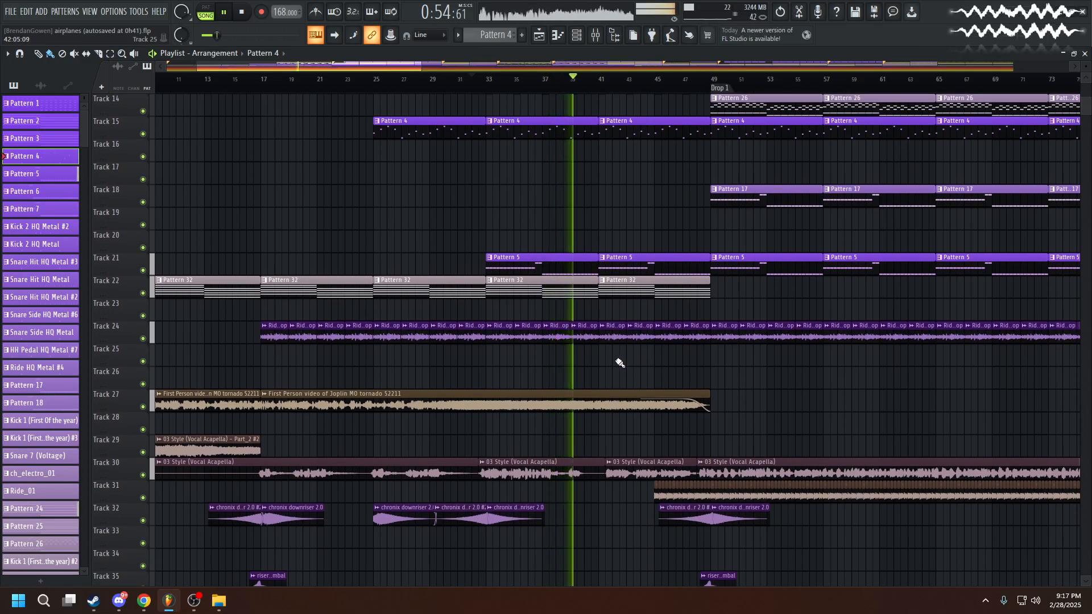
pyautogui.press('space')
# Open the first Pattern 5 clip on Track 21 in the piano roll and play the bass pattern.
pyautogui.scroll(4, 614, 362)
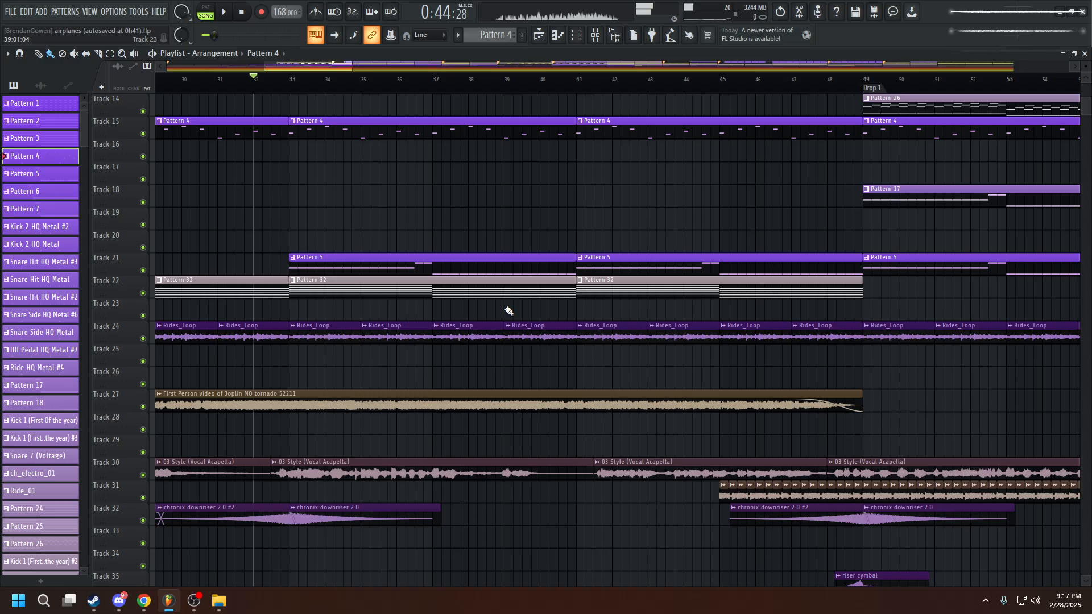
pyautogui.doubleClick(453, 268)
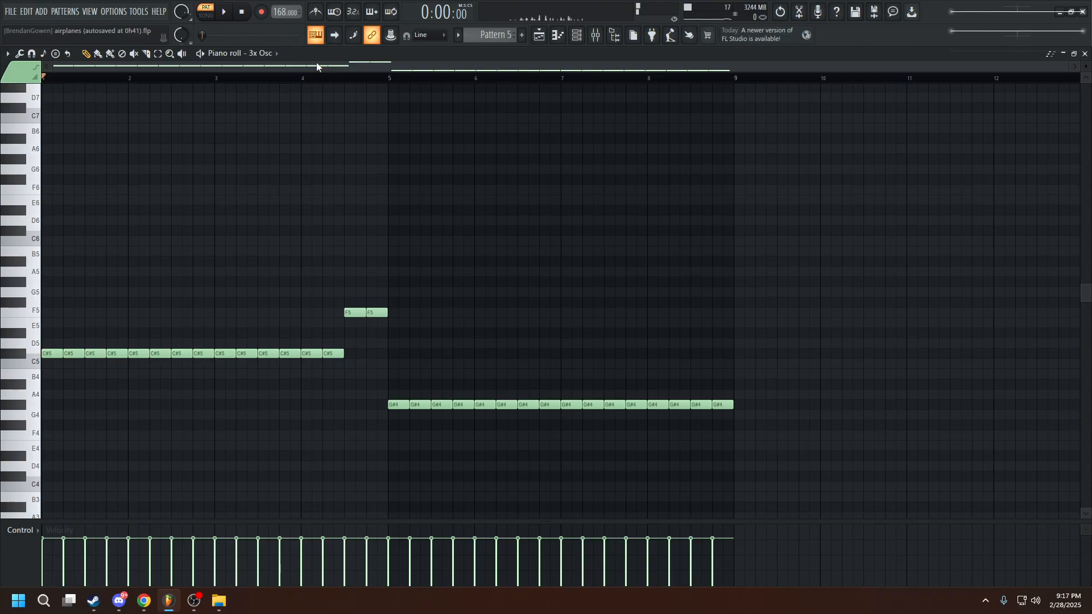
pyautogui.press('space')
# Open the 3x Osc channel from the channel rack, set oscillator 1's shape to triangle, and close the instrument.
pyautogui.click(614, 35)
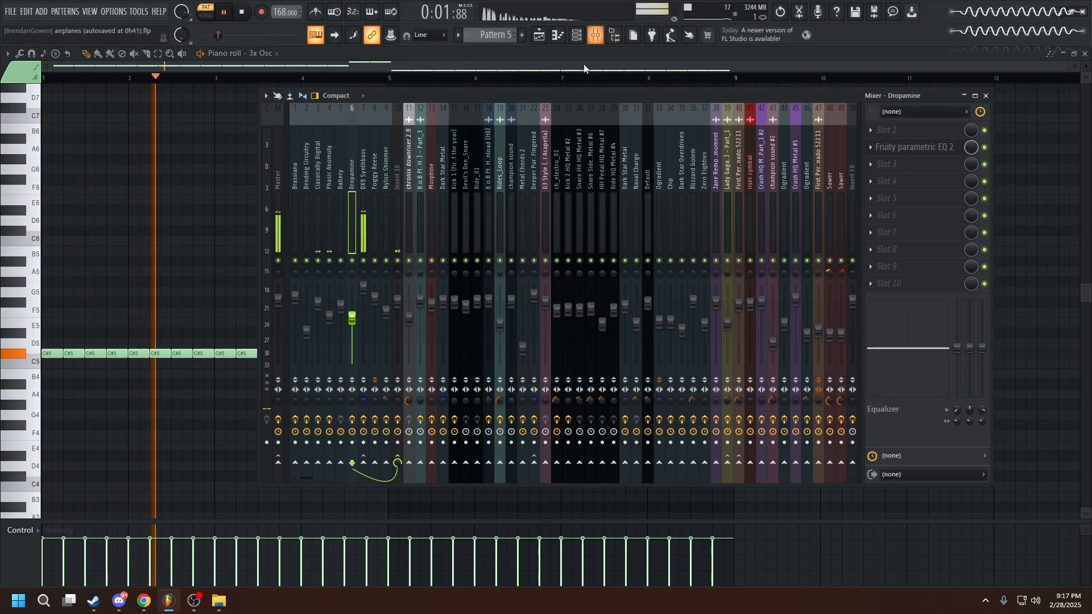
pyautogui.click(575, 37)
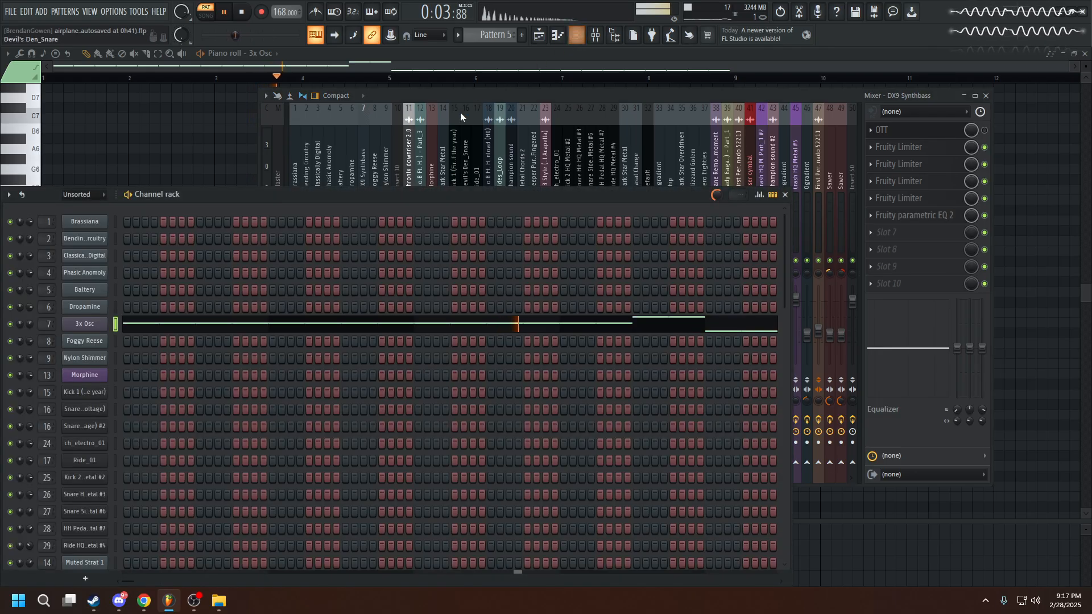
pyautogui.click(85, 323)
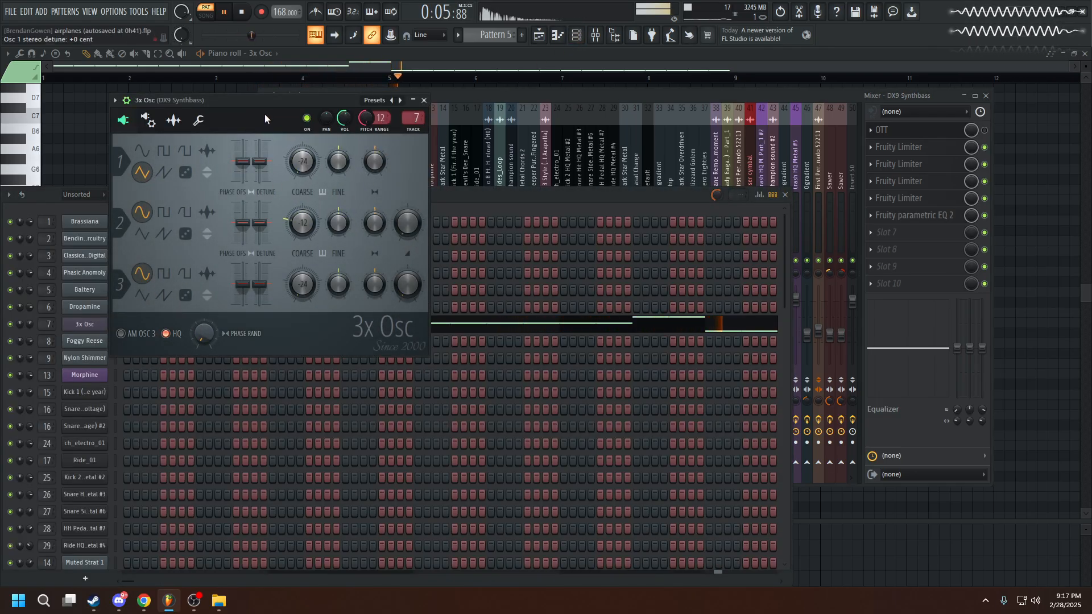
pyautogui.moveTo(302, 101); pyautogui.dragTo(651, 122)
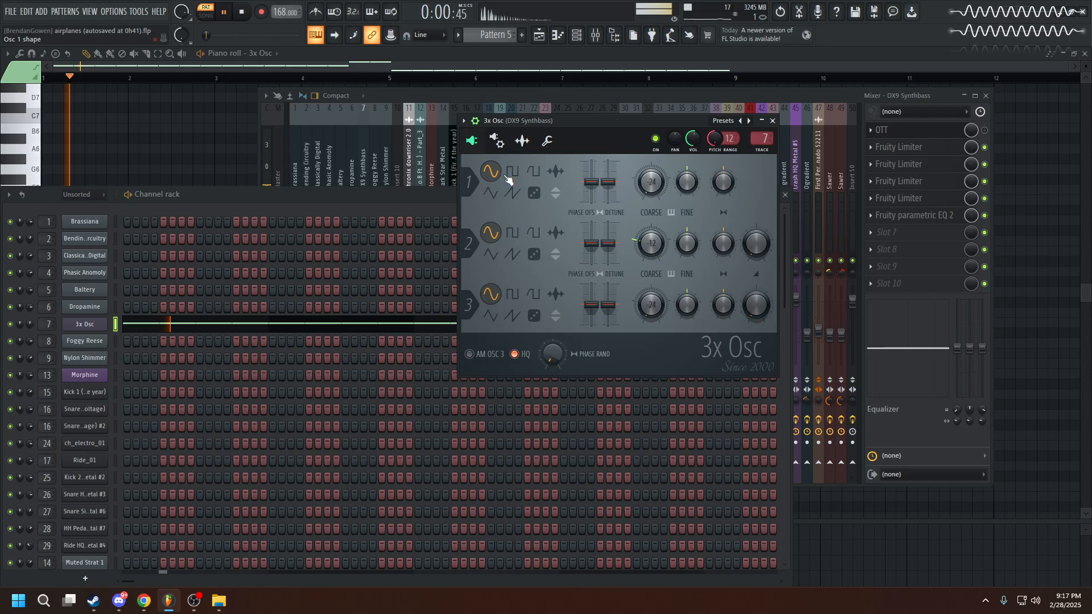
pyautogui.click(492, 193)
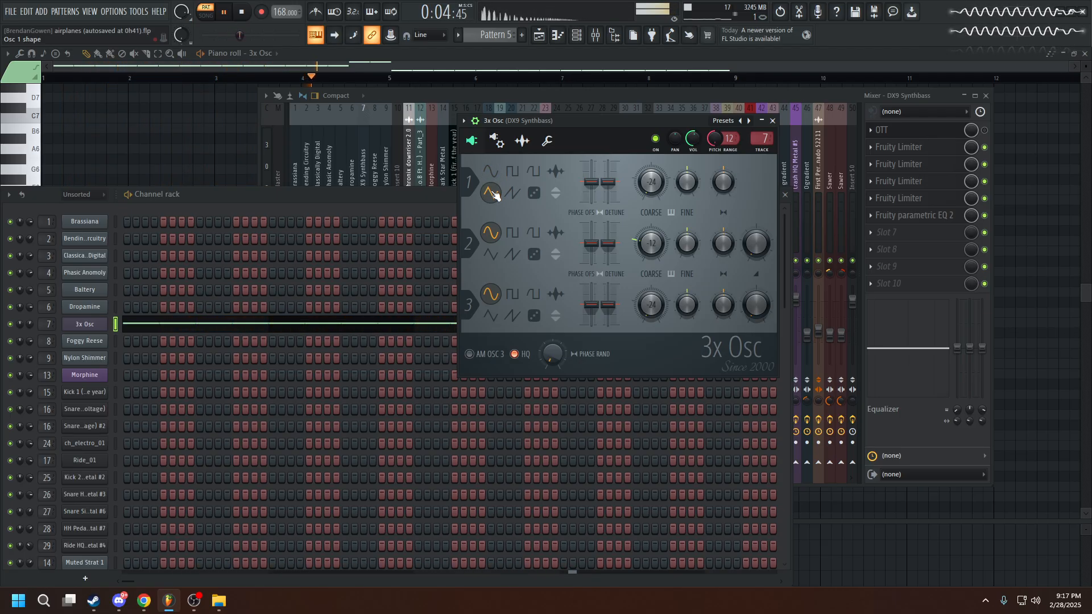
pyautogui.click(780, 121)
# Inspect the Fruity parametric EQ 2 on the DX9 Synthbass mixer track, then close it.
pyautogui.click(359, 152)
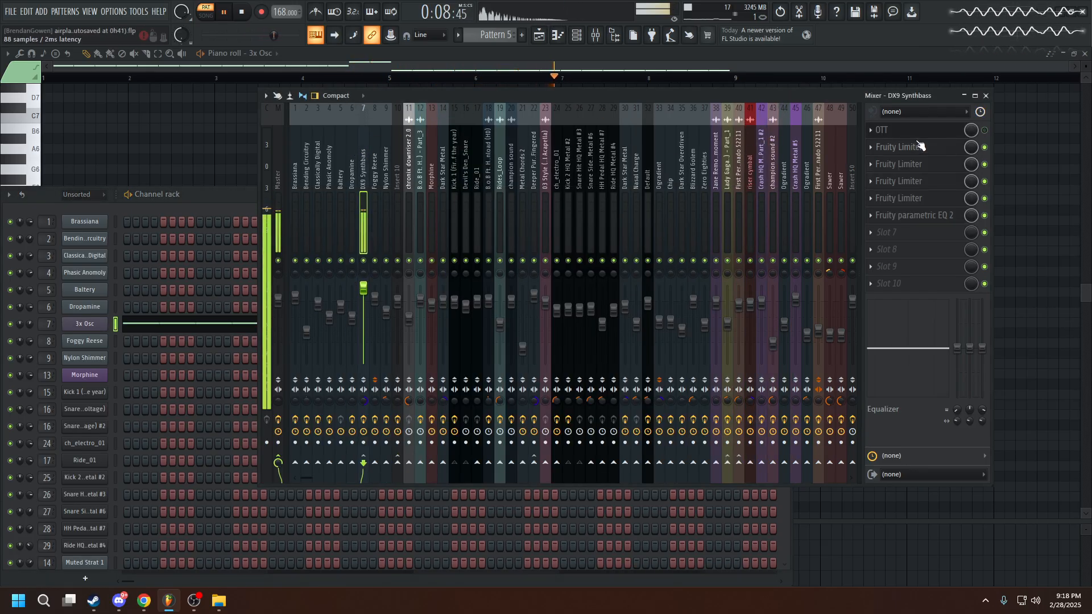
pyautogui.click(924, 216)
pyautogui.click(924, 218)
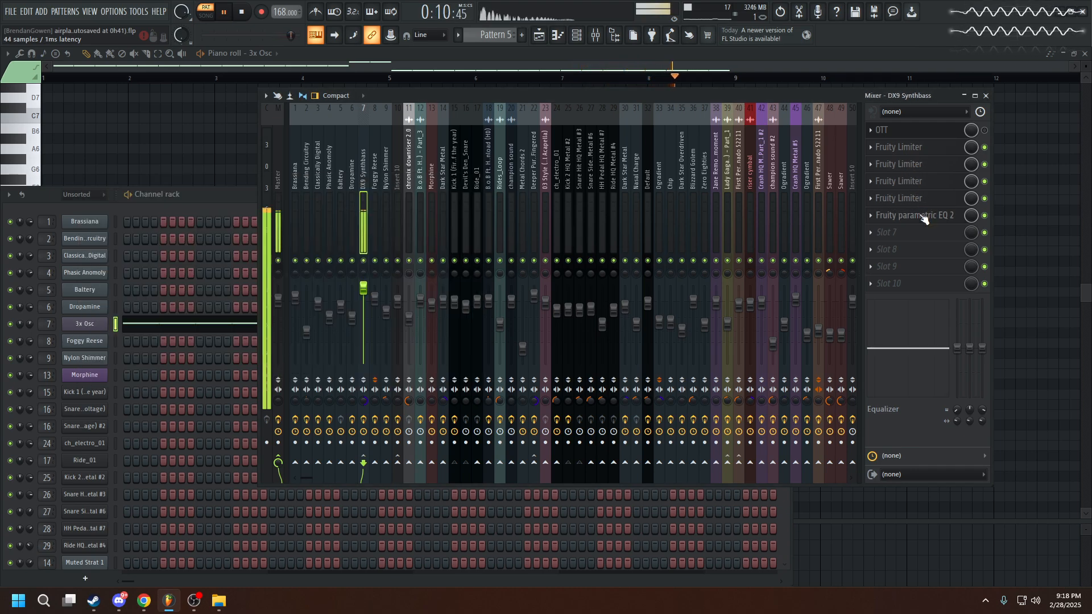
pyautogui.click(927, 215)
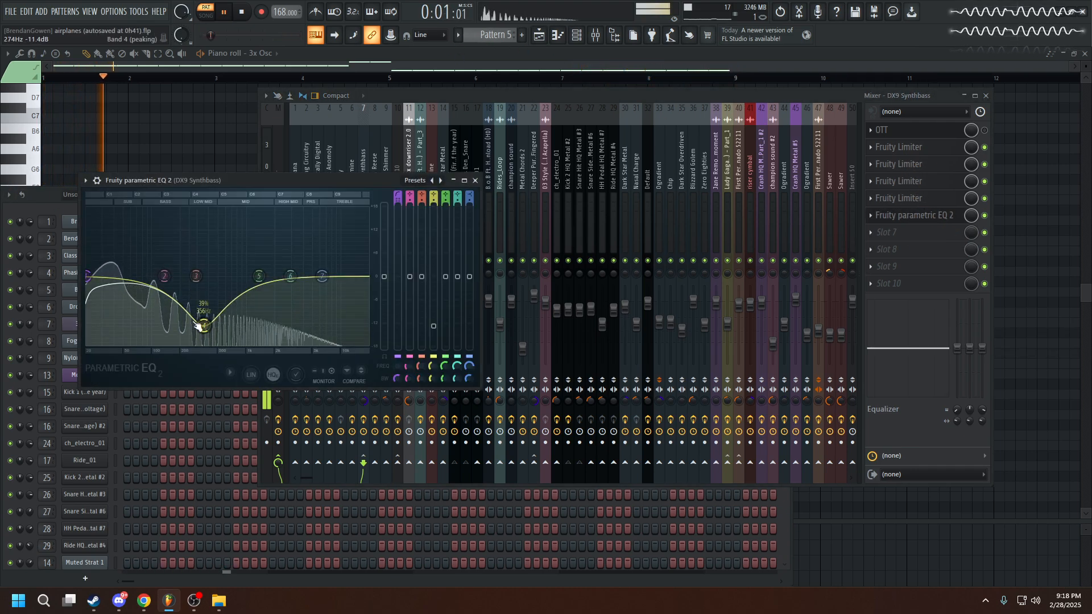
pyautogui.click(476, 181)
# Return to the playlist, stop the pattern playback, and locate the short Track 13 clip at bar 33.
pyautogui.press('F5')
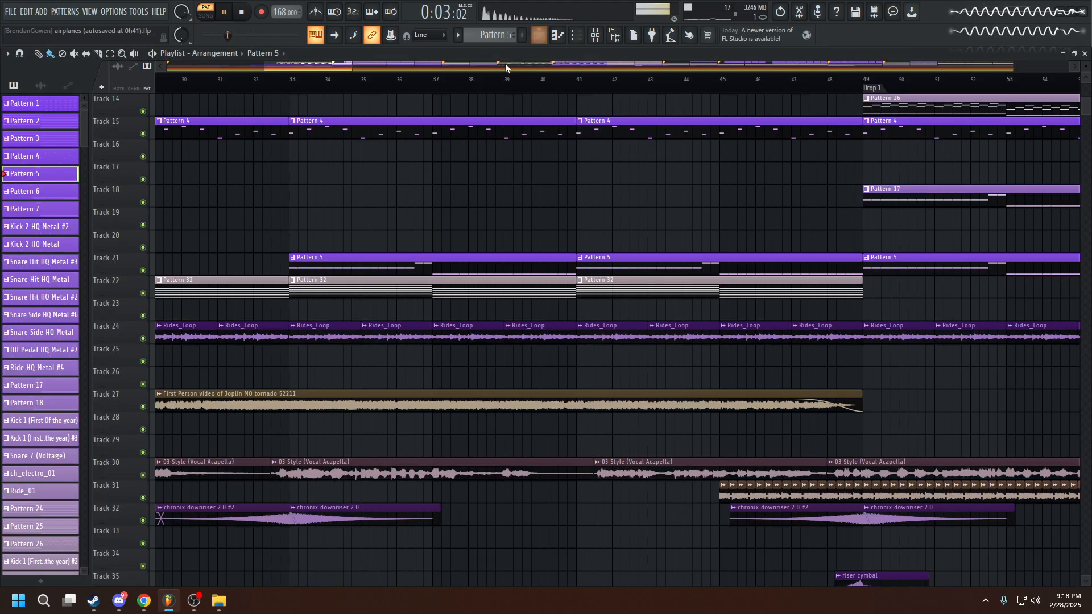
pyautogui.scroll(1, 490, 242)
pyautogui.scroll(-5, 448, 224)
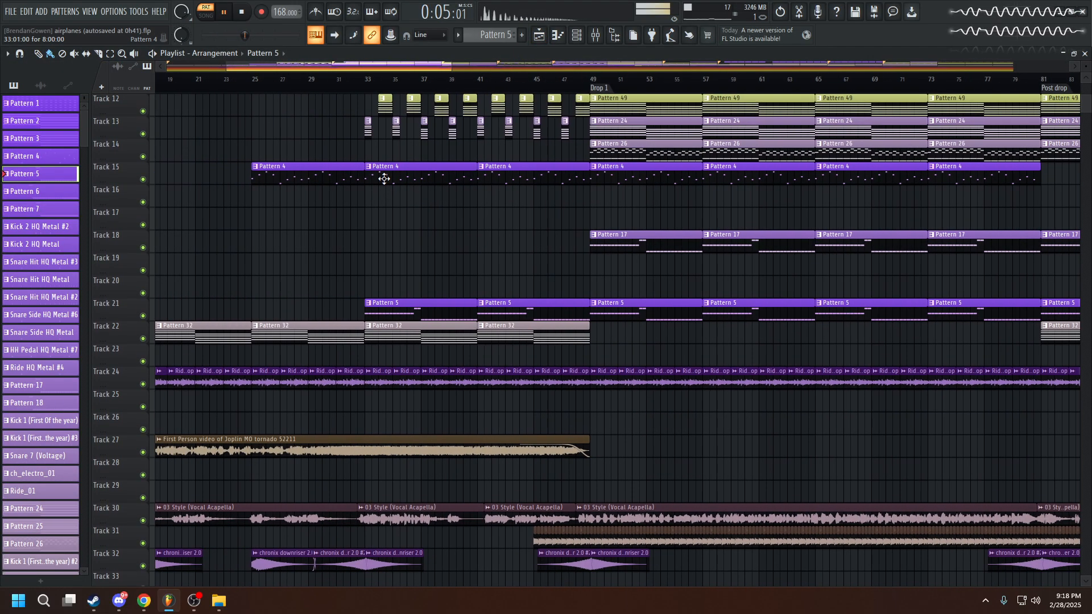
pyautogui.scroll(3, 384, 174)
pyautogui.press('space')
pyautogui.scroll(3, 385, 170)
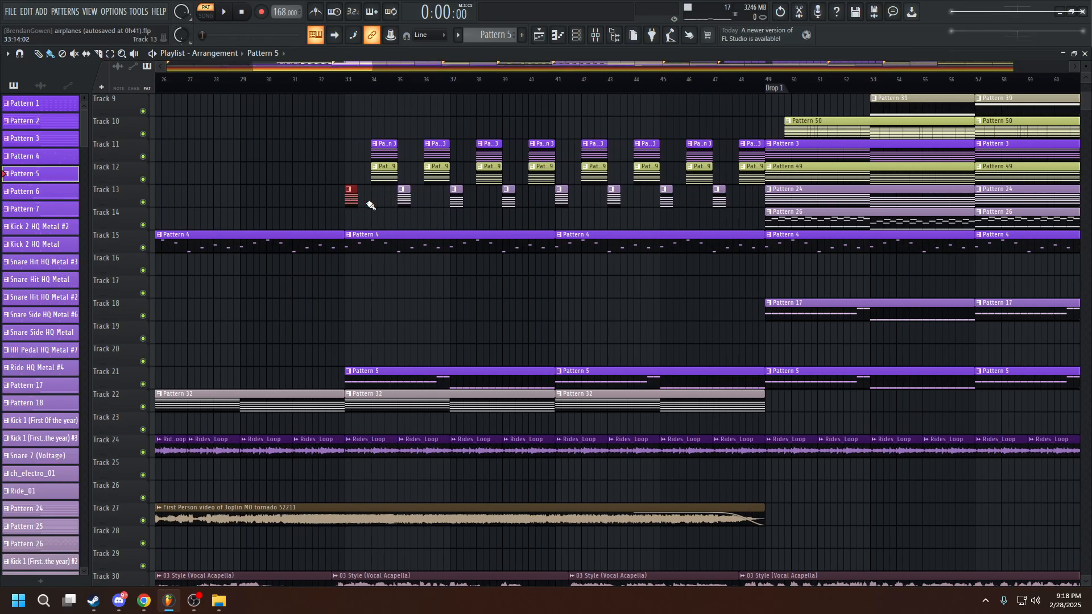
# Open the Pattern 24 clip at bar 33 on Track 13 in the piano roll and play its Classically Digital chords.
pyautogui.doubleClick(352, 198)
pyautogui.scroll(5, 200, 91)
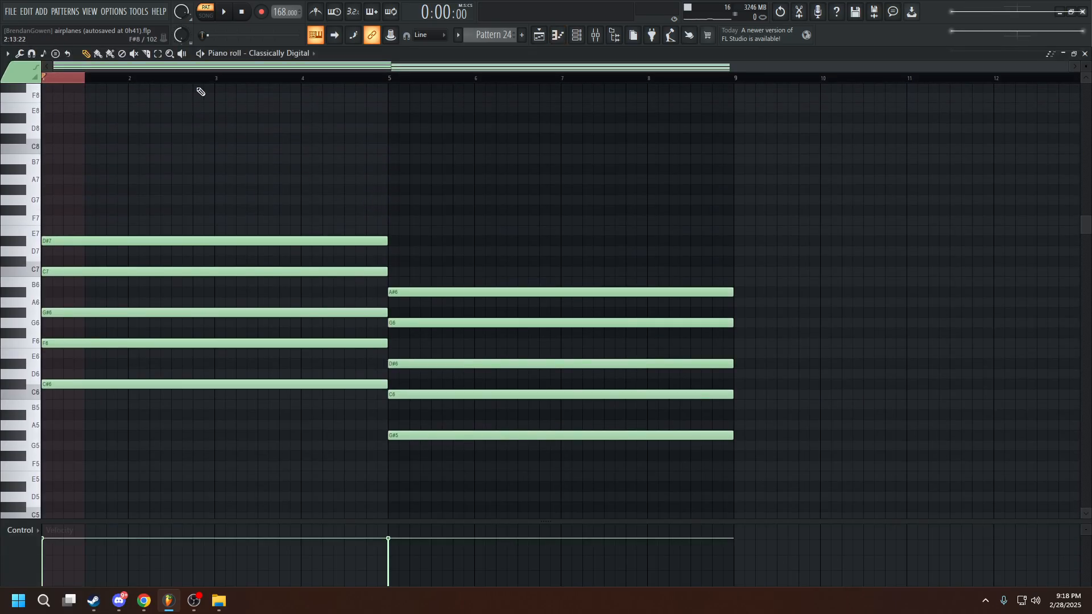
pyautogui.press('space')
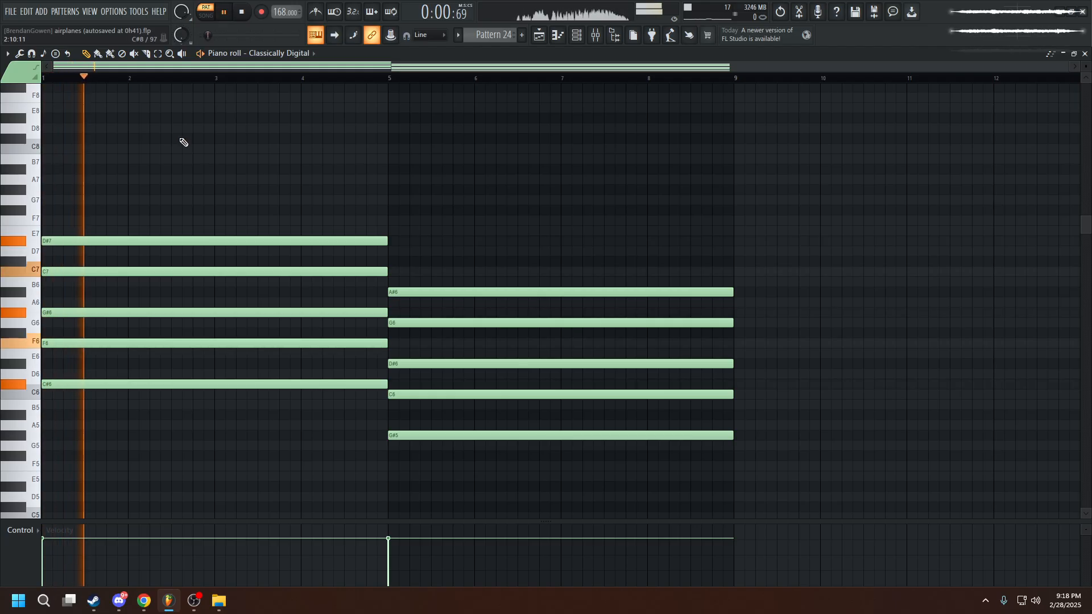
pyautogui.scroll(-3, 196, 138)
pyautogui.scroll(2, 255, 170)
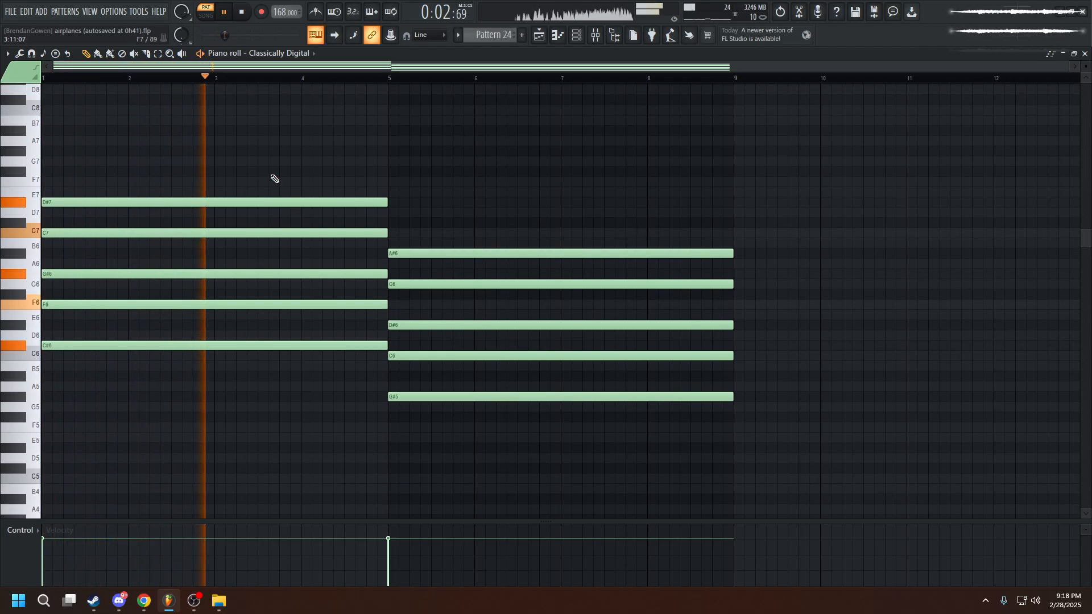
# Open the mixer, solo the Phasic Anomoly track, and solo the Classically Digital track alongside it.
pyautogui.click(596, 34)
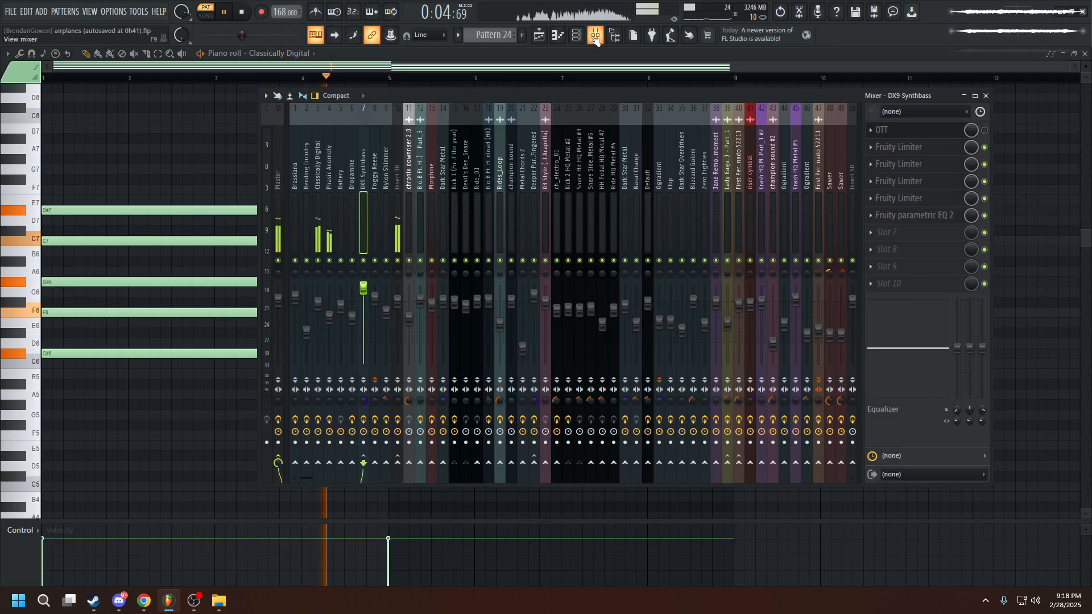
pyautogui.rightClick(330, 261)
pyautogui.click(322, 196)
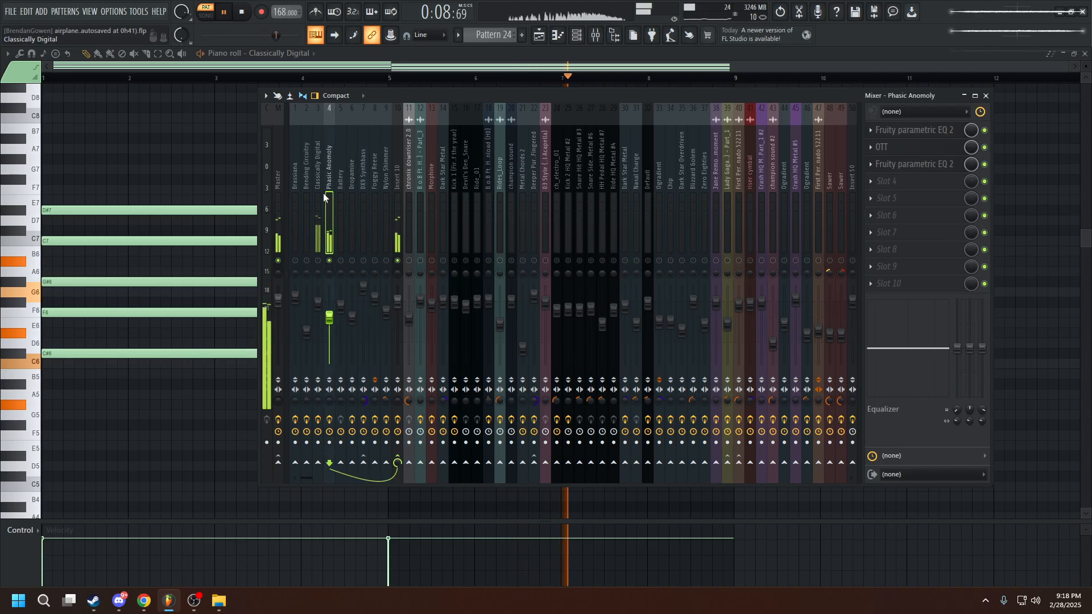
pyautogui.click(318, 261)
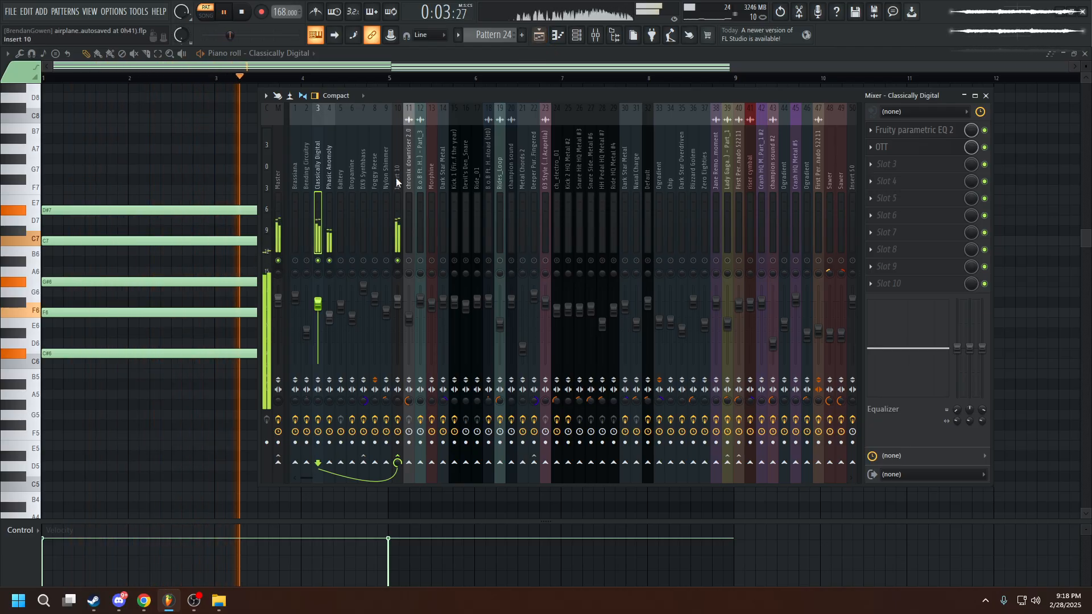
# Bypass and re-enable OTT on the Classically Digital track, and inspect its Fruity parametric EQ 2 before closing it.
pyautogui.click(910, 146)
pyautogui.click(985, 148)
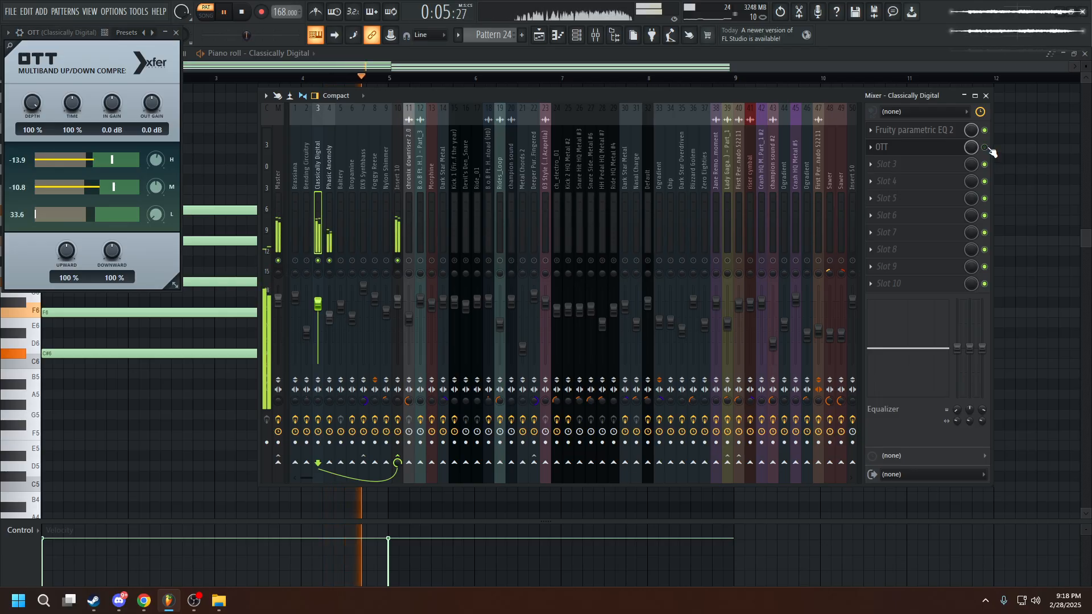
pyautogui.click(985, 148)
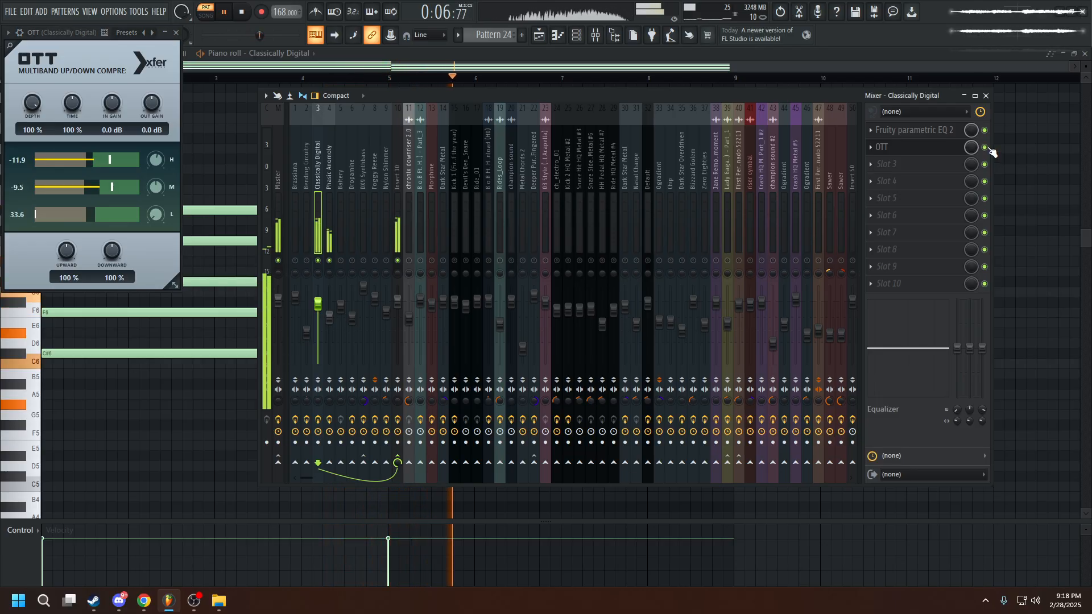
pyautogui.click(946, 130)
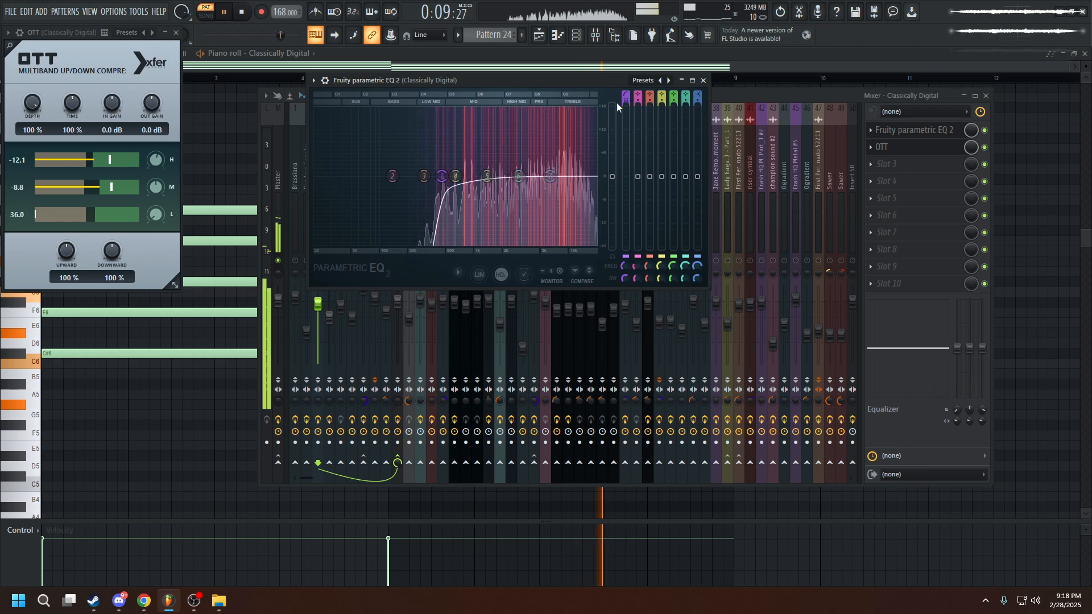
pyautogui.click(895, 130)
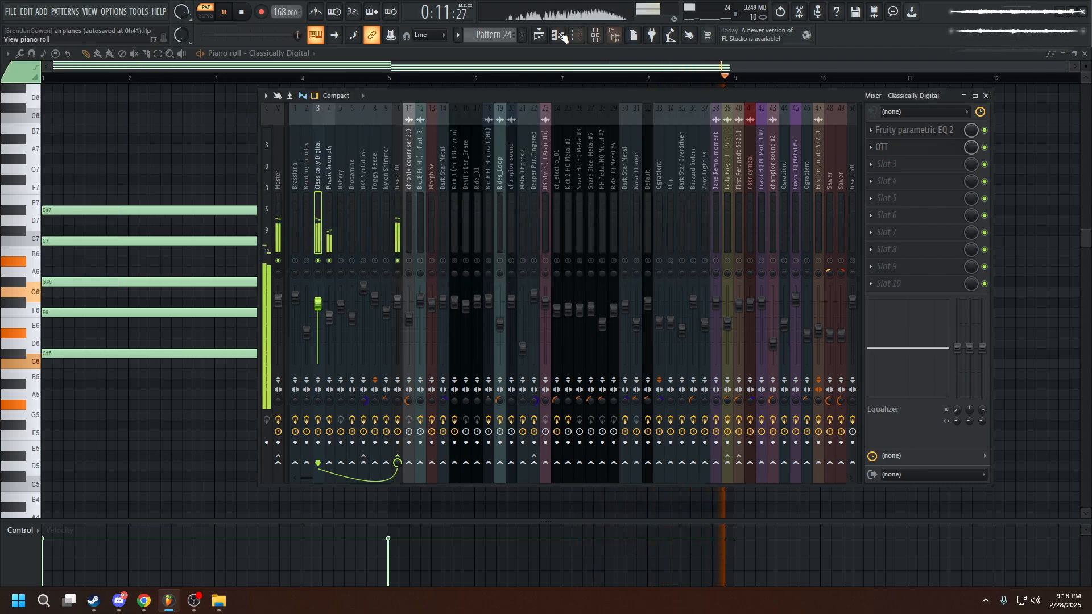
# From the playlist, view the Pattern 49 chords on Track 12 and the Pattern 3 chords on Track 11 in the piano roll.
pyautogui.click(541, 37)
pyautogui.doubleClick(433, 181)
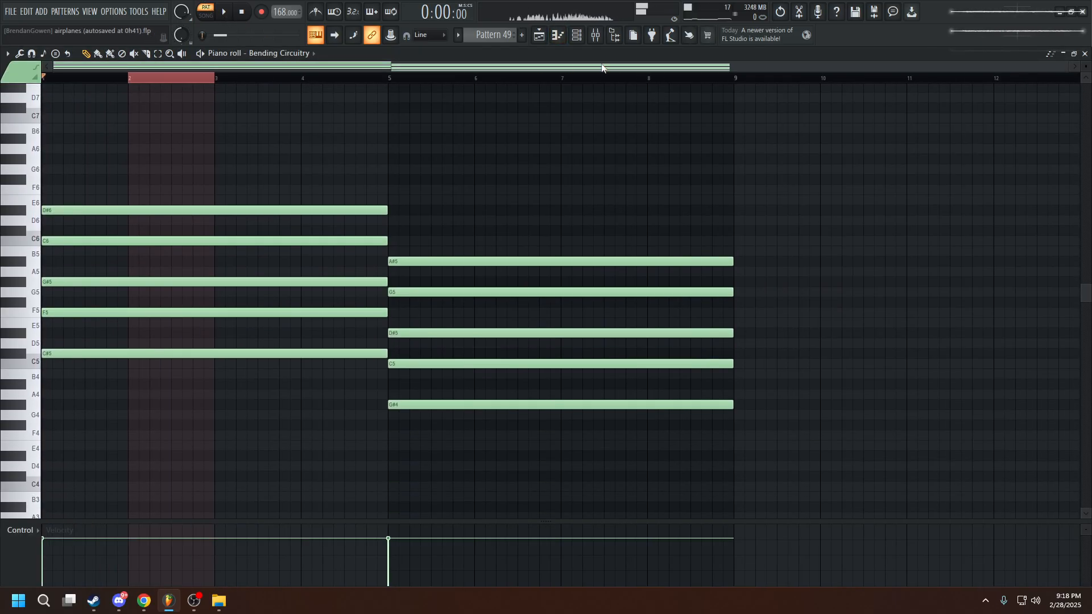
pyautogui.click(546, 41)
pyautogui.click(546, 41)
pyautogui.click(545, 41)
pyautogui.doubleClick(395, 150)
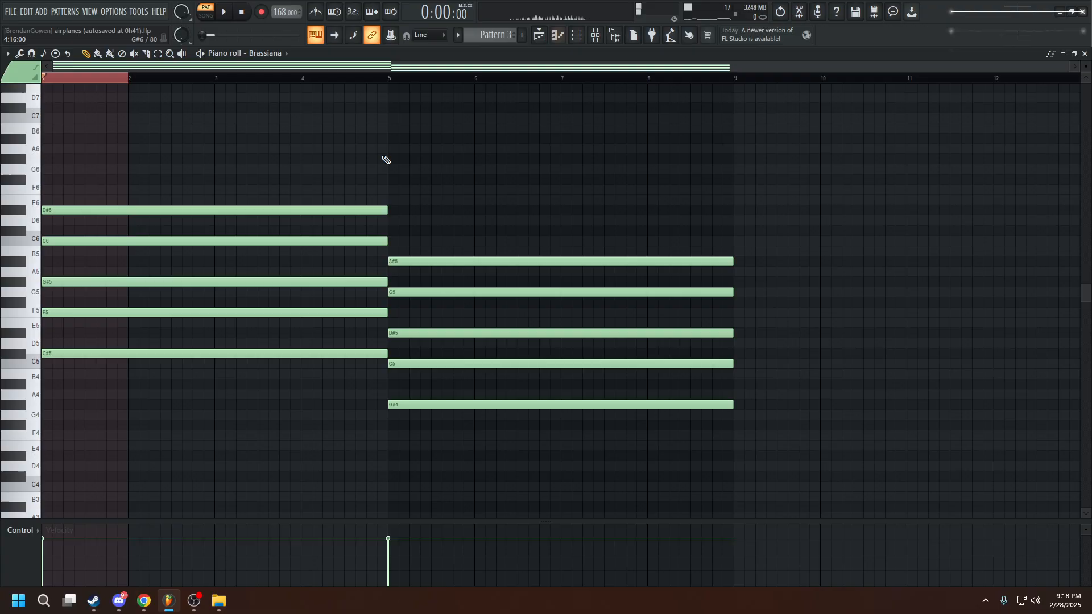
# Reopen the Pattern 3 clip at bar 34 from the playlist and play its Brassiana chords.
pyautogui.click(538, 35)
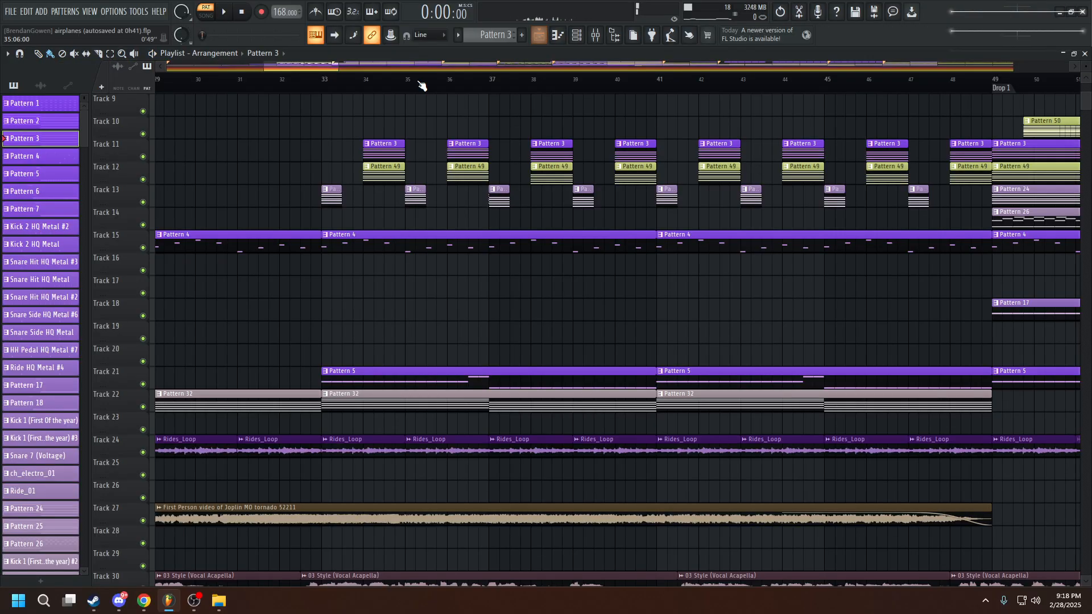
pyautogui.doubleClick(391, 149)
pyautogui.click(207, 16)
pyautogui.press('space')
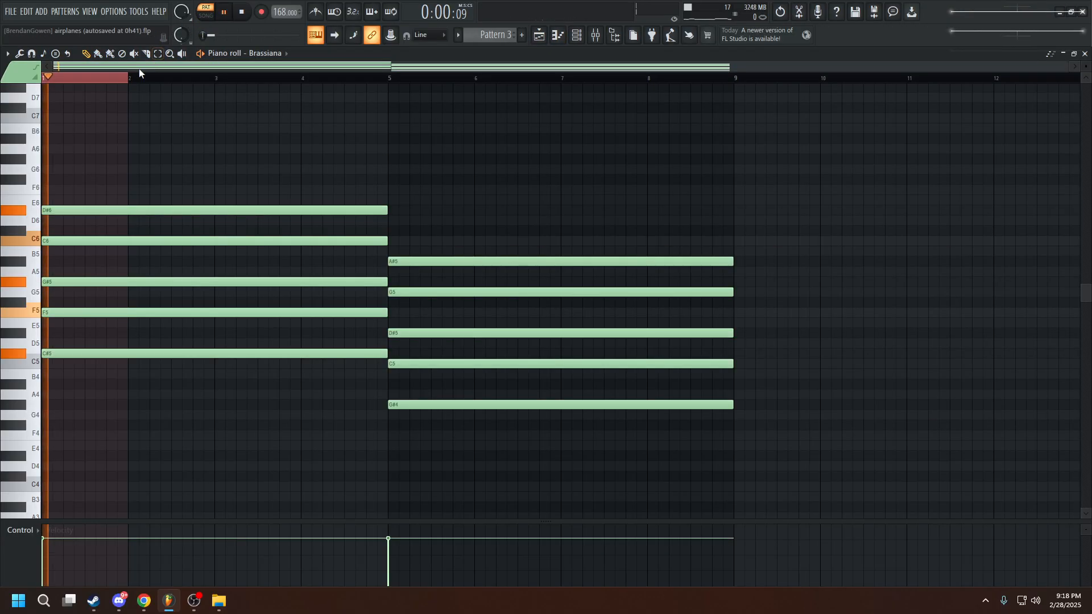
# Unsolo the mixer tracks and replay Pattern 3 from its start.
pyautogui.press('F9')
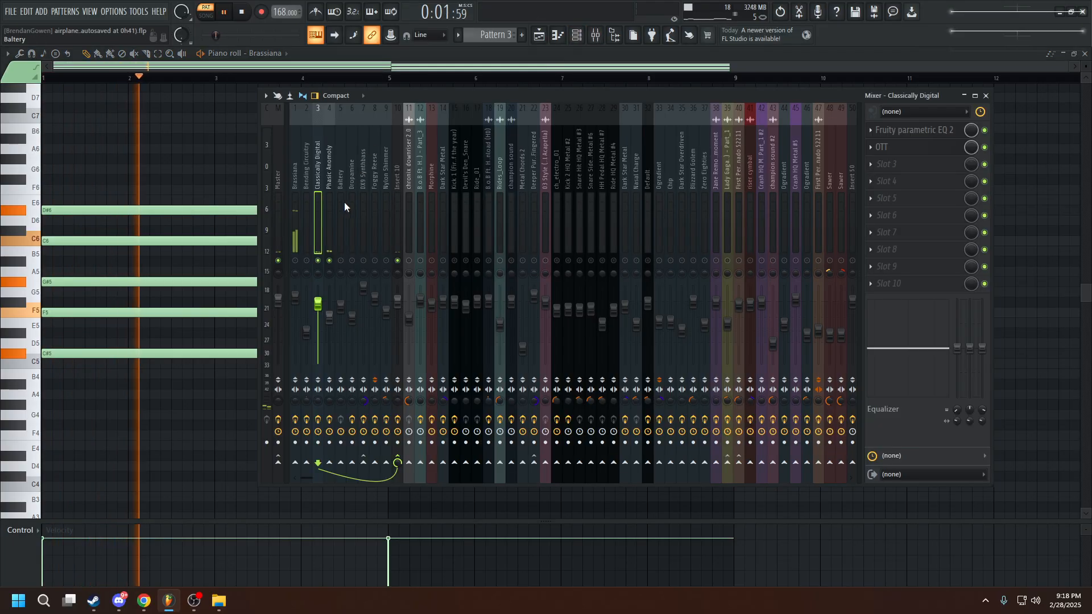
pyautogui.rightClick(297, 259)
pyautogui.rightClick(298, 259)
pyautogui.press('space')
pyautogui.press('space')
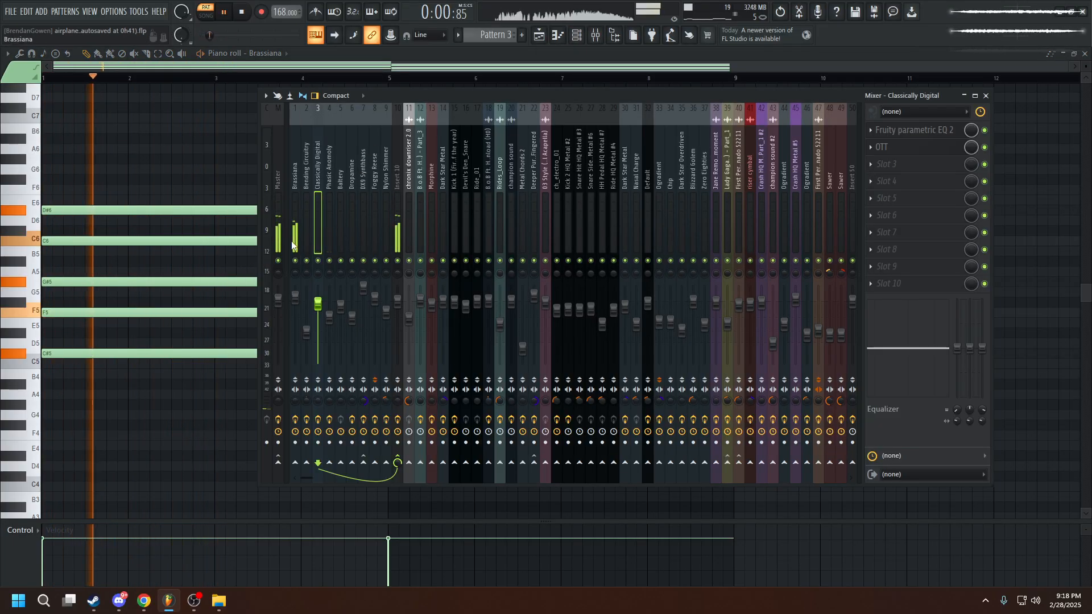
# Inspect OTT on the Brassiana mixer track, then return to the playlist and close the plugin.
pyautogui.click(296, 251)
pyautogui.click(921, 129)
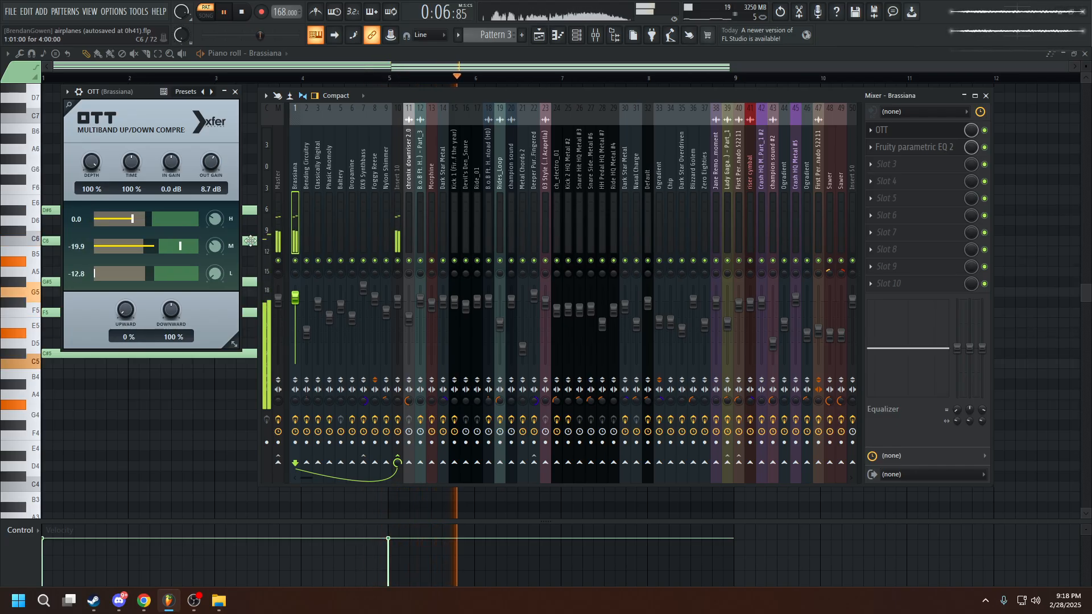
pyautogui.click(540, 36)
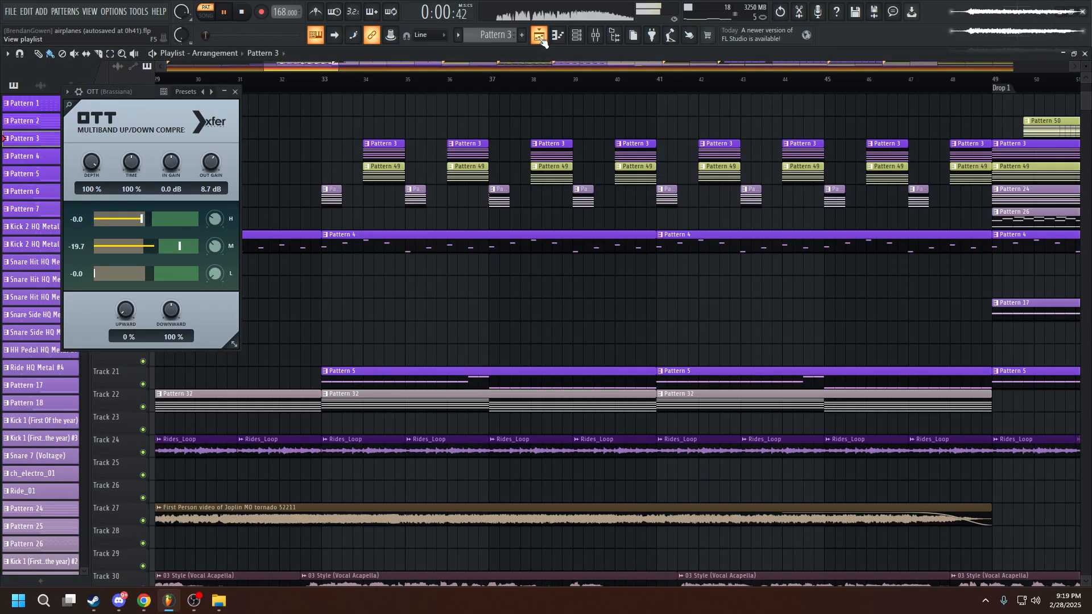
pyautogui.click(235, 93)
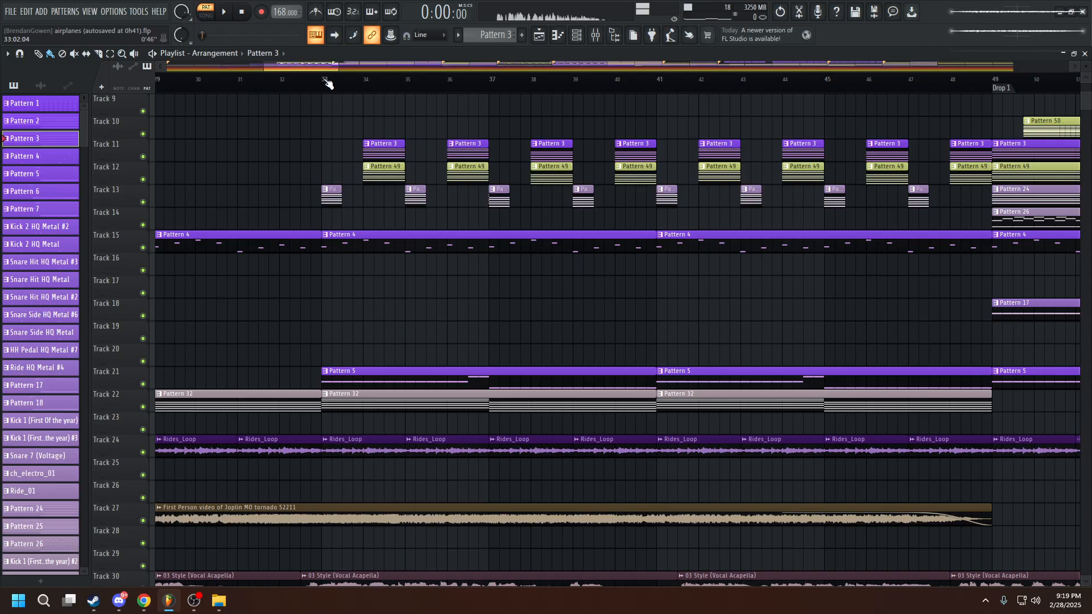
# Highlight bars 33 to 34 in the playlist, clear the selection, and play the song from bar 33 before stopping it.
pyautogui.moveTo(323, 92); pyautogui.dragTo(403, 98)
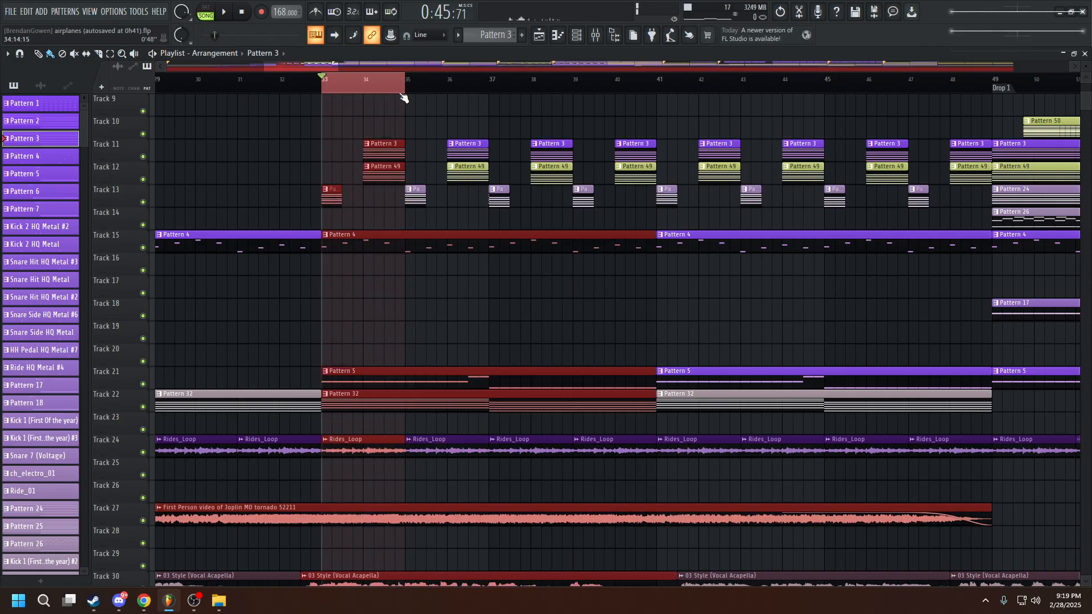
pyautogui.doubleClick(396, 83)
pyautogui.click(327, 82)
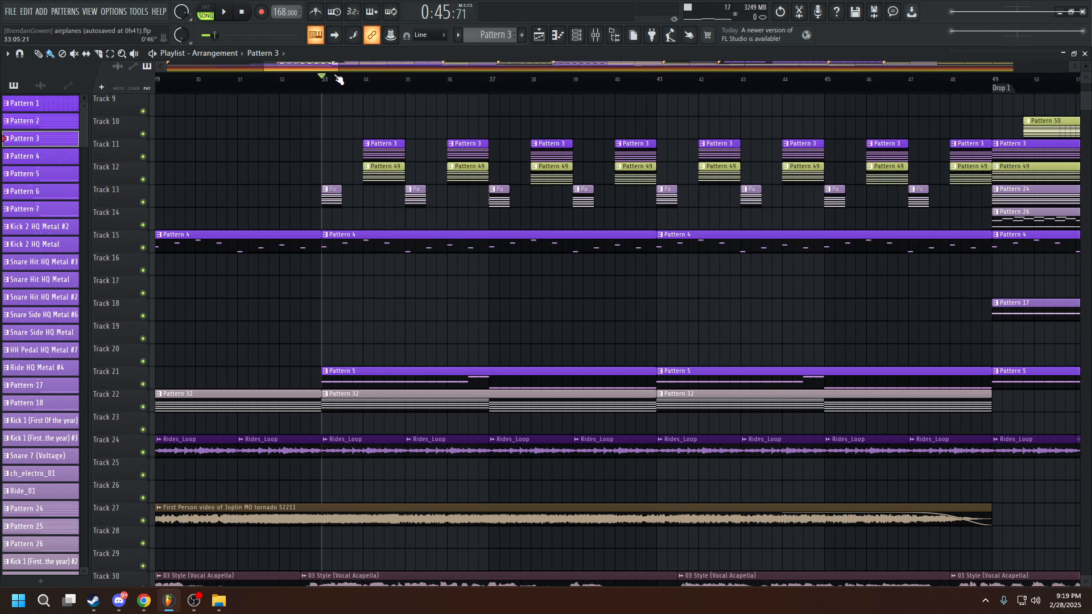
pyautogui.press('space')
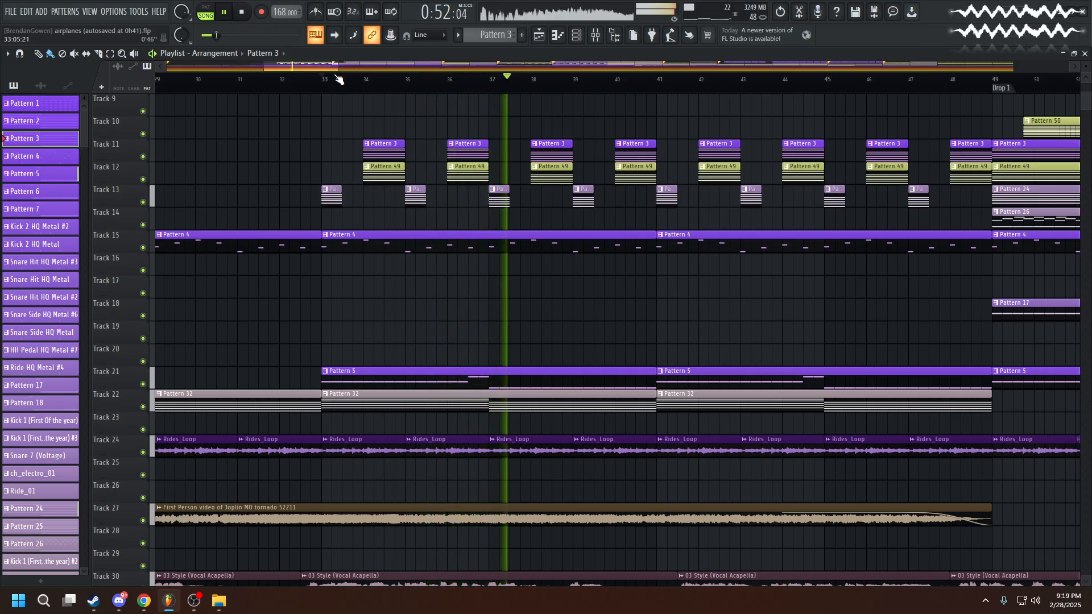
pyautogui.press('space')
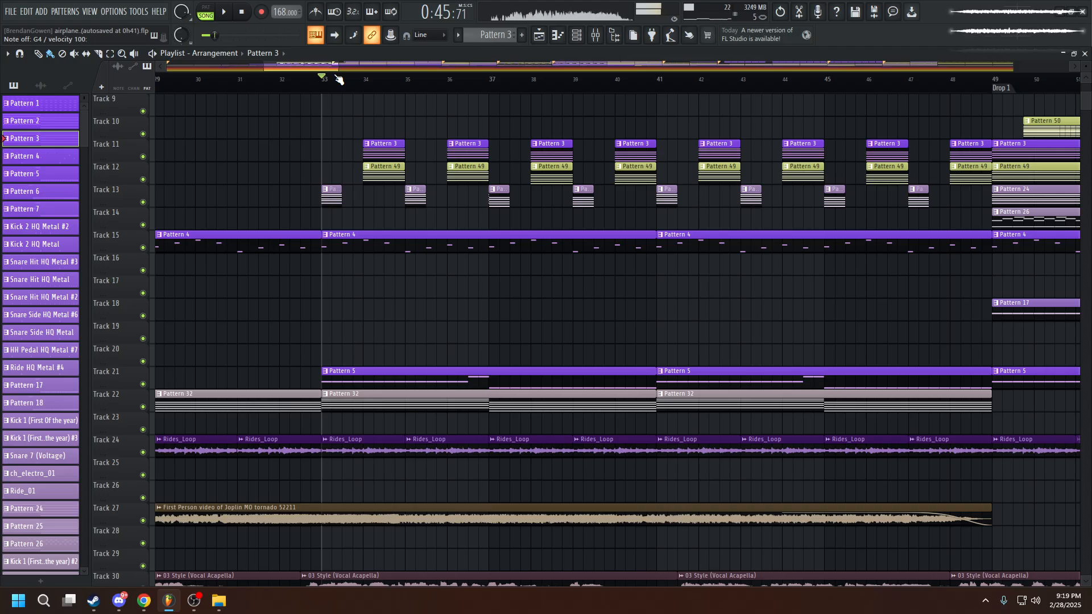
# Locate the Pattern 43 clip at bar 33 on Track 7 and open it in the piano roll.
pyautogui.scroll(7, 568, 326)
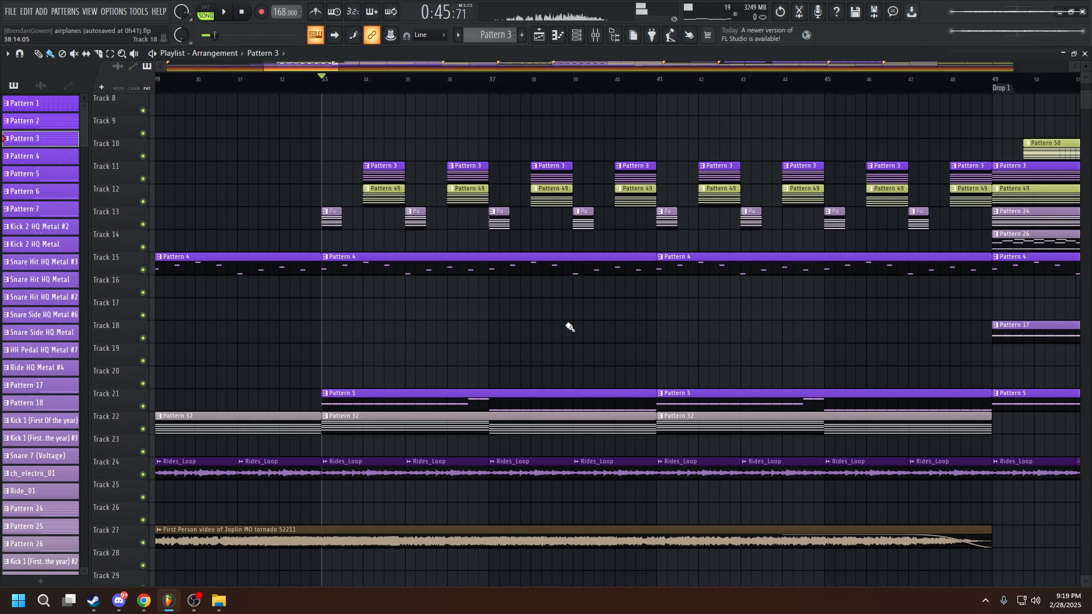
pyautogui.scroll(-4, 486, 302)
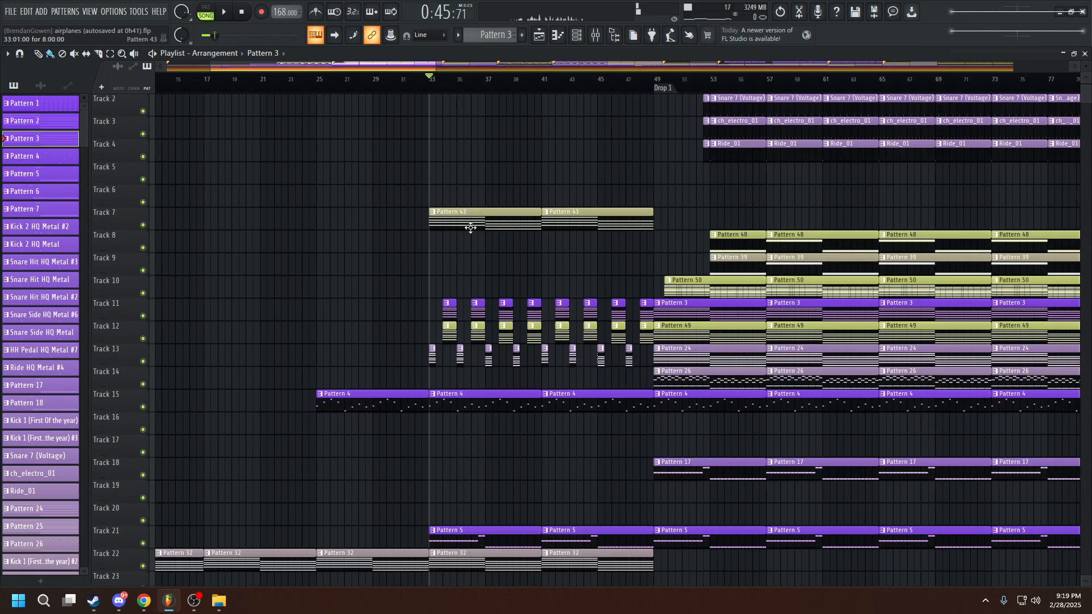
pyautogui.doubleClick(470, 226)
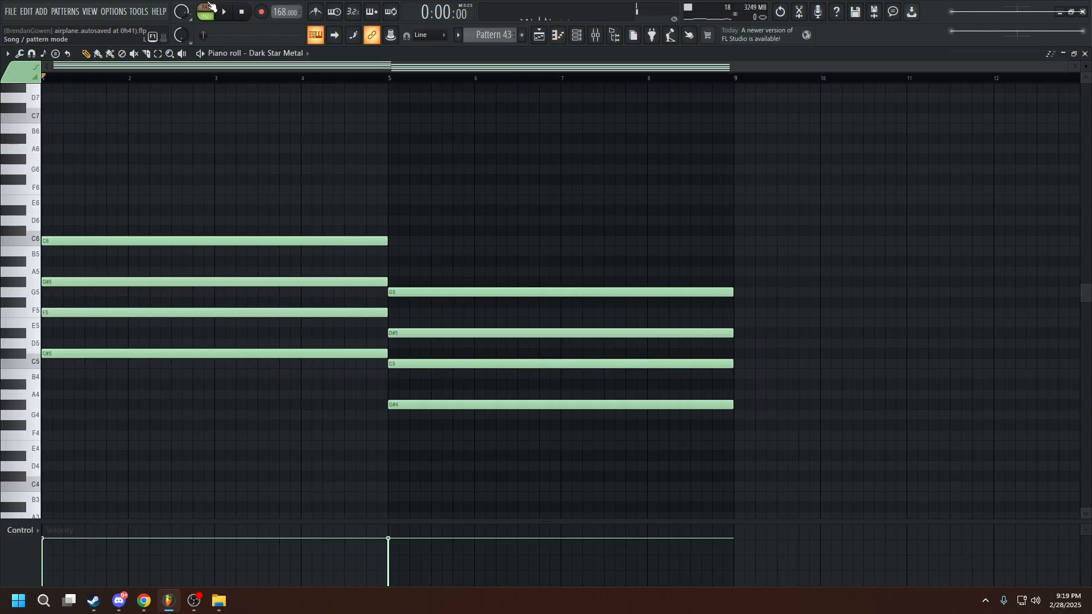
# Play Pattern 43 with the mixer and channel rack open, and solo its Dark Star Overdriven mixer track.
pyautogui.press('F9')
pyautogui.click(625, 186)
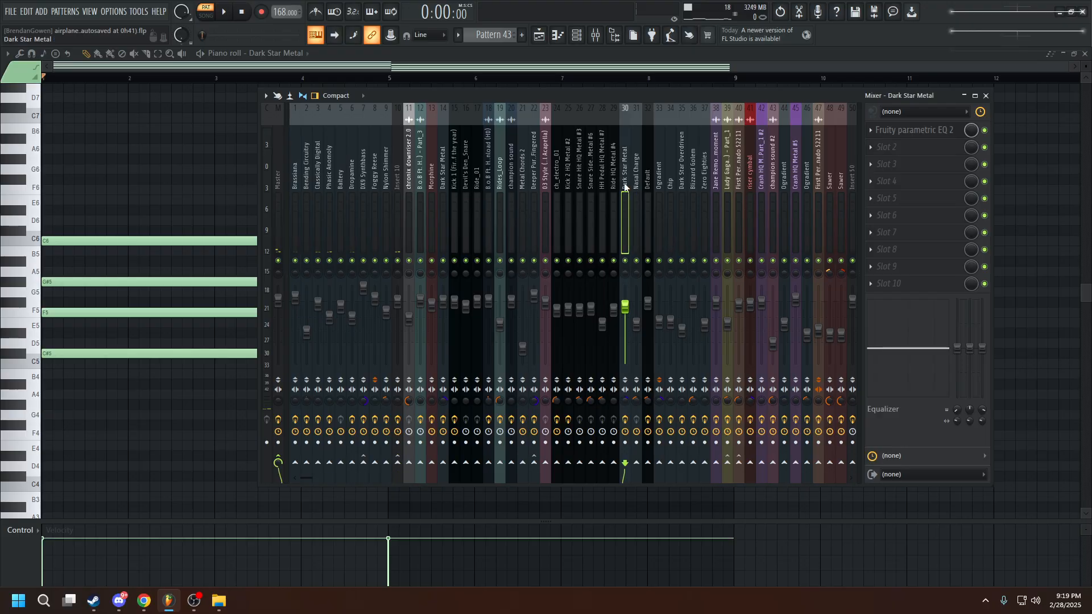
pyautogui.click(576, 36)
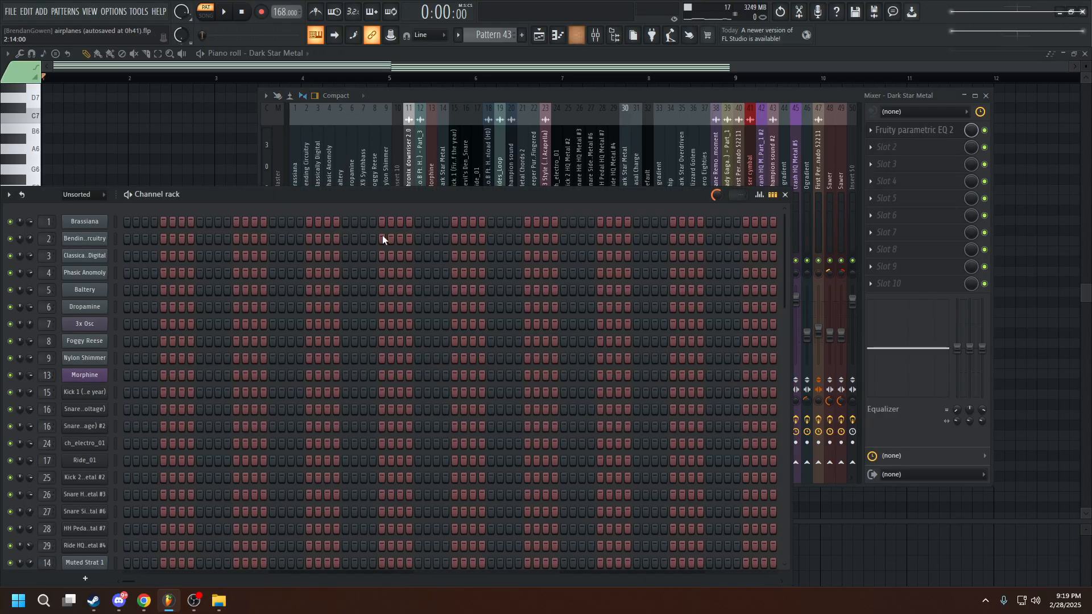
pyautogui.moveTo(434, 204); pyautogui.dragTo(538, 357)
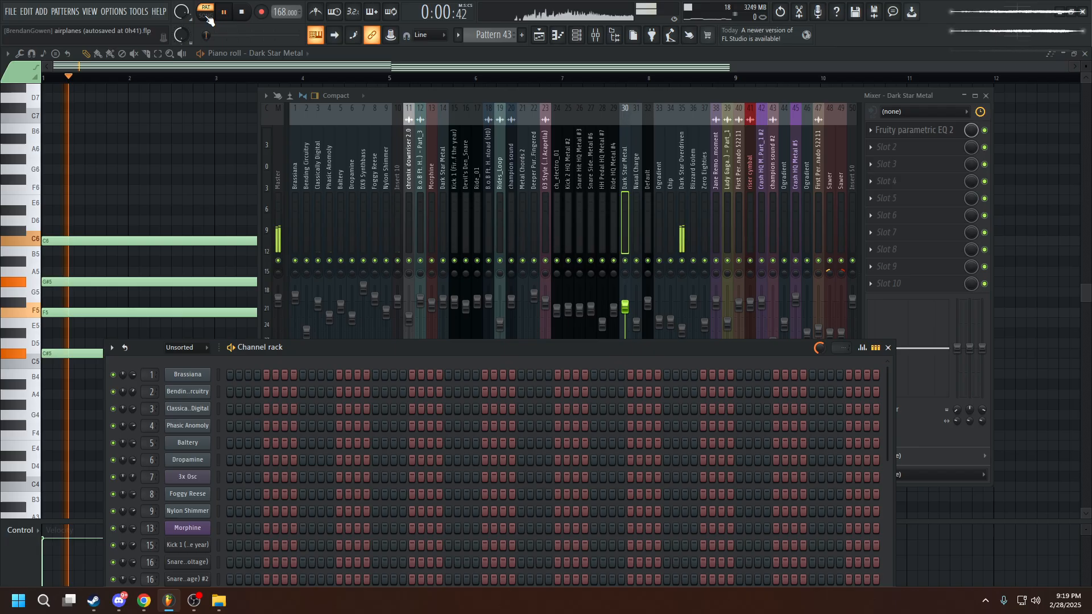
pyautogui.click(682, 196)
pyautogui.press('space')
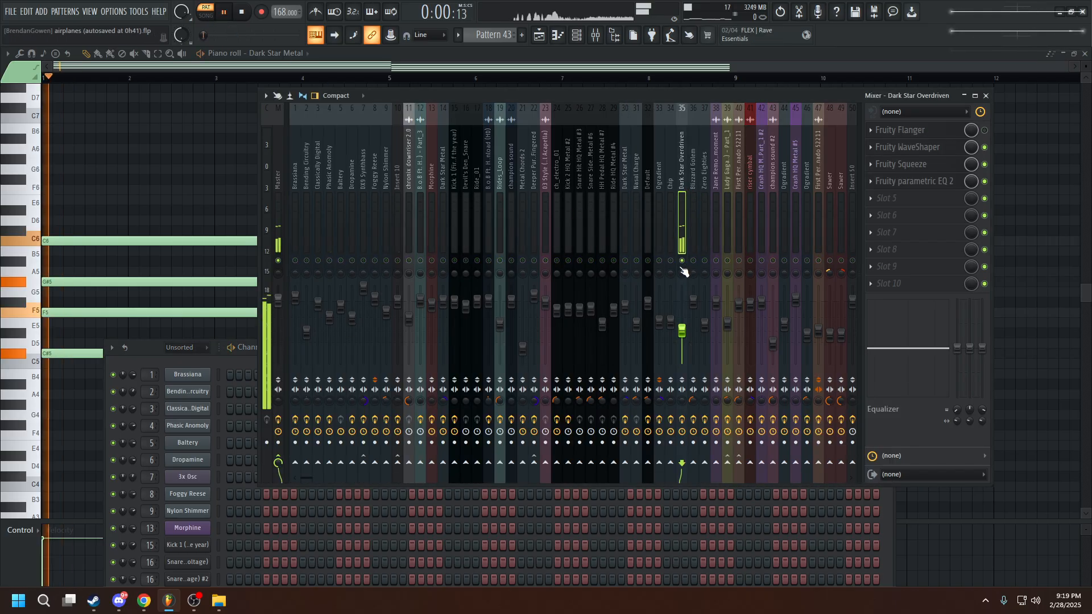
# Open Fruity WaveShaper on Dark Star Overdriven, compare the sound with it bypassed and re-enabled, and move its window clear of the mixer.
pyautogui.click(908, 148)
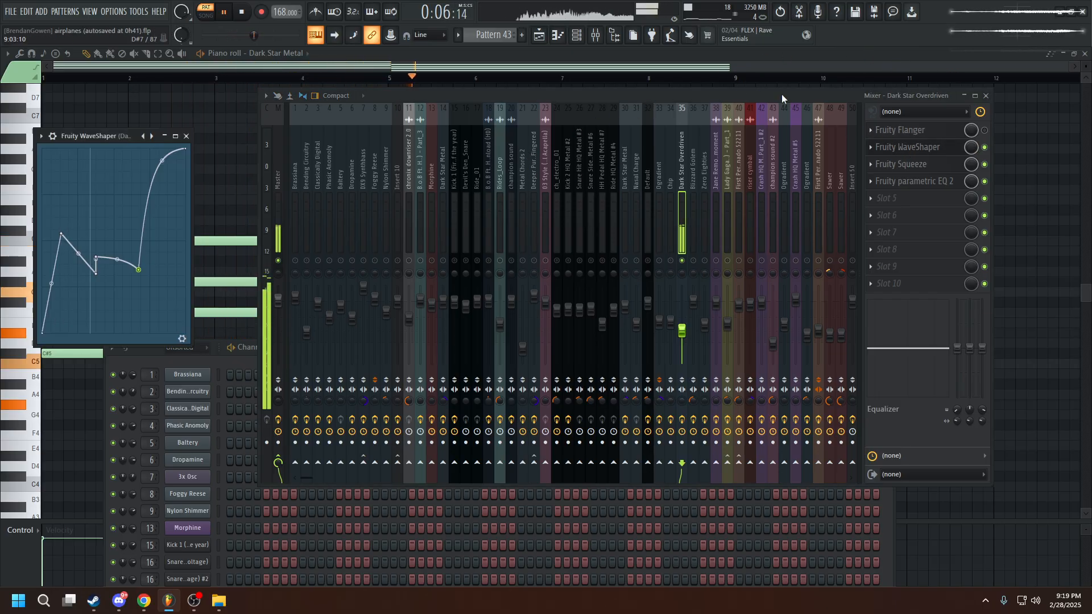
pyautogui.click(985, 148)
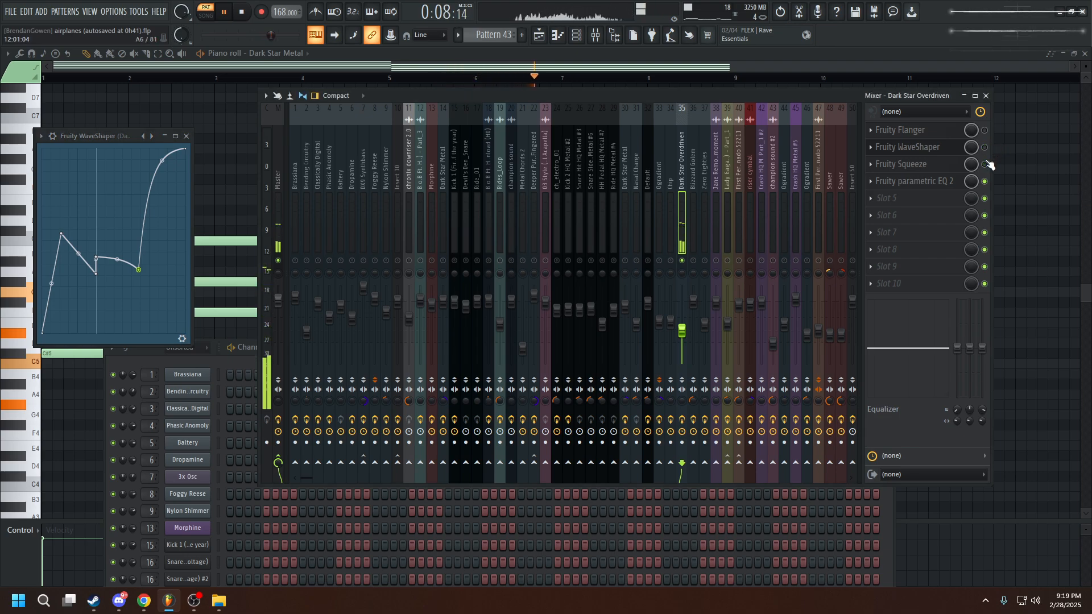
pyautogui.click(985, 147)
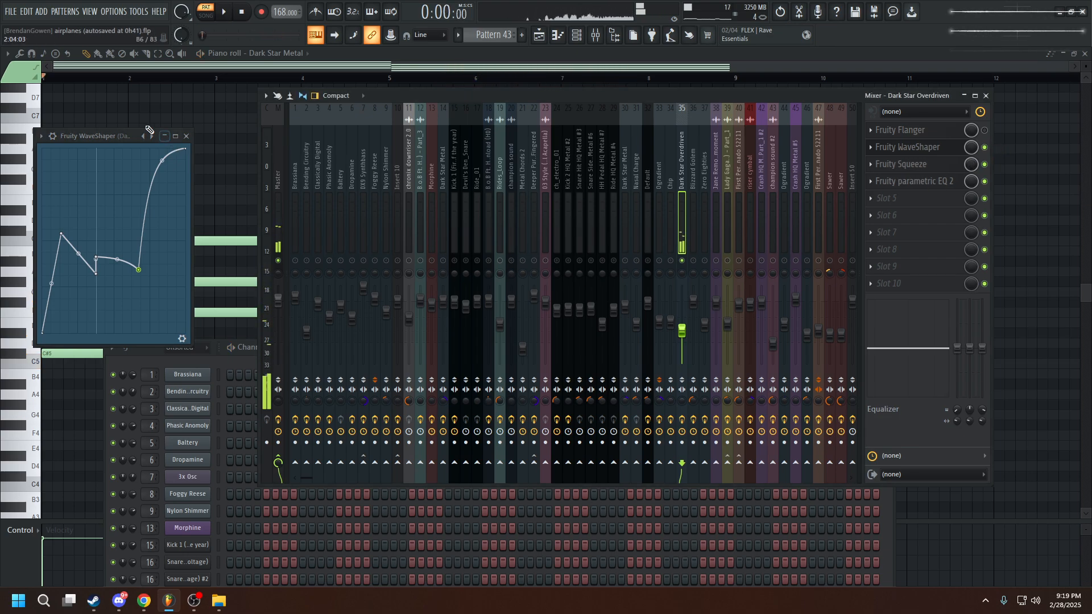
pyautogui.press('space')
pyautogui.moveTo(108, 133); pyautogui.dragTo(233, 79)
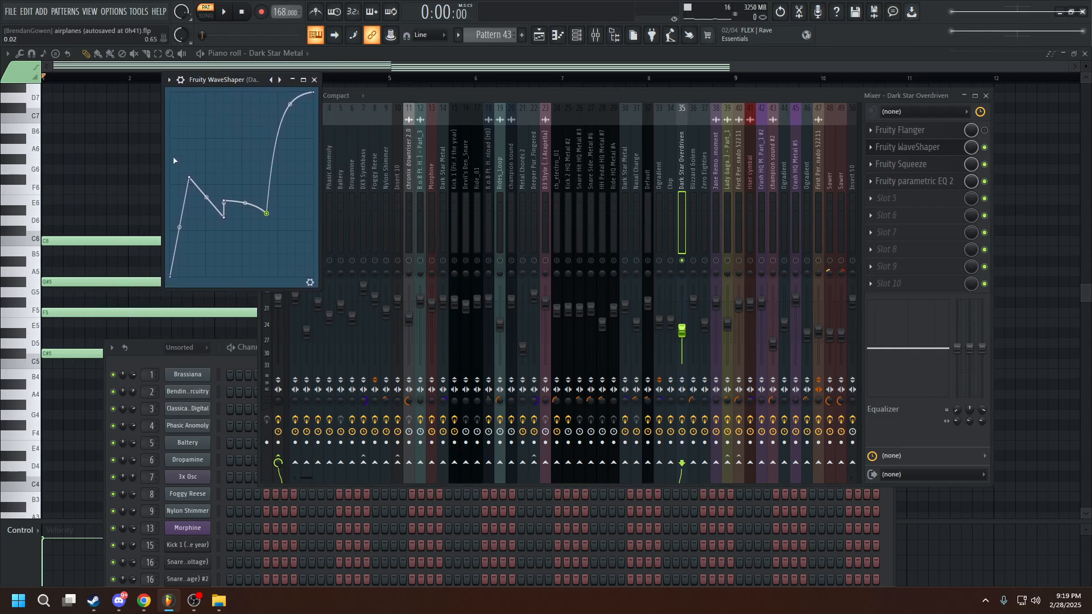
pyautogui.moveTo(223, 80); pyautogui.dragTo(232, 45)
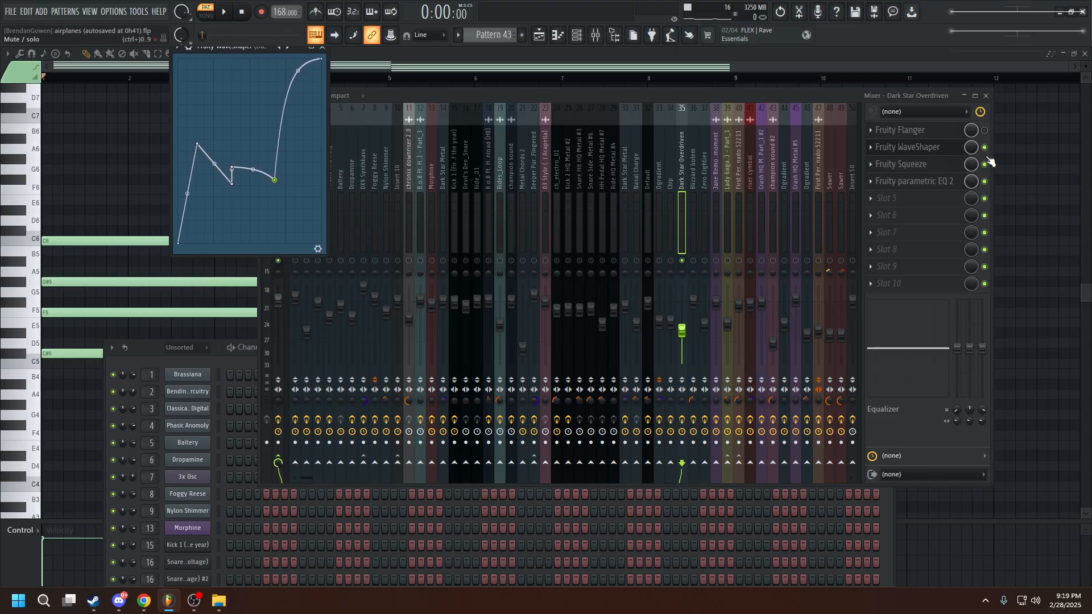
# Inspect Fruity Squeeze on the Dark Star Overdriven track, close it, and return to the playlist.
pyautogui.click(932, 165)
pyautogui.moveTo(108, 118); pyautogui.dragTo(344, 181)
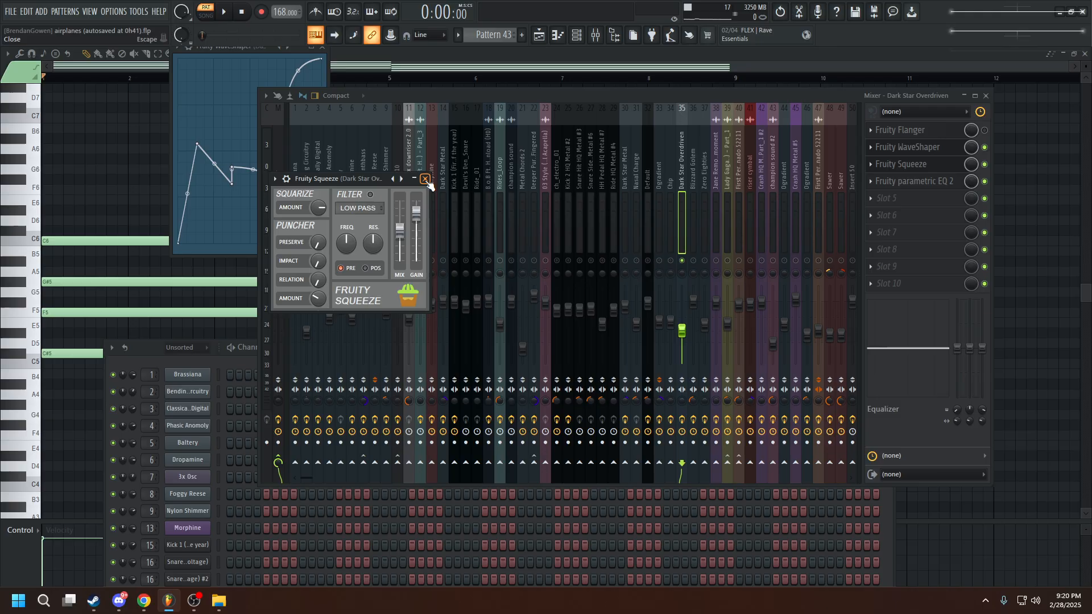
pyautogui.click(424, 180)
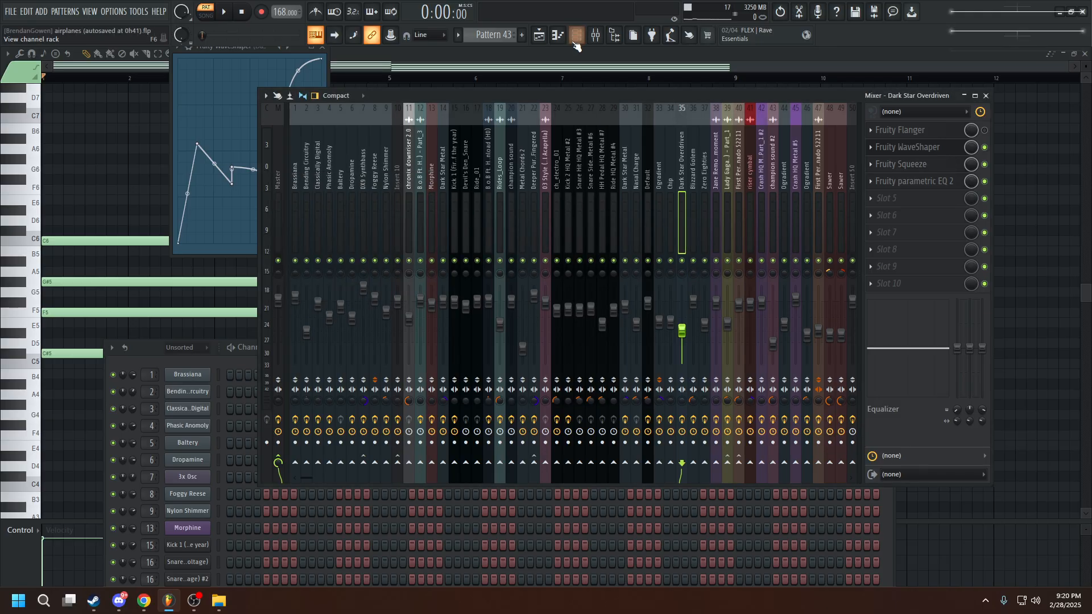
pyautogui.click(539, 34)
pyautogui.press('space')
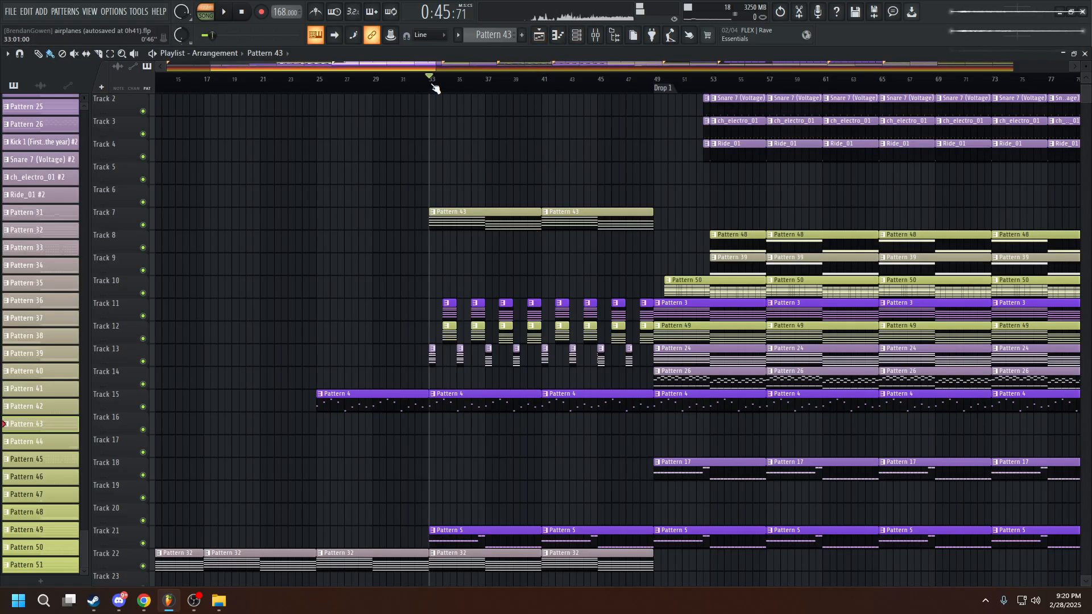
# Play the song from bar 33 and examine the build-up's patterns and audio clips across the playlist tracks.
pyautogui.keyDown('ctrl'); pyautogui.scroll(-5, 500, 227); pyautogui.keyUp('ctrl')
pyautogui.scroll(-5, 361, 207)
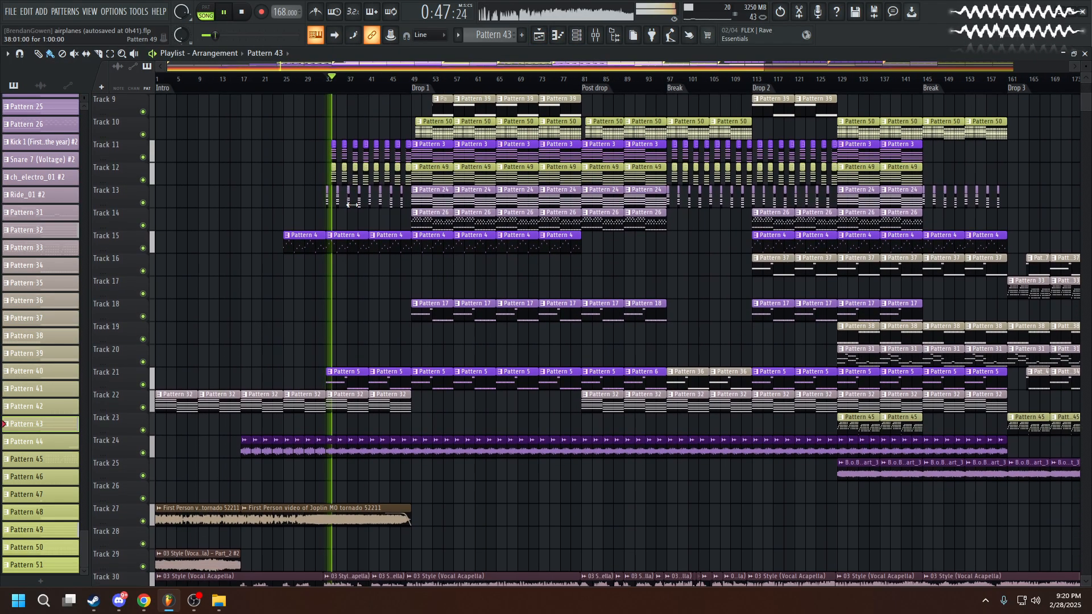
pyautogui.scroll(4, 373, 205)
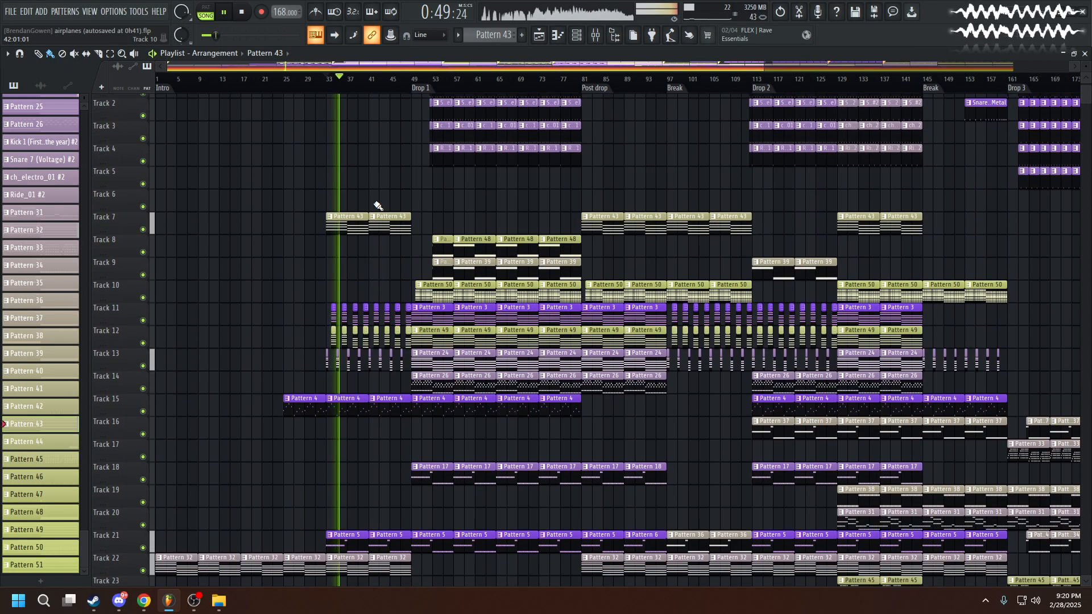
pyautogui.scroll(-6, 376, 205)
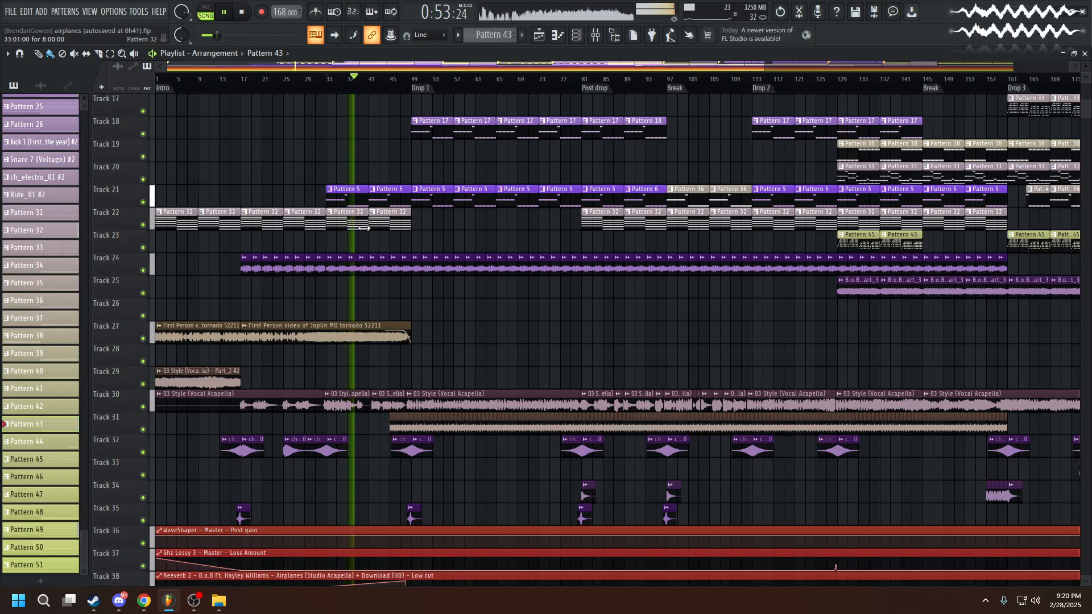
pyautogui.keyDown('ctrl'); pyautogui.scroll(3, 302, 254); pyautogui.keyUp('ctrl')
pyautogui.keyDown('ctrl'); pyautogui.scroll(2, 303, 255); pyautogui.keyUp('ctrl')
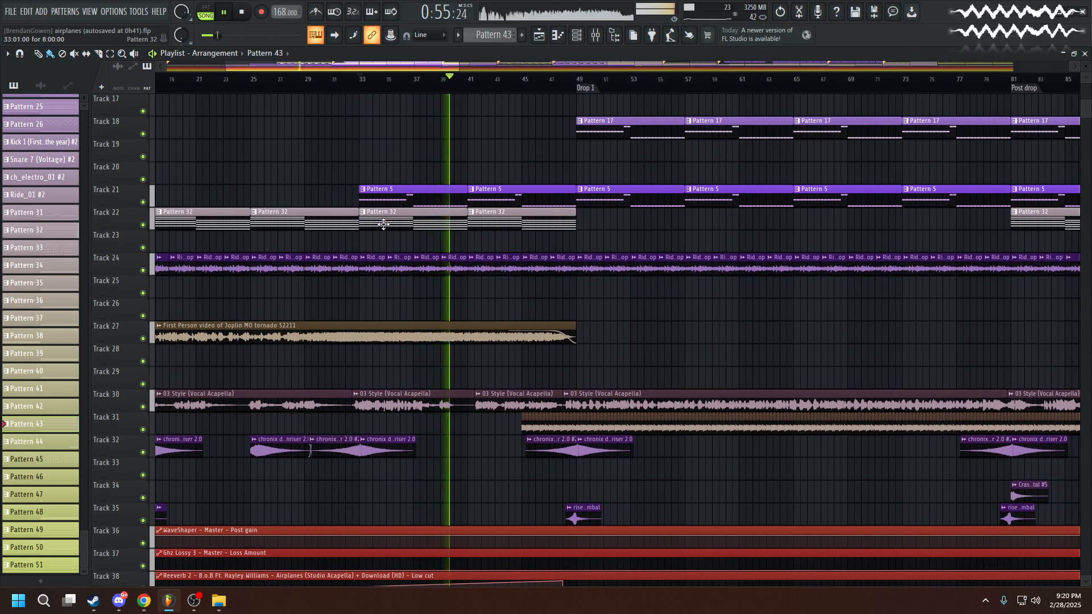
pyautogui.keyDown('ctrl'); pyautogui.scroll(4, 585, 347); pyautogui.keyUp('ctrl')
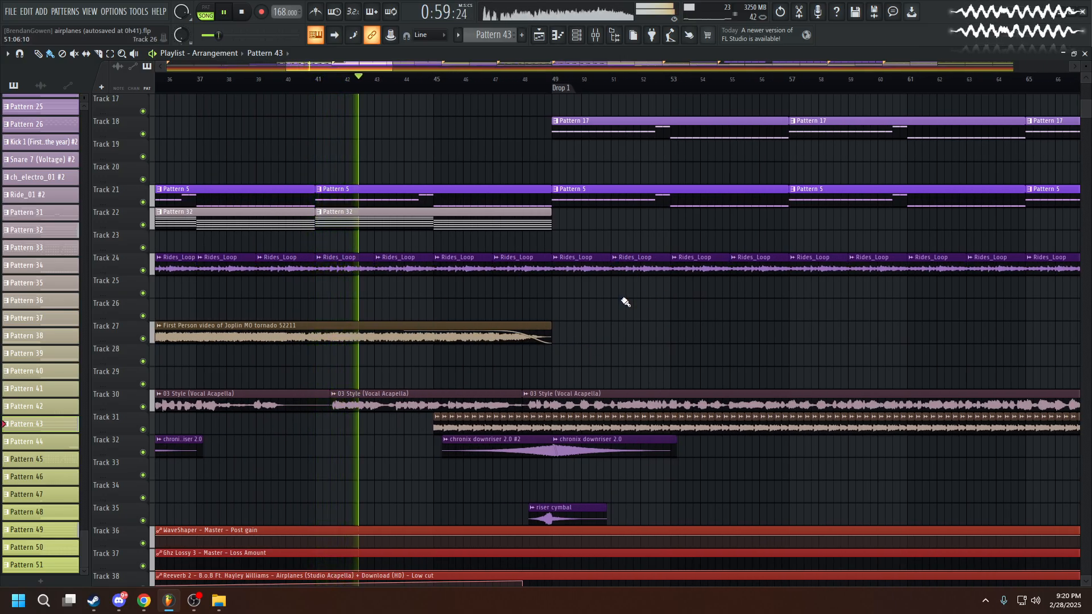
# Keep playing into Drop 1 and compare the build-up's layers with the patterns starting at the drop.
pyautogui.keyDown('ctrl'); pyautogui.scroll(-4, 580, 310); pyautogui.keyUp('ctrl')
pyautogui.scroll(3, 582, 313)
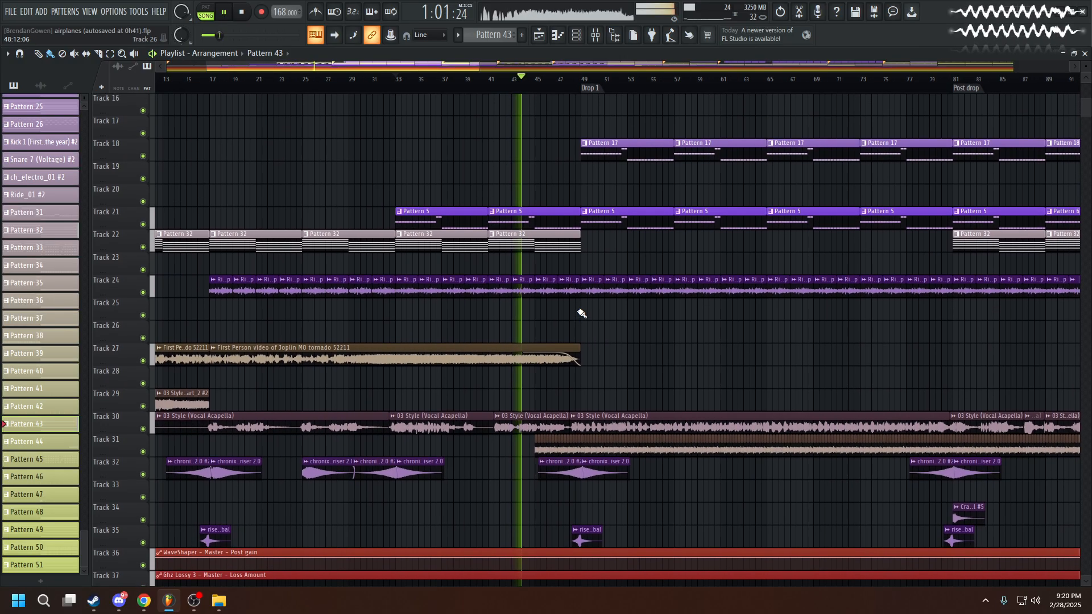
pyautogui.scroll(9, 582, 313)
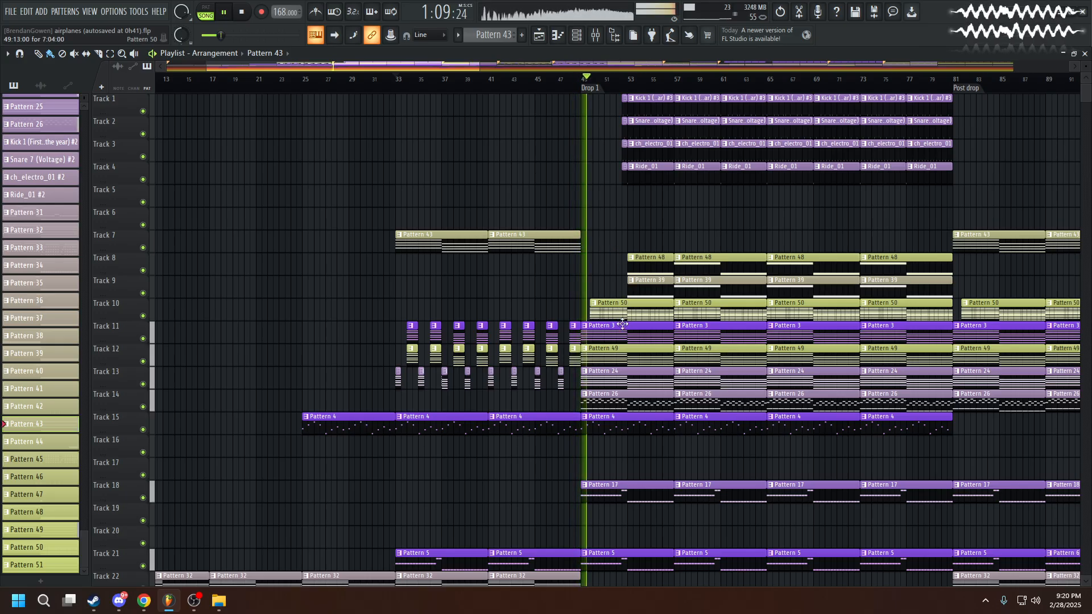
pyautogui.scroll(-3, 627, 362)
pyautogui.scroll(-2, 628, 362)
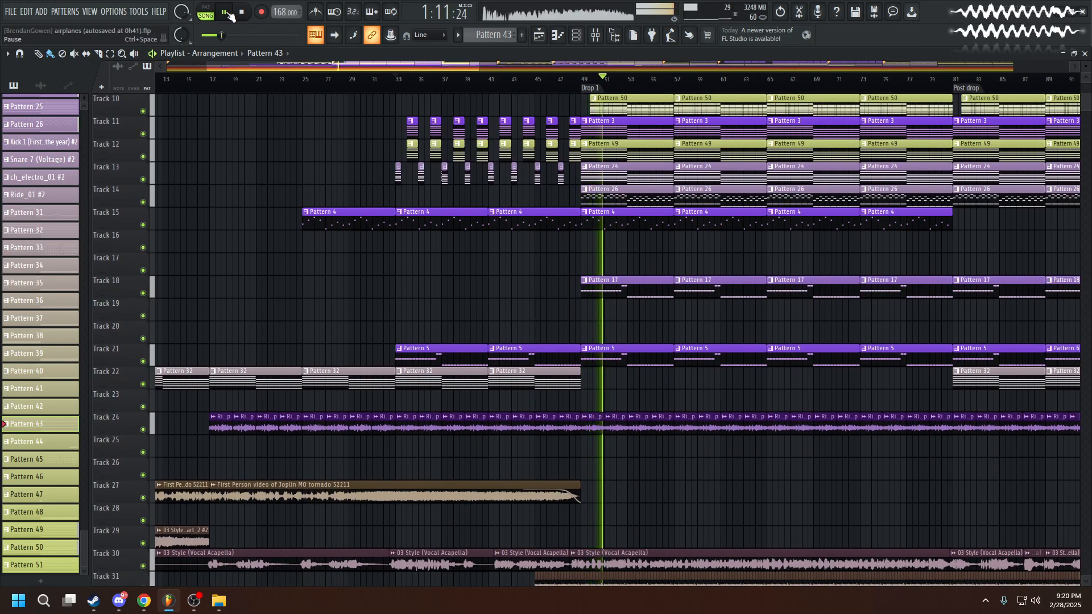
# Solo the Lady Gaga - Telephone mixer track during Drop 1, return to the playlist, and stop playback.
pyautogui.press('F9')
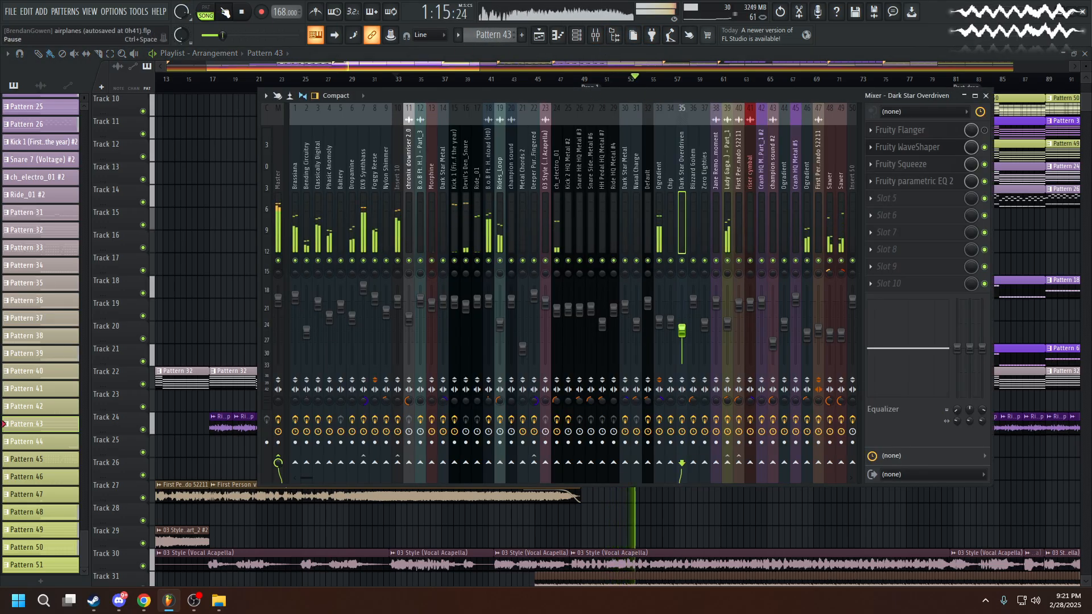
pyautogui.click(727, 258)
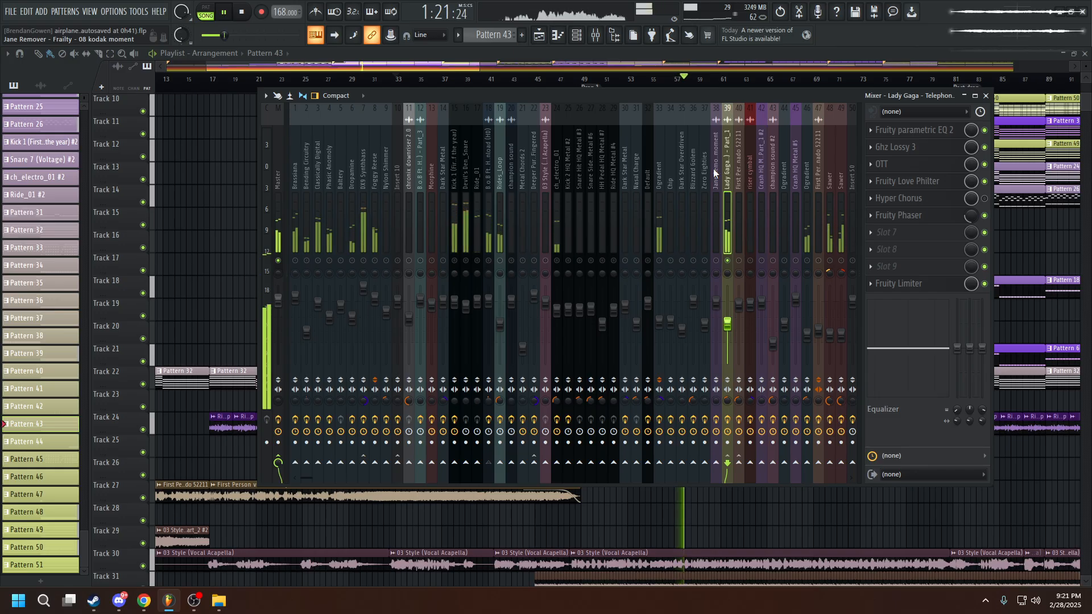
pyautogui.press('F9')
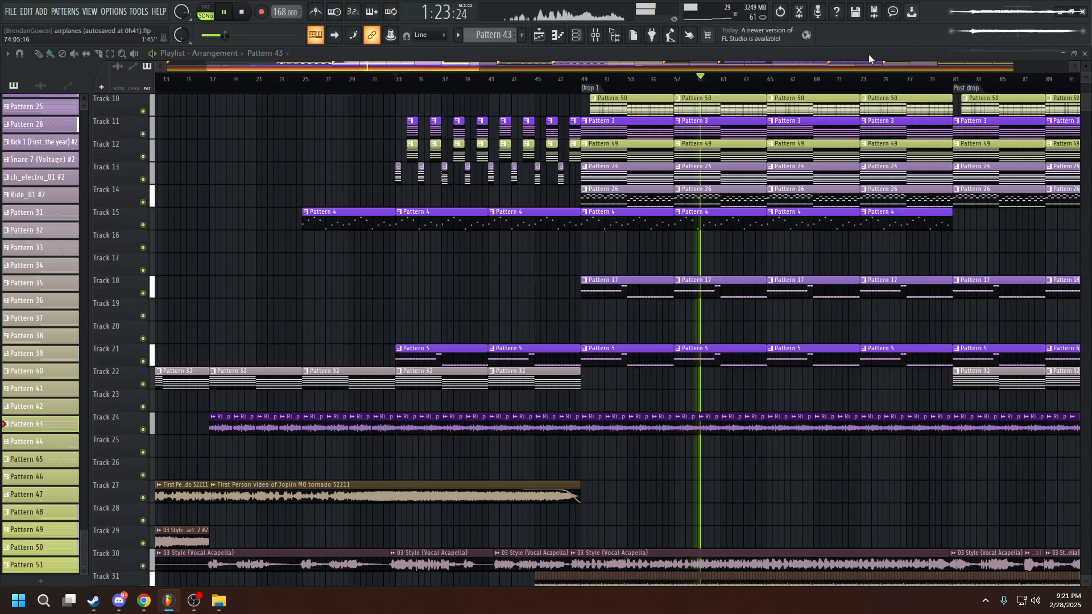
pyautogui.press('space')
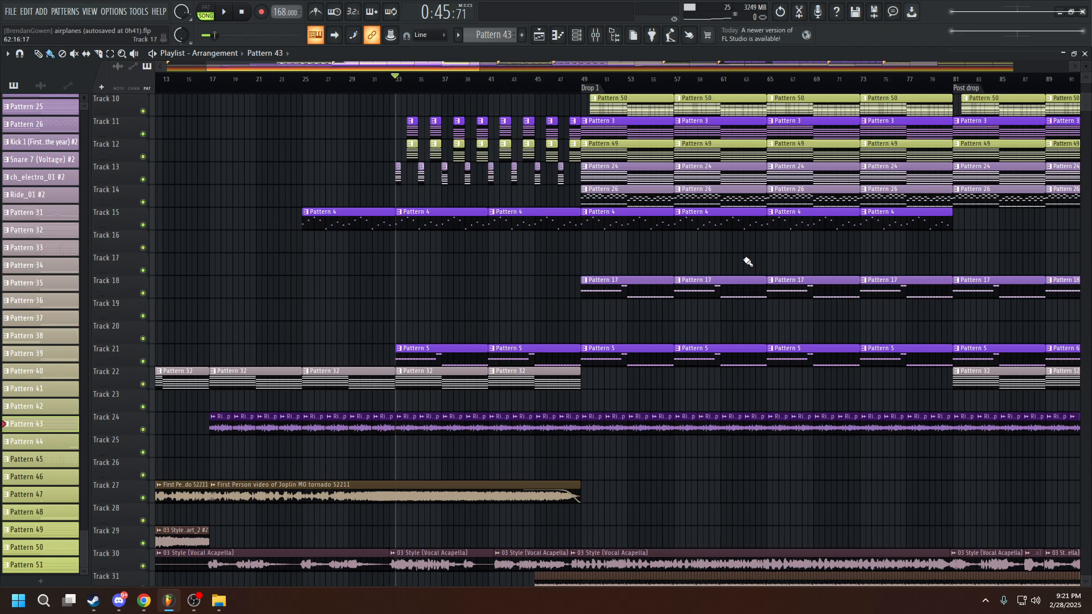
# Set the playback position to bar 45 and play the soloed Lady Gaga track into Drop 1.
pyautogui.scroll(-3, 520, 238)
pyautogui.click(539, 88)
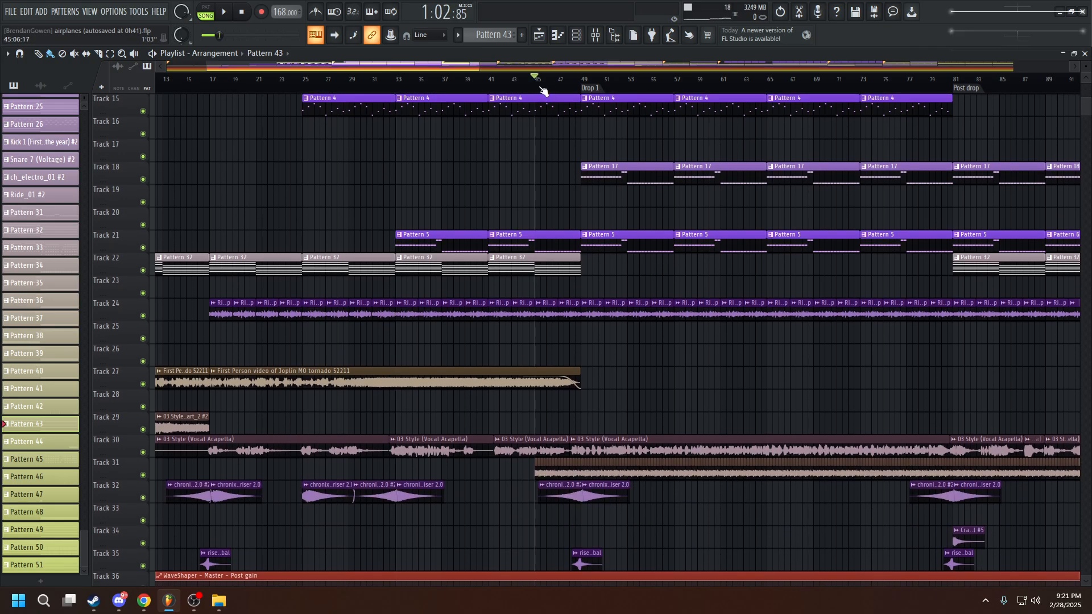
pyautogui.click(597, 36)
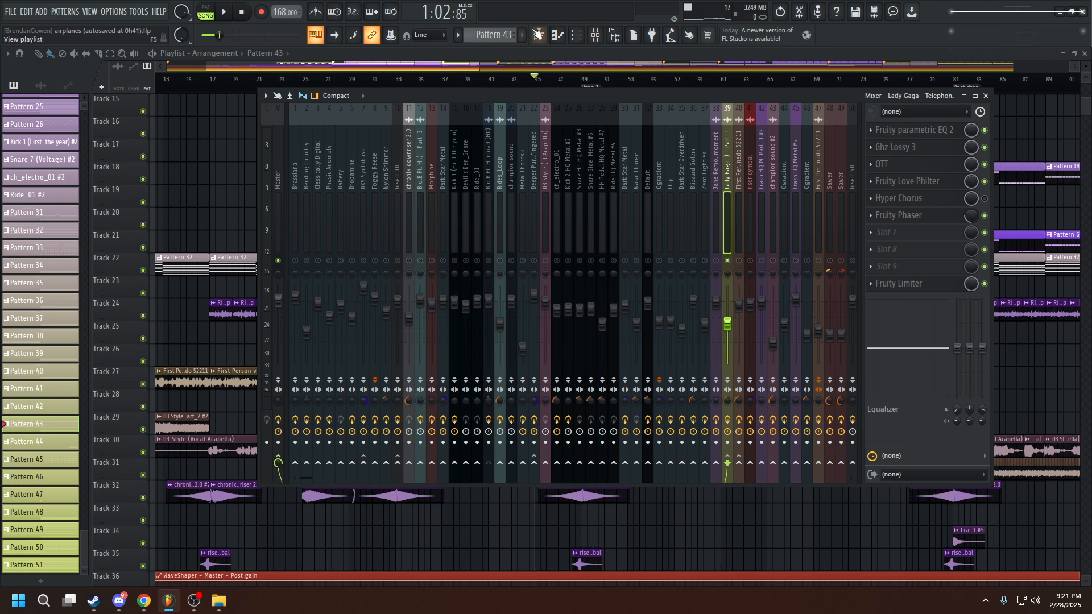
pyautogui.click(546, 34)
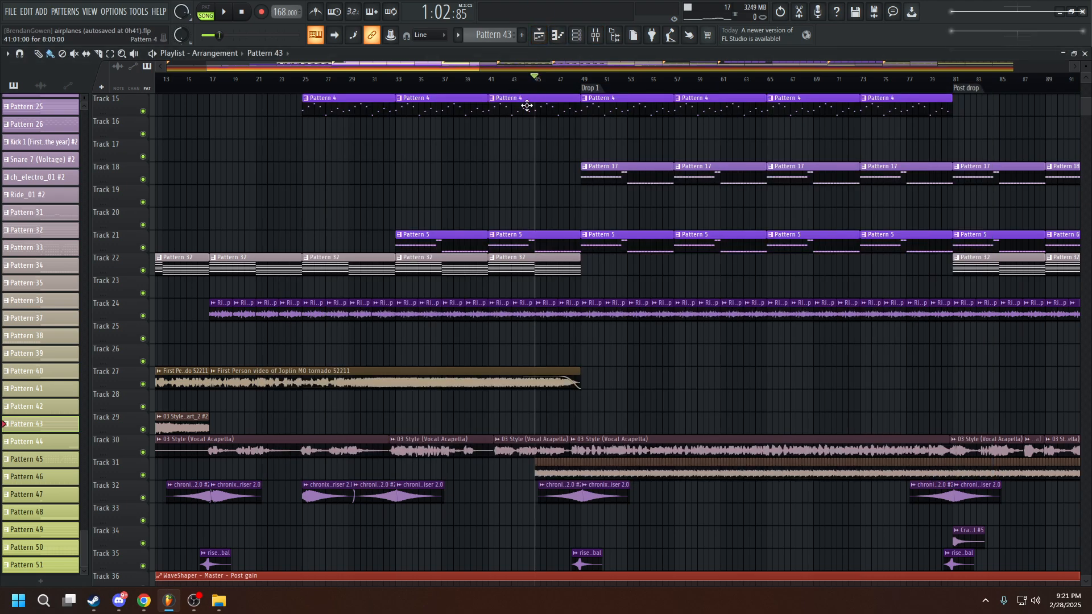
pyautogui.press('space')
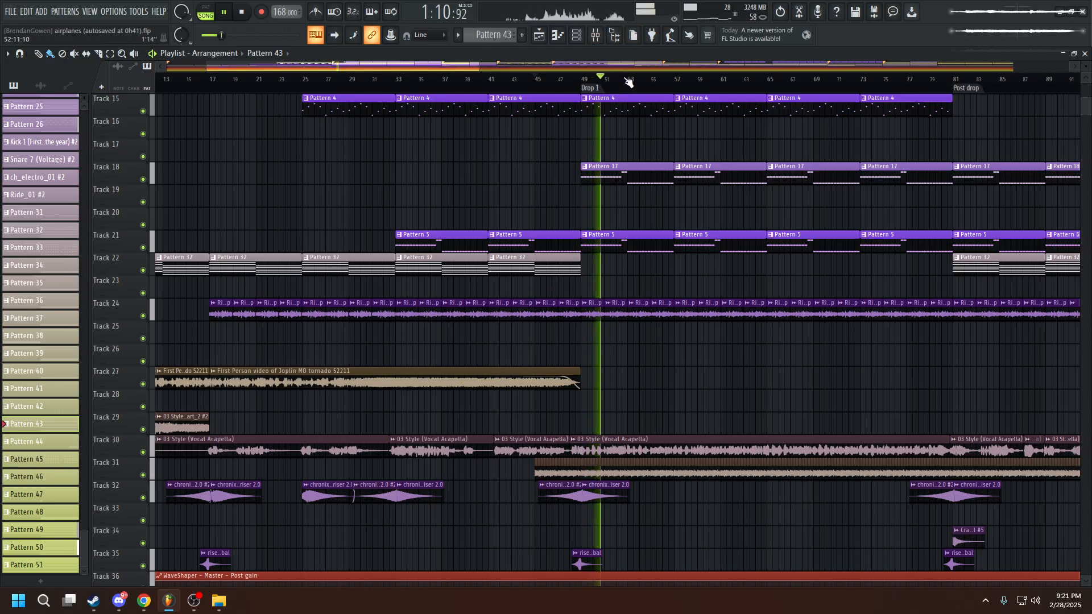
# Stop playback, unsolo the Lady Gaga mixer track, and play the full mix from bar 45.
pyautogui.press('F9')
pyautogui.press('space')
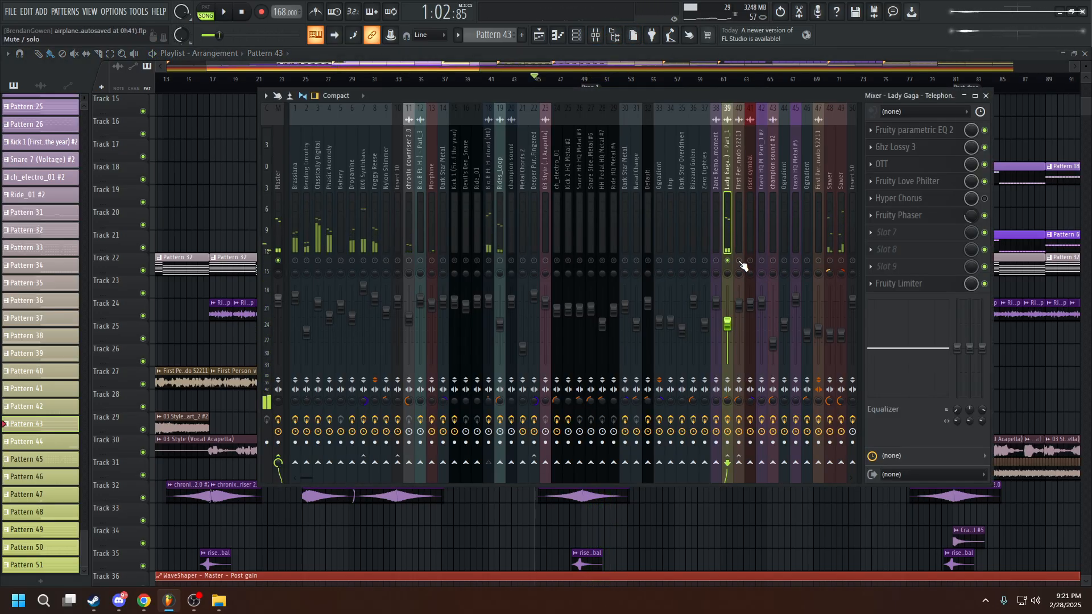
pyautogui.press('F9')
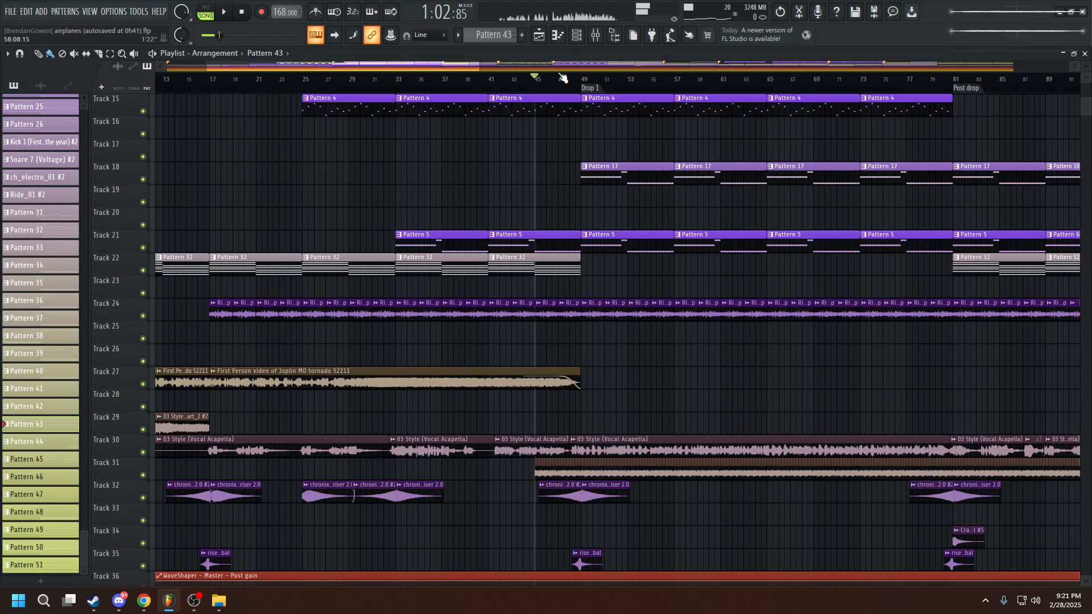
pyautogui.press('space')
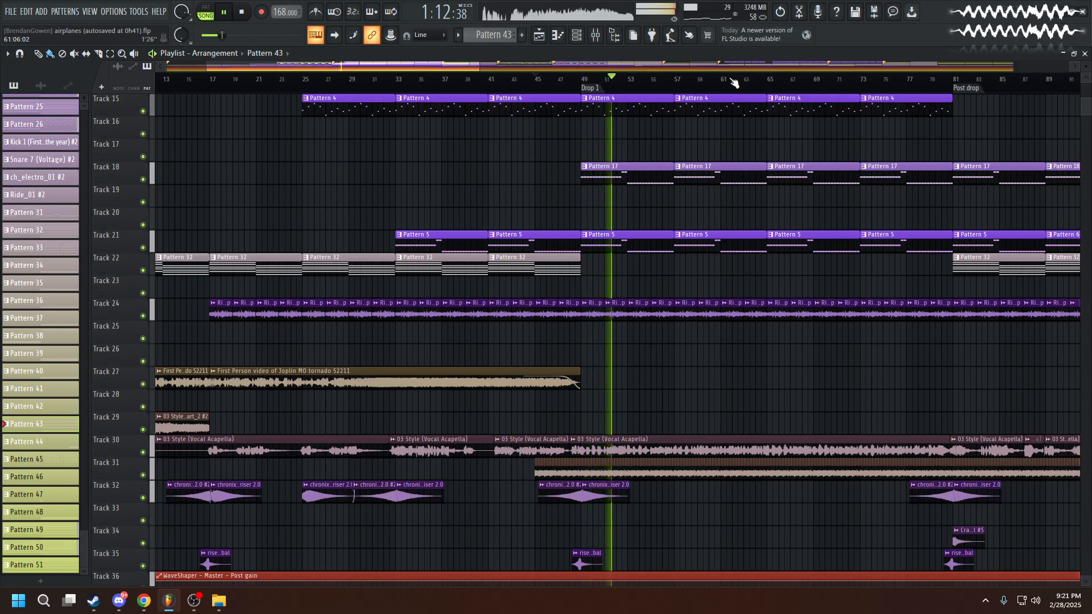
# Examine the Drop 1 patterns across the playlist tracks during playback, and stop the song.
pyautogui.scroll(-3, 670, 246)
pyautogui.scroll(1, 624, 234)
pyautogui.scroll(5, 620, 233)
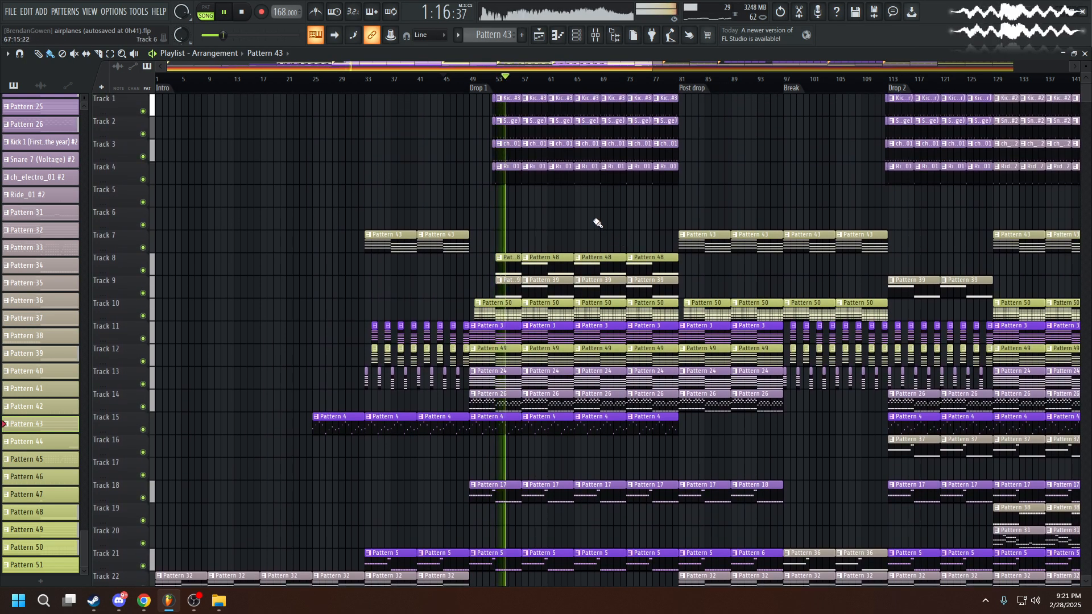
pyautogui.scroll(-3, 598, 224)
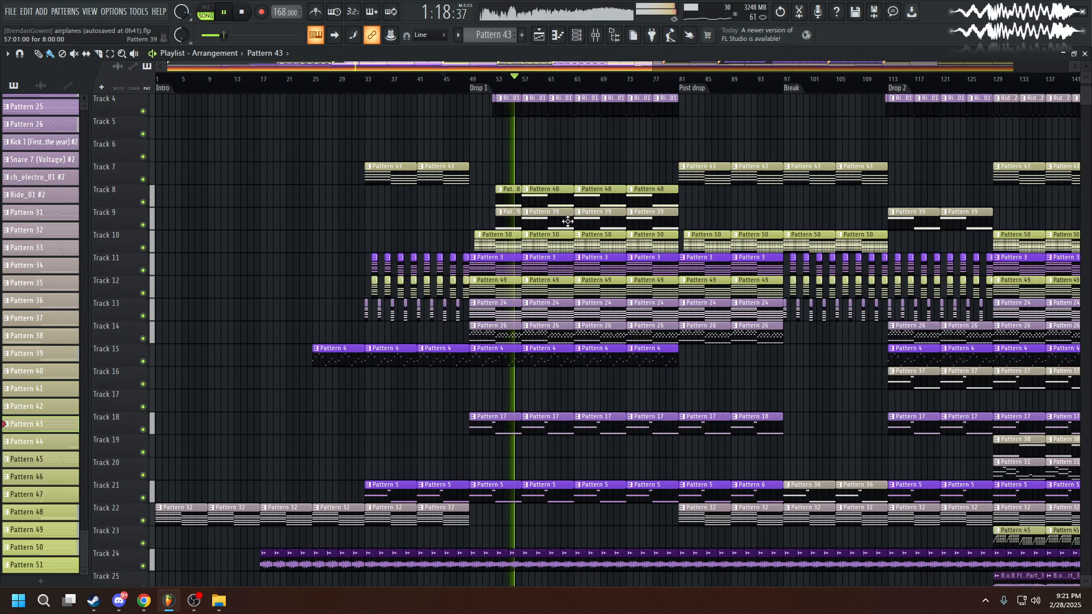
pyautogui.scroll(-3, 516, 304)
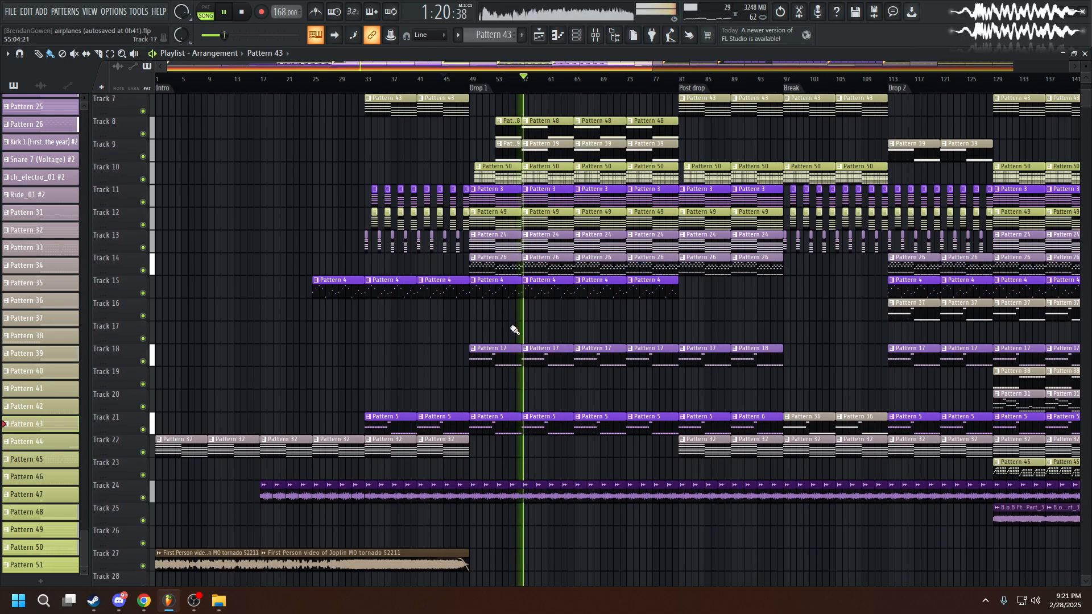
pyautogui.scroll(1, 515, 333)
pyautogui.scroll(-1, 521, 342)
pyautogui.press('space')
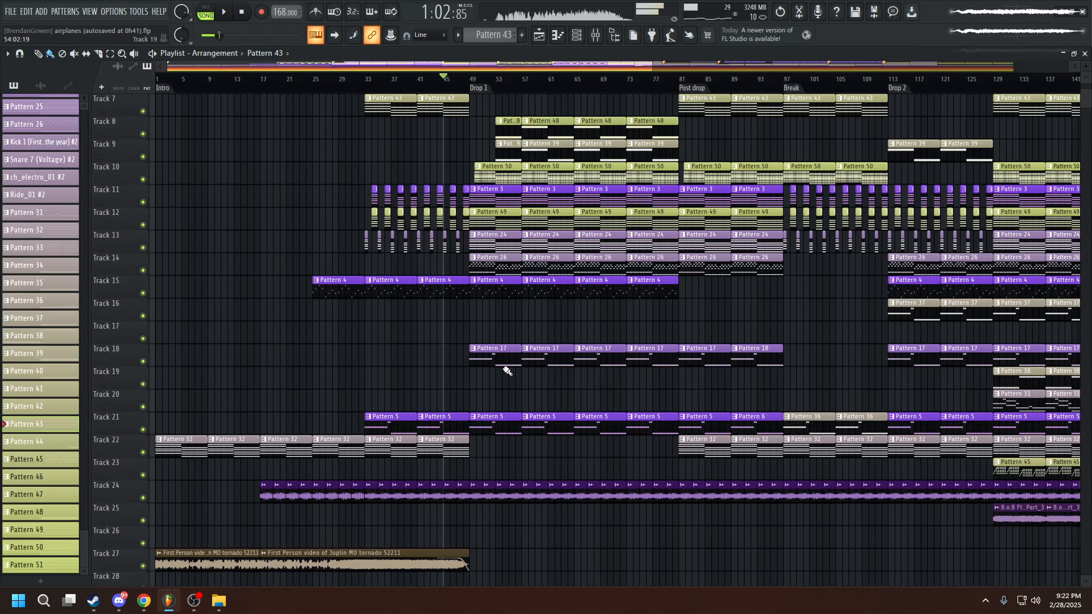
# Open the first Pattern 17 clip on Track 18 in the piano roll, play it in pattern mode, and solo its Foggy Reese mixer track.
pyautogui.click(500, 362)
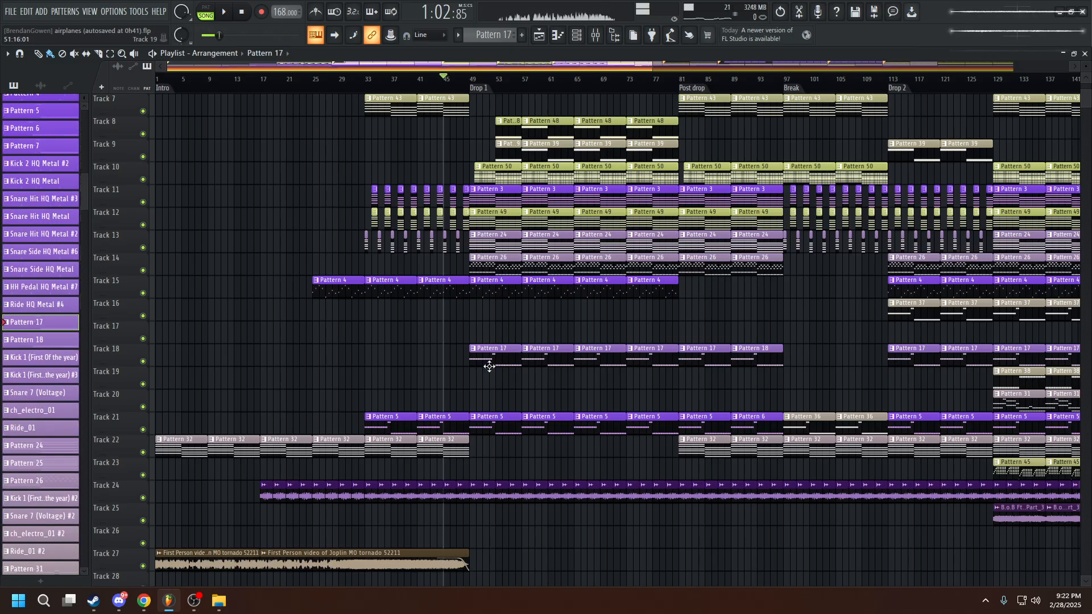
pyautogui.doubleClick(489, 367)
pyautogui.click(204, 8)
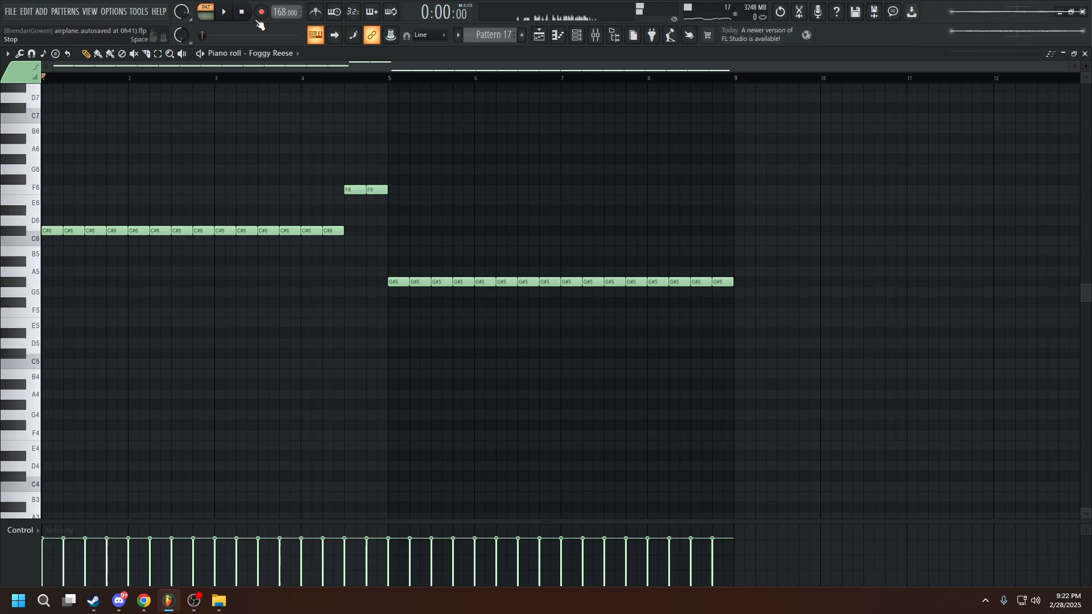
pyautogui.click(226, 10)
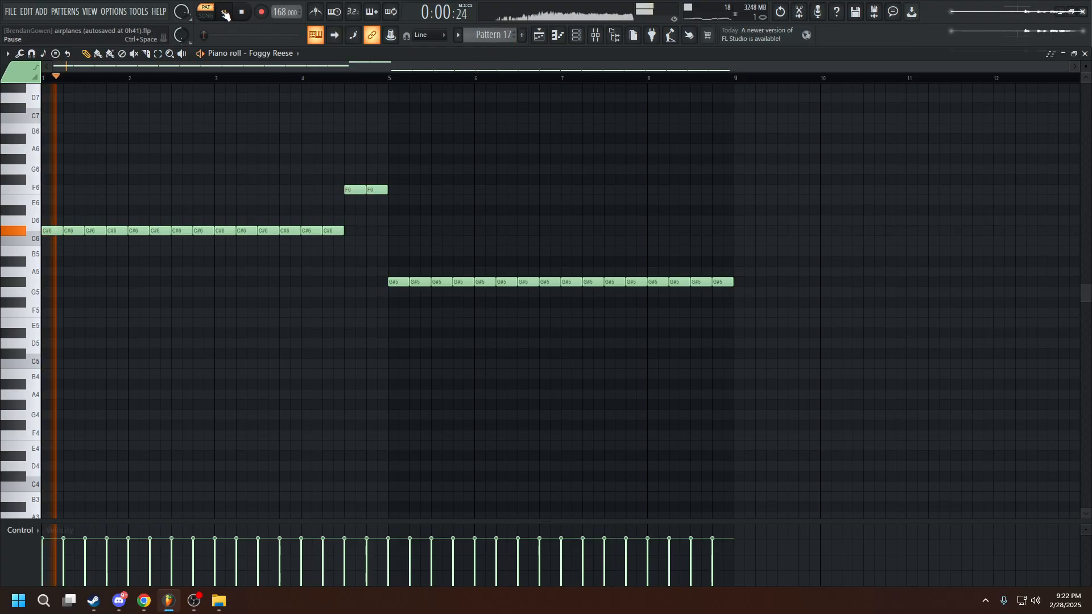
pyautogui.click(595, 34)
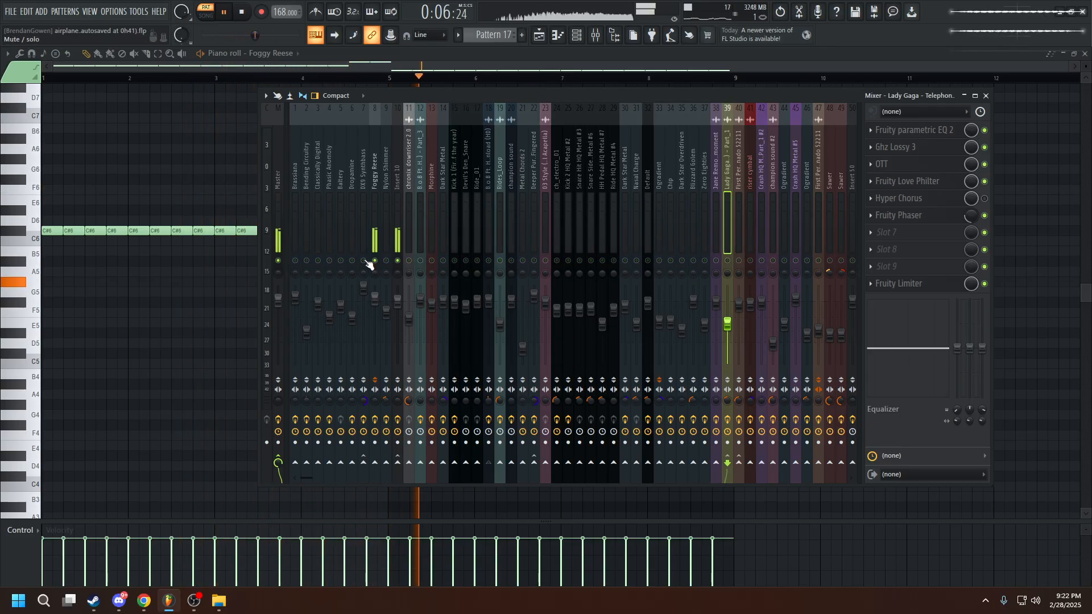
# Play Drop 1 from bar 49 in song mode, soloing the Synthbass and Foggy Reese mixer tracks, and solo the two Sawer tracks.
pyautogui.click(577, 35)
pyautogui.click(539, 34)
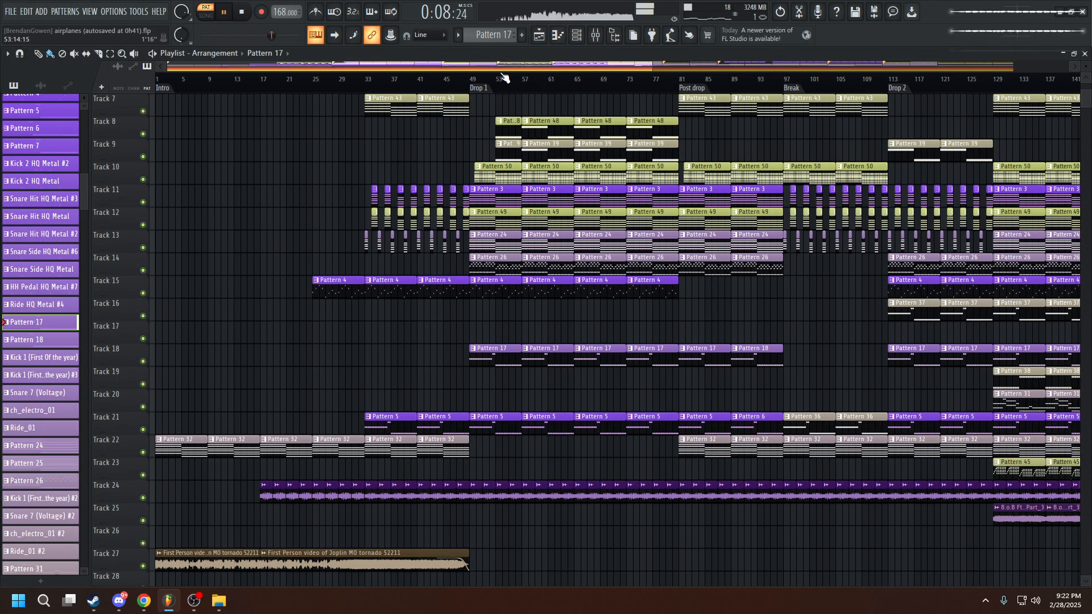
pyautogui.press('l')
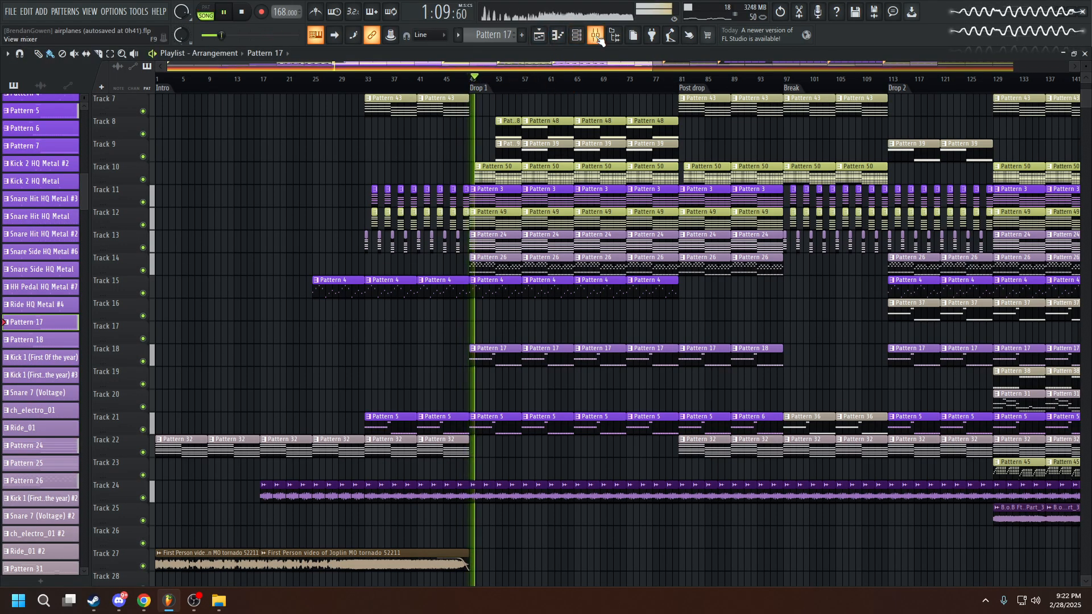
pyautogui.click(597, 36)
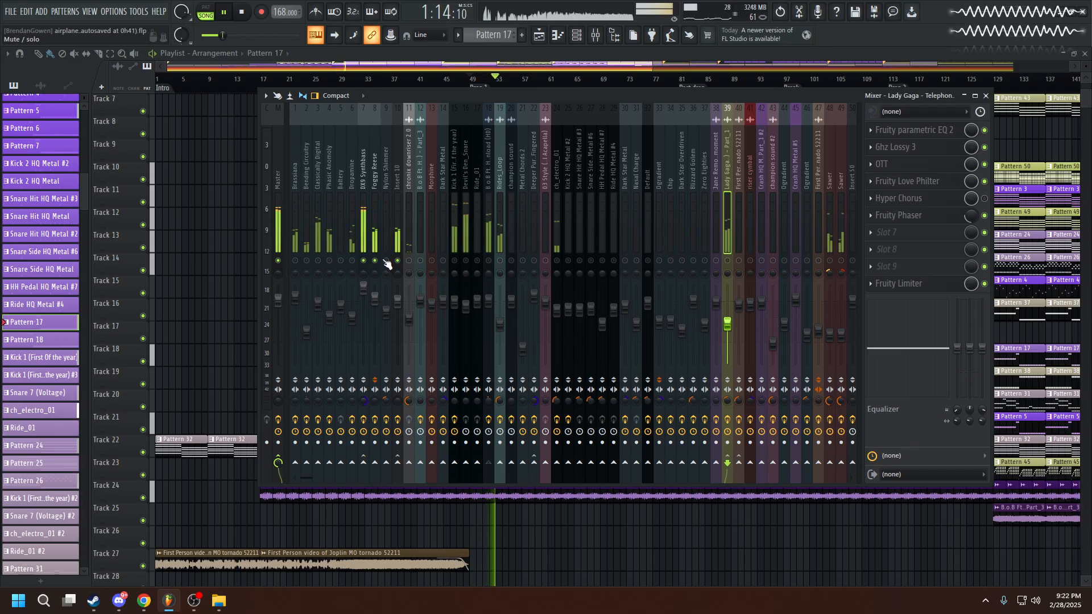
pyautogui.press('space')
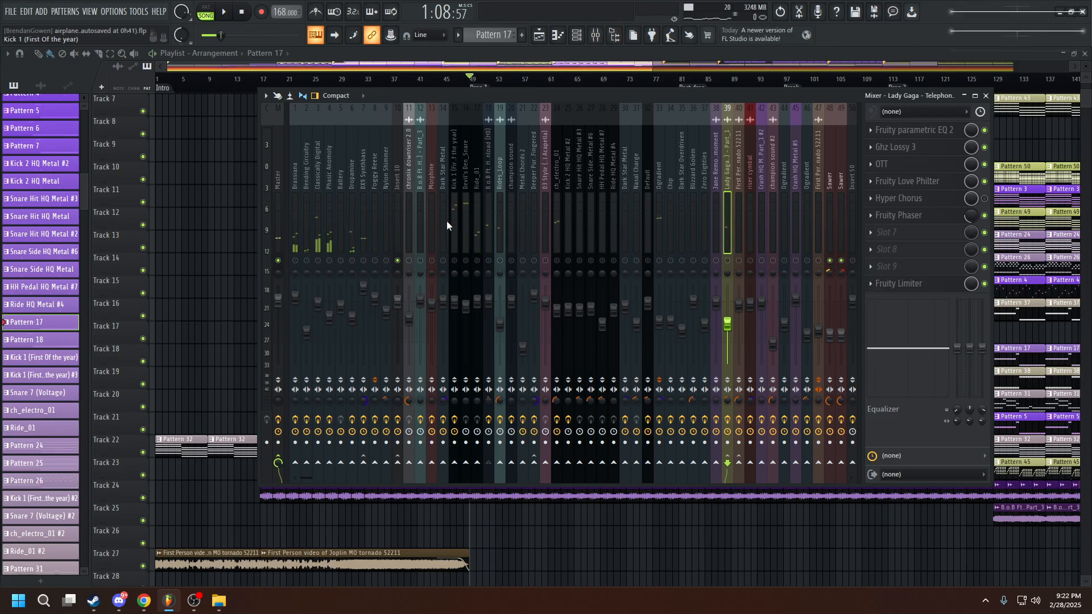
# Inspect the effect chains of both Sawer mixer tracks and open the two Ghz Lossy 3 effects on the second one.
pyautogui.press('F9')
pyautogui.click(594, 38)
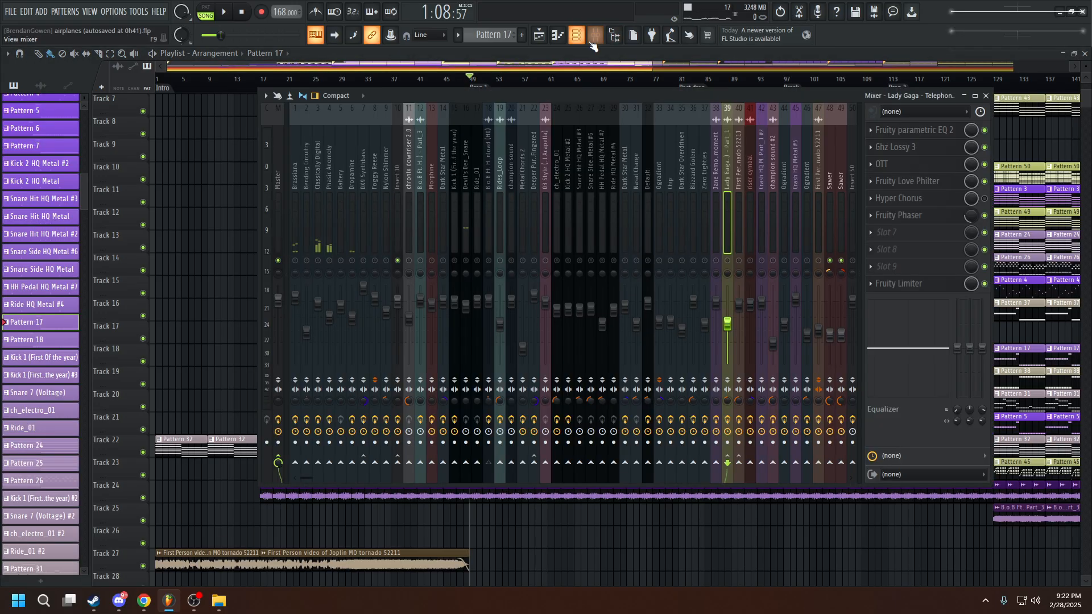
pyautogui.click(828, 176)
pyautogui.hscroll(1, 825, 174)
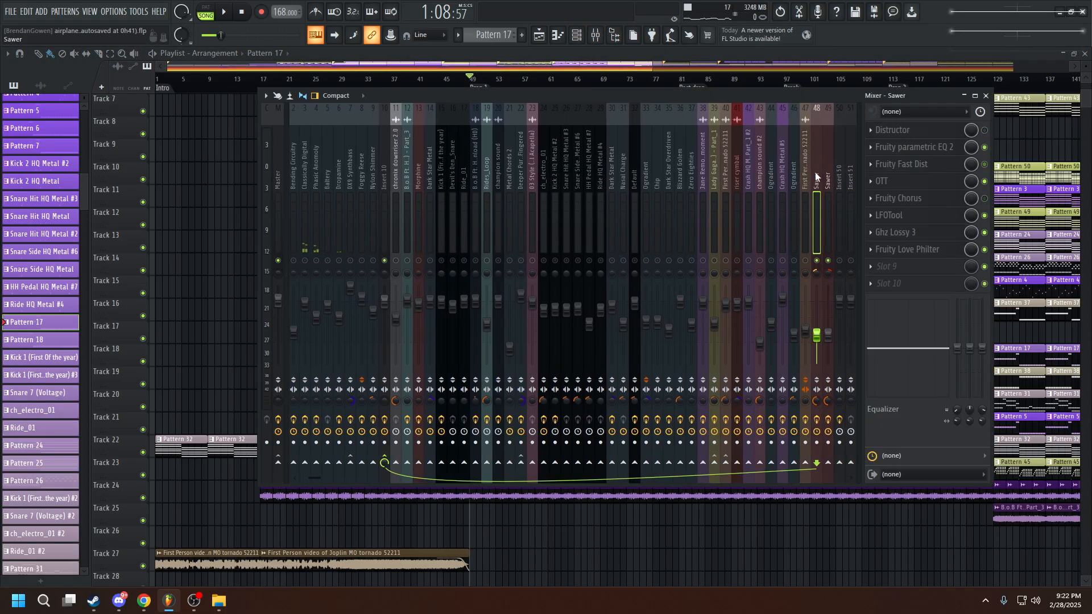
pyautogui.click(829, 179)
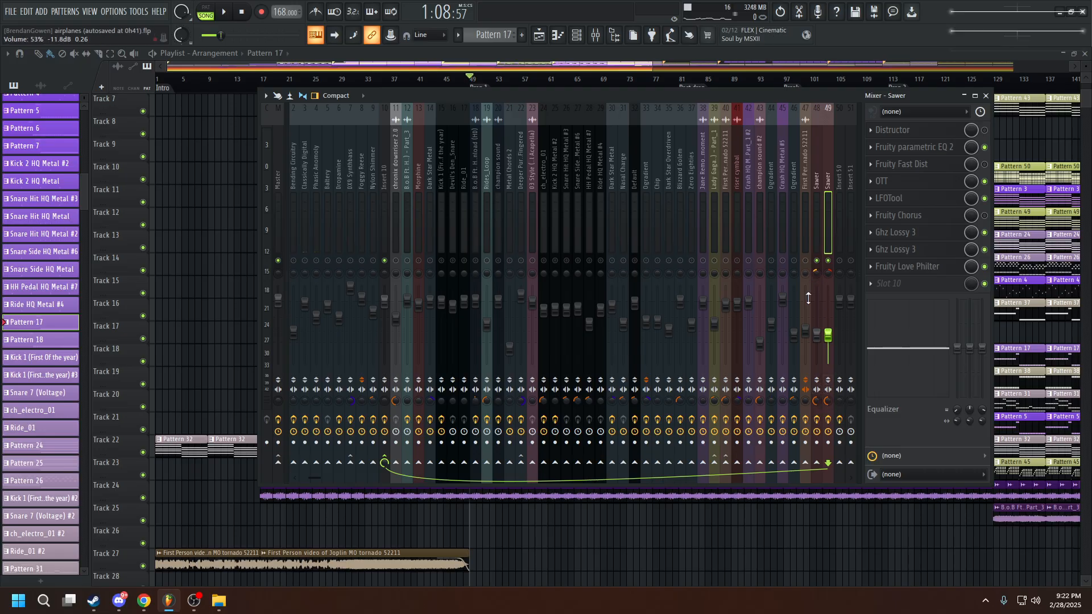
pyautogui.click(902, 236)
pyautogui.click(889, 251)
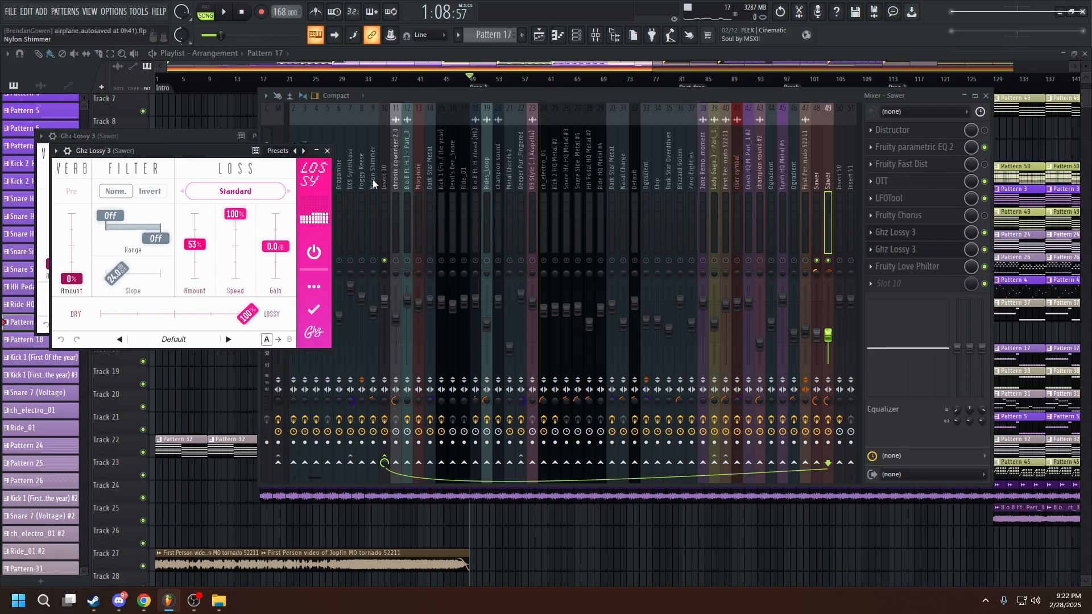
# Close both Ghz Lossy 3 windows, review the effect chains of the two Sawer mixer tracks, and close the mixer.
pyautogui.click(327, 151)
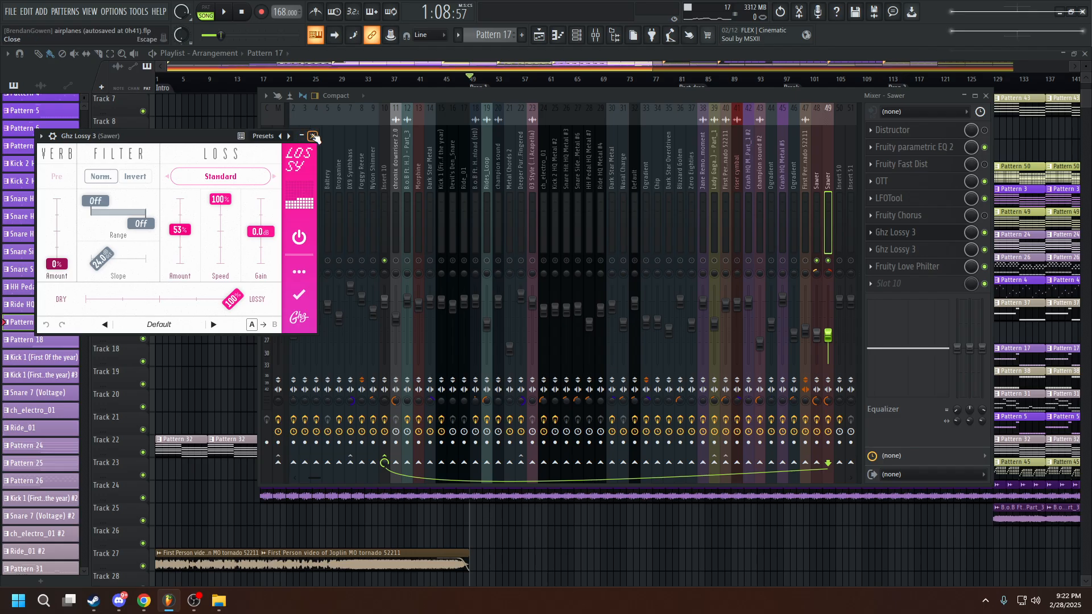
pyautogui.click(313, 137)
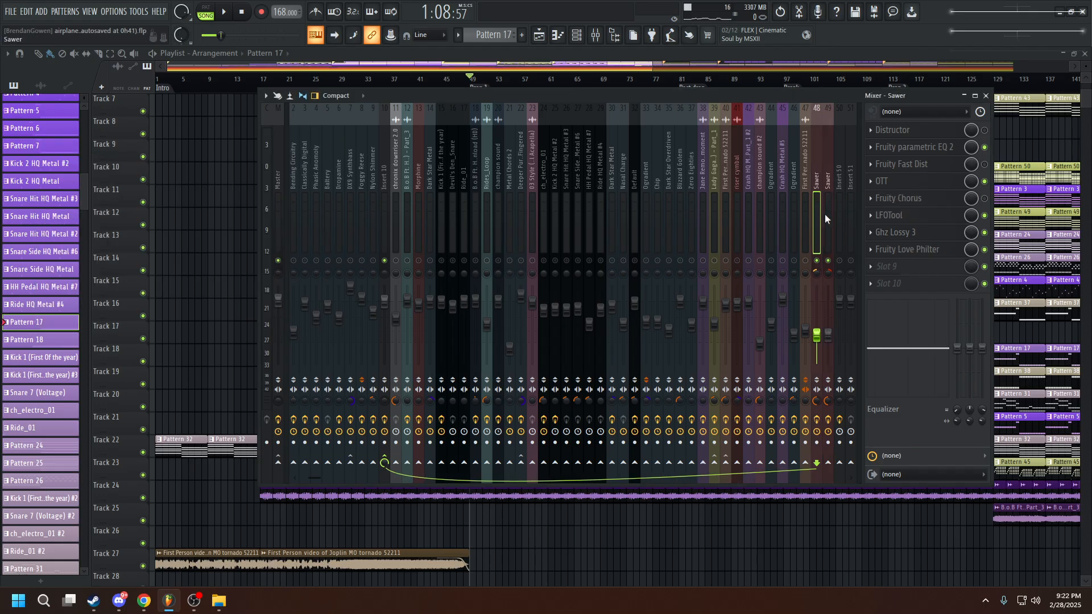
pyautogui.click(820, 196)
pyautogui.click(826, 174)
pyautogui.press('F9')
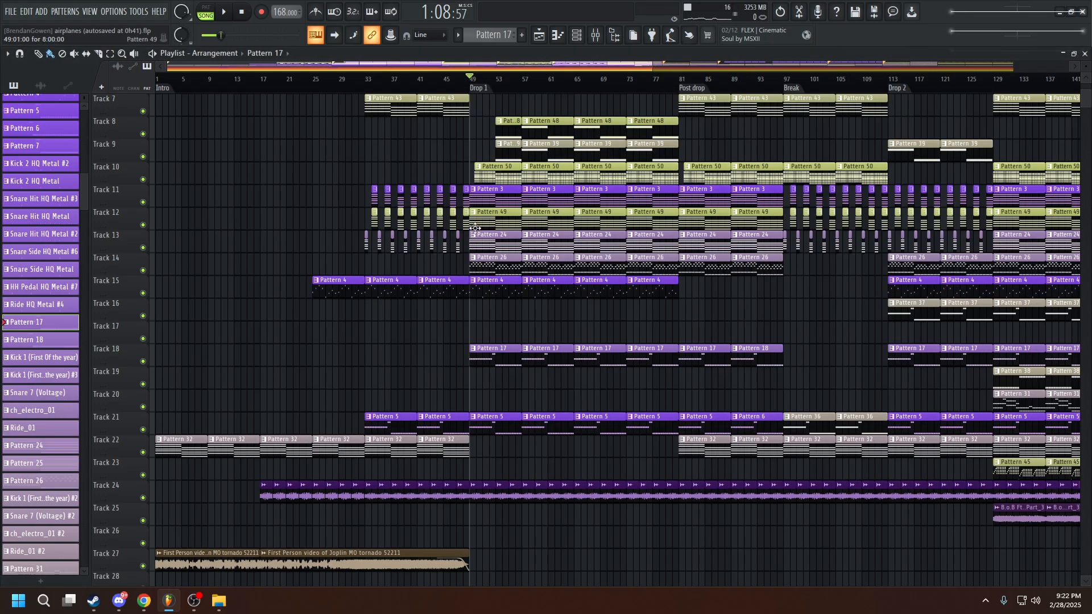
# Open the first Pattern 50 clip on Track 10 in the piano roll, clear the time selection, and play it in pattern mode.
pyautogui.doubleClick(494, 172)
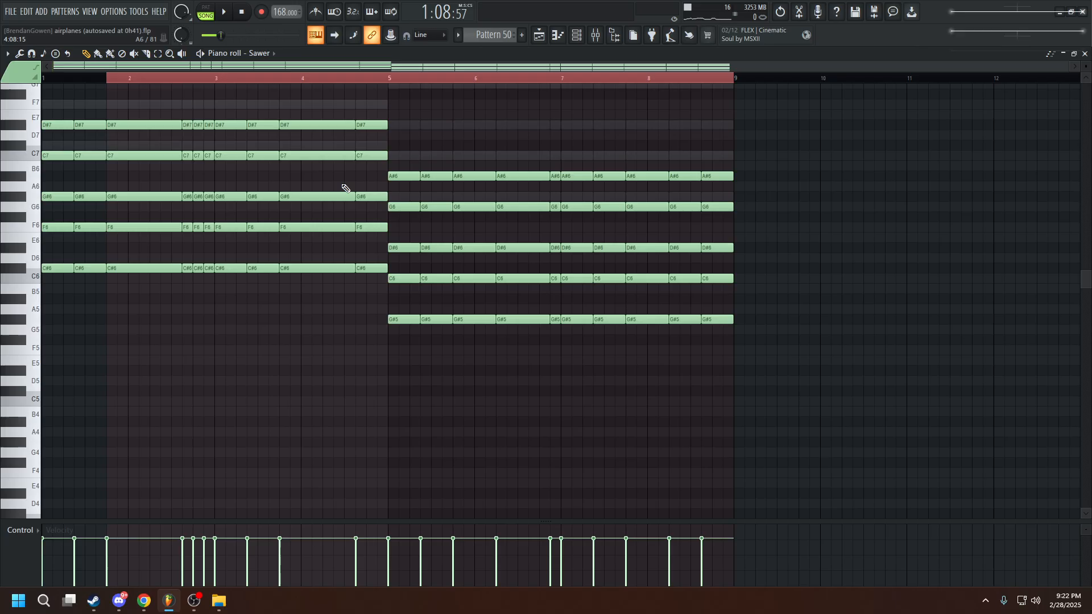
pyautogui.rightClick(196, 77)
pyautogui.click(206, 12)
pyautogui.press('space')
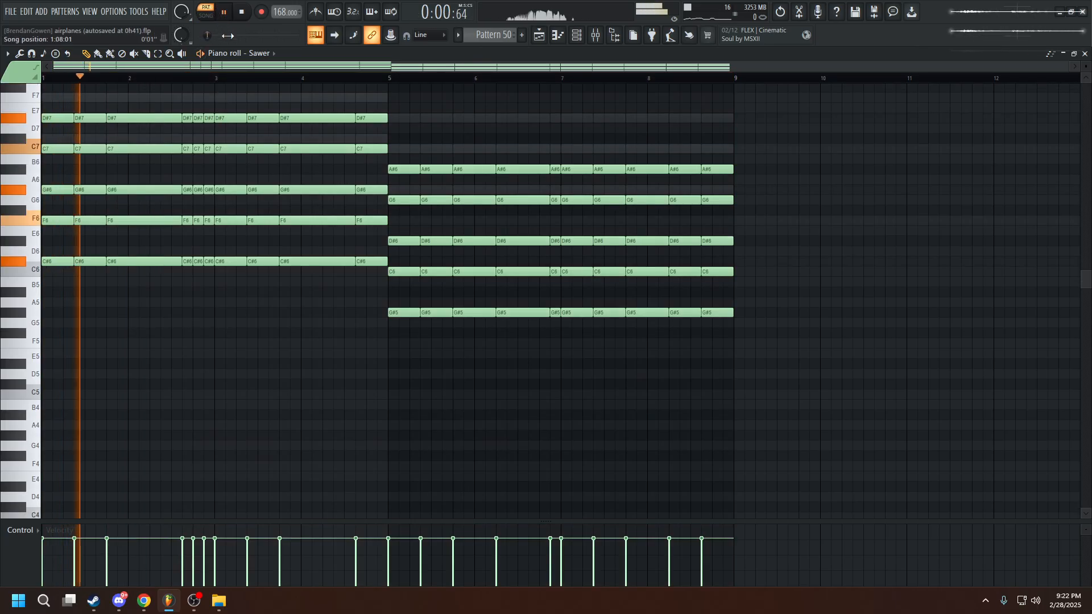
# Compare both Sawer mixer tracks with their effects enabled and bypassed while Pattern 50 plays.
pyautogui.press('F9')
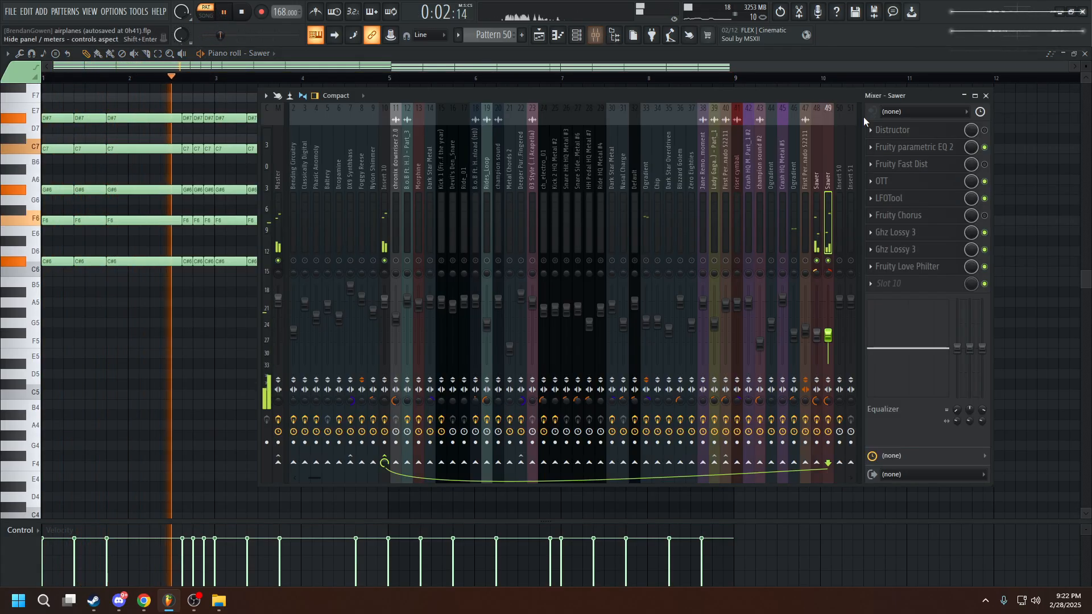
pyautogui.click(817, 233)
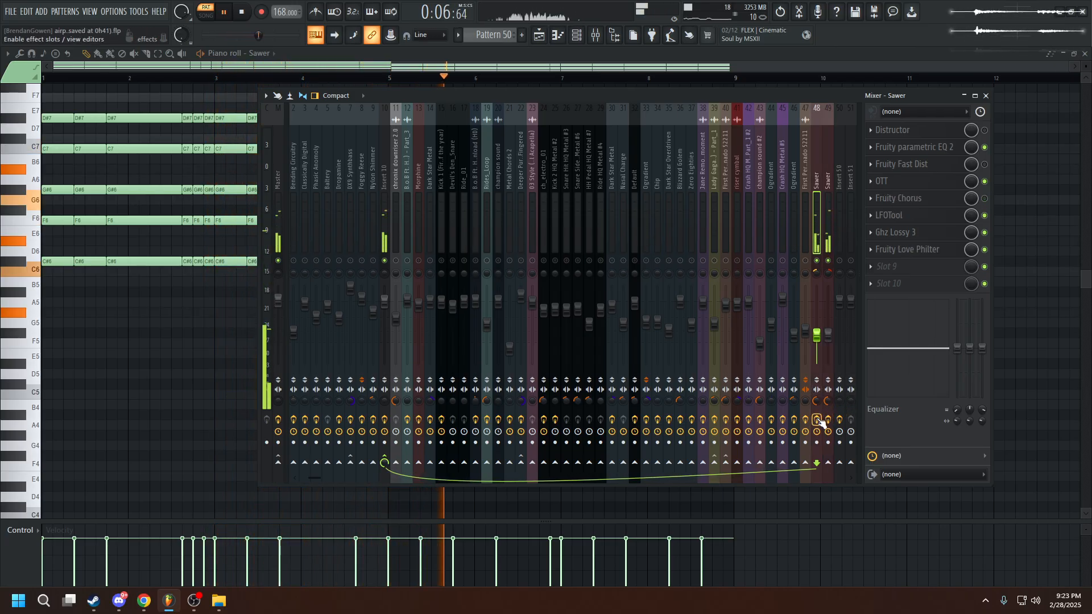
pyautogui.press('space')
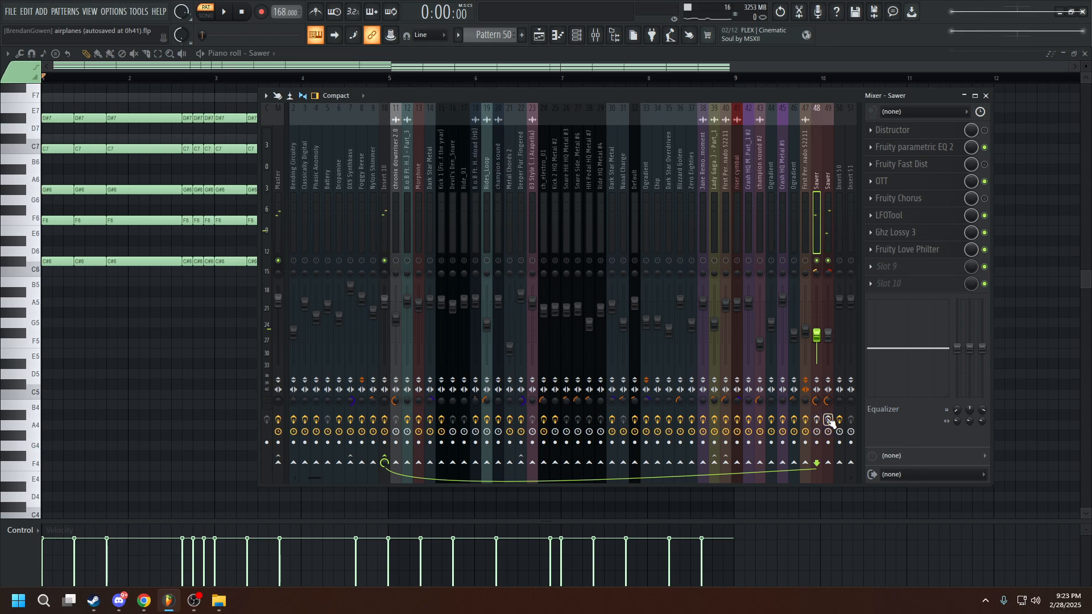
pyautogui.press('space')
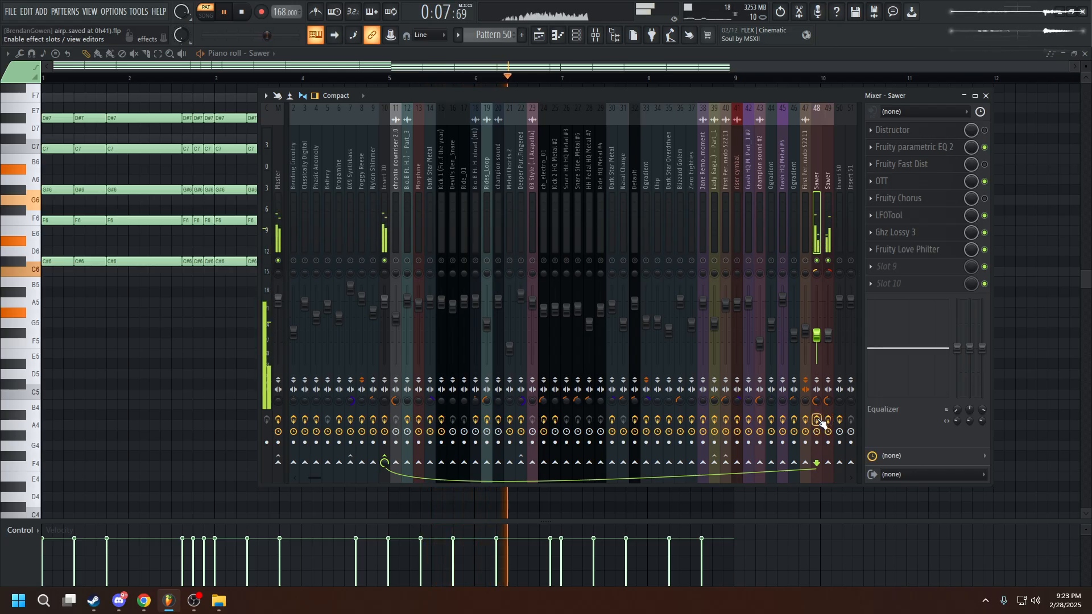
# Return to the playlist, set song mode to the Drop 1 marker, and open the Pattern 39 clip on Track 9.
pyautogui.click(539, 36)
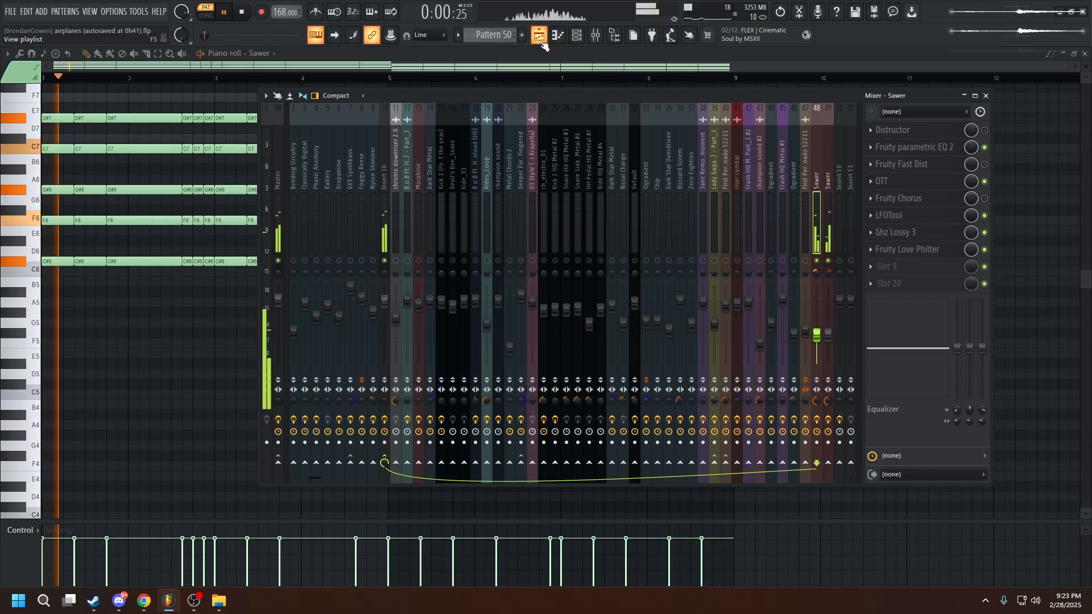
pyautogui.scroll(-3, 536, 277)
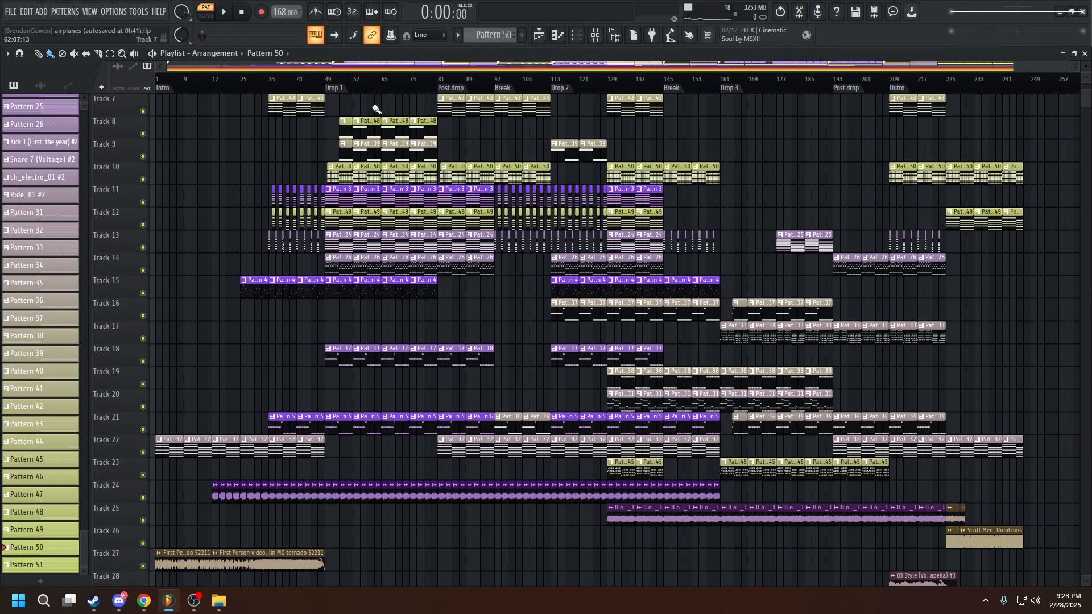
pyautogui.doubleClick(327, 82)
pyautogui.click(326, 82)
pyautogui.scroll(3, 356, 171)
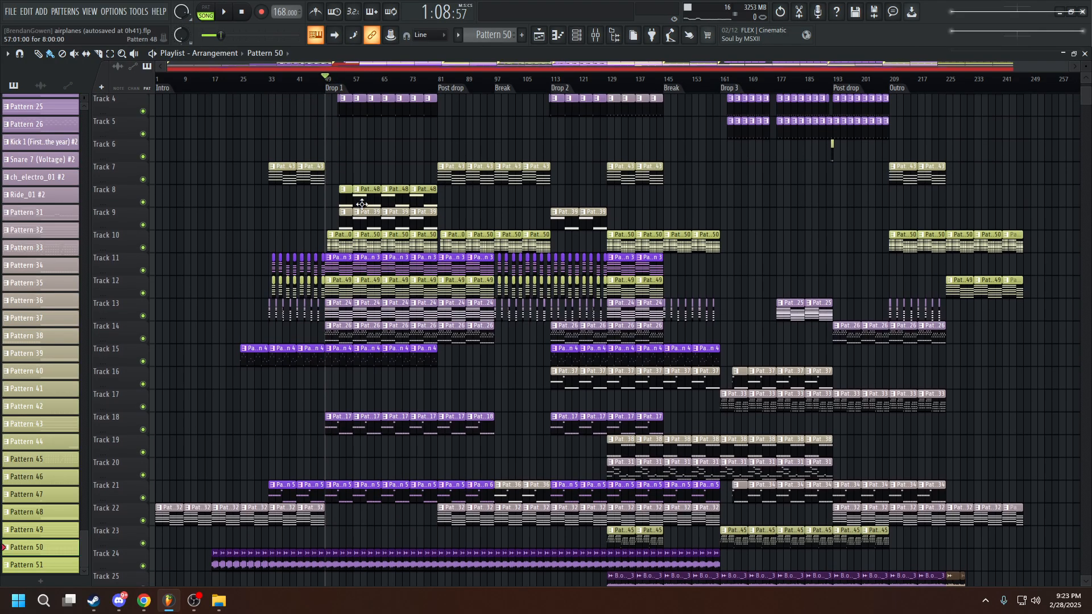
pyautogui.scroll(3, 359, 190)
pyautogui.doubleClick(359, 219)
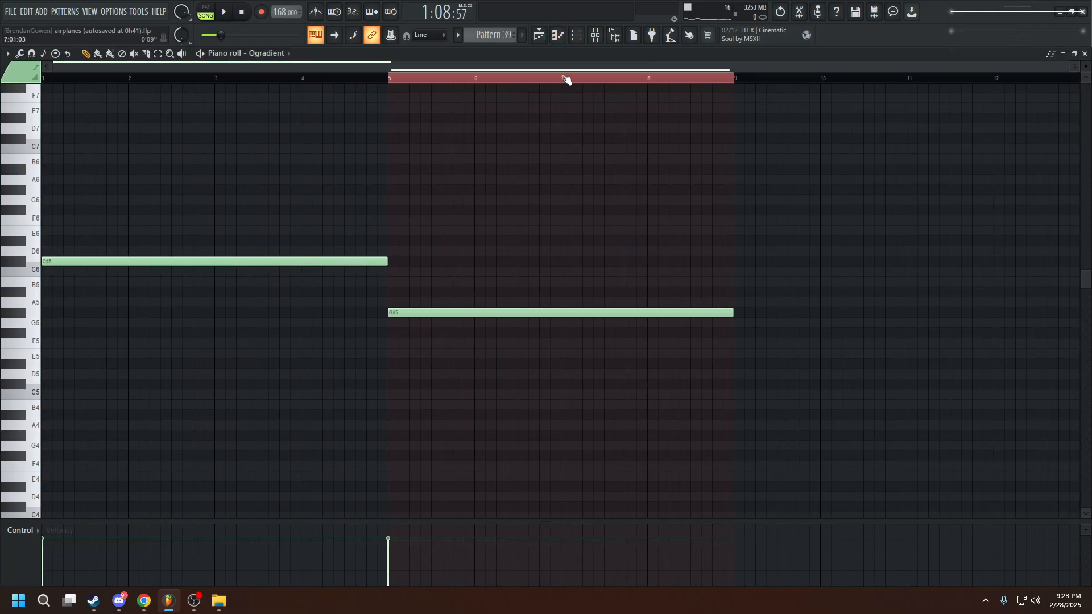
# Play Pattern 39 in pattern mode and select Ogradient mixer track 33 to view its effect chain.
pyautogui.click(604, 34)
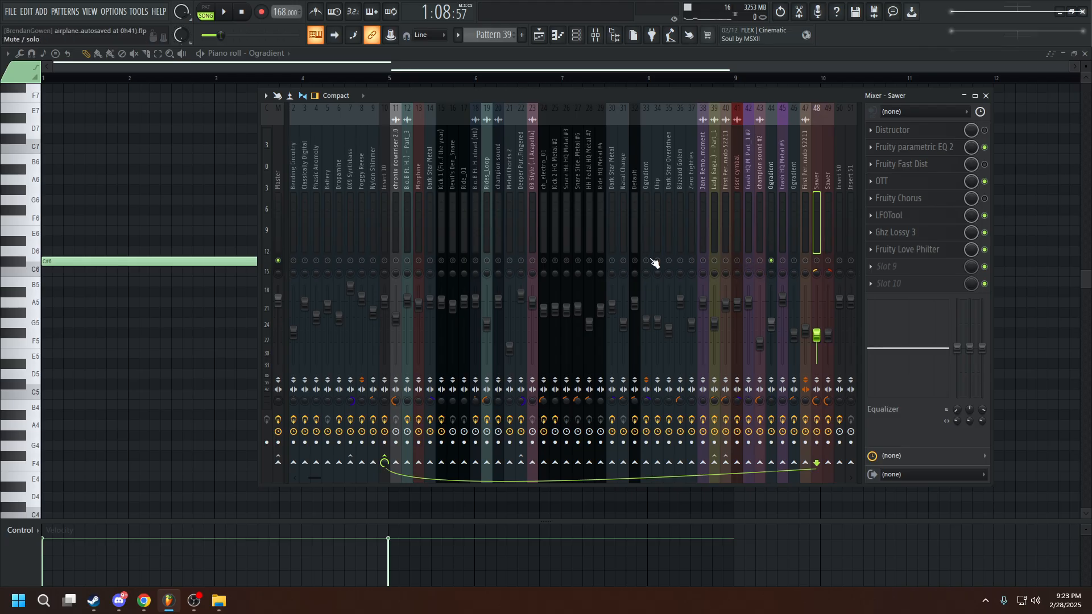
pyautogui.click(205, 11)
pyautogui.press('space')
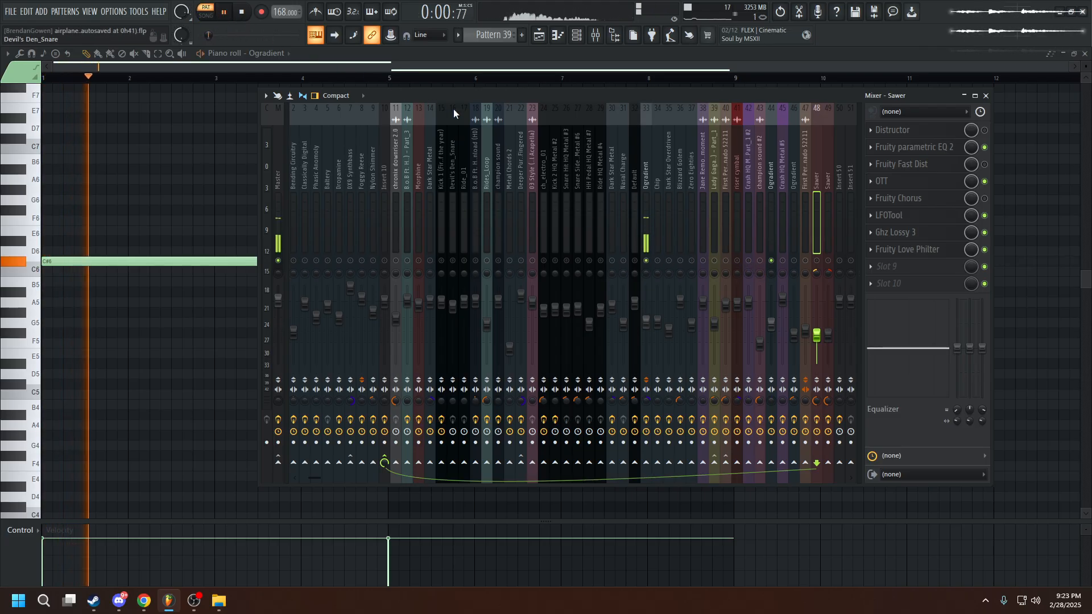
pyautogui.click(646, 205)
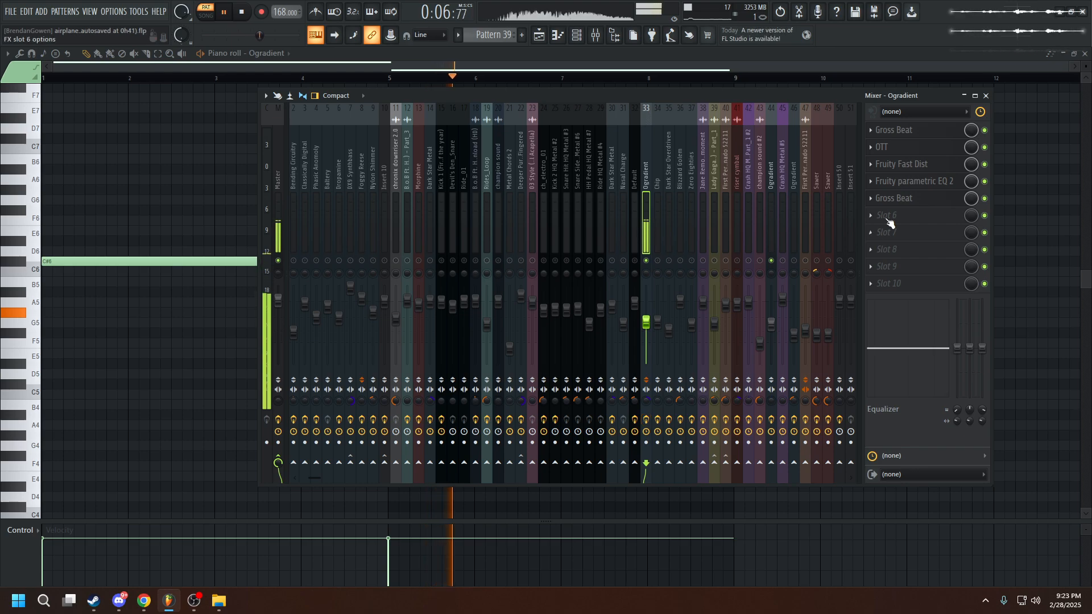
# Inspect Ogradient's Gross Beat, OTT, Fruity Fast Dist, Fruity parametric EQ 2 and second Gross Beat settings, close the effect windows, and stop playback.
pyautogui.click(896, 130)
pyautogui.click(943, 149)
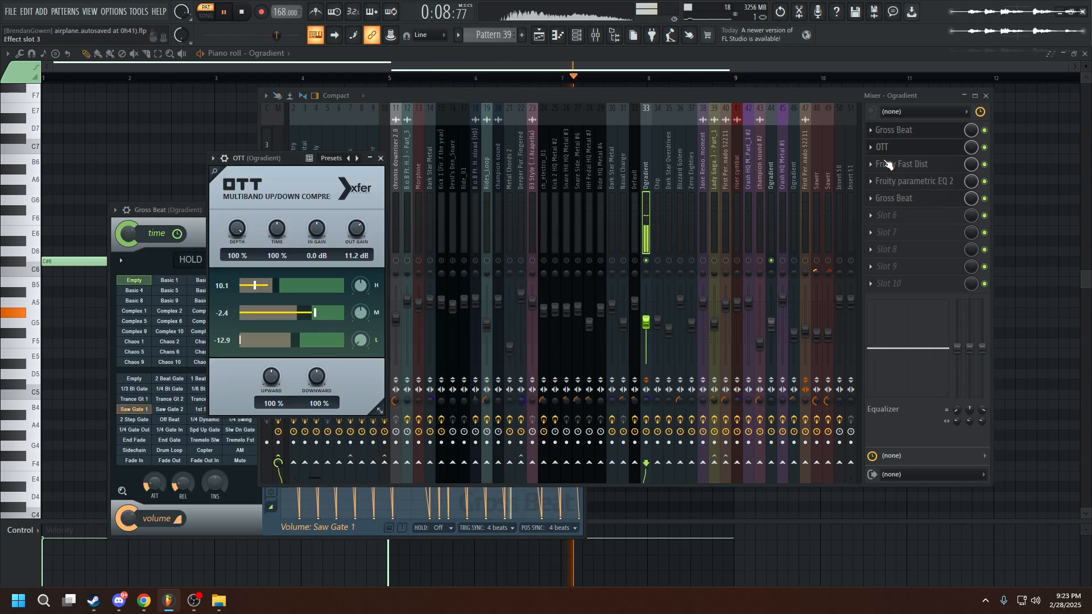
pyautogui.click(896, 163)
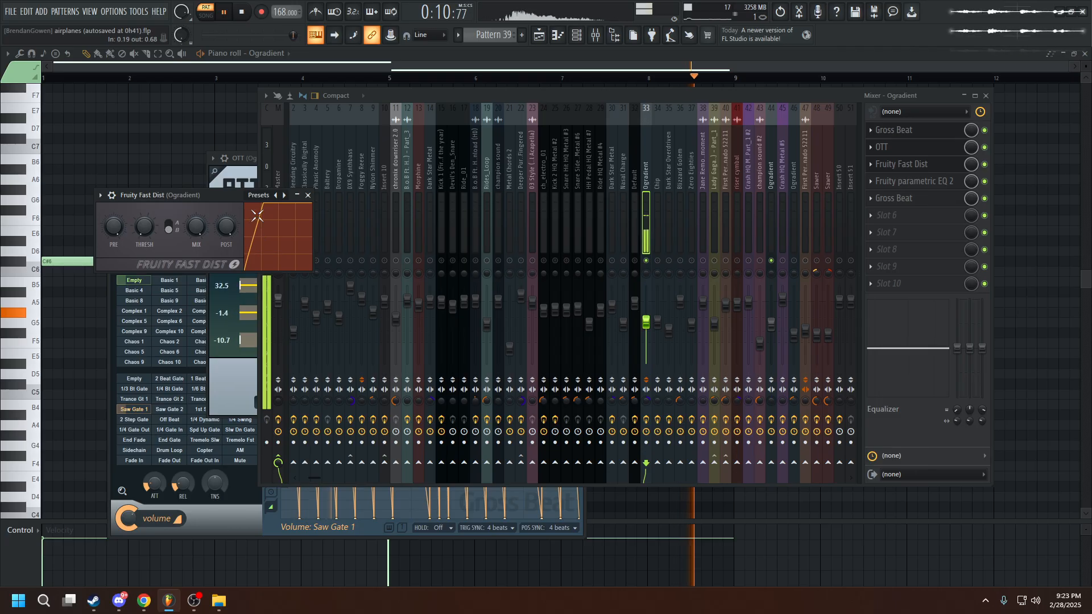
pyautogui.click(904, 181)
pyautogui.moveTo(342, 189); pyautogui.dragTo(298, 114)
pyautogui.click(941, 206)
pyautogui.click(940, 202)
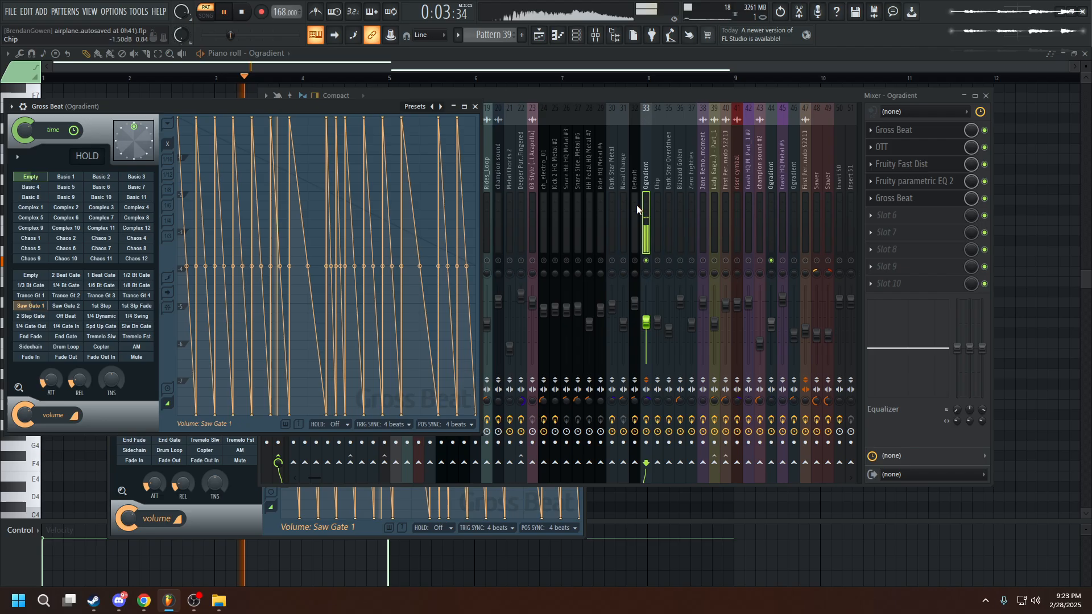
pyautogui.click(476, 106)
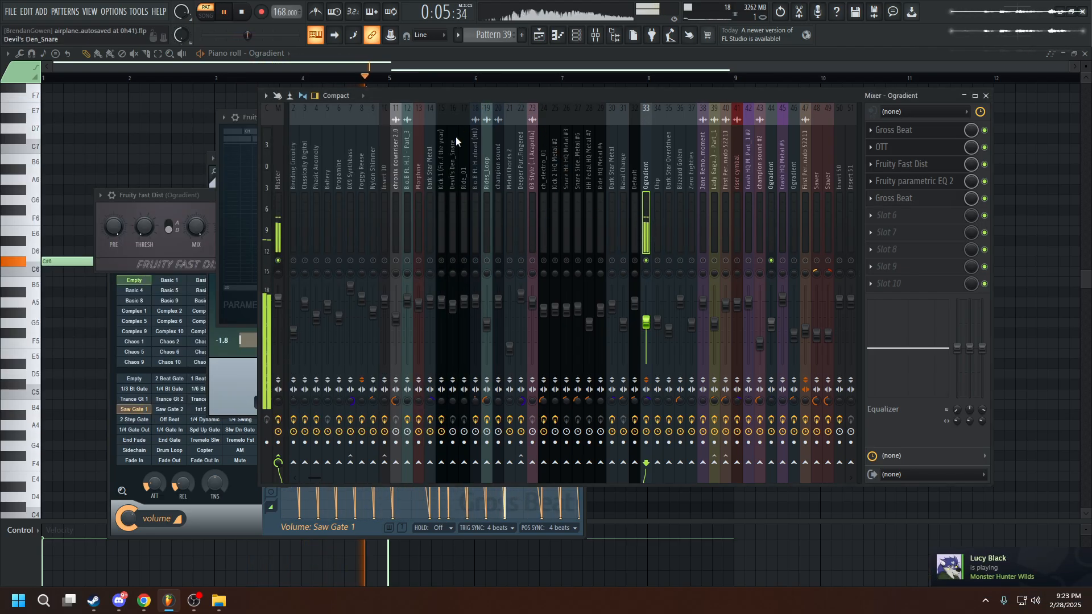
pyautogui.click(894, 134)
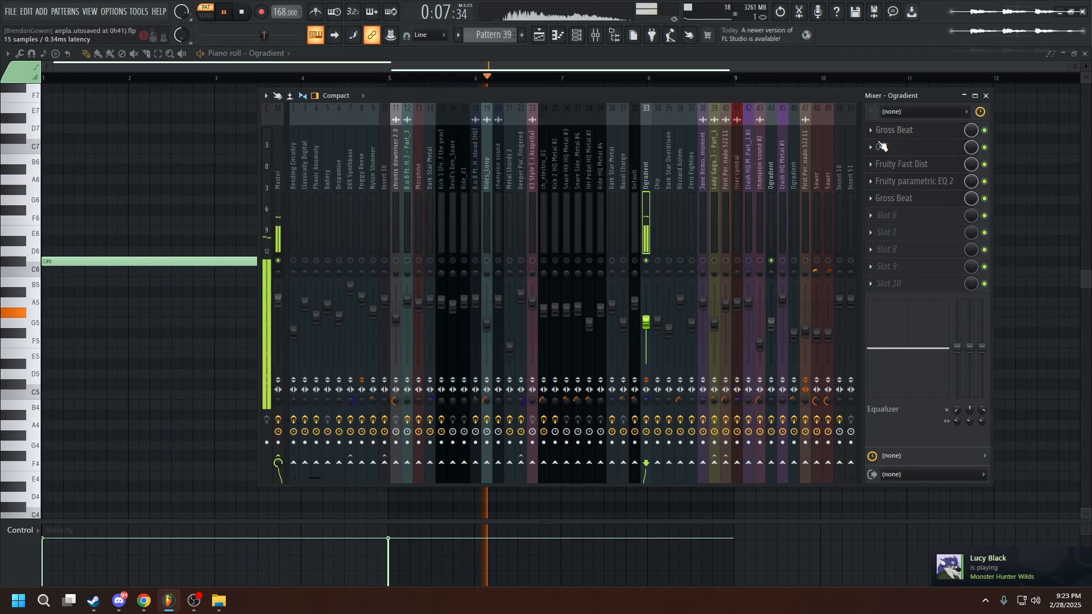
pyautogui.press('space')
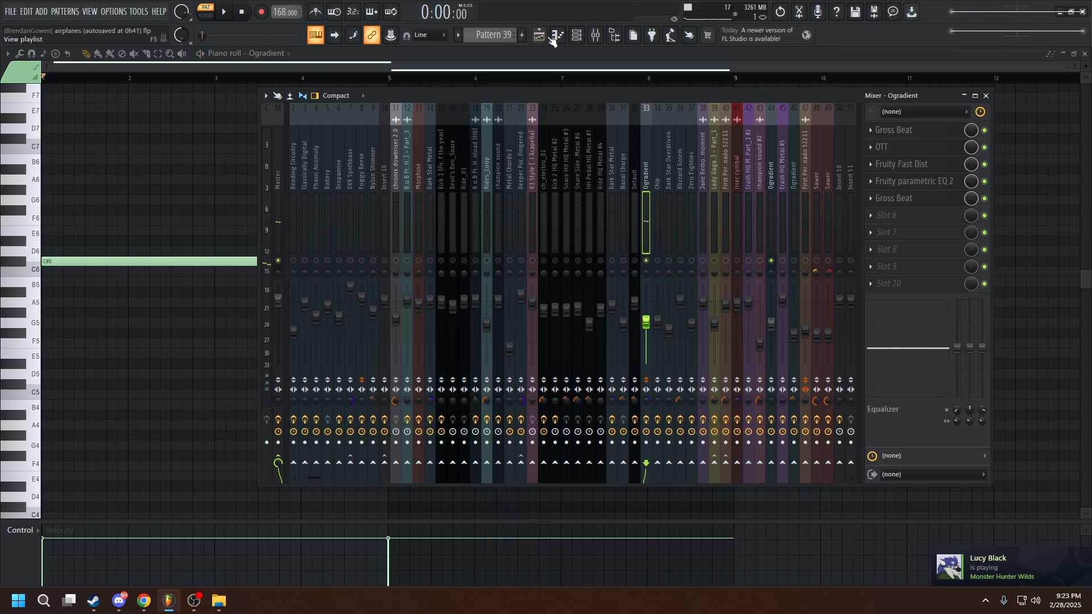
# Open a Pattern 48 clip on Track 8 in the piano roll, play it, and view Ogradient mixer track 46's effect chain.
pyautogui.click(538, 36)
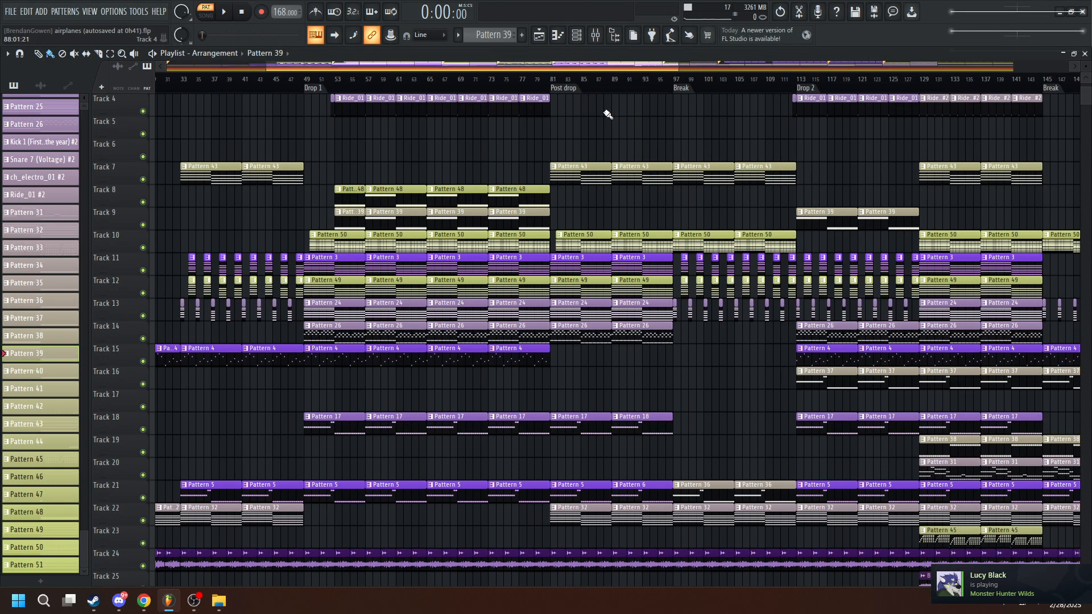
pyautogui.doubleClick(397, 198)
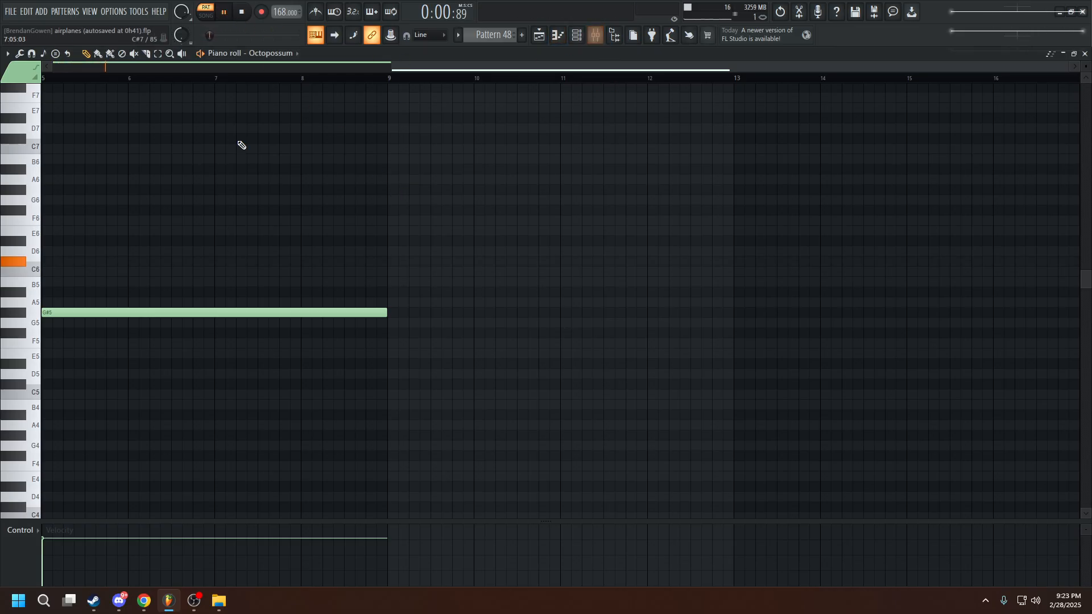
pyautogui.hscroll(-3, 242, 145)
pyautogui.press('space')
pyautogui.press('space')
pyautogui.click(597, 36)
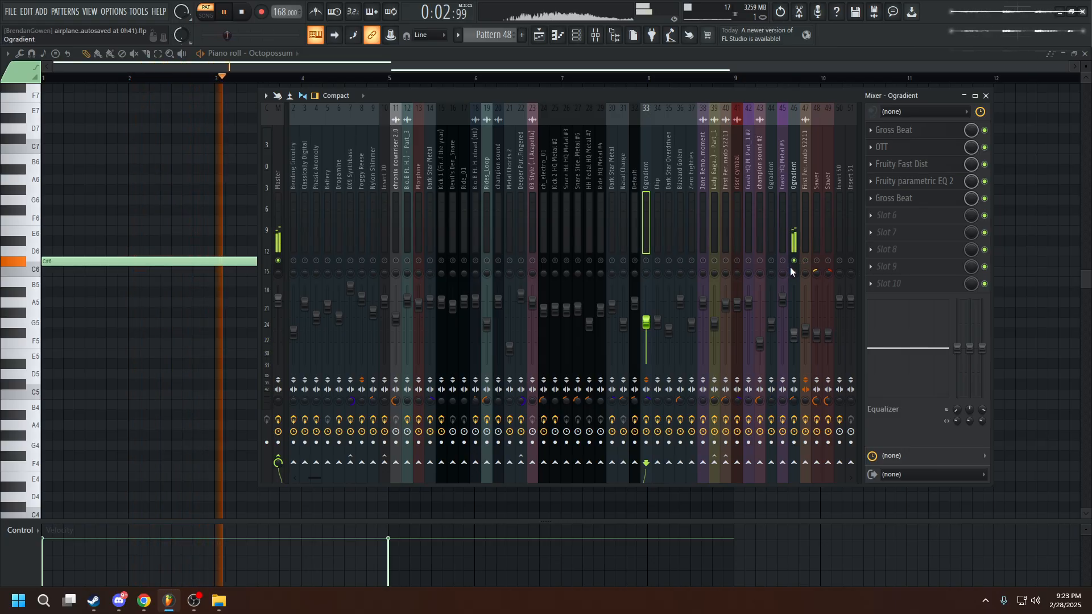
pyautogui.click(798, 184)
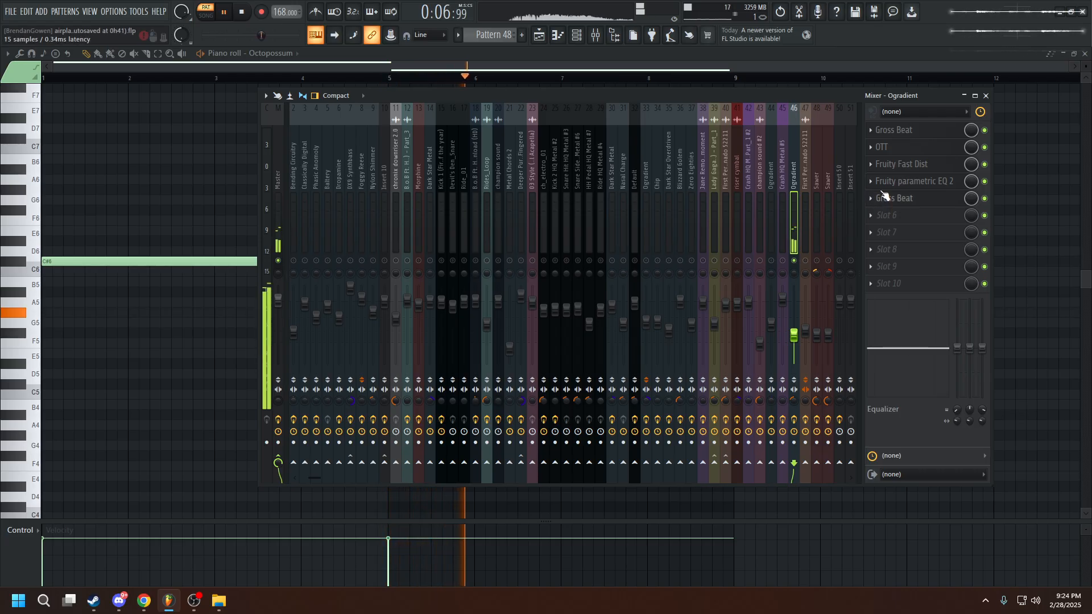
# Play Drop 1 in song mode from about bar 53, soloing the two Ogradient and two Sawer mixer tracks together.
pyautogui.click(543, 36)
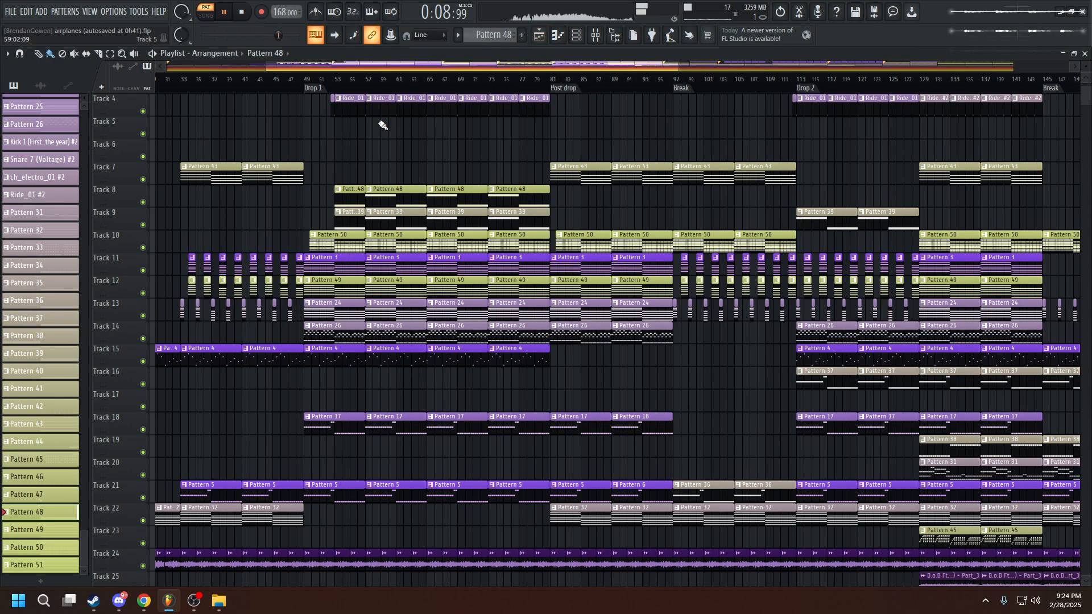
pyautogui.click(339, 84)
pyautogui.press('F9')
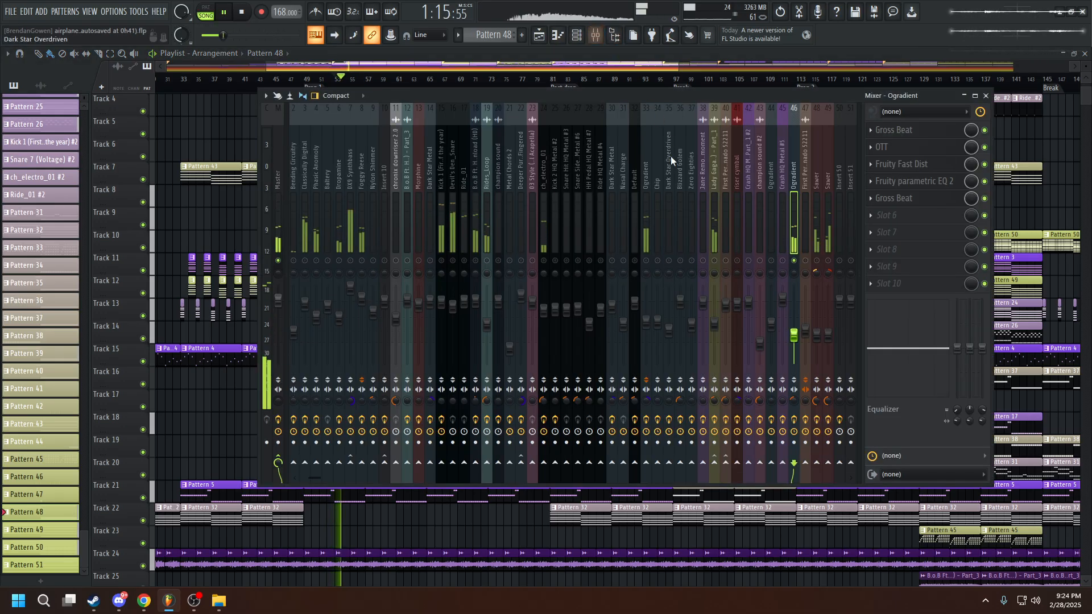
pyautogui.click(647, 261)
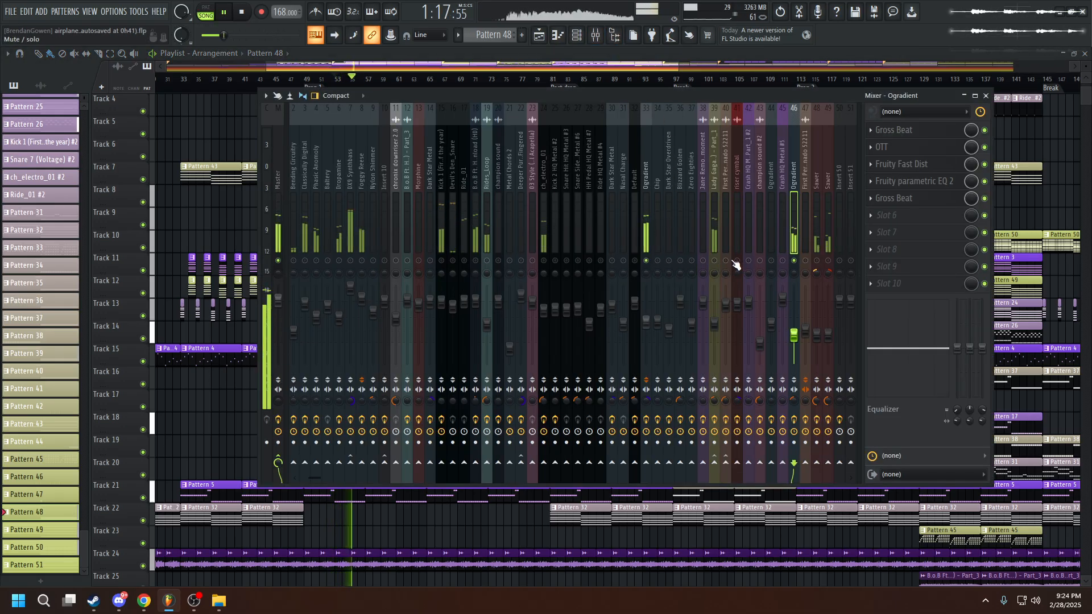
pyautogui.click(828, 260)
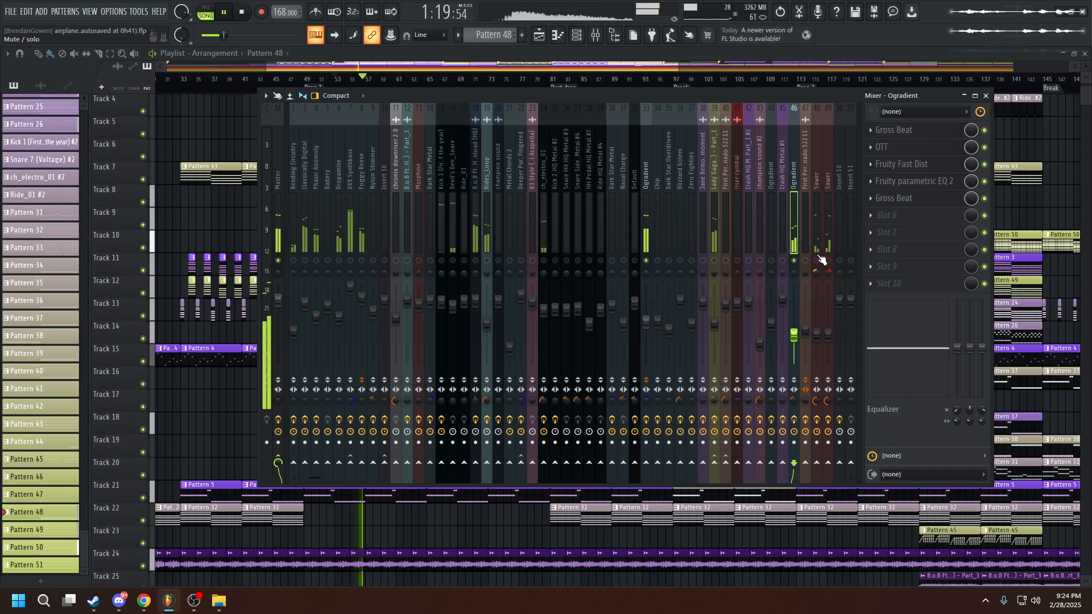
pyautogui.click(817, 261)
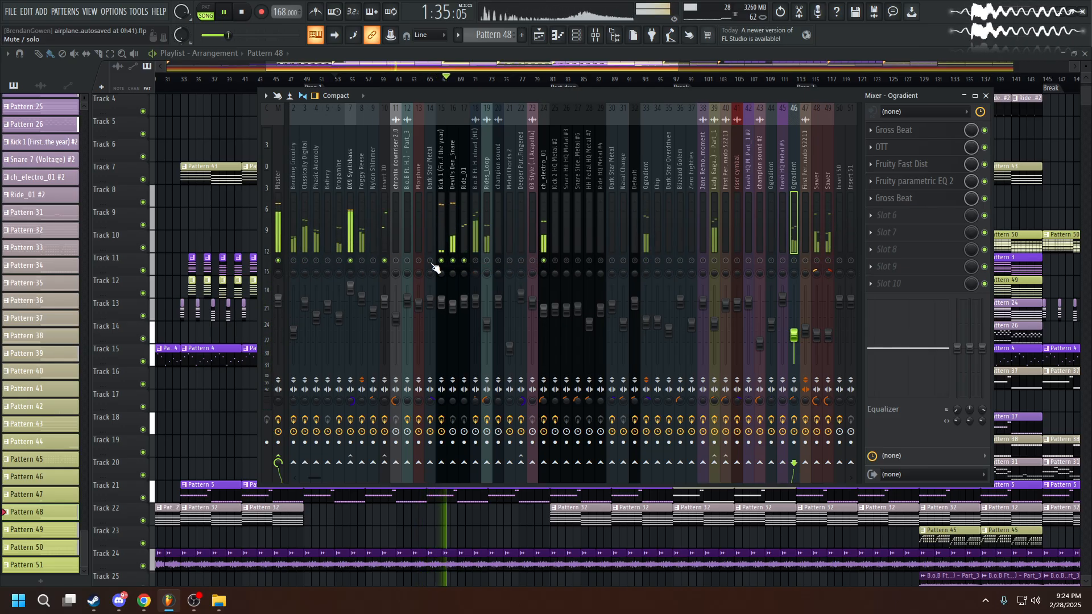
# Replay Drop 1 with the kick, snare, ride and ch_electro_01 mixer tracks soloed, and select the Kick 1 pattern on playlist Track 1.
pyautogui.press('space')
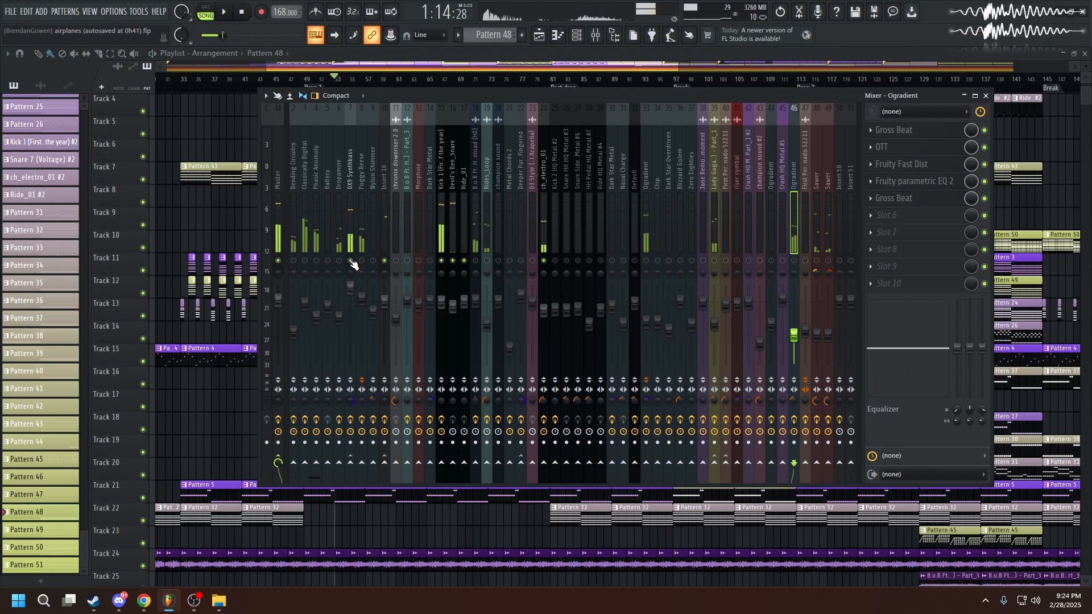
pyautogui.press('space')
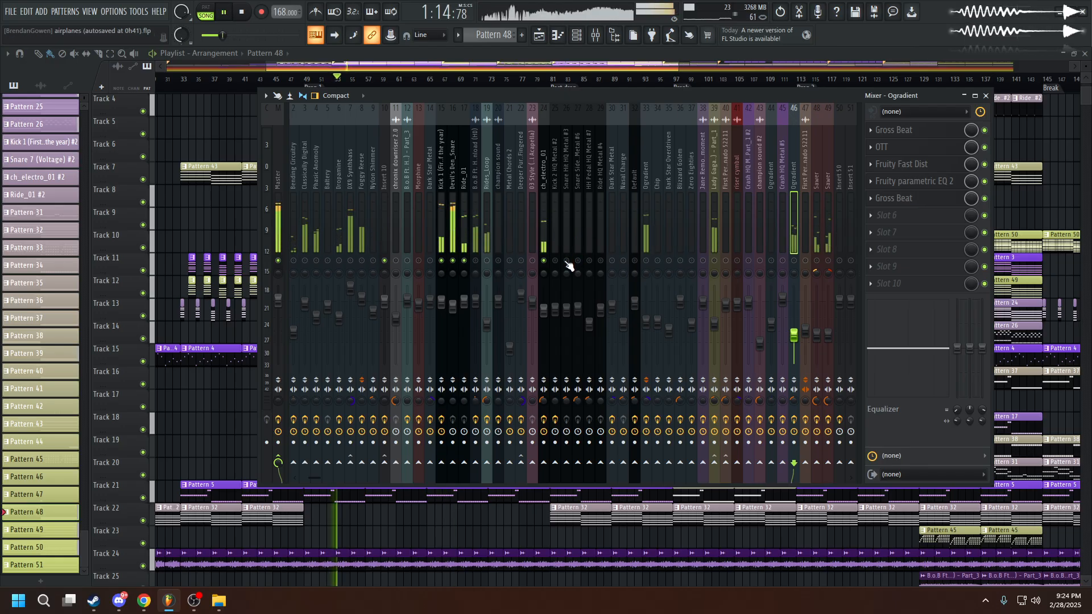
pyautogui.press('F9')
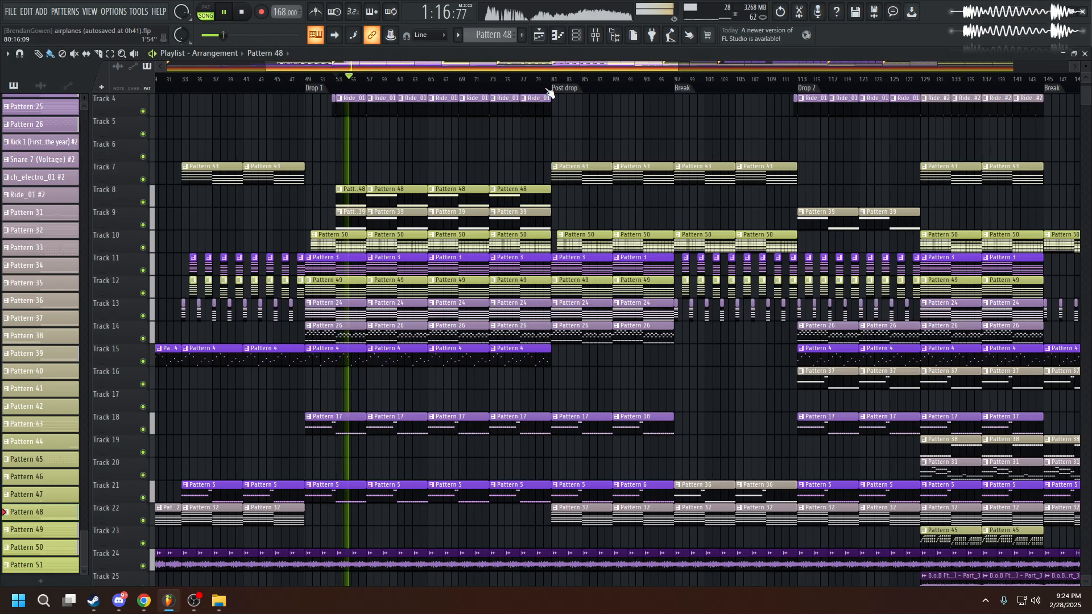
pyautogui.scroll(6, 377, 166)
pyautogui.scroll(2, 310, 109)
pyautogui.click(316, 105)
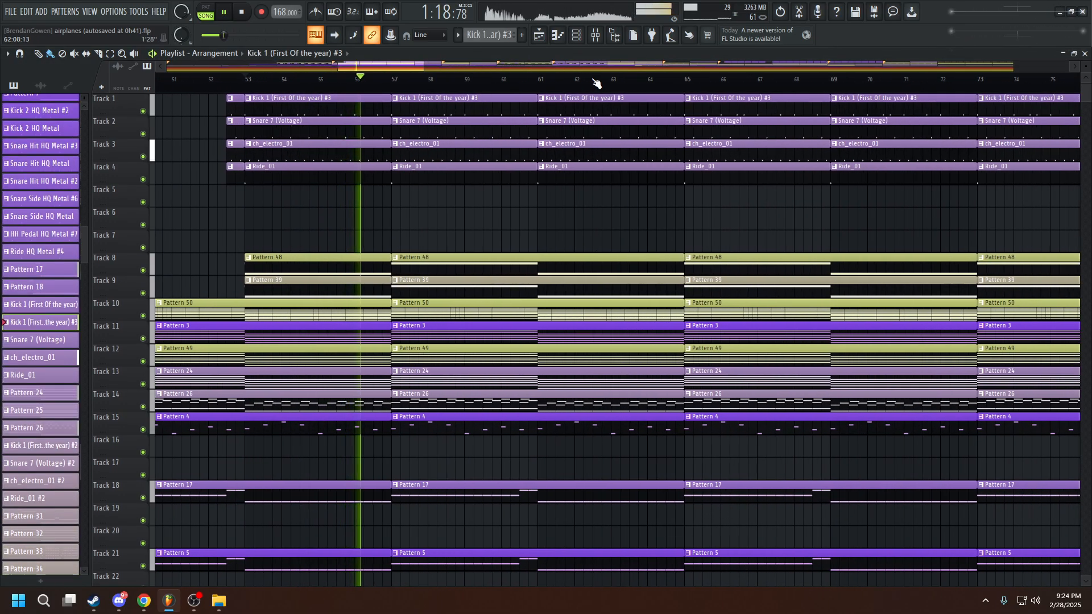
# Examine the Kick 1 pattern's steps in the channel rack, enlarge the rack to list more channels, and close it.
pyautogui.press('F6')
pyautogui.moveTo(416, 358); pyautogui.dragTo(458, 44)
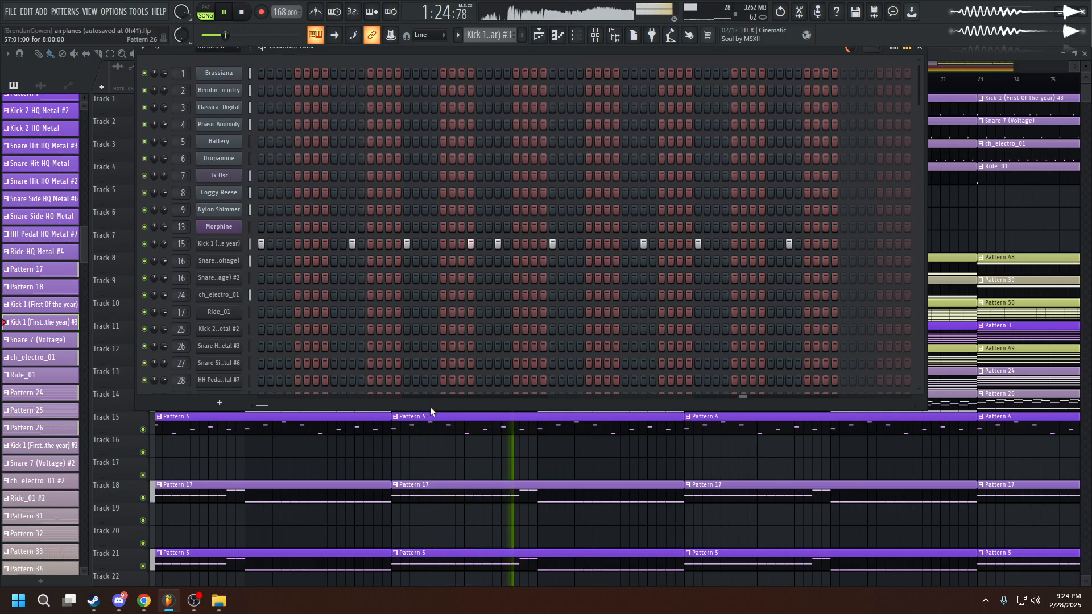
pyautogui.moveTo(430, 408); pyautogui.dragTo(430, 567)
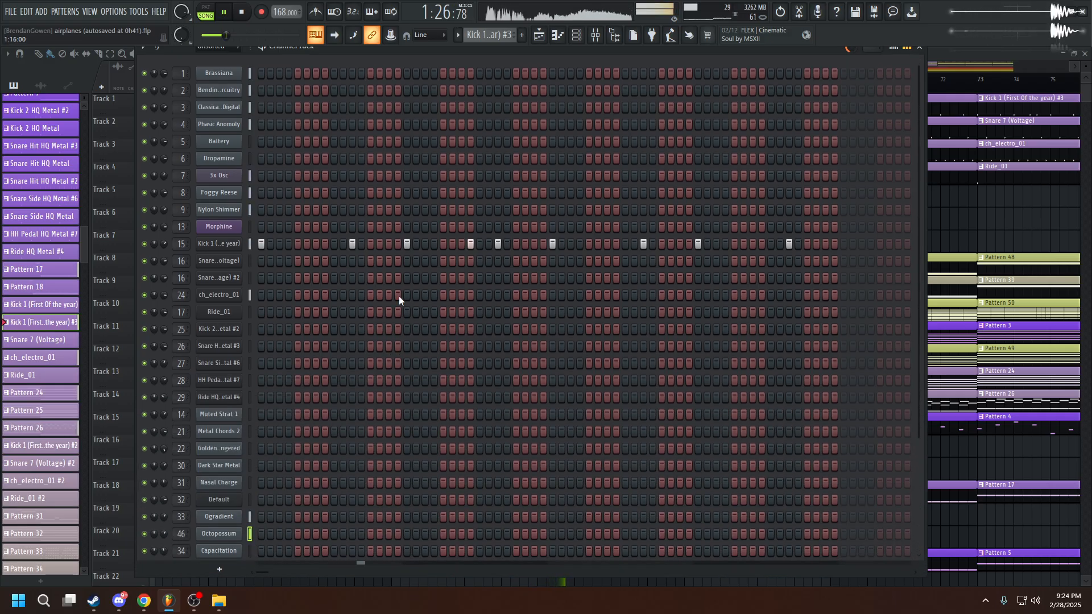
pyautogui.click(920, 47)
# Open the Snare 7 (Voltage) pattern in the piano roll, play it, and view the kick and snare mixer tracks' effect slots.
pyautogui.press('space')
pyautogui.doubleClick(444, 135)
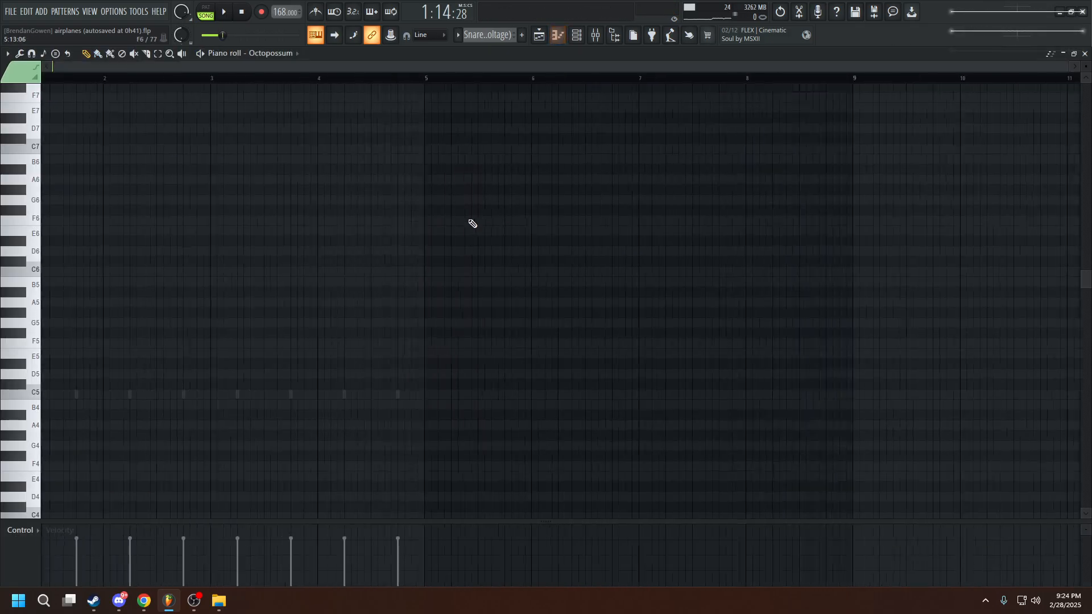
pyautogui.press('space')
pyautogui.click(599, 36)
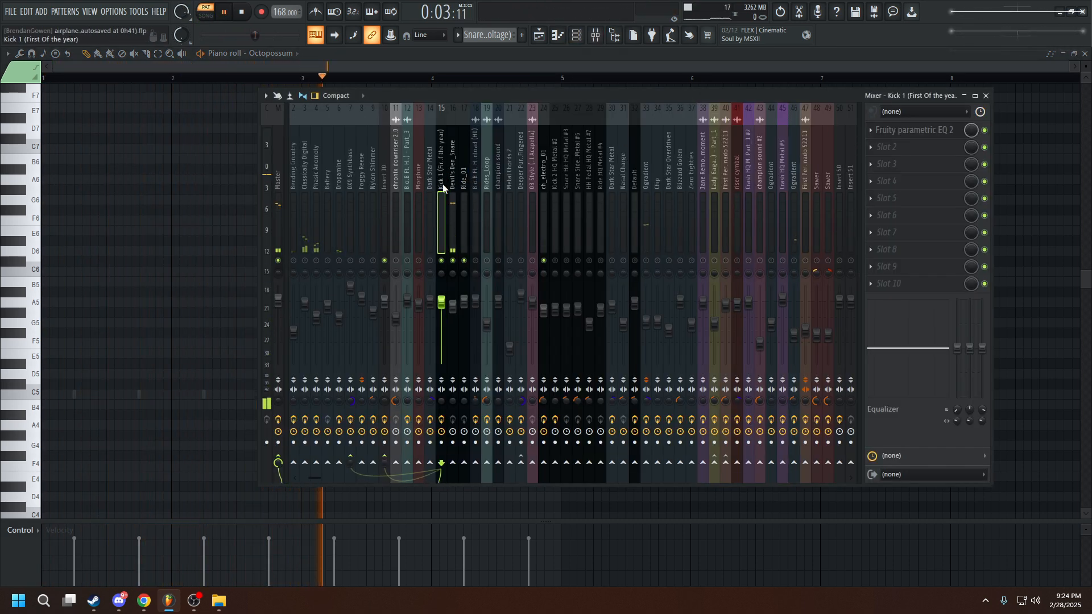
pyautogui.press('space')
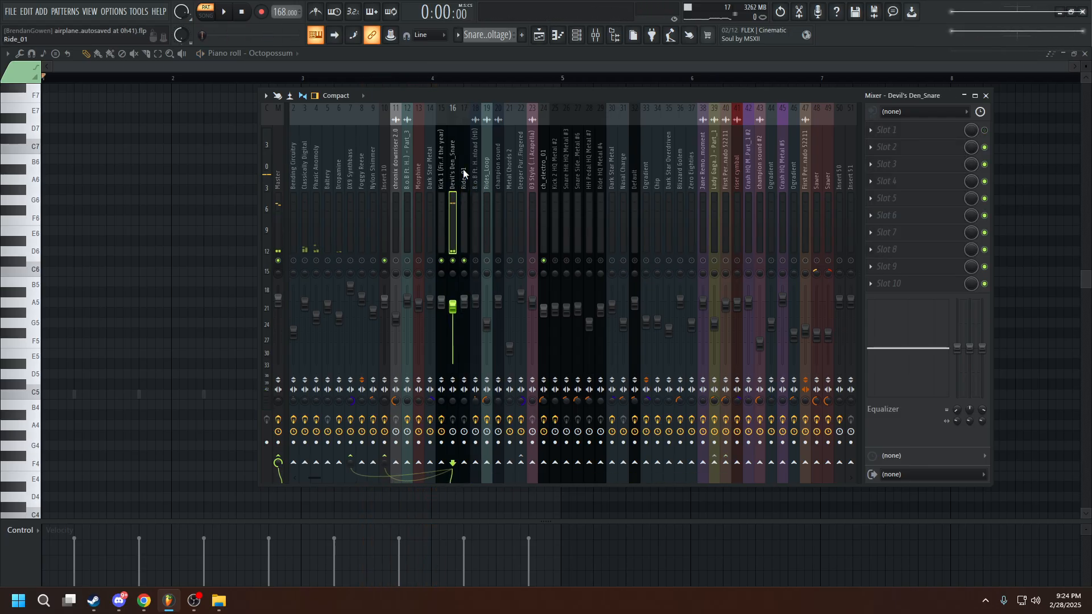
# Return to the playlist and highlight the Drop 1 clips on Tracks 8 to 13 along with the neighbouring sections' clips.
pyautogui.click(538, 34)
pyautogui.scroll(-4, 415, 150)
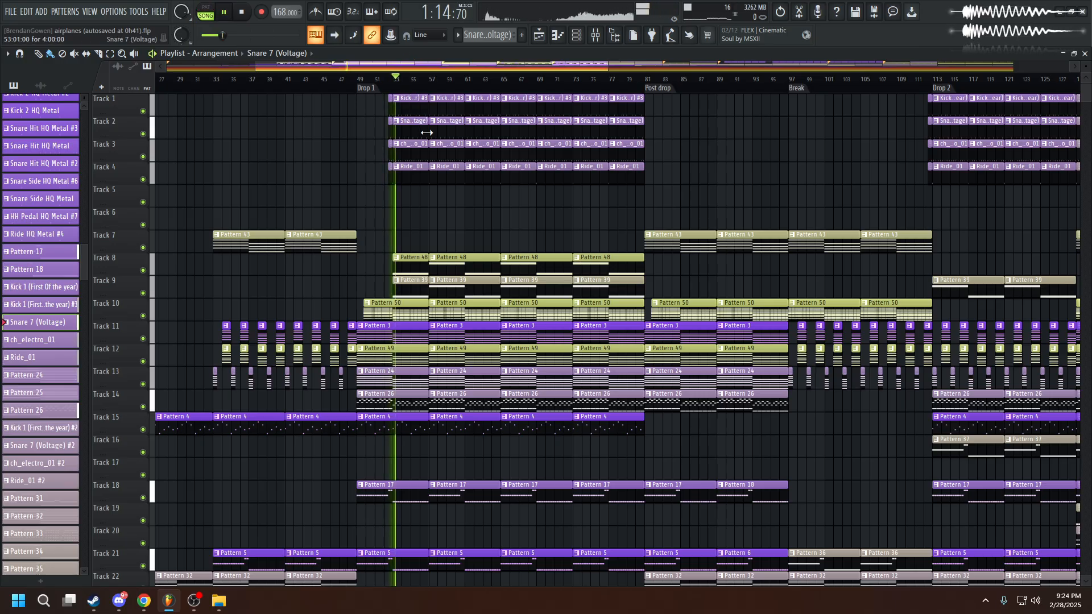
pyautogui.moveTo(627, 388); pyautogui.dragTo(356, 273)
pyautogui.scroll(3, 294, 370)
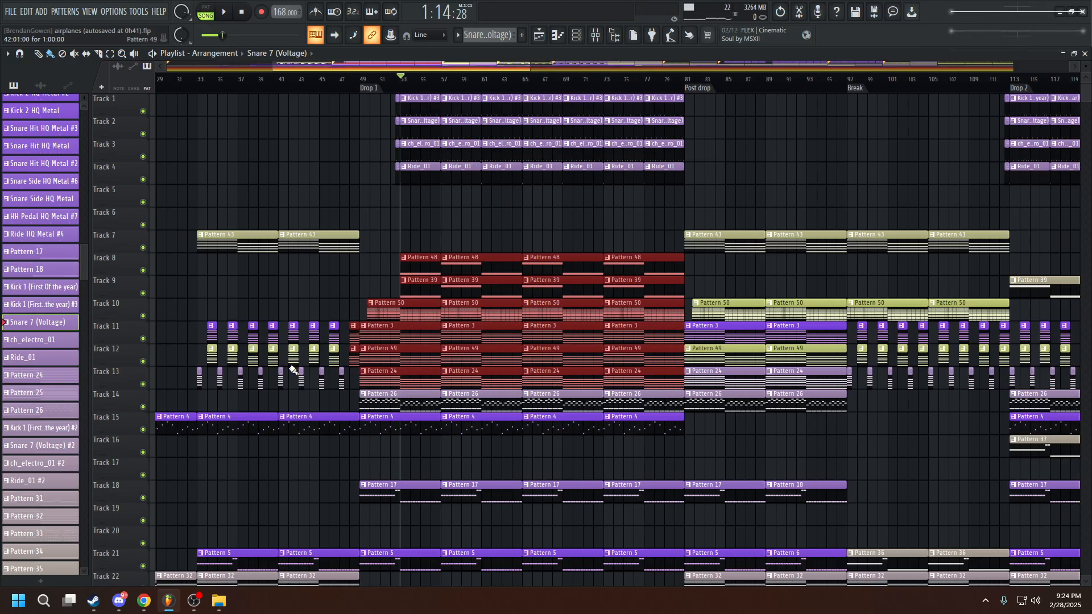
pyautogui.moveTo(384, 380); pyautogui.dragTo(152, 287)
pyautogui.moveTo(519, 384); pyautogui.dragTo(905, 229)
pyautogui.scroll(-3, 654, 364)
# Open a Drop 1 Pattern 26 clip from Track 14 in the piano roll and examine its Nylon Shimmer notes.
pyautogui.click(511, 400)
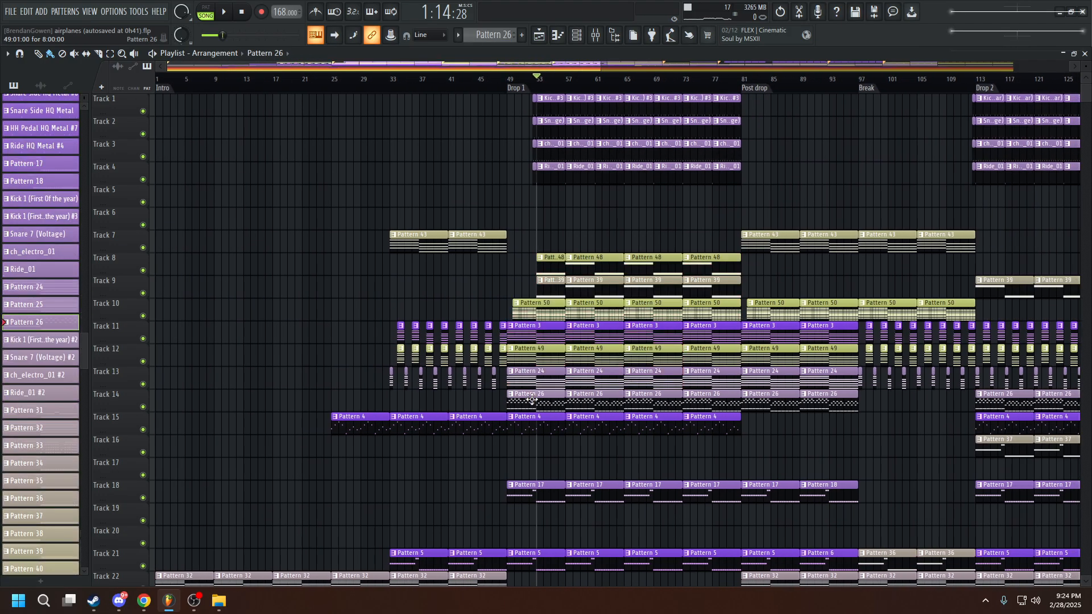
pyautogui.doubleClick(532, 400)
pyautogui.scroll(-10, 426, 358)
pyautogui.moveTo(817, 481); pyautogui.dragTo(29, 123)
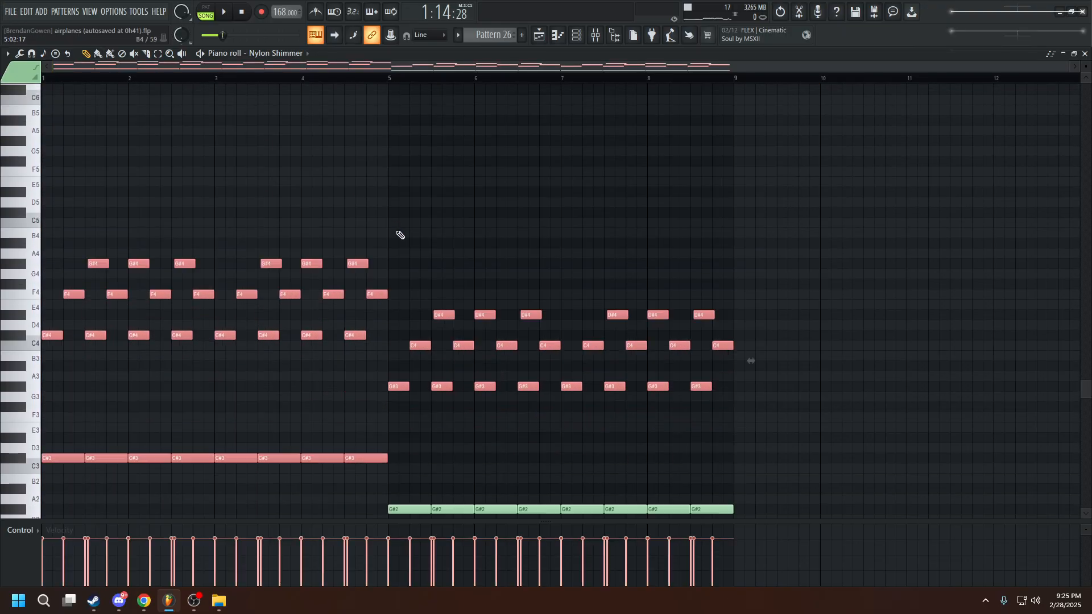
pyautogui.scroll(-3, 432, 222)
pyautogui.moveTo(804, 437); pyautogui.dragTo(30, 64)
# View the Nylon Shimmer mixer track's effects, bypass Fruity Mute 2, and play Pattern 26 on its own in pattern mode.
pyautogui.click(597, 38)
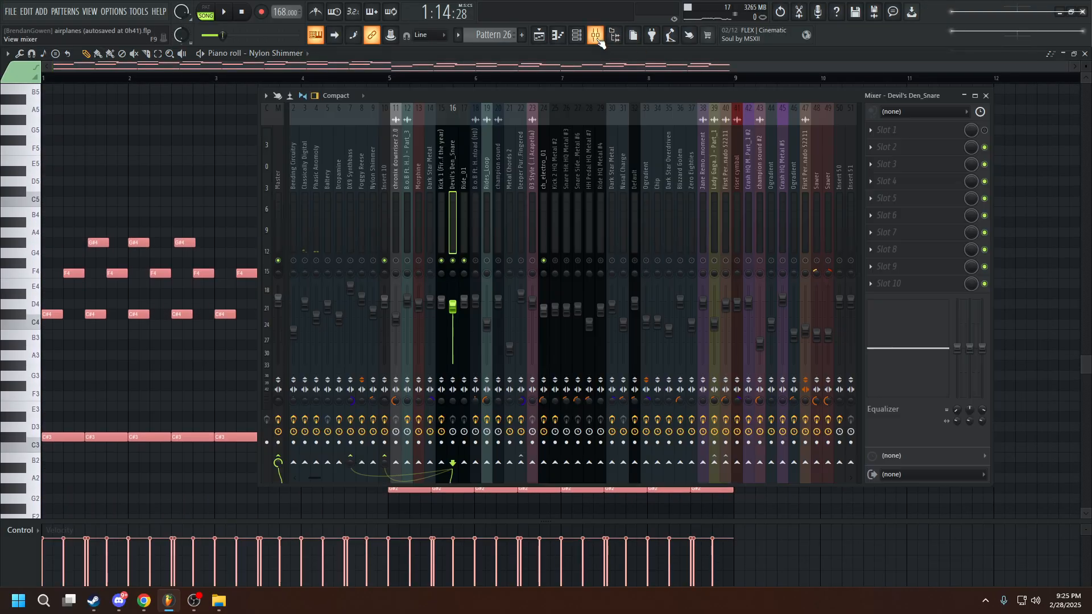
pyautogui.click(430, 187)
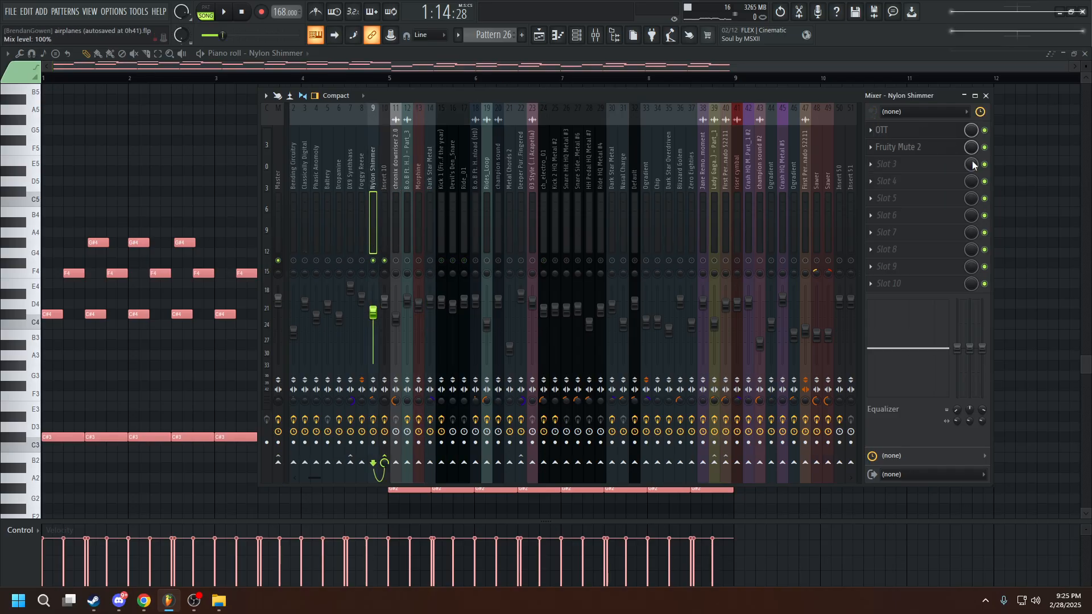
pyautogui.click(208, 15)
pyautogui.press('space')
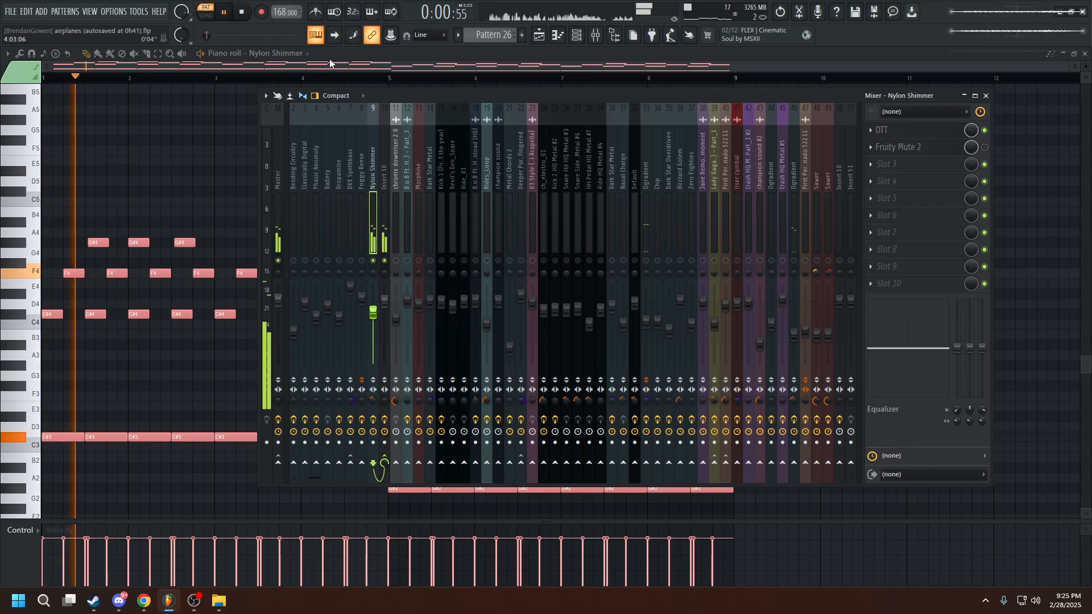
pyautogui.click(331, 59)
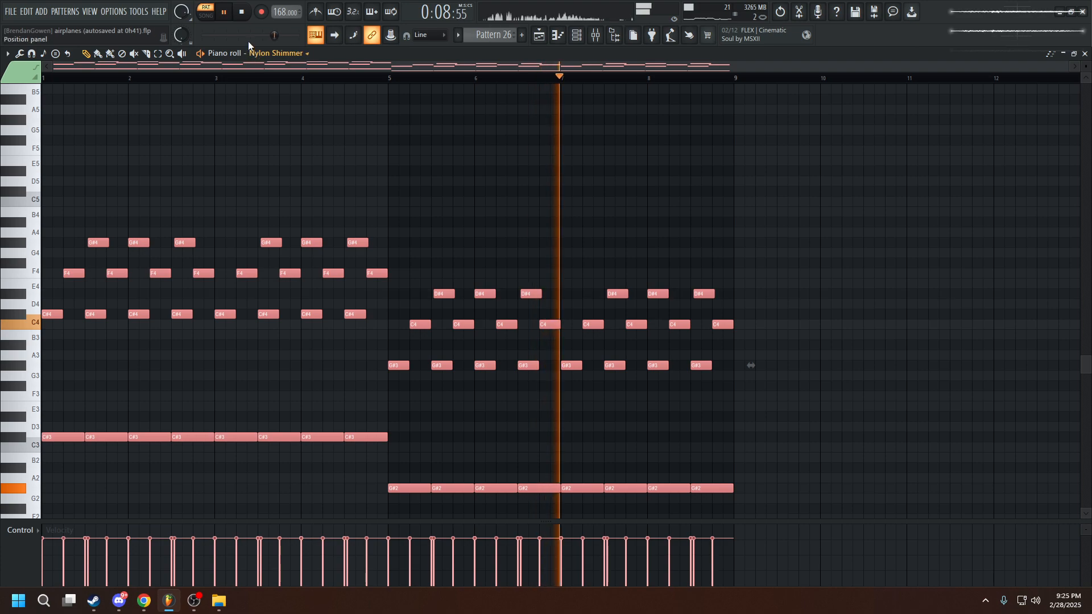
pyautogui.press('space')
# Unsolo the mixer tracks and re-enable Fruity Mute 2 on the Nylon Shimmer track.
pyautogui.click(596, 41)
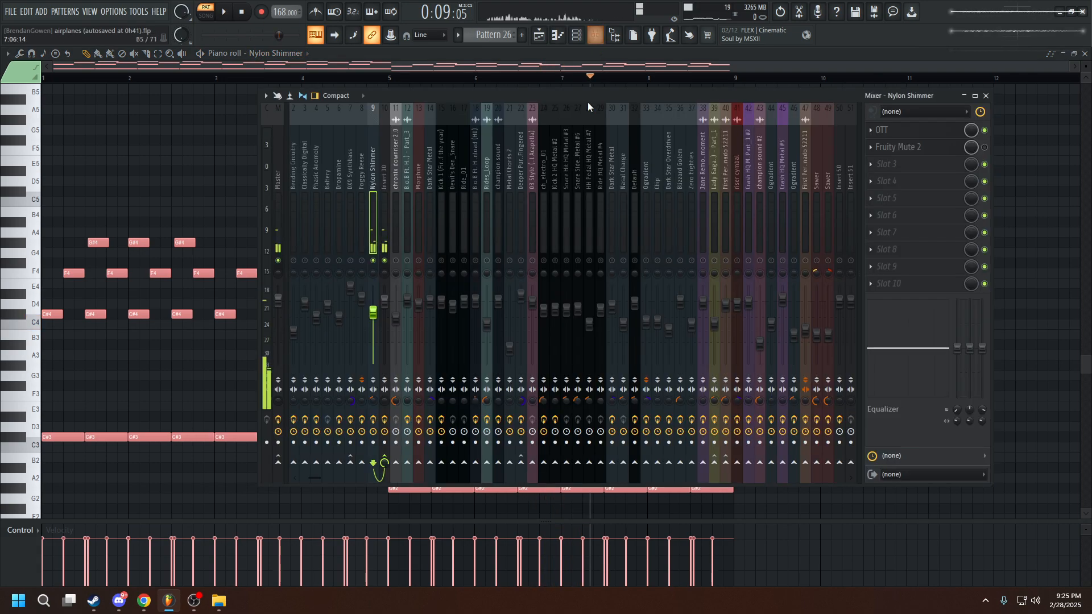
pyautogui.rightClick(385, 261)
pyautogui.moveTo(990, 150); pyautogui.dragTo(981, 148)
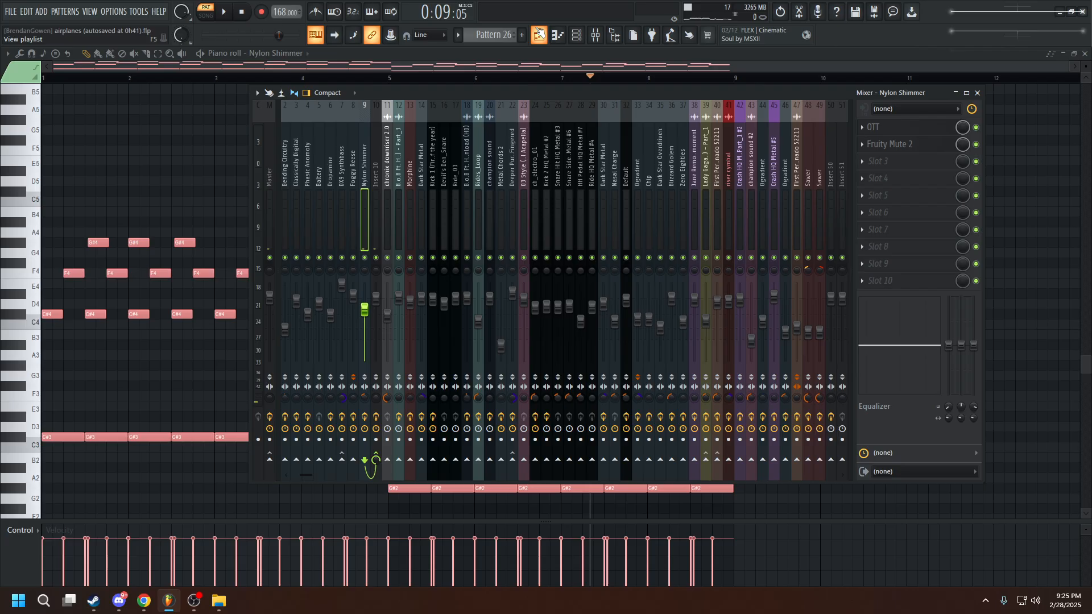
# Select the Pattern 24 and Pattern 26 clips on playlist Tracks 13 and 14 across Drop 1 and the post drop.
pyautogui.click(539, 35)
pyautogui.scroll(-3, 569, 341)
pyautogui.moveTo(338, 343); pyautogui.dragTo(318, 286)
pyautogui.scroll(-1, 516, 436)
pyautogui.scroll(-1, 526, 387)
pyautogui.moveTo(511, 360); pyautogui.dragTo(348, 335)
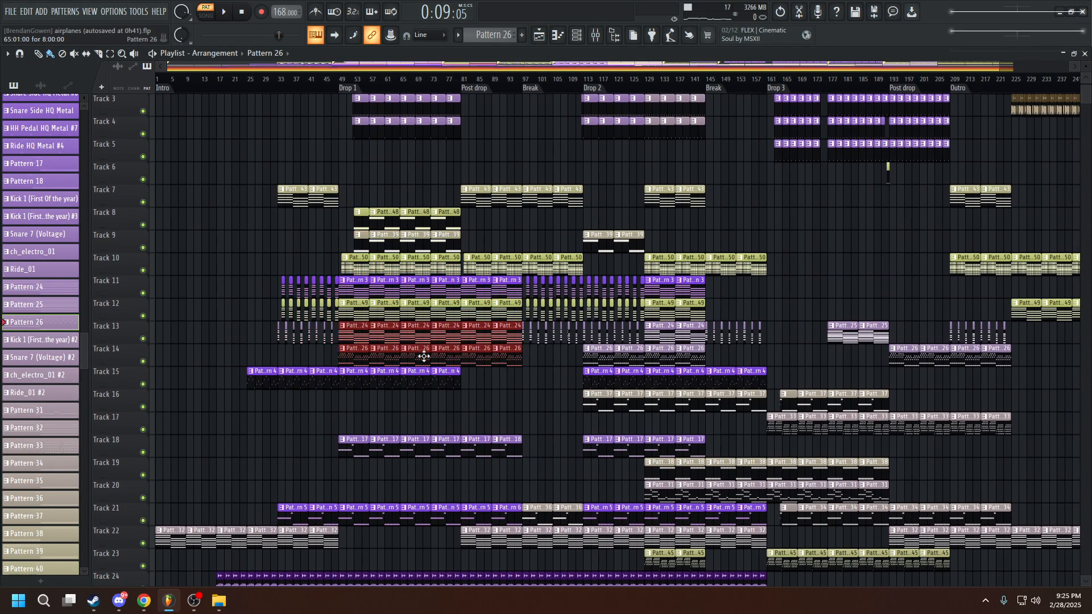
# Play Drop 1 in song mode from bar 49 with all mixer tracks active and review its playlist tracks.
pyautogui.scroll(2, 424, 357)
pyautogui.moveTo(448, 84); pyautogui.dragTo(367, 84)
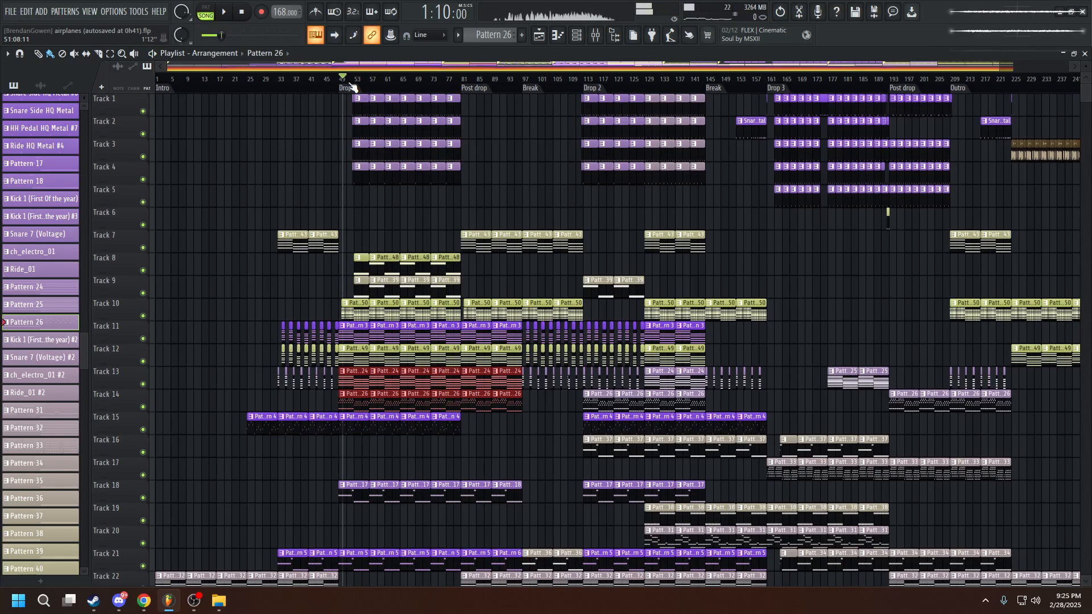
pyautogui.press('space')
pyautogui.scroll(-8, 444, 173)
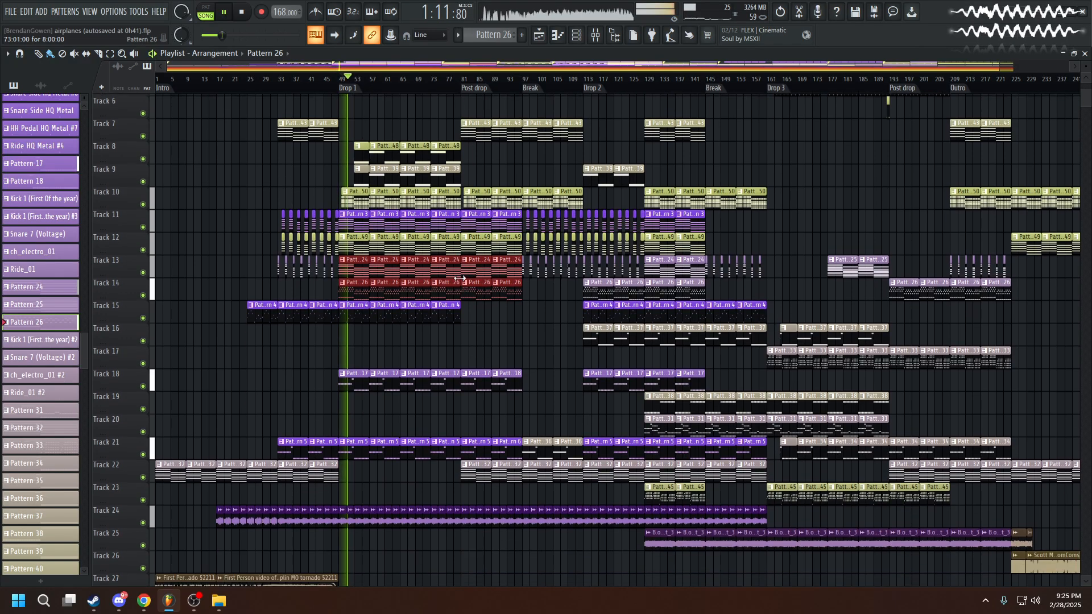
pyautogui.scroll(2, 503, 198)
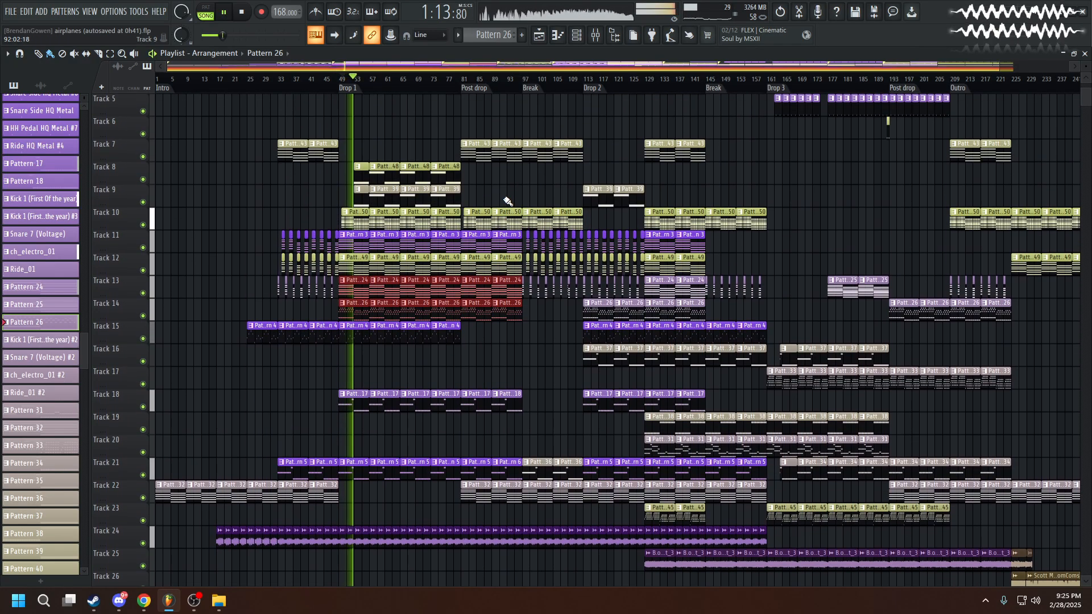
pyautogui.scroll(5, 513, 204)
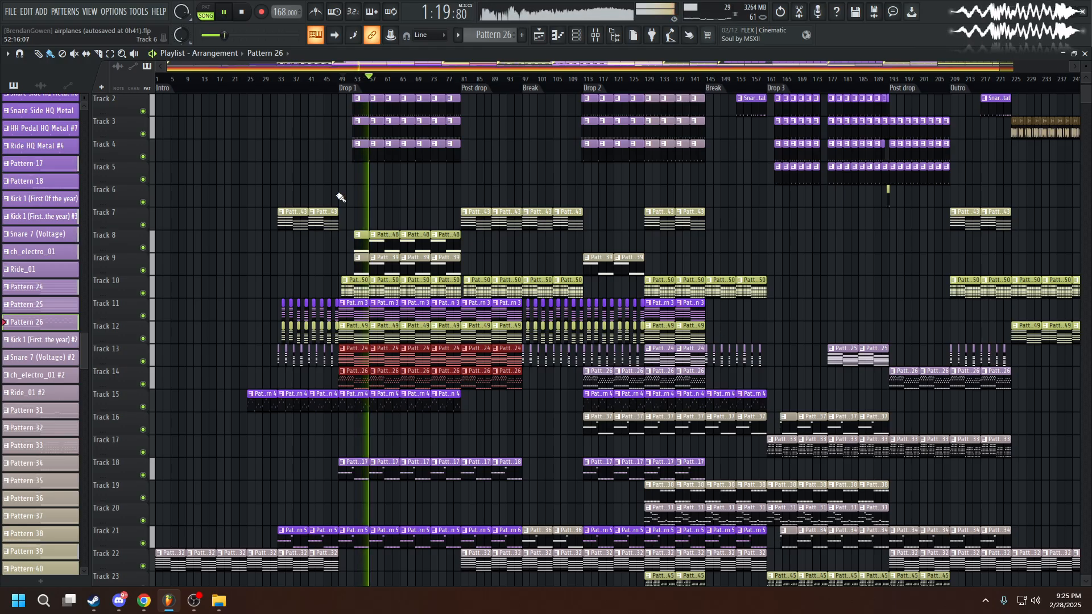
# View the Master mixer track's effect chain, inspect its Fruity Limiter during playback, and close the limiter.
pyautogui.click(595, 35)
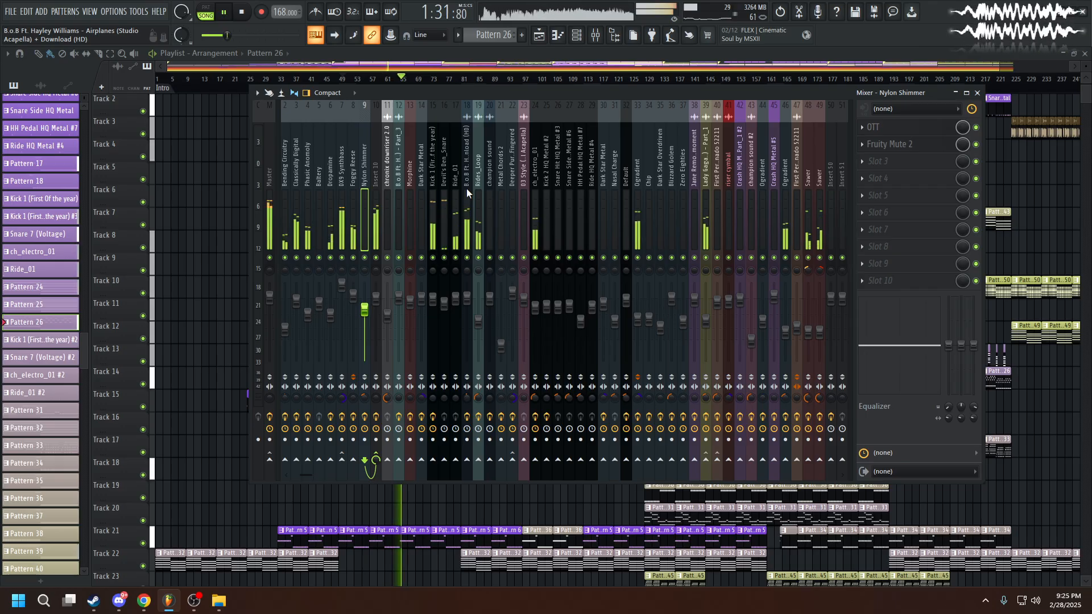
pyautogui.click(270, 199)
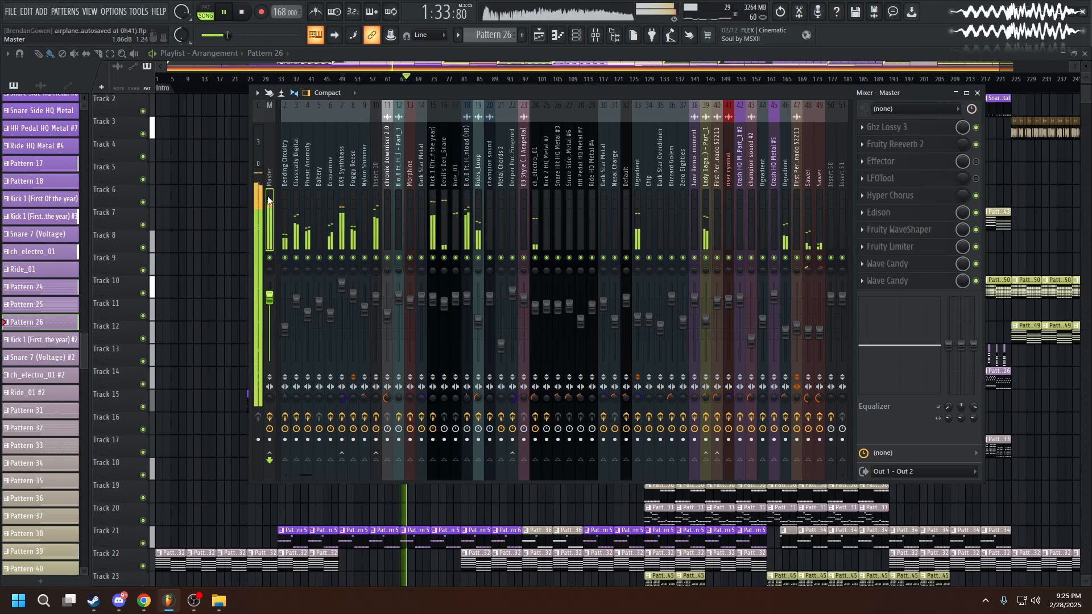
pyautogui.click(884, 248)
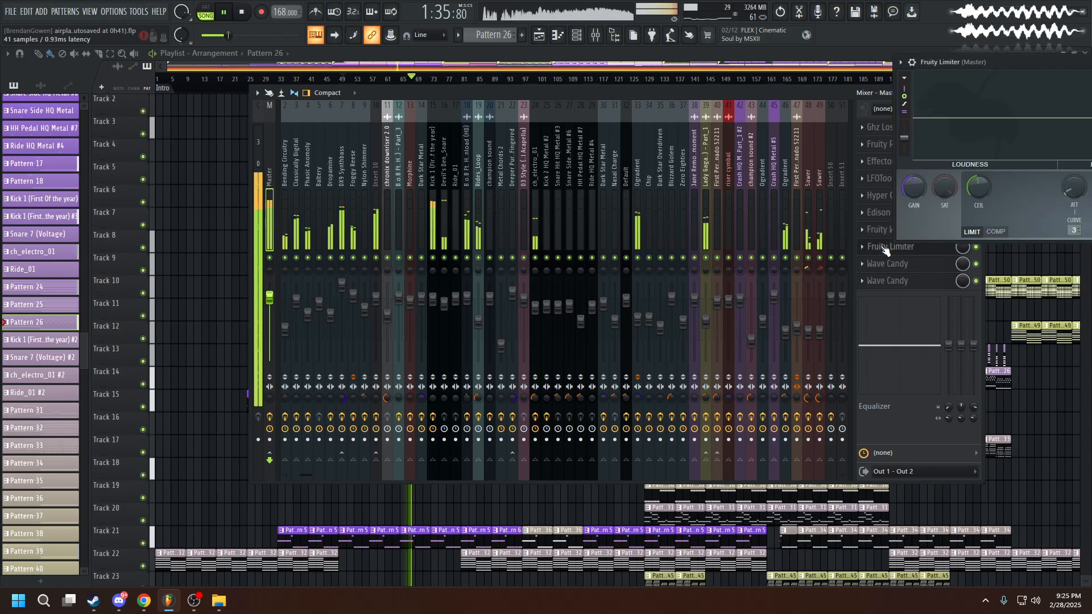
pyautogui.moveTo(958, 52); pyautogui.dragTo(351, 96)
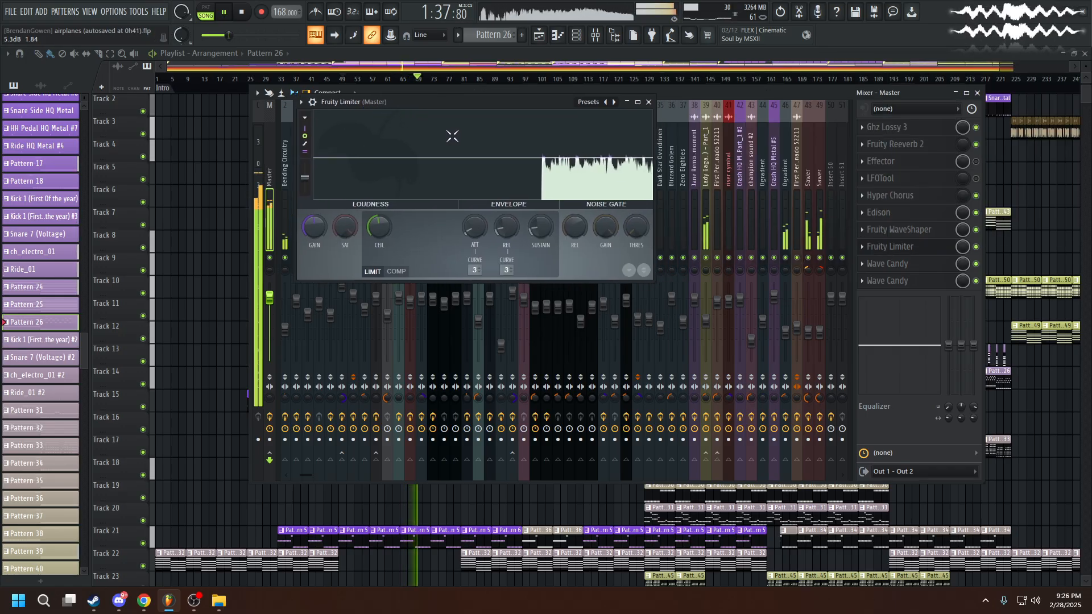
pyautogui.moveTo(438, 109); pyautogui.dragTo(323, 142)
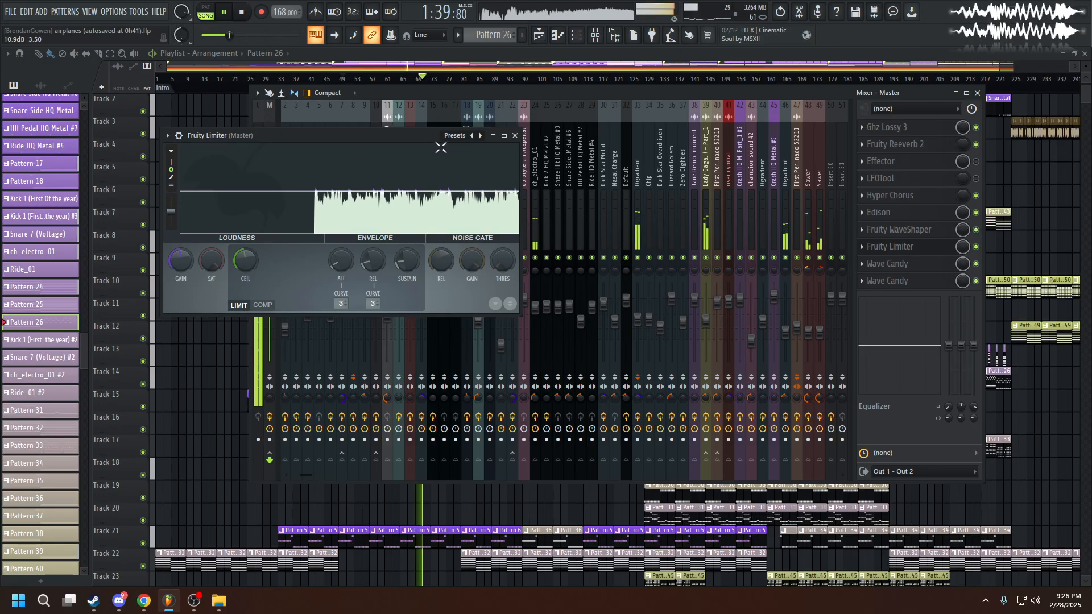
pyautogui.click(517, 136)
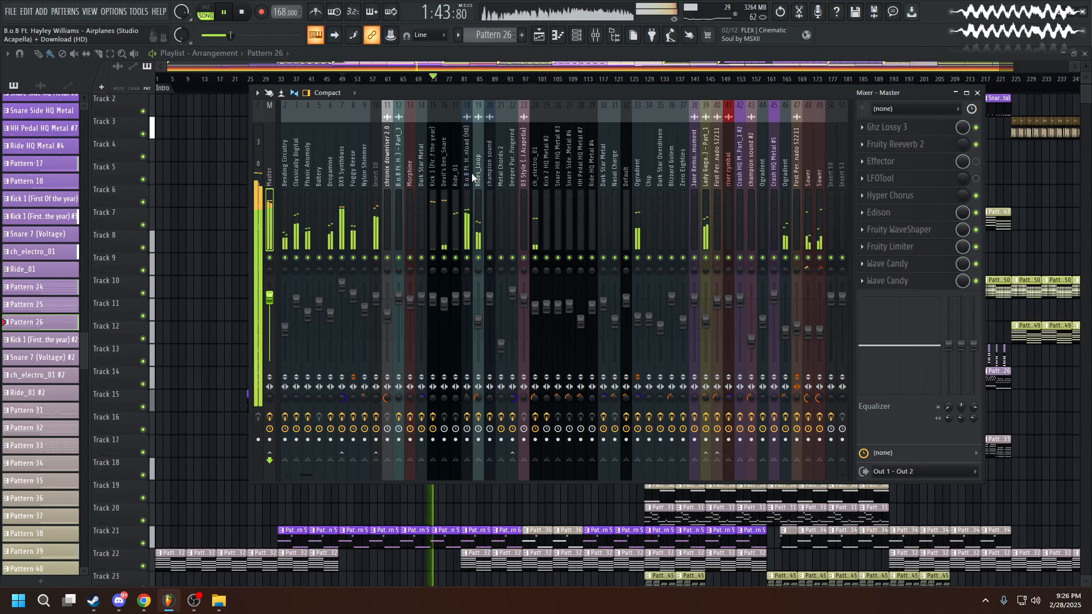
# Inspect Ghz Lossy 3's Loss amount on the Lady Gaga Telephone mixer track while playback runs through the post drop.
pyautogui.click(710, 171)
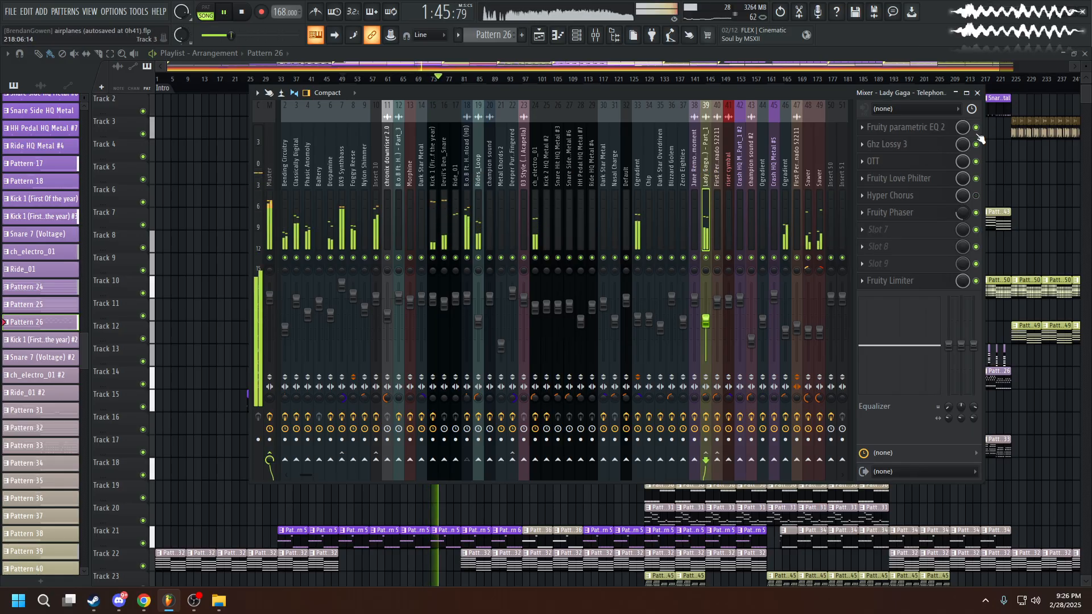
pyautogui.click(887, 143)
pyautogui.moveTo(237, 167); pyautogui.dragTo(454, 154)
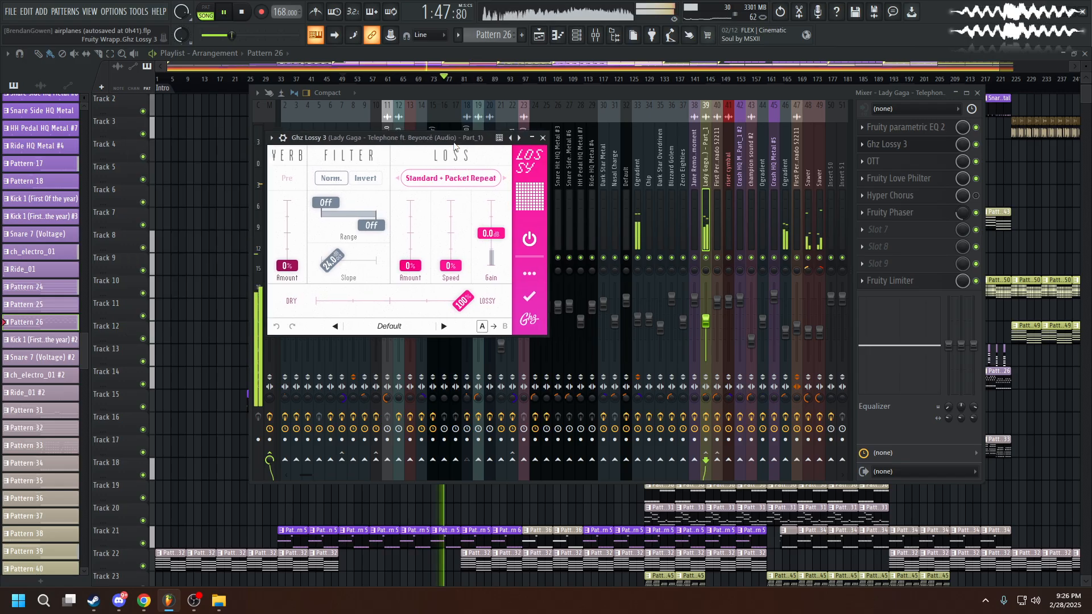
pyautogui.moveTo(411, 266); pyautogui.dragTo(418, 223)
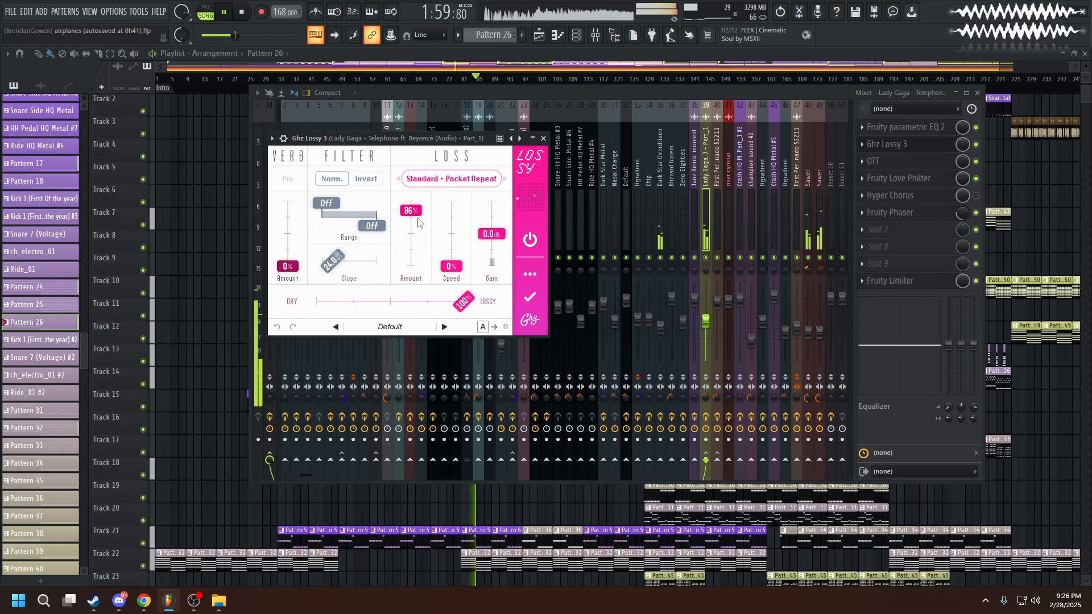
pyautogui.moveTo(418, 222); pyautogui.dragTo(418, 223)
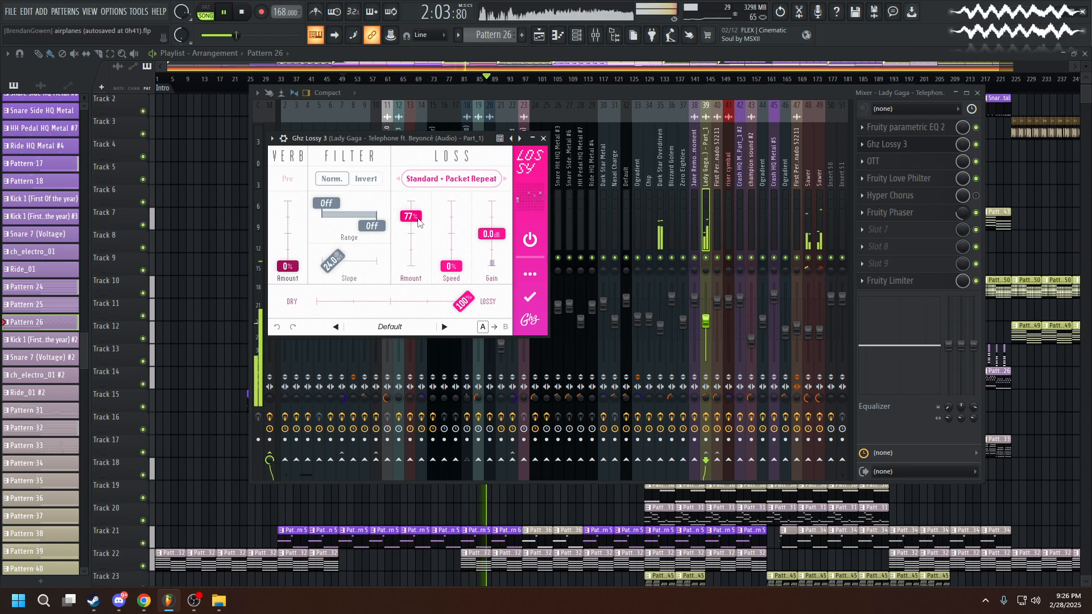
pyautogui.moveTo(419, 222); pyautogui.dragTo(418, 225)
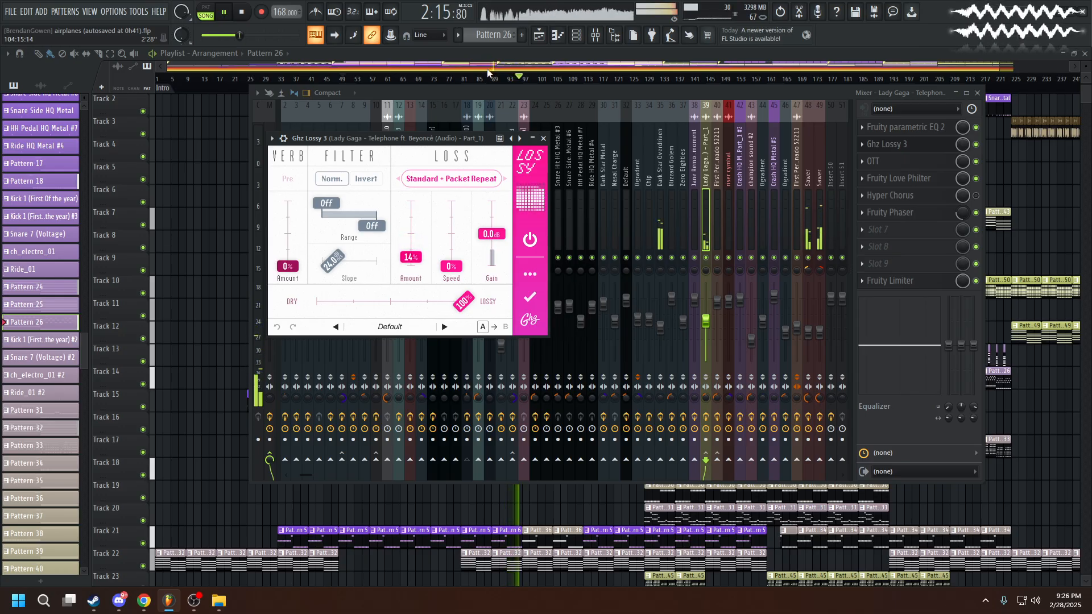
# Stop playback, select the Post drop section from bar 81 to bar 97, and examine its clips across the playlist tracks.
pyautogui.click(489, 71)
pyautogui.press('space')
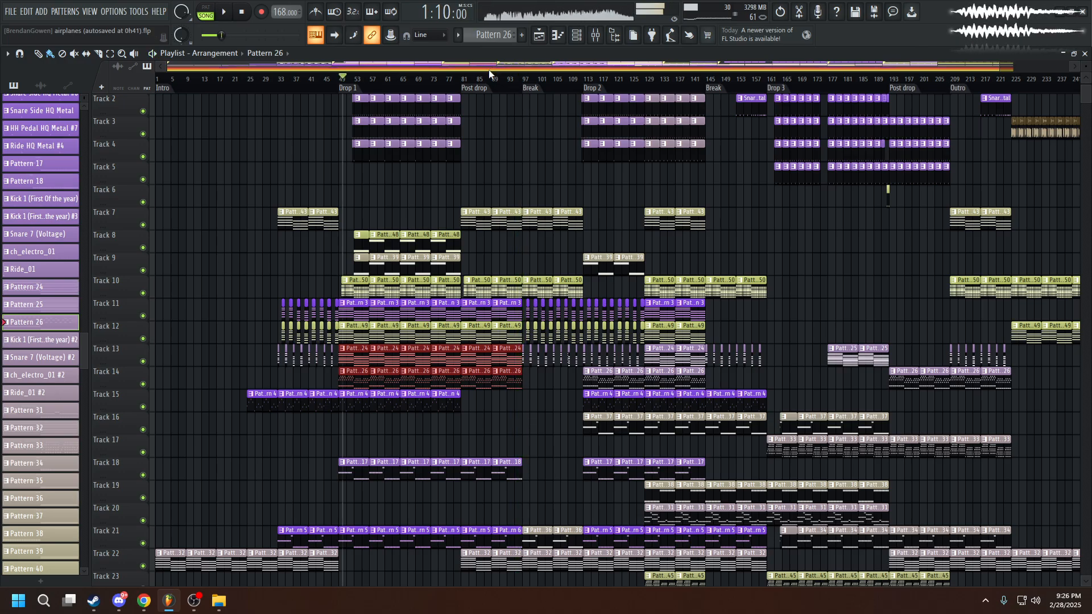
pyautogui.moveTo(462, 80); pyautogui.dragTo(523, 80)
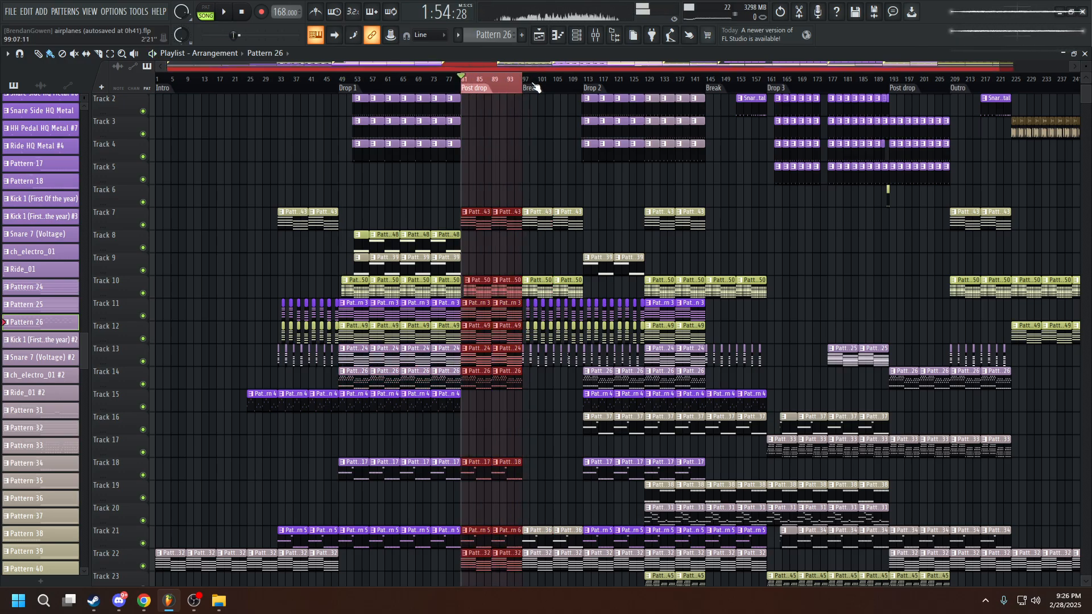
pyautogui.scroll(4, 512, 244)
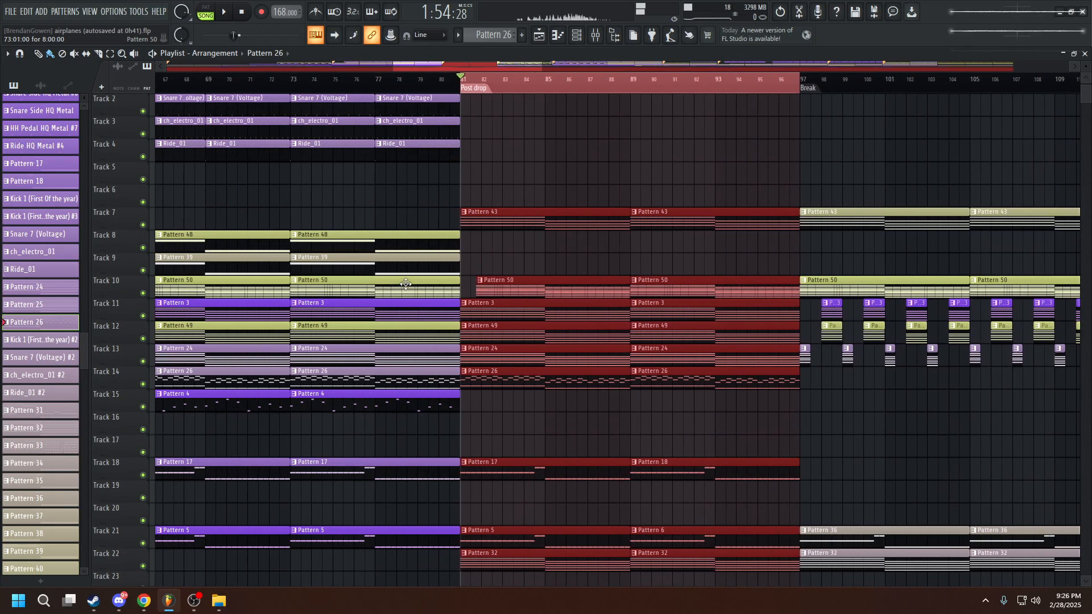
pyautogui.scroll(-5, 483, 398)
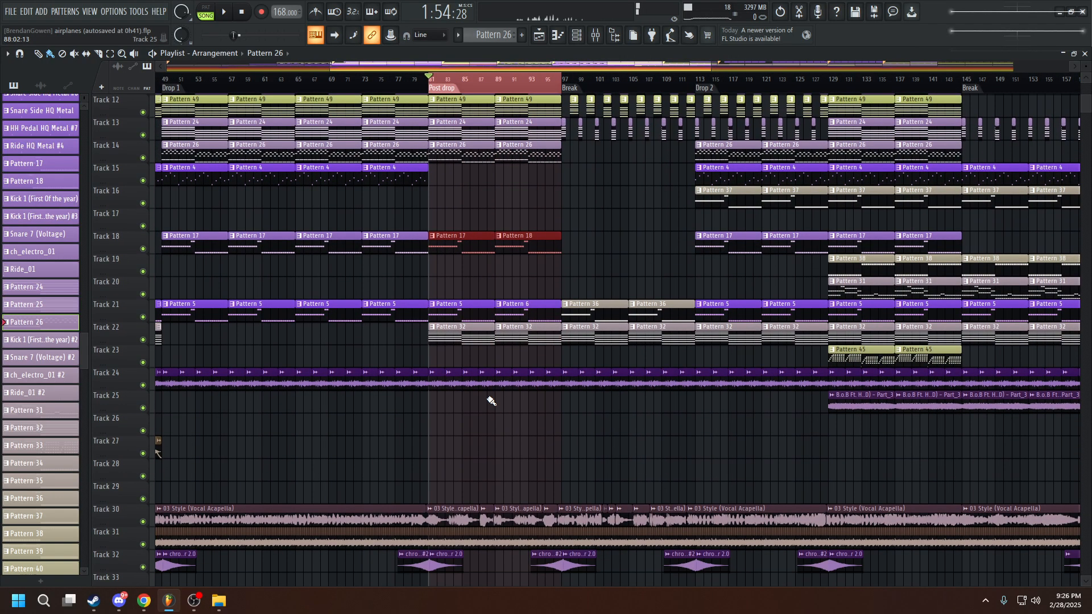
# View Pattern 32's Morphine chord notes in the piano roll, then return to the playlist.
pyautogui.scroll(2, 455, 334)
pyautogui.doubleClick(455, 334)
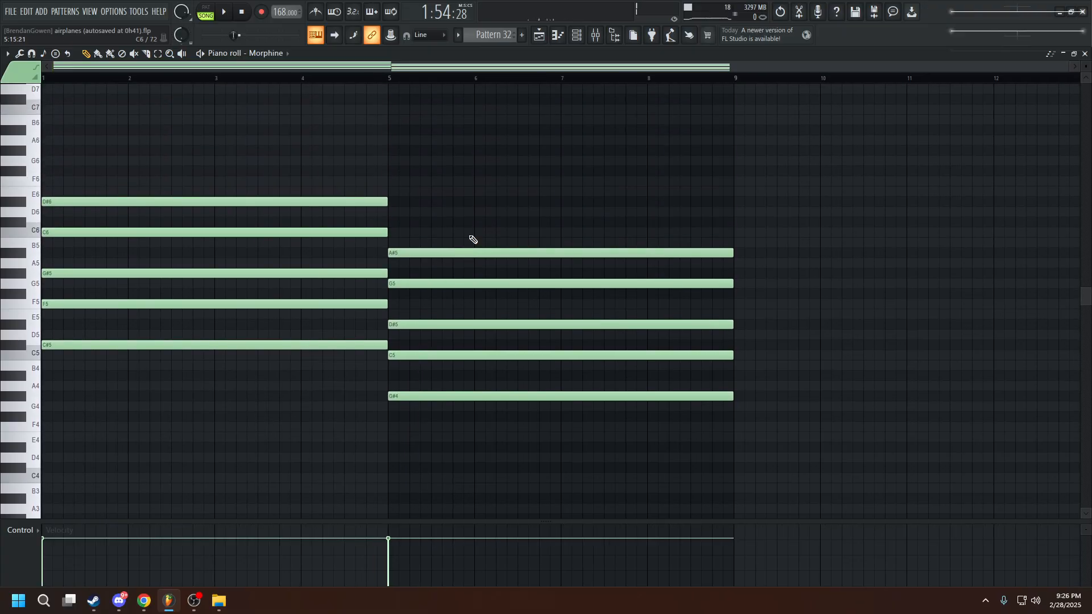
pyautogui.click(540, 36)
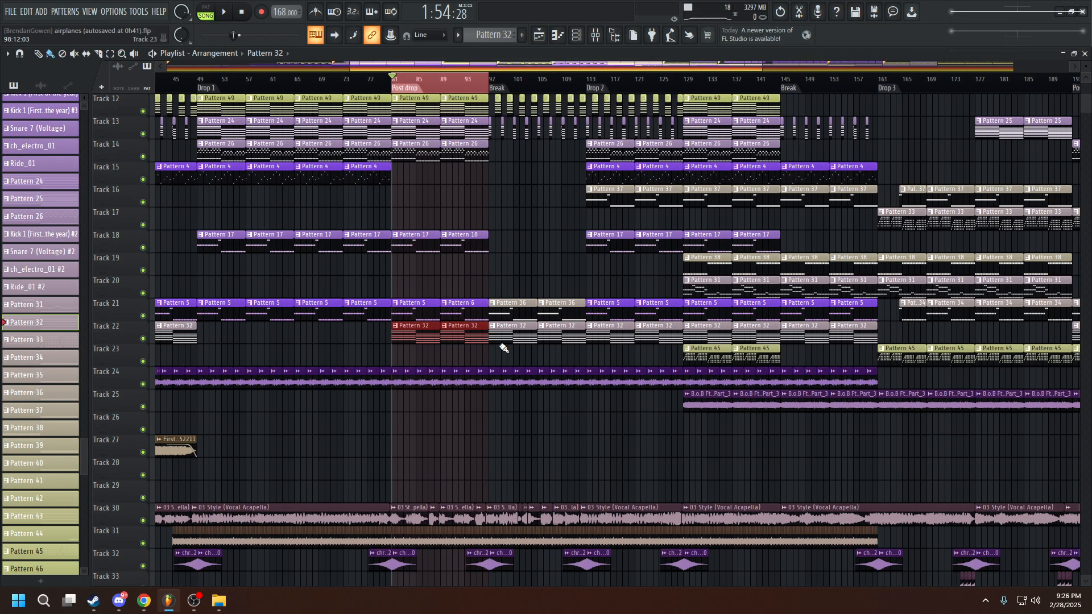
# Examine the post drop's playlist tracks, selecting its Pattern 5, Pattern 6 and Pattern 43 clips, and glance at the mixer.
pyautogui.scroll(2, 501, 346)
pyautogui.moveTo(447, 302); pyautogui.dragTo(353, 318)
pyautogui.scroll(5, 390, 322)
pyautogui.scroll(1, 478, 382)
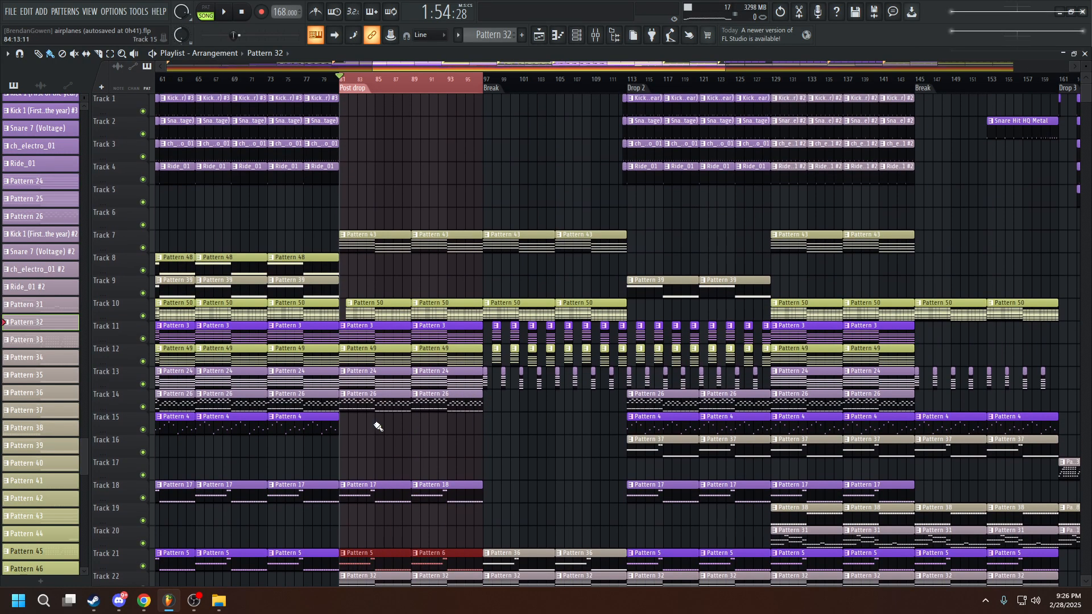
pyautogui.moveTo(379, 427); pyautogui.dragTo(209, 425)
pyautogui.moveTo(365, 215); pyautogui.dragTo(421, 208)
pyautogui.scroll(-3, 450, 266)
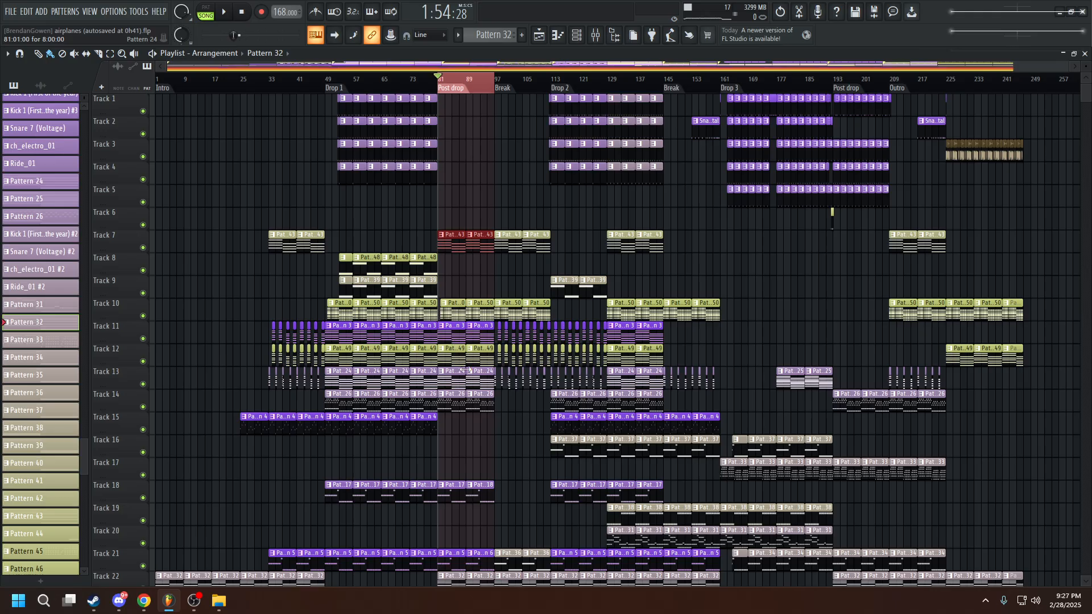
pyautogui.scroll(3, 481, 284)
pyautogui.scroll(-6, 463, 373)
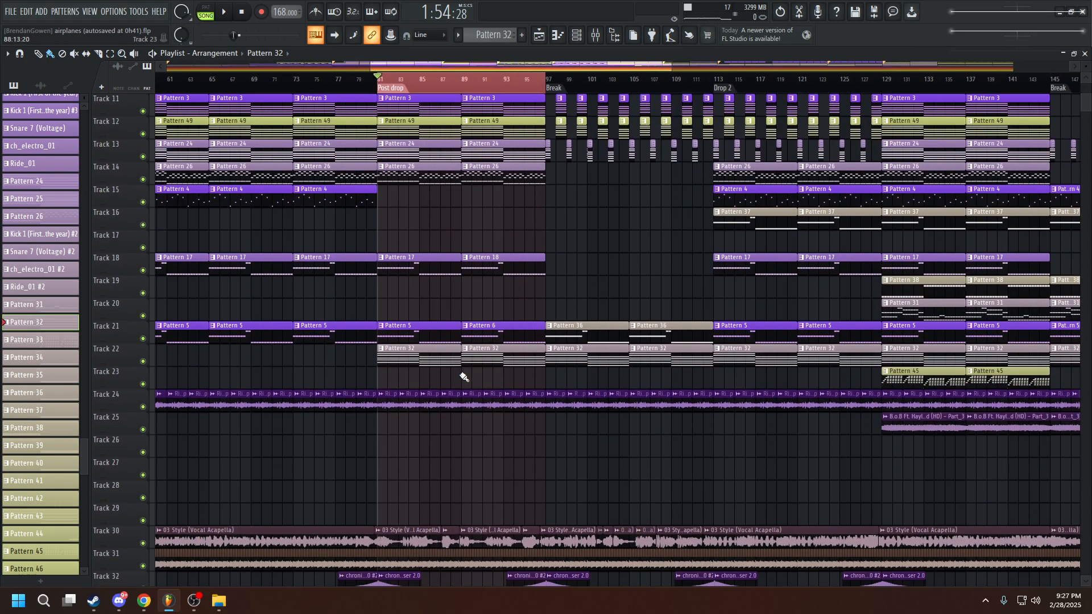
pyautogui.click(595, 36)
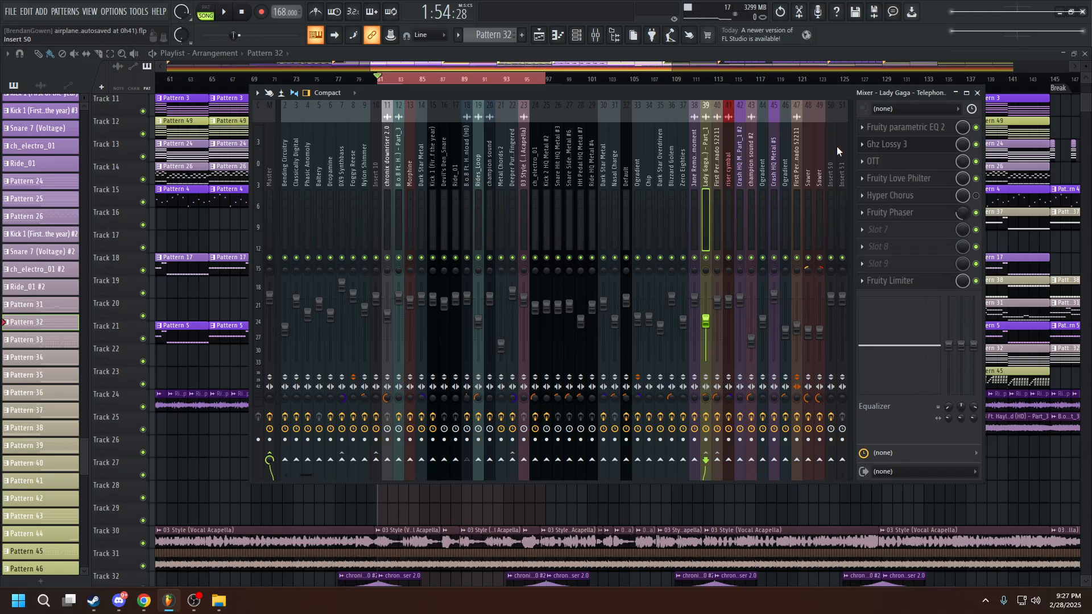
pyautogui.click(554, 68)
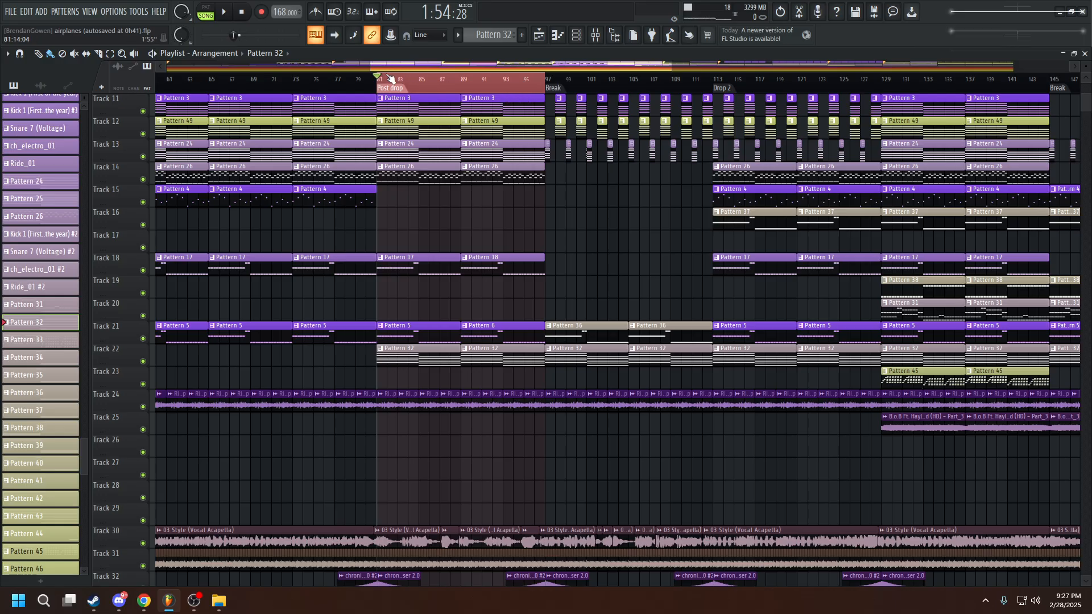
# Clear the post drop time selection and place the playhead at the Post drop marker on bar 81.
pyautogui.doubleClick(422, 79)
pyautogui.scroll(-6, 318, 106)
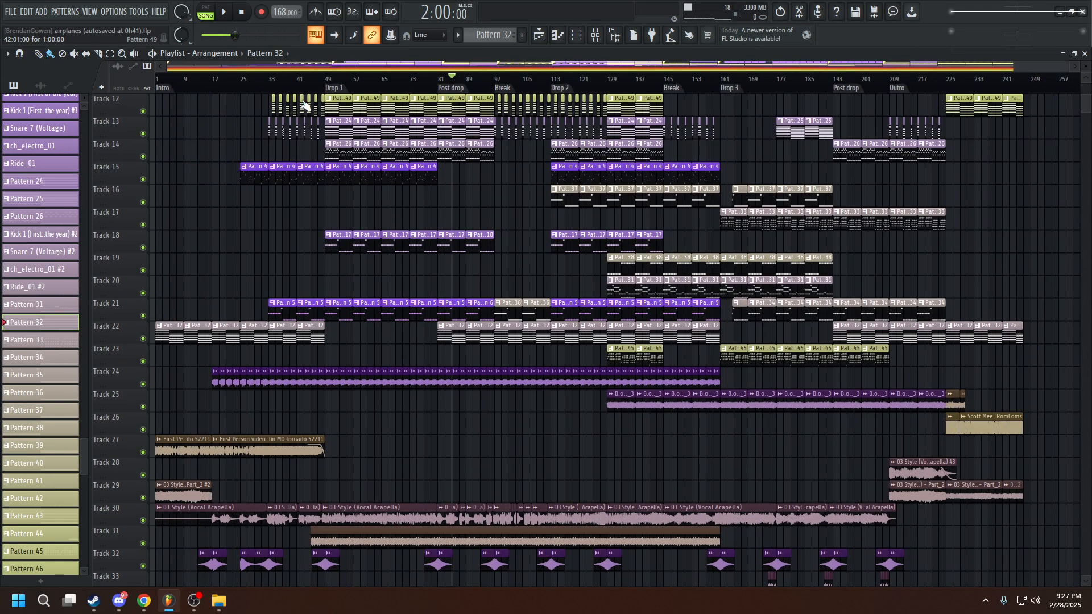
pyautogui.moveTo(180, 80); pyautogui.dragTo(4, 46)
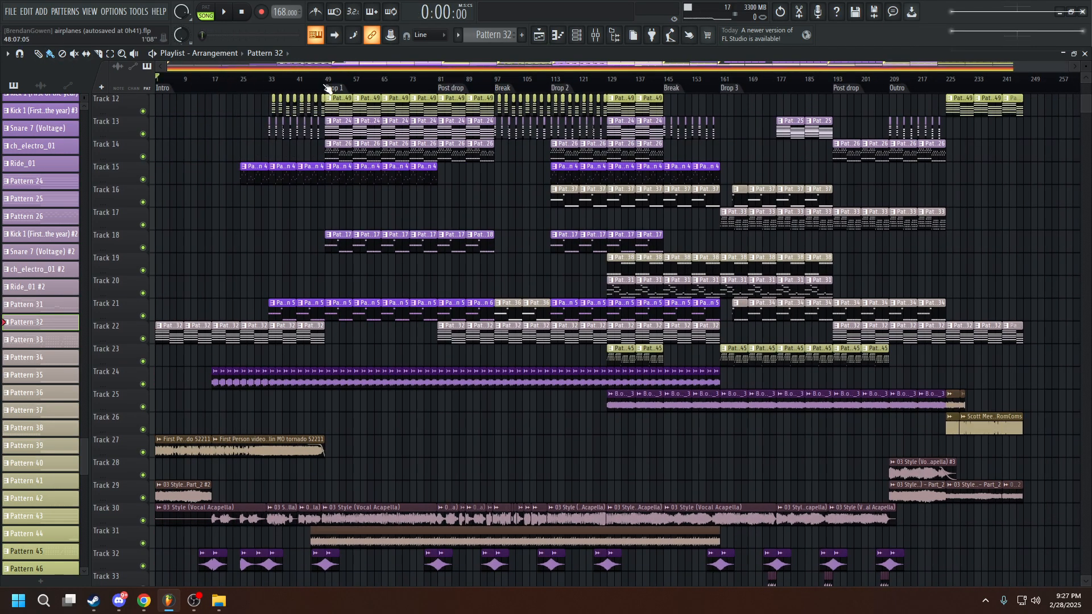
pyautogui.click(443, 79)
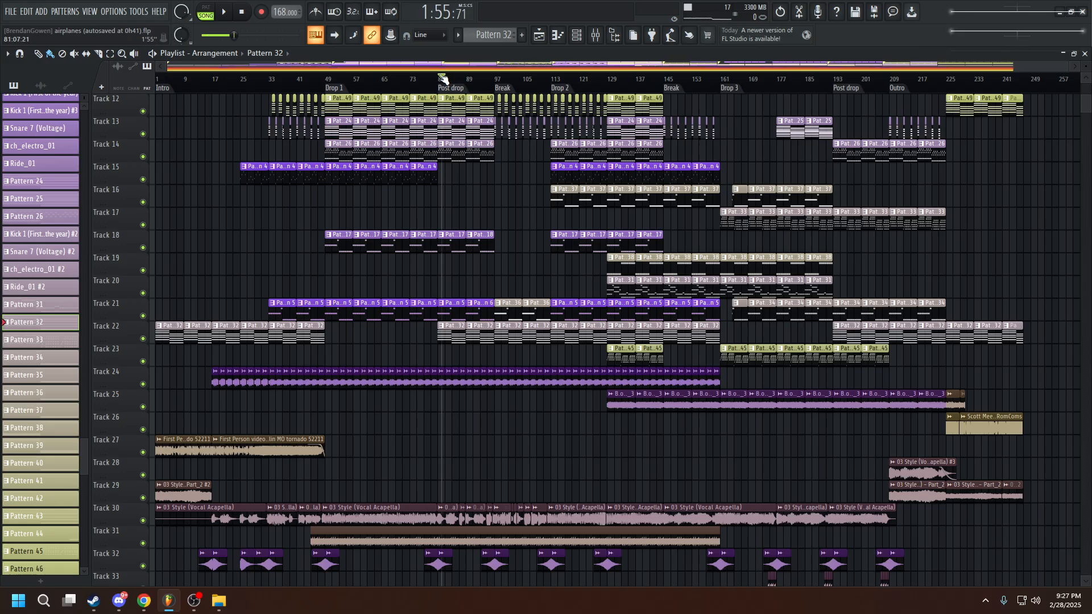
pyautogui.click(440, 77)
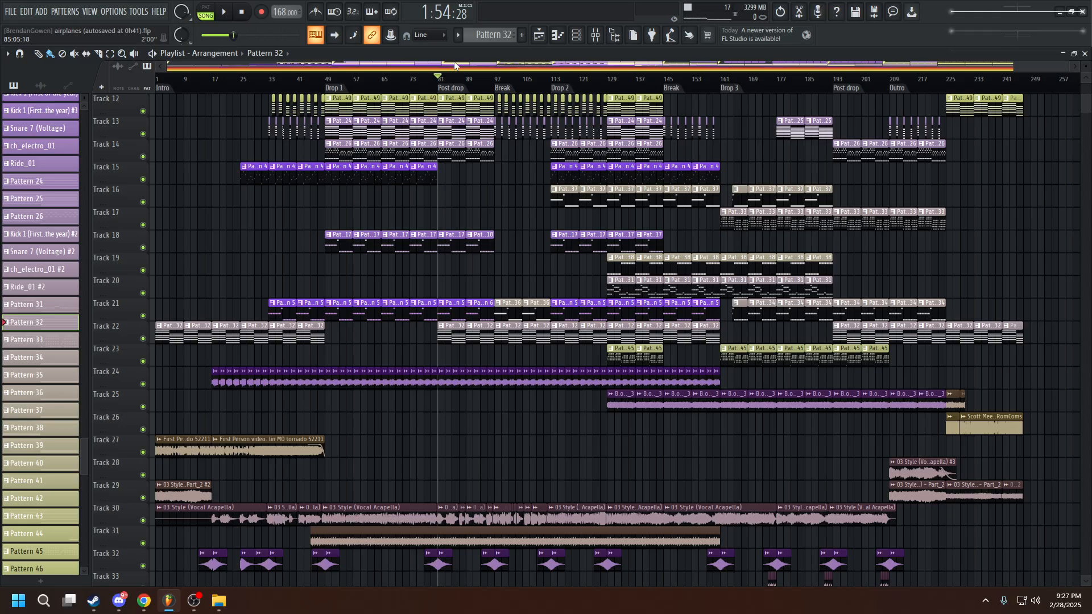
# Play the post drop with the Lady Gaga Telephone mixer track soloed, comparing its sound with effect slots disabled and enabled.
pyautogui.click(223, 16)
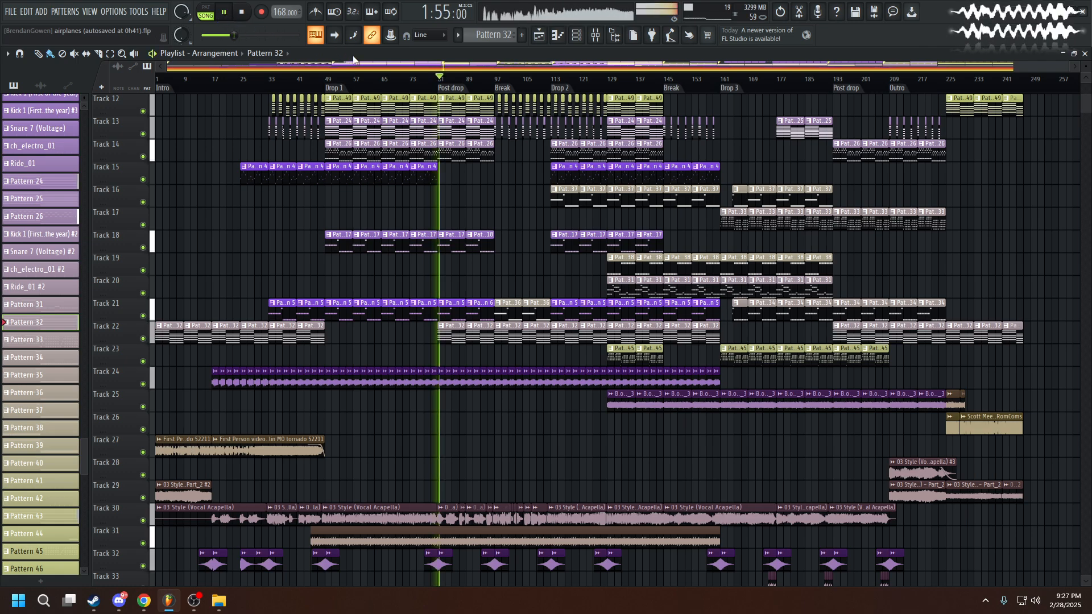
pyautogui.press('F9')
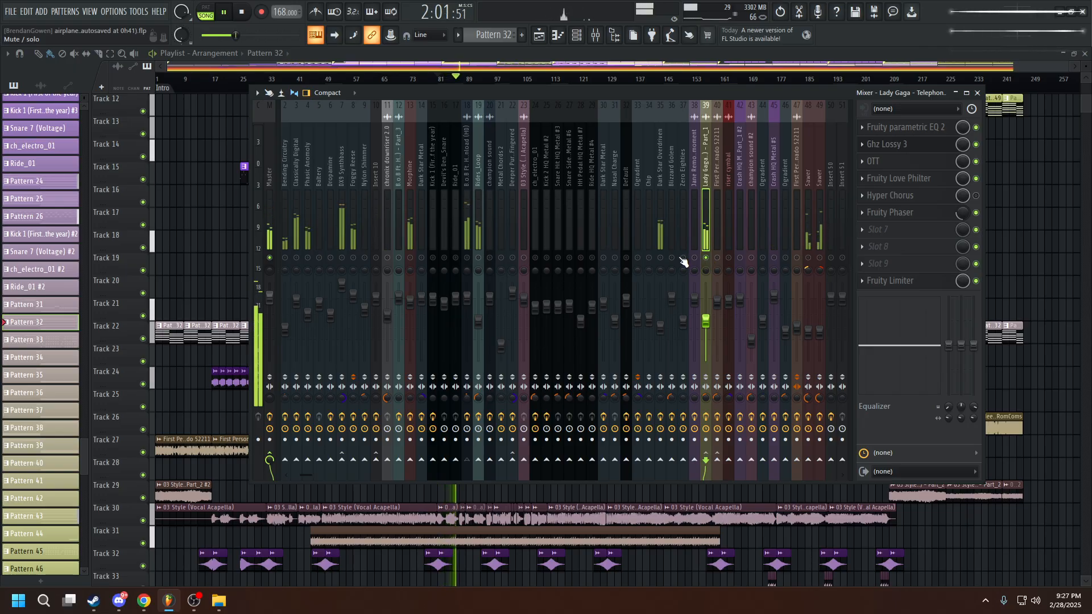
pyautogui.press('space')
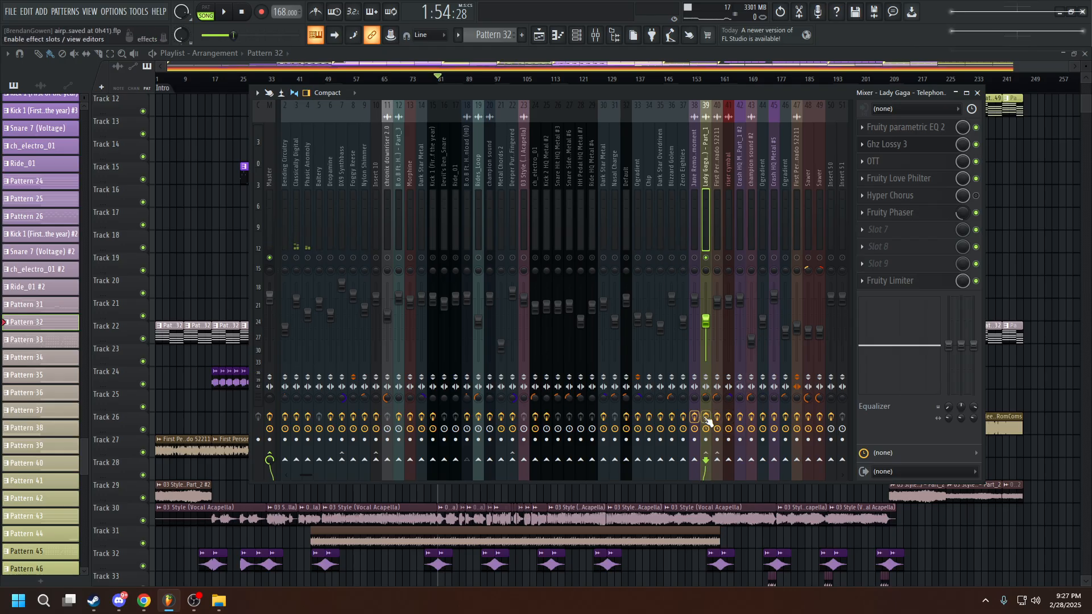
pyautogui.press('space')
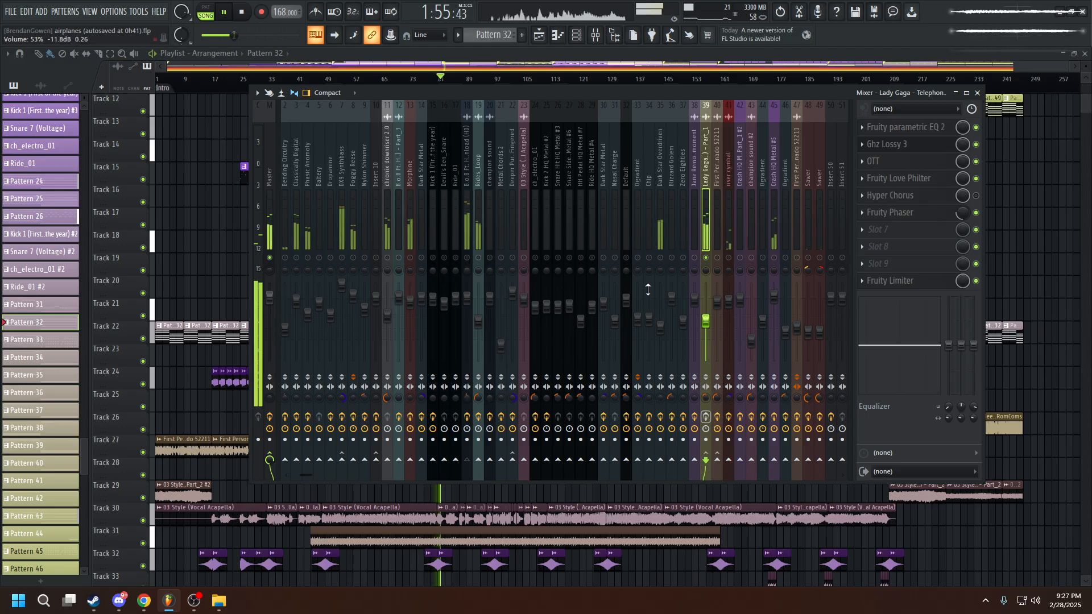
pyautogui.click(710, 417)
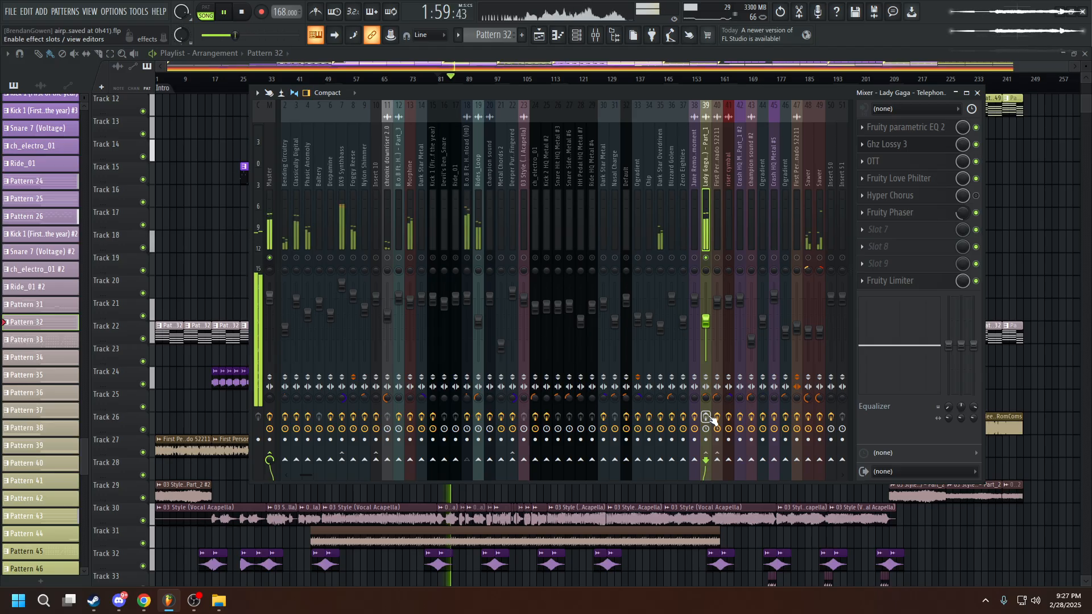
pyautogui.click(709, 417)
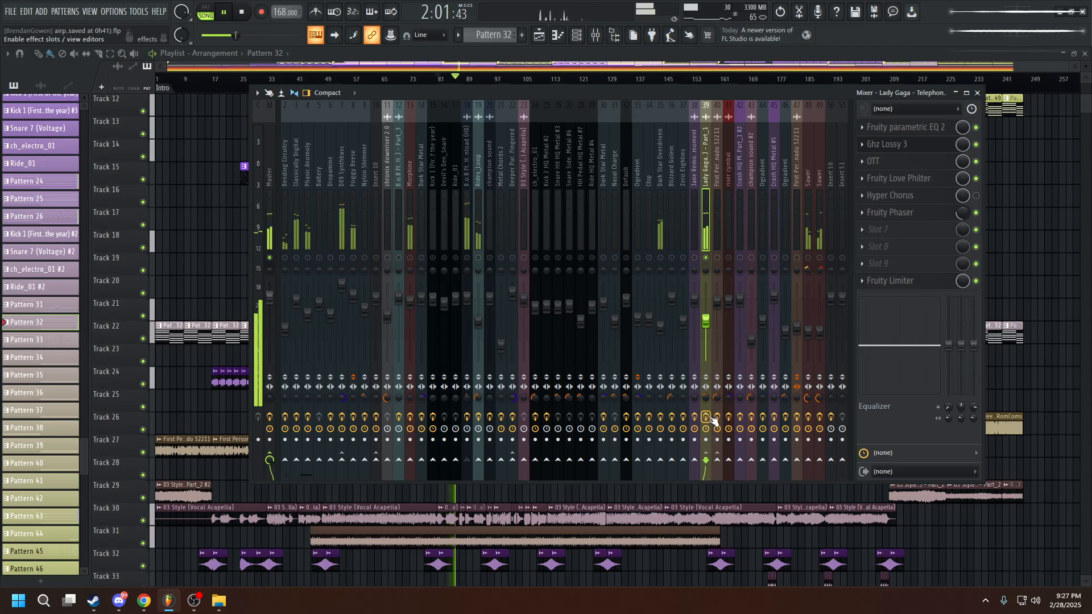
pyautogui.press('space')
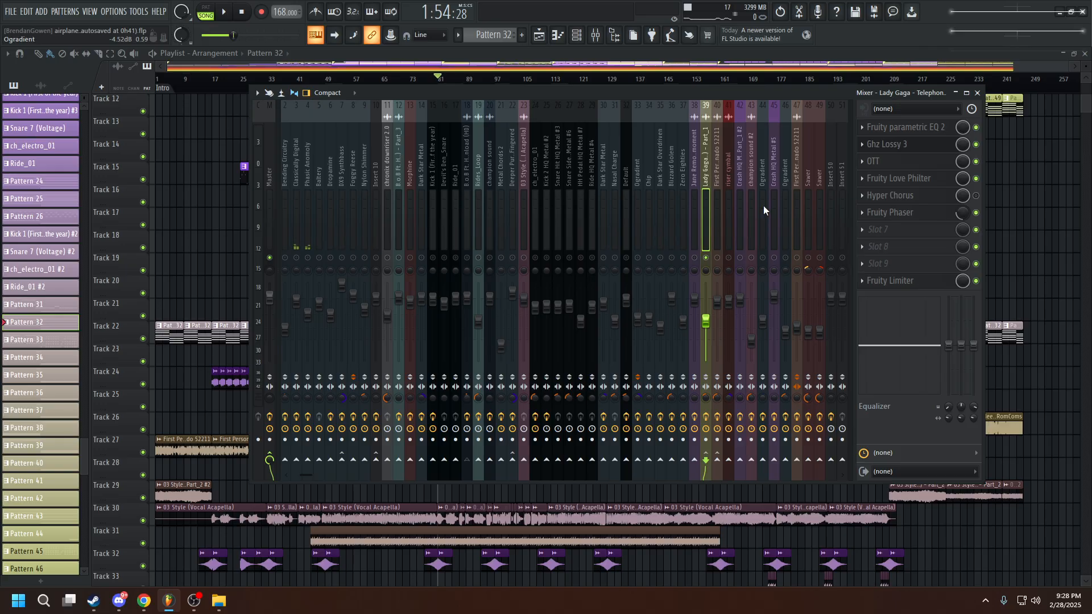
pyautogui.click(977, 93)
# Select the 03 Style (Vocal Acapella) clips in the post drop on Track 30 and examine how they are chopped.
pyautogui.scroll(4, 642, 113)
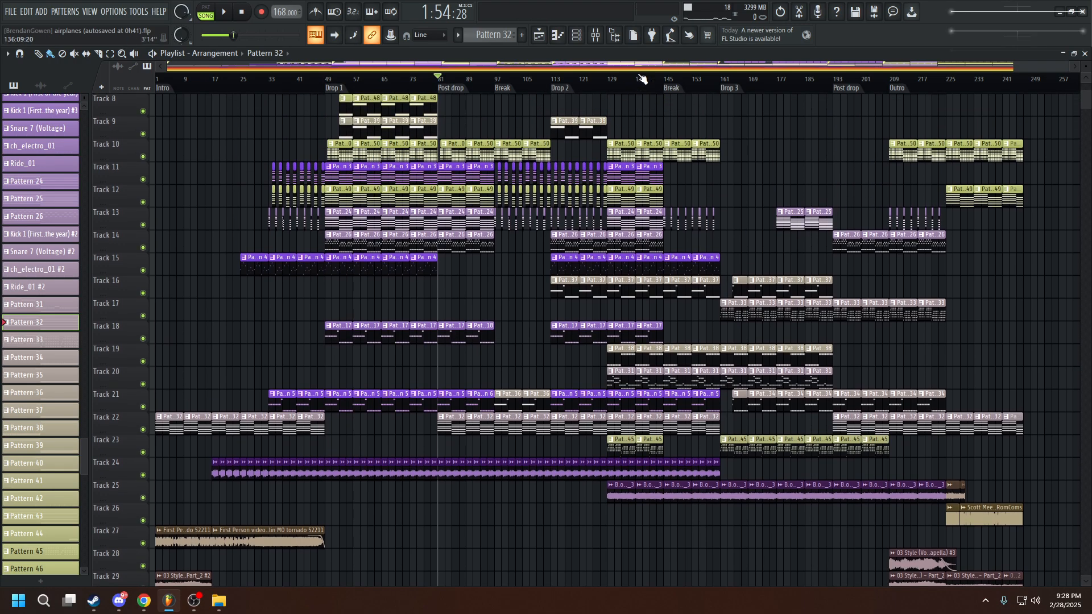
pyautogui.scroll(-12, 548, 317)
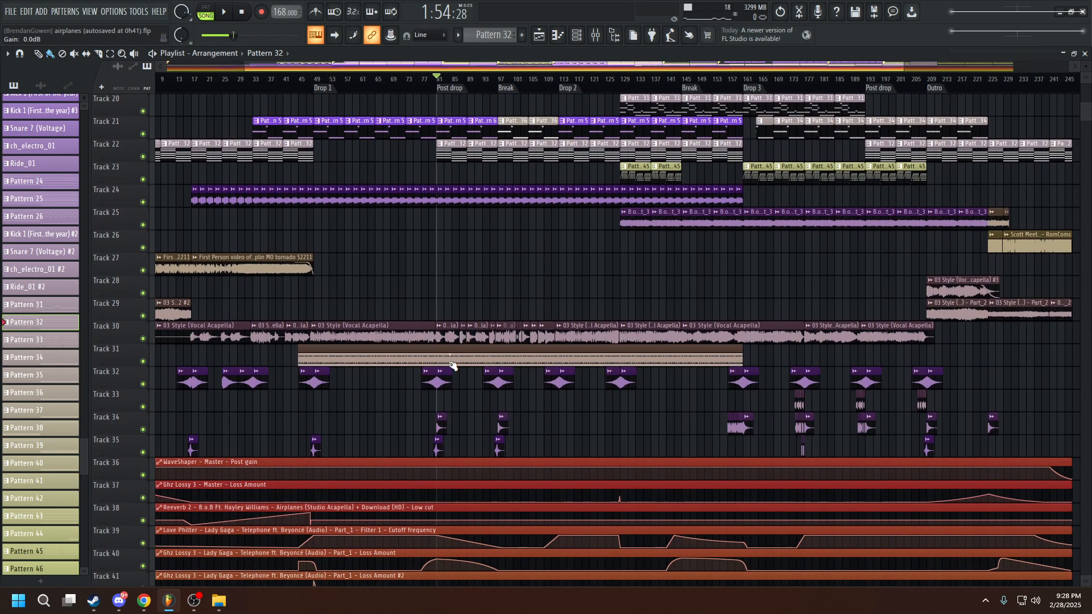
pyautogui.scroll(5, 453, 365)
pyautogui.moveTo(415, 276); pyautogui.dragTo(402, 341)
pyautogui.scroll(6, 427, 336)
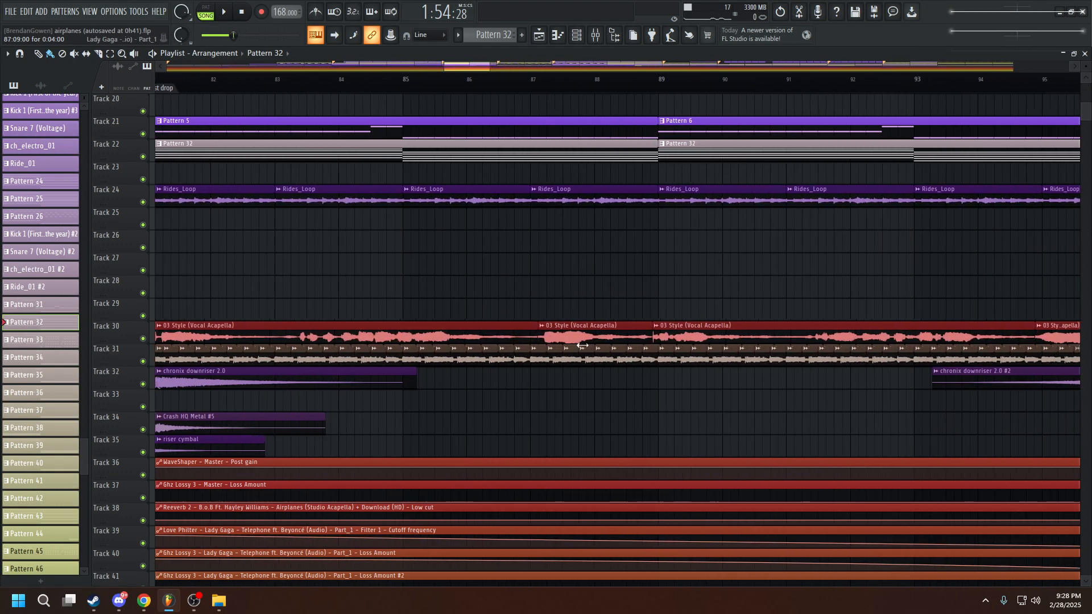
pyautogui.scroll(-6, 583, 345)
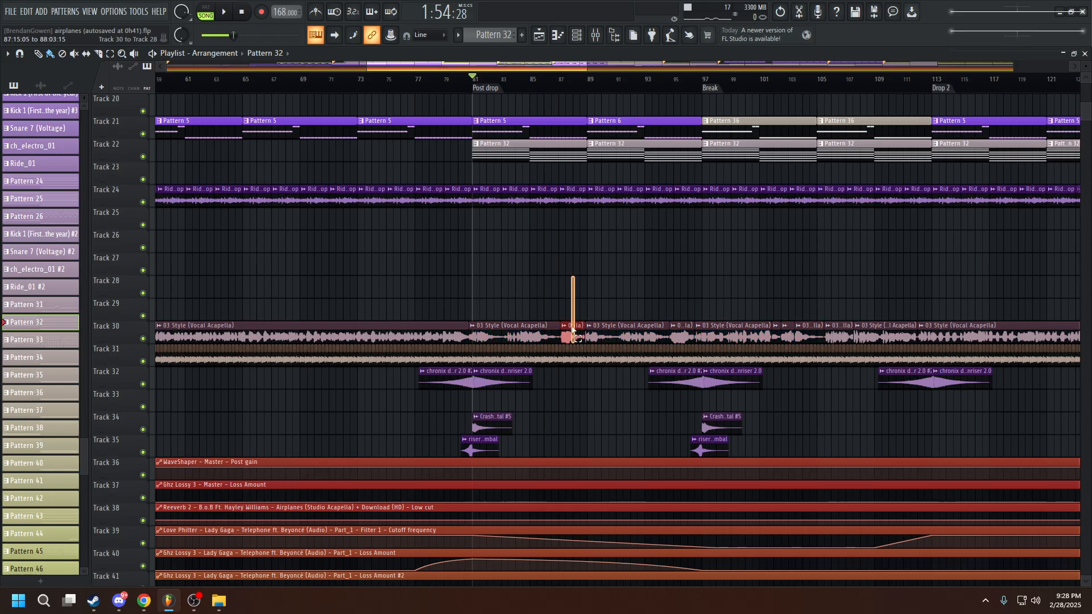
# Inspect Fruity Squeeze and Fruity Delay 3 on the B.o.B Airplanes acapella mixer track, then close the mixer.
pyautogui.click(596, 35)
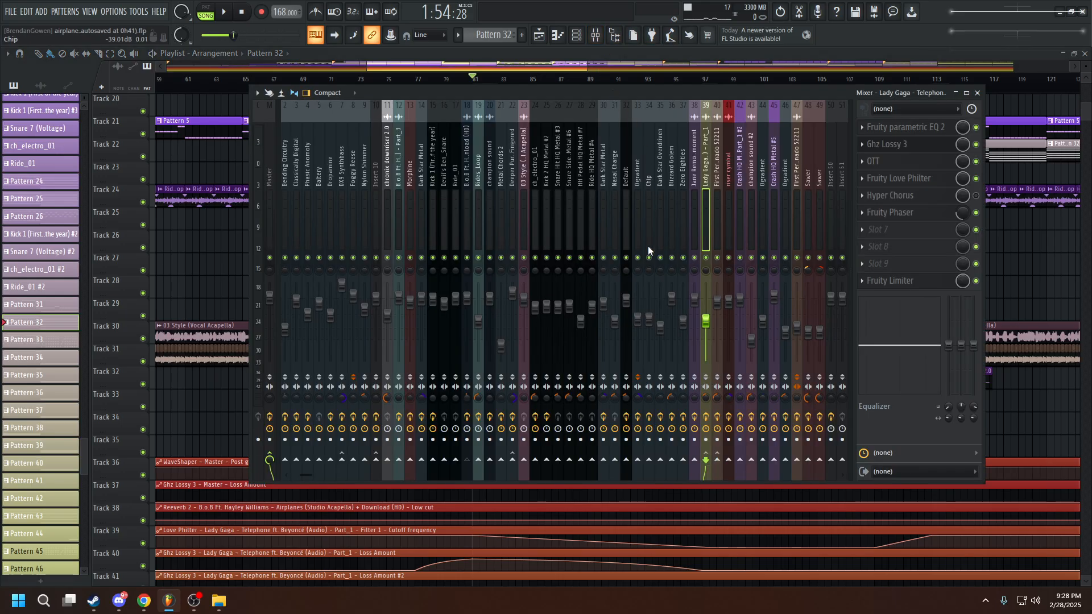
pyautogui.click(466, 166)
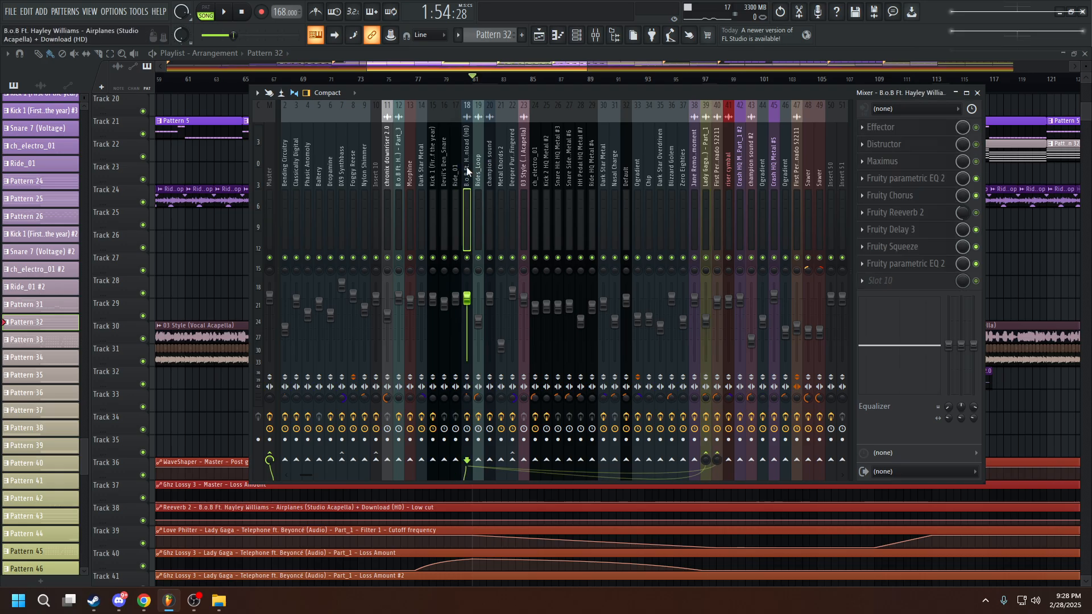
pyautogui.click(928, 250)
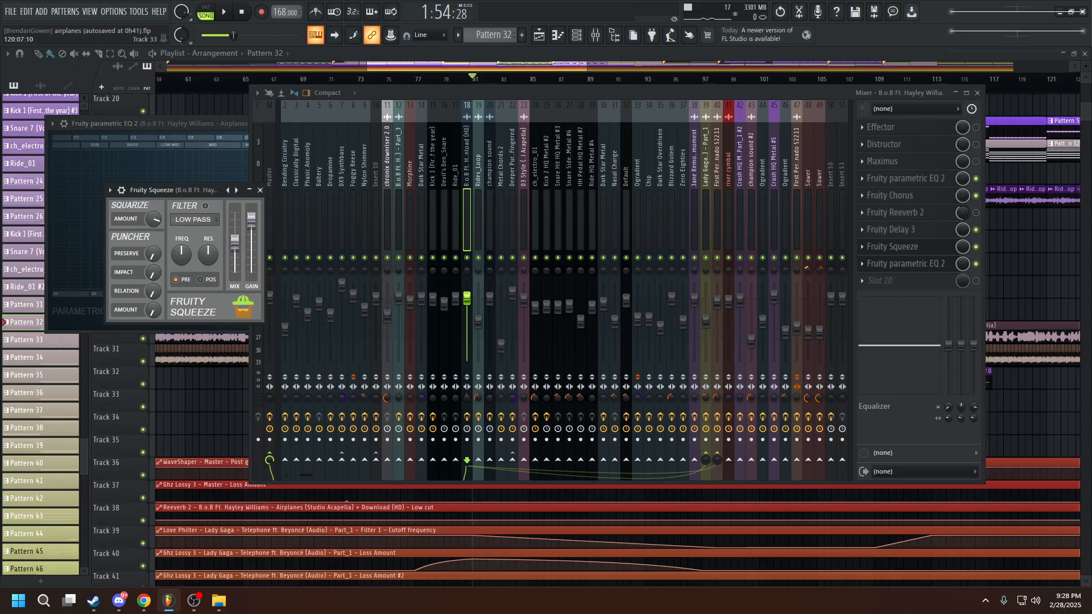
pyautogui.click(893, 229)
pyautogui.click(907, 250)
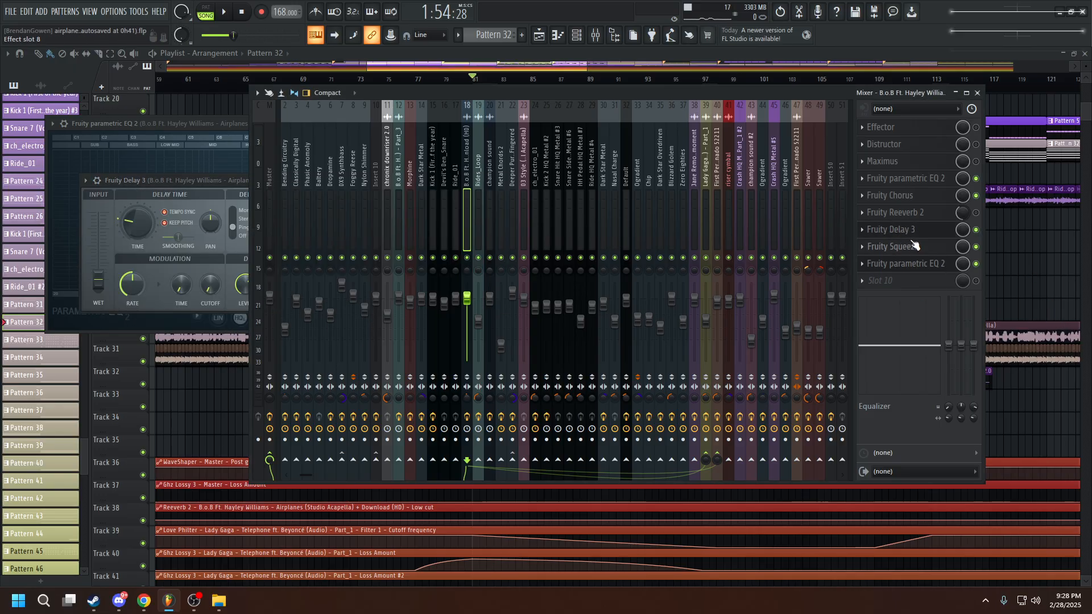
pyautogui.moveTo(182, 193); pyautogui.dragTo(486, 129)
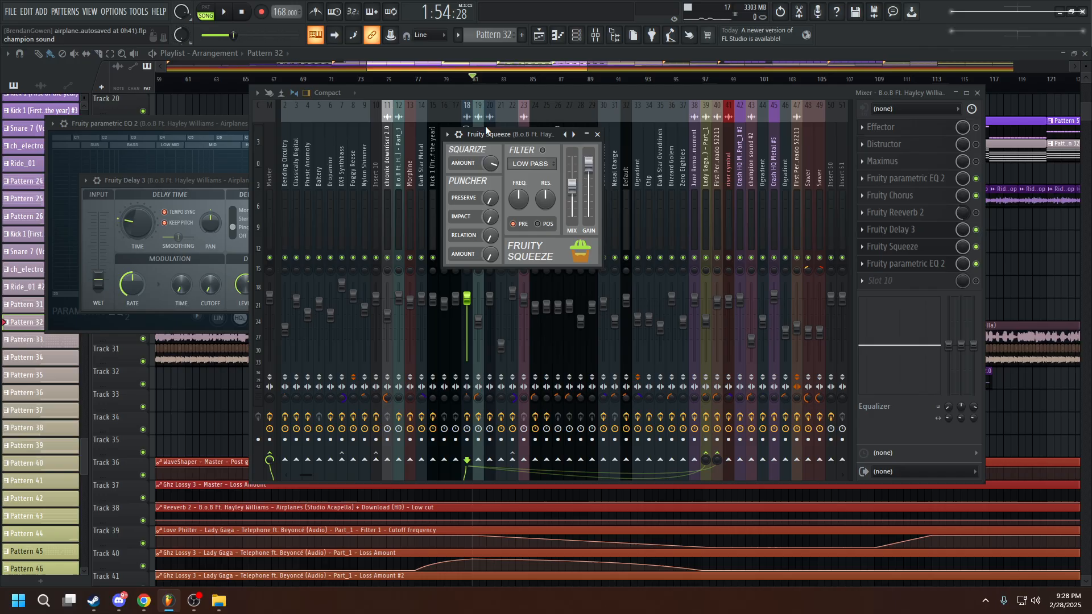
pyautogui.click(583, 67)
# Examine the automation clips on Tracks 36 to 54 around the post drop, including the delay, distortion and chorus mix levels.
pyautogui.scroll(-3, 501, 242)
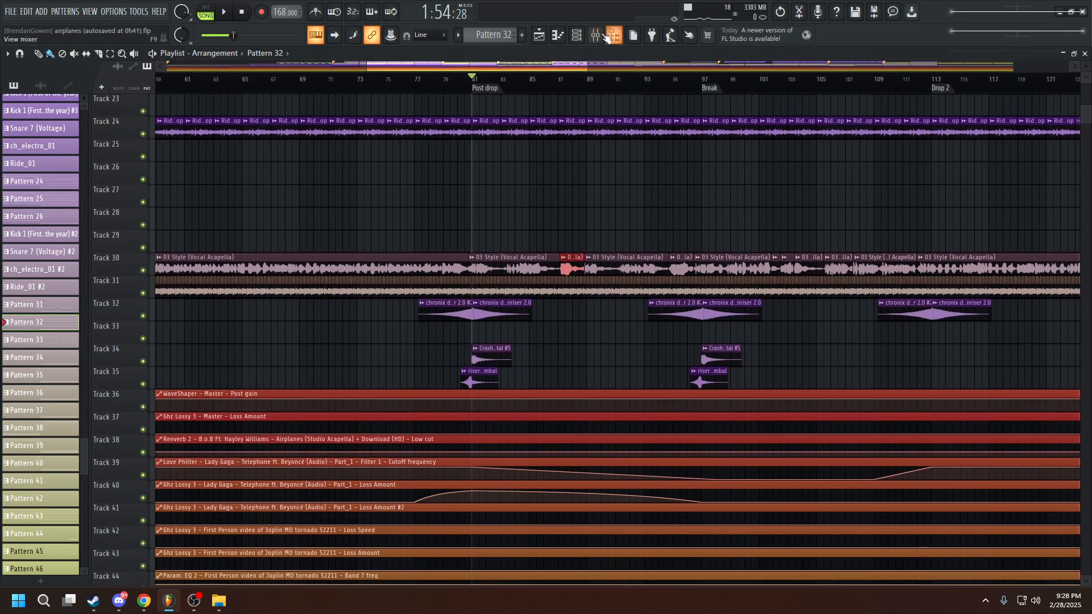
pyautogui.click(609, 35)
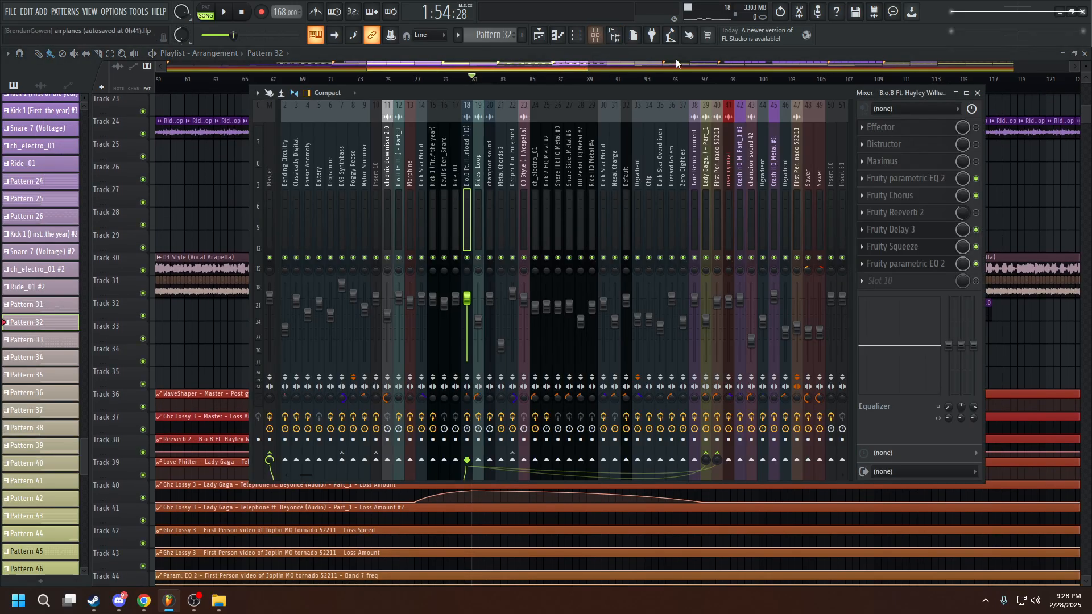
pyautogui.click(1014, 69)
pyautogui.scroll(-7, 853, 284)
pyautogui.scroll(-3, 805, 316)
pyautogui.scroll(-3, 739, 316)
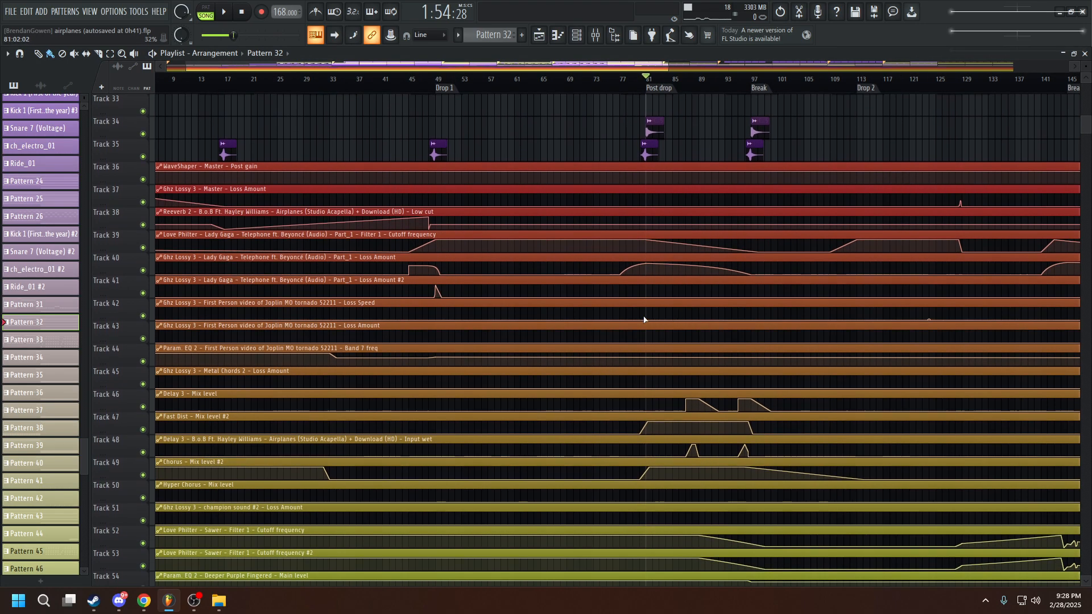
pyautogui.scroll(-3, 644, 319)
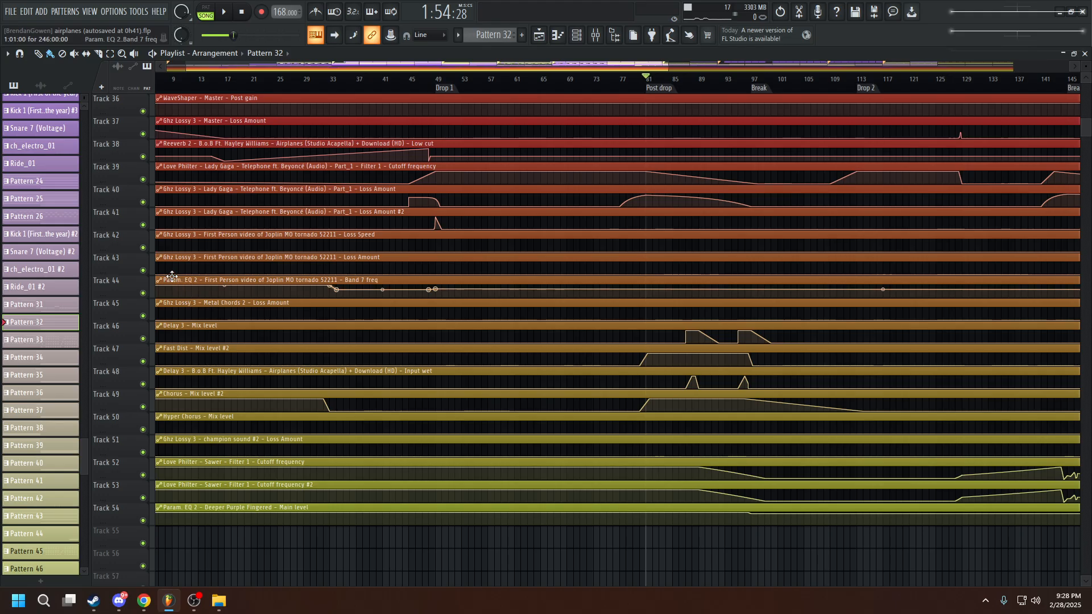
pyautogui.scroll(1, 147, 171)
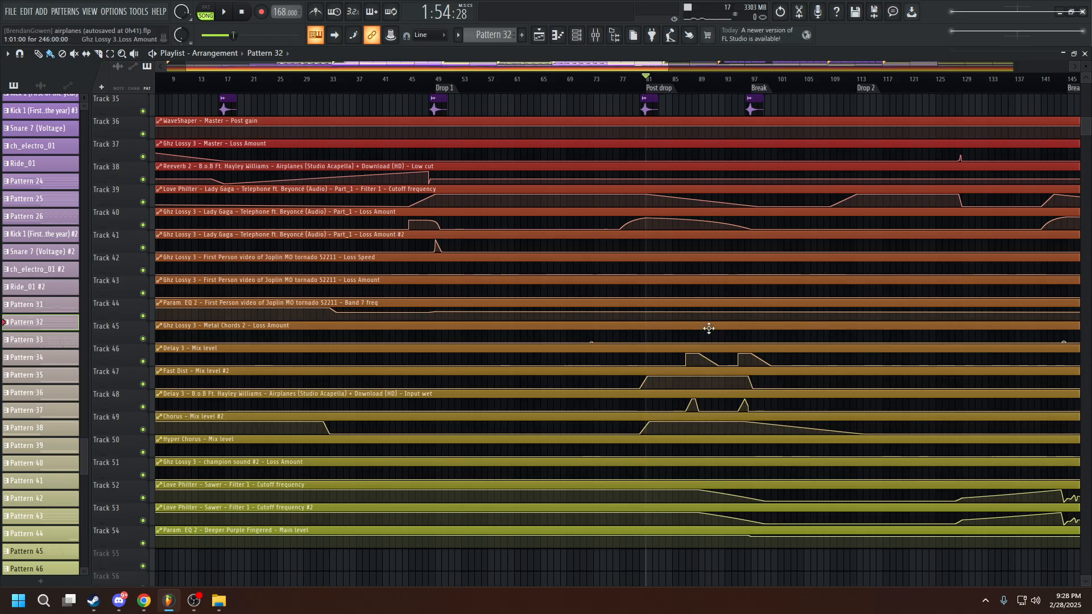
pyautogui.scroll(1, 709, 334)
# Inspect the target link of the Fast Dist - Mix level #2 automation clip and open the Ghz Lossy 3 - Master clip's options.
pyautogui.doubleClick(752, 390)
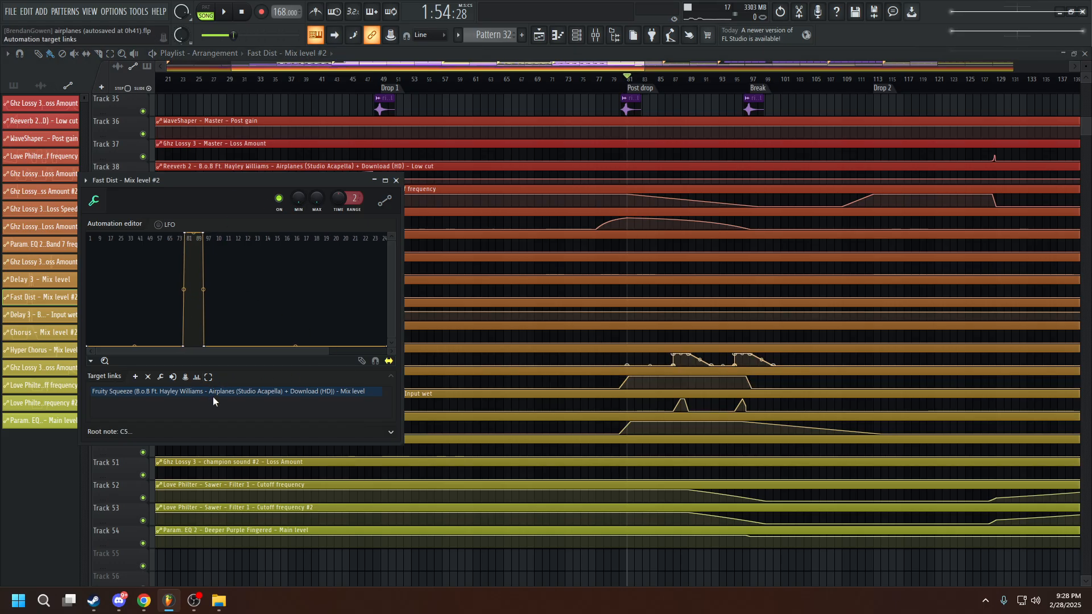
pyautogui.rightClick(159, 146)
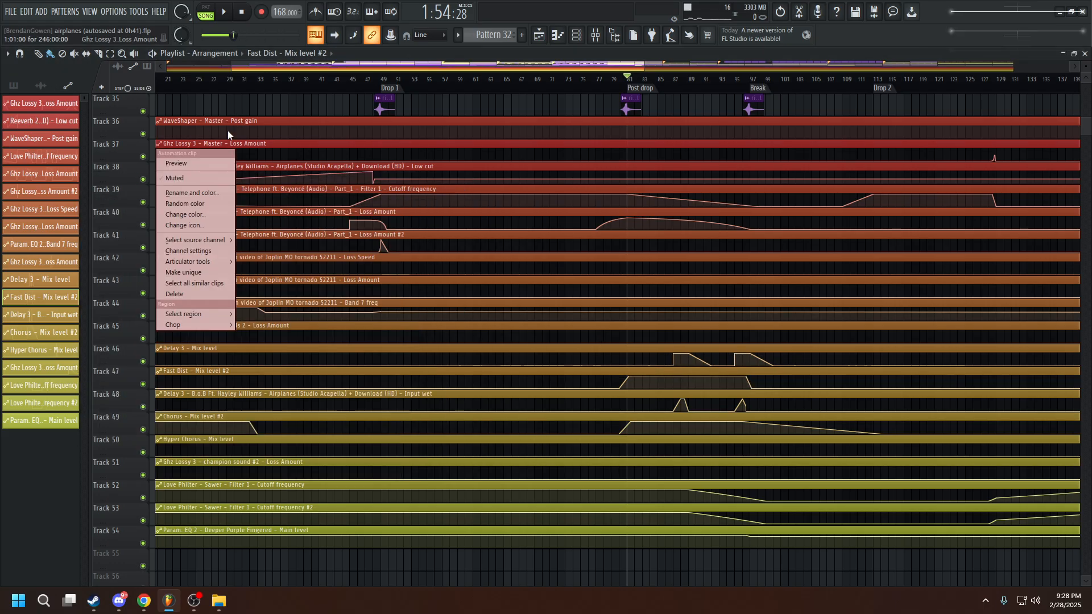
# Examine the Fast Dist mix level automation on Track 47 between the post drop and the break.
pyautogui.click(287, 148)
pyautogui.scroll(5, 756, 449)
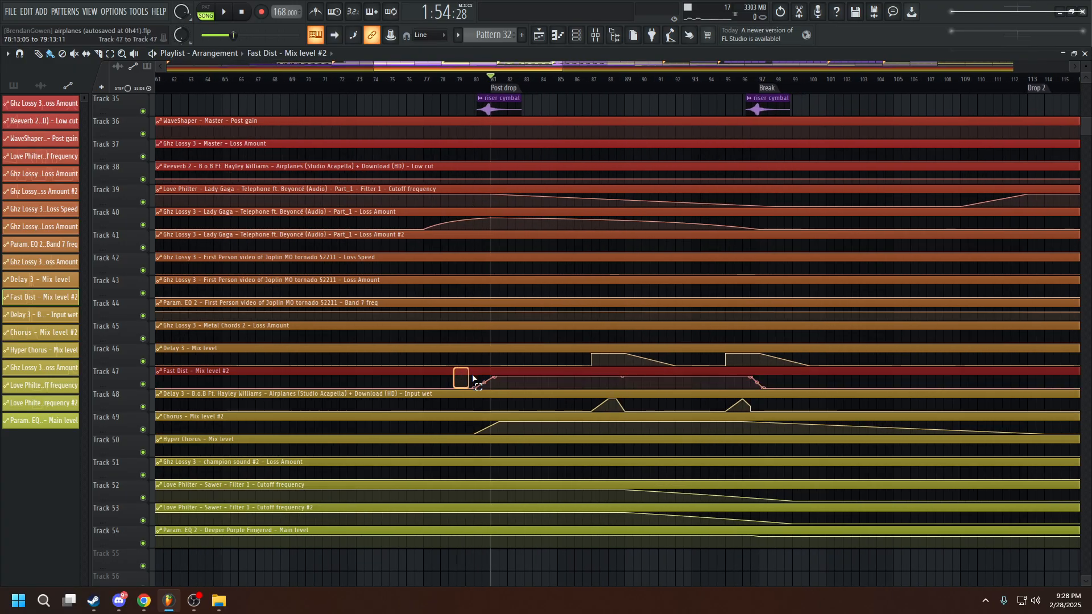
pyautogui.moveTo(472, 378); pyautogui.dragTo(827, 385)
pyautogui.scroll(4, 659, 274)
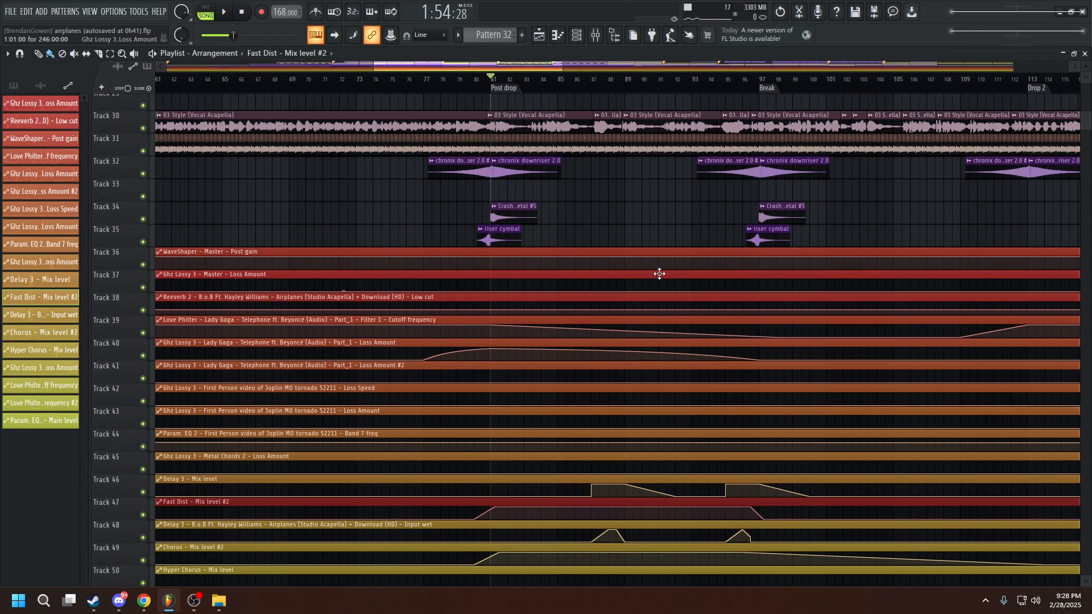
# Solo mixer track 18 and play the post drop section.
pyautogui.scroll(5, 660, 274)
pyautogui.click(596, 35)
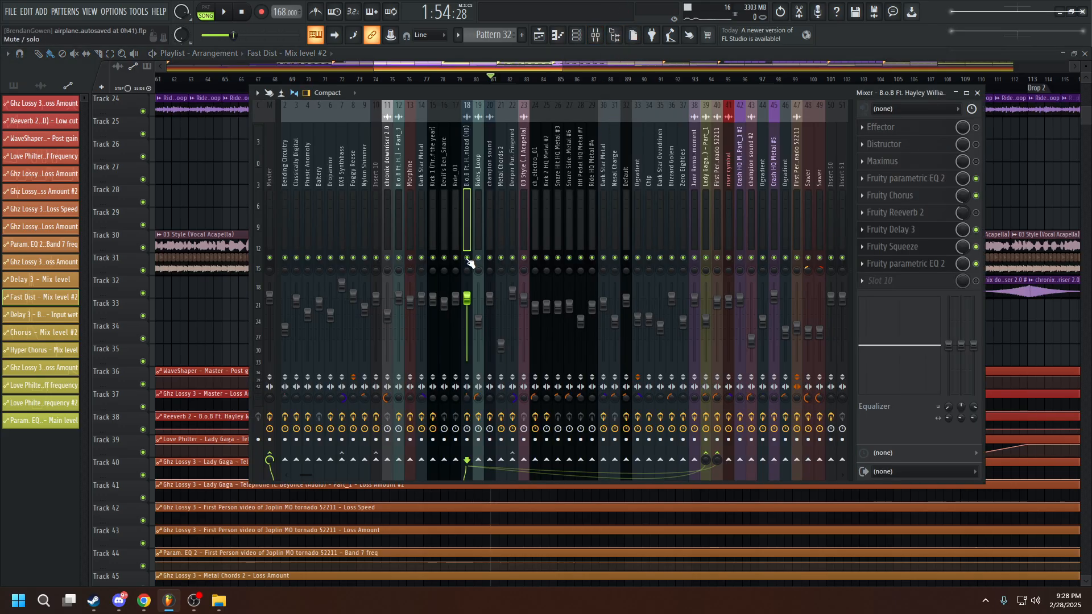
pyautogui.click(466, 79)
pyautogui.click(602, 39)
pyautogui.press('space')
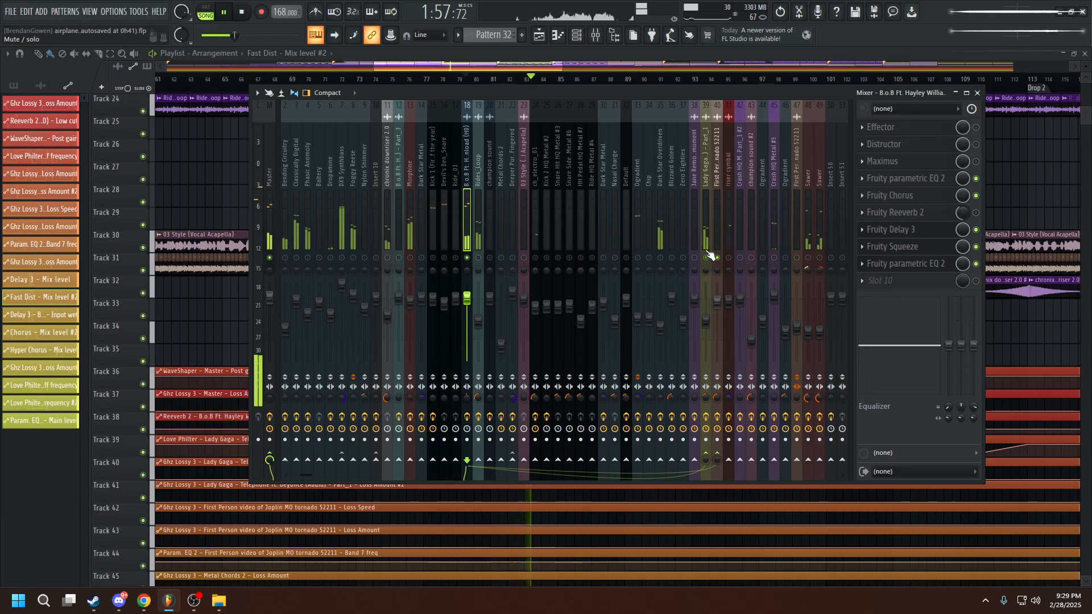
# Compare the sound of mixer track 18 with Fruity Squeeze bypassed and enabled, leave its settings open, and stop playback.
pyautogui.click(927, 247)
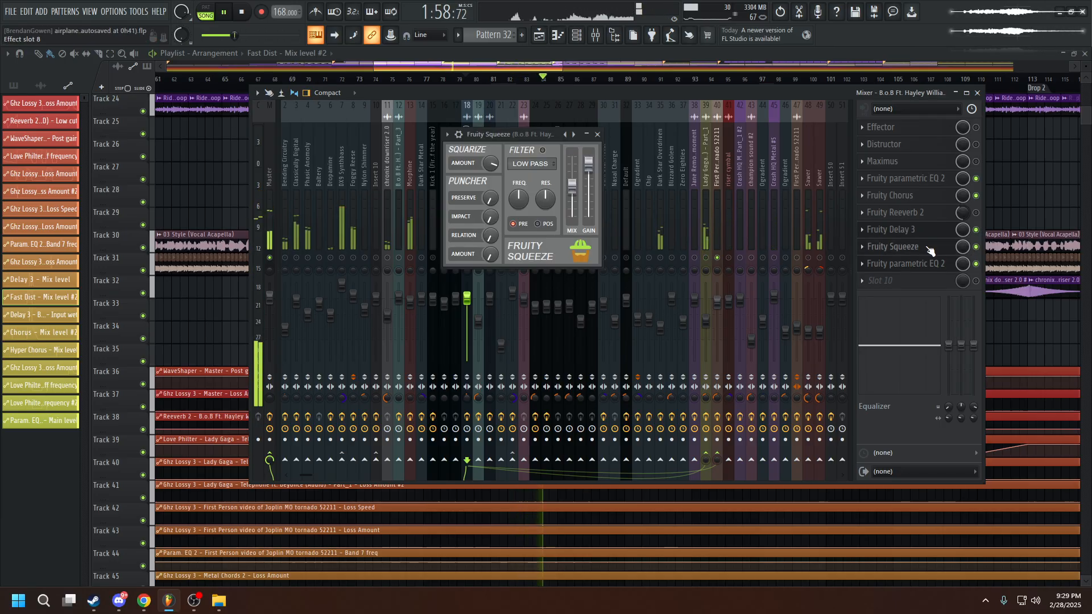
pyautogui.click(976, 247)
pyautogui.click(977, 247)
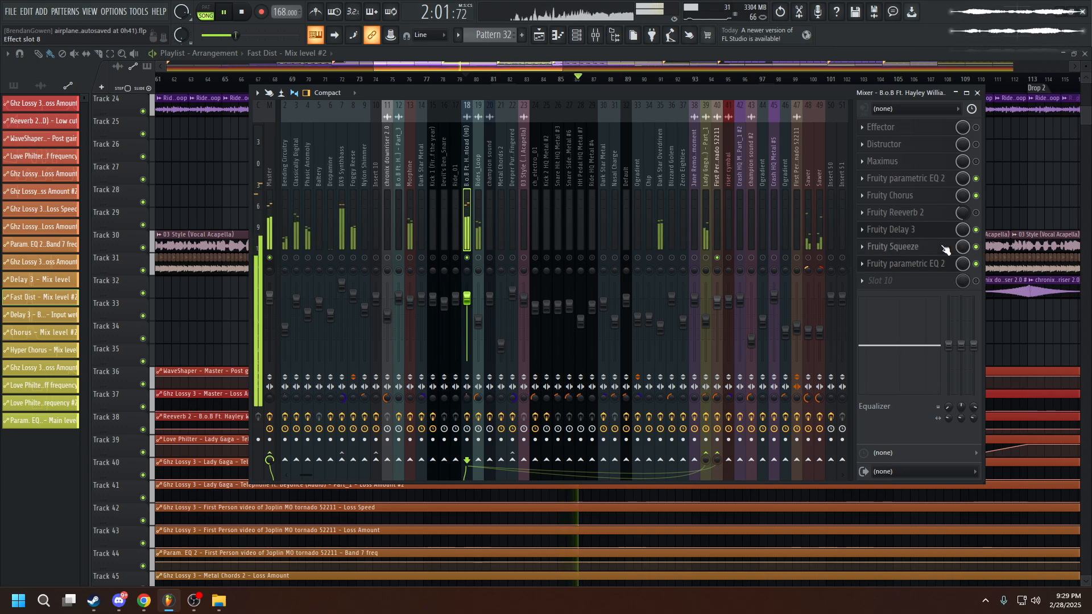
pyautogui.click(892, 247)
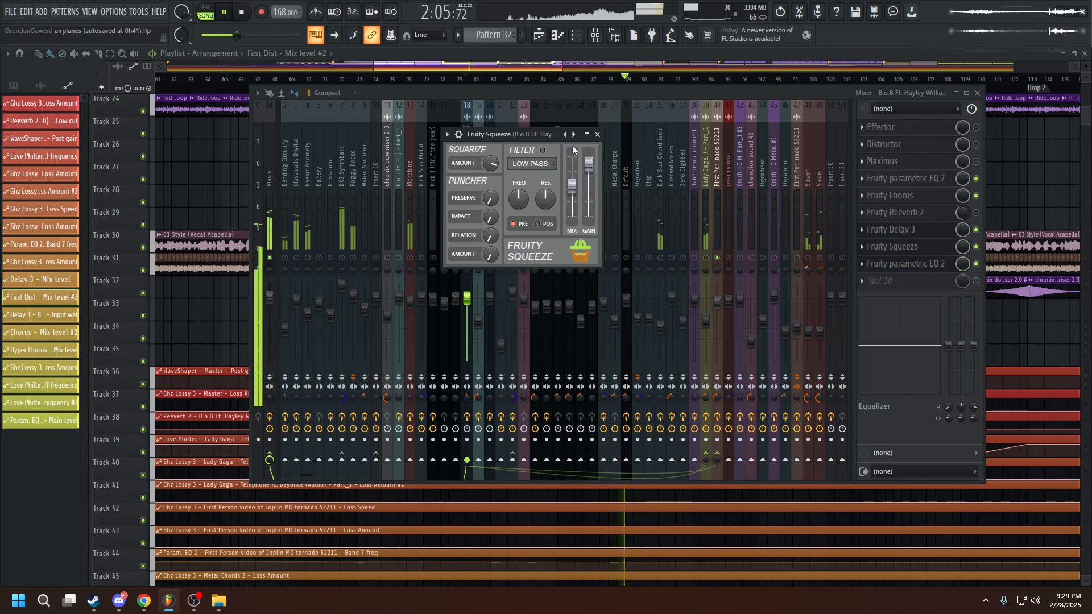
pyautogui.click(242, 11)
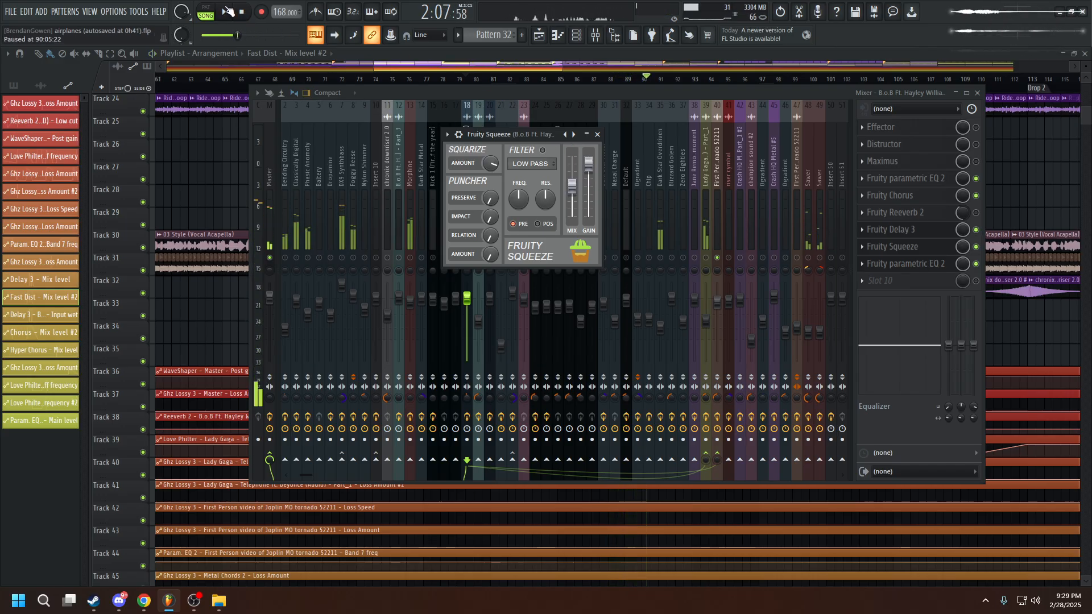
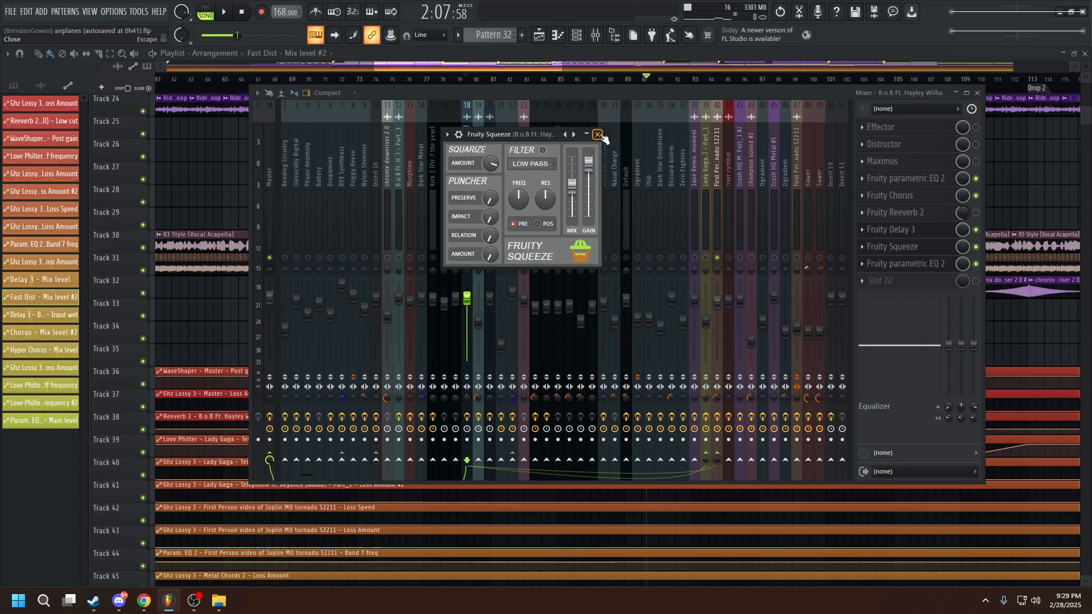
# Close Fruity Squeeze and play the soloed mixer tracks again from about bar 87 with the mixer shown.
pyautogui.click(598, 135)
pyautogui.click(633, 63)
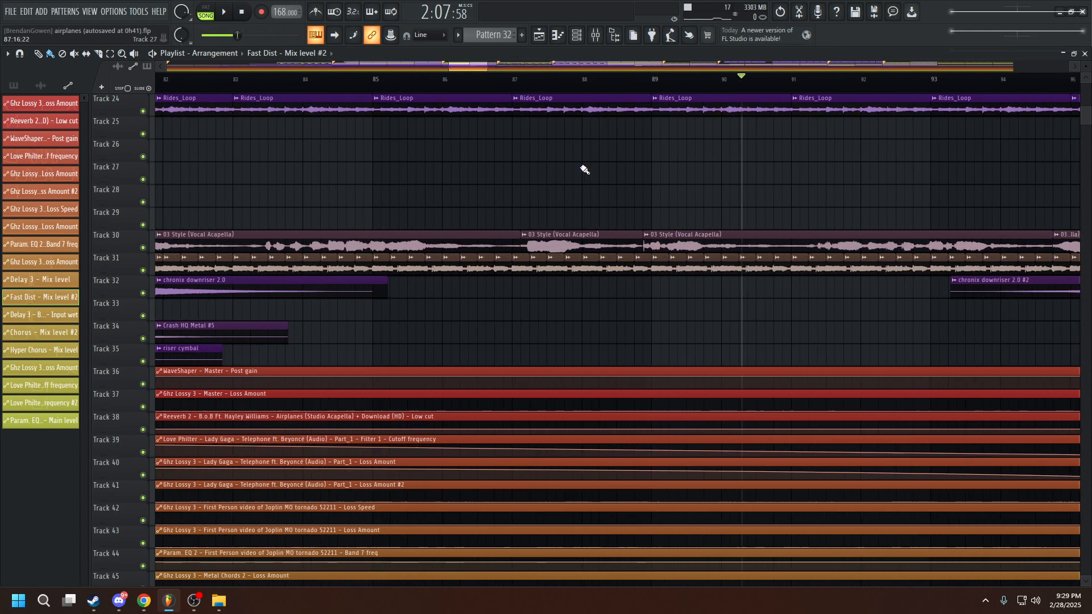
pyautogui.scroll(1, 581, 166)
pyautogui.moveTo(496, 90); pyautogui.dragTo(703, 117)
pyautogui.hotkey('ctrl', 'd')
pyautogui.scroll(-7, 557, 221)
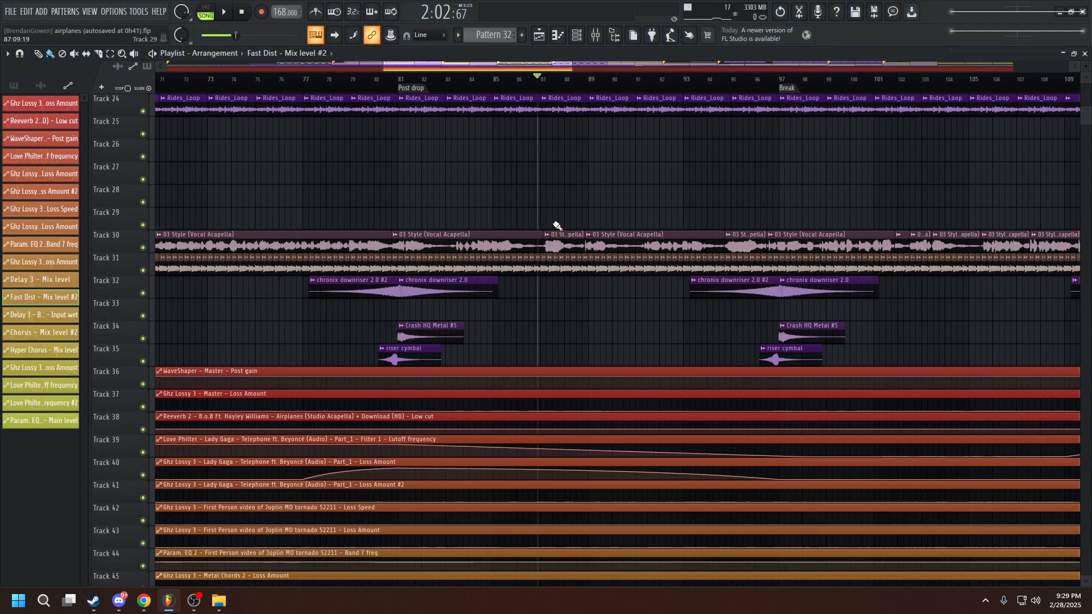
pyautogui.scroll(-2, 557, 226)
pyautogui.click(596, 34)
pyautogui.press('space')
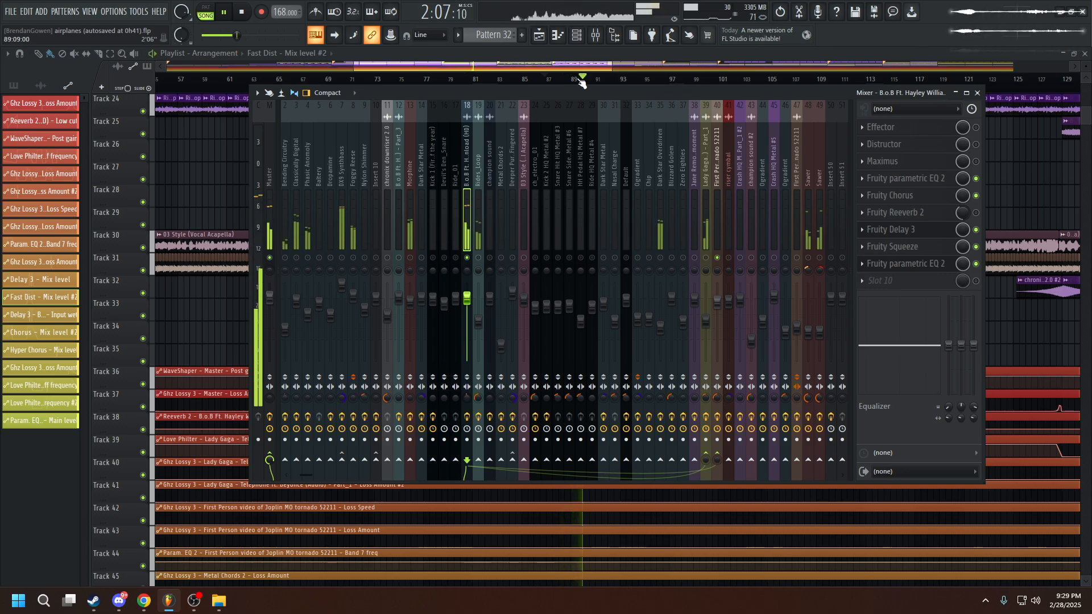
# Close the mixer, follow playback through the post drop to the break in the playlist, and stop playback.
pyautogui.click(595, 34)
pyautogui.scroll(5, 597, 295)
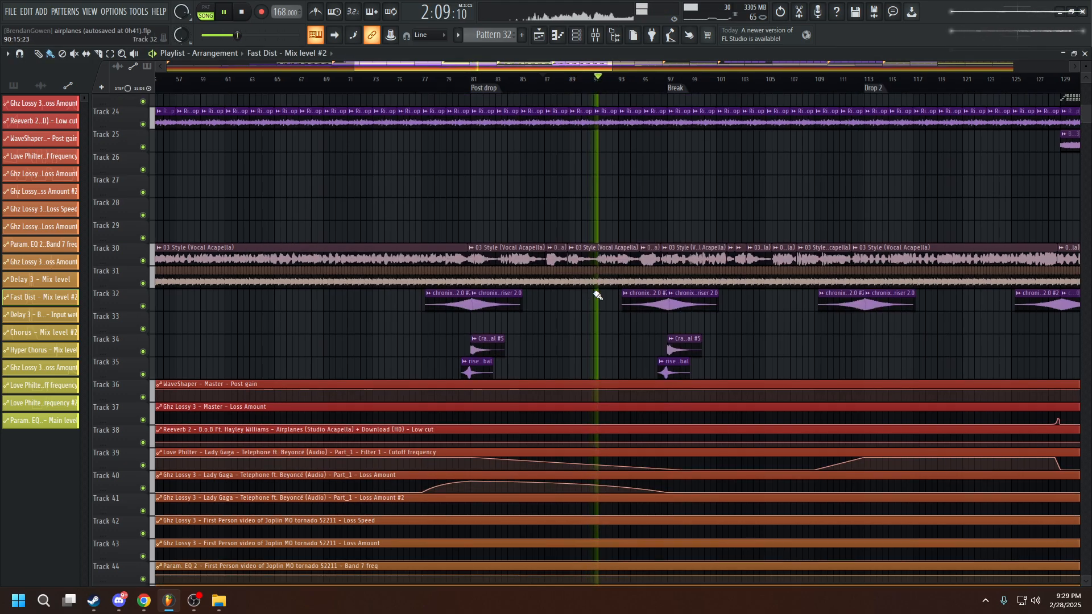
pyautogui.scroll(5, 624, 298)
pyautogui.scroll(2, 633, 297)
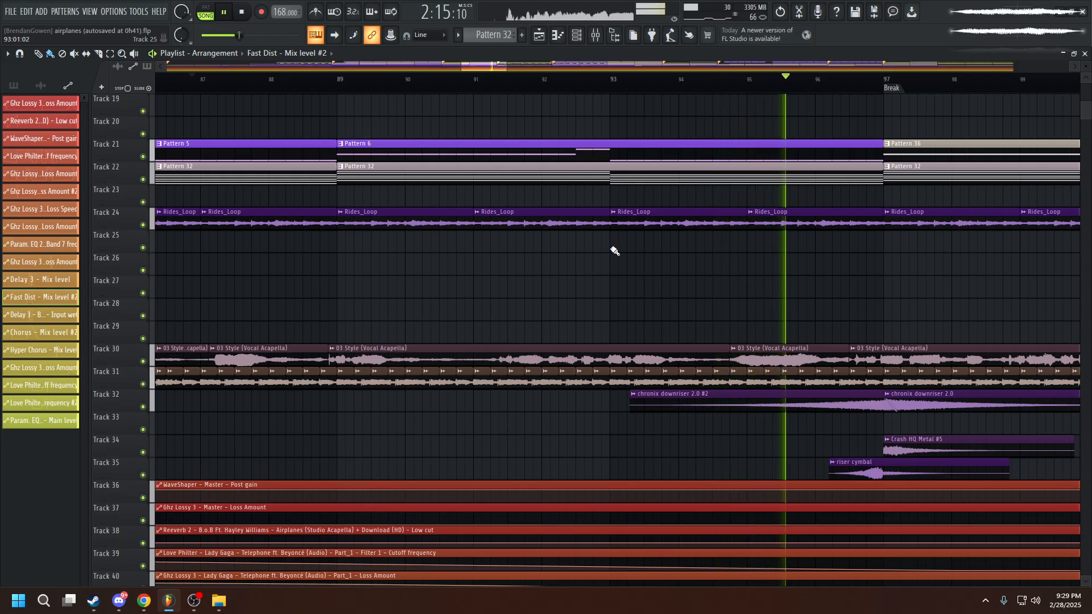
pyautogui.scroll(-3, 664, 275)
pyautogui.scroll(-5, 665, 276)
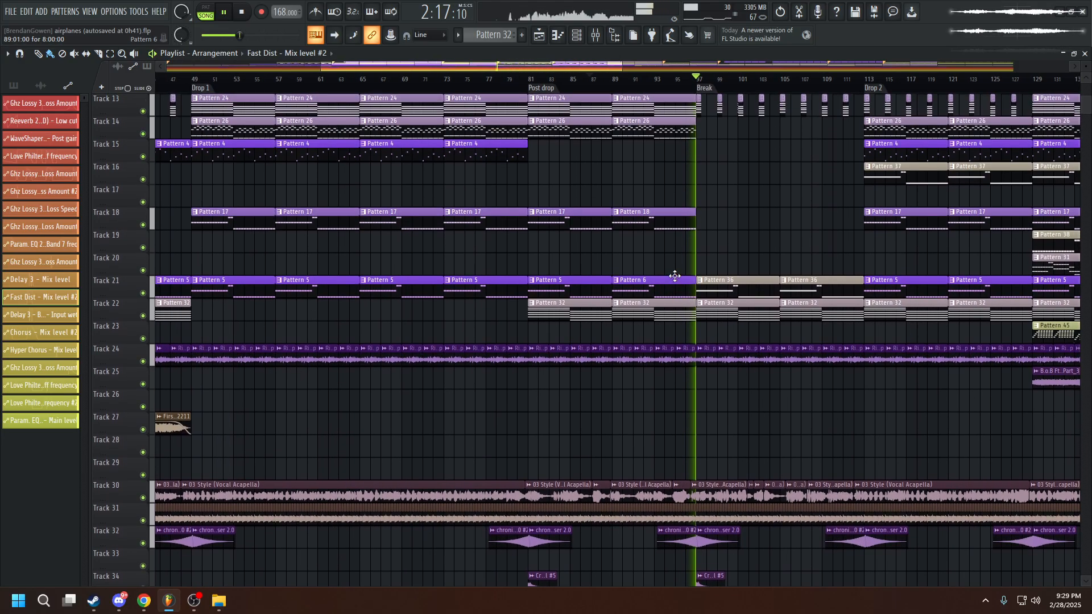
pyautogui.scroll(4, 677, 276)
pyautogui.press('space')
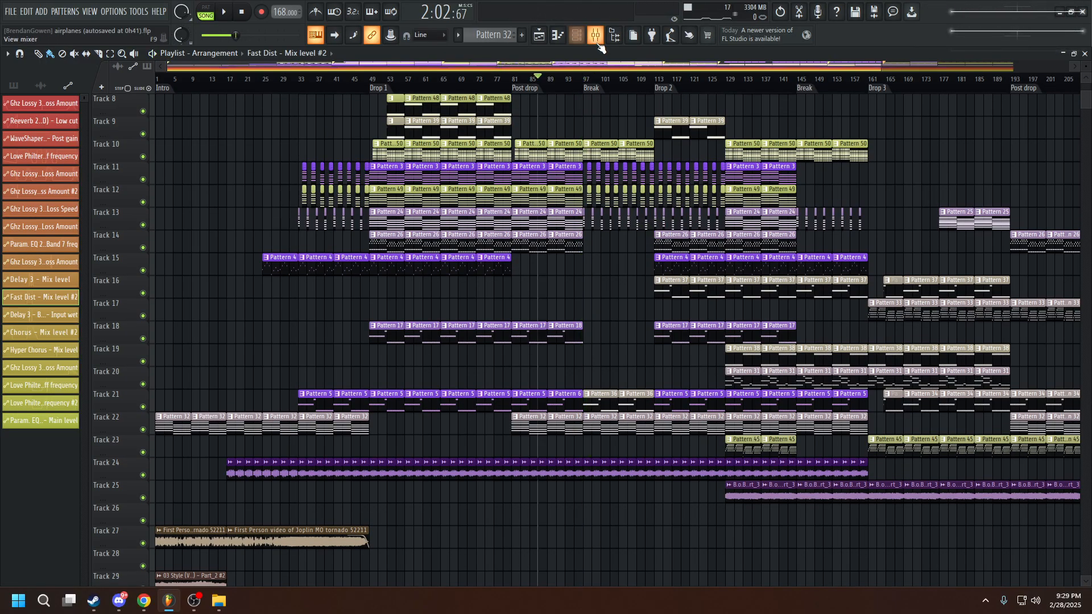
# Check the unsoloed mixer tracks and play the full mix from within the post drop section.
pyautogui.click(597, 38)
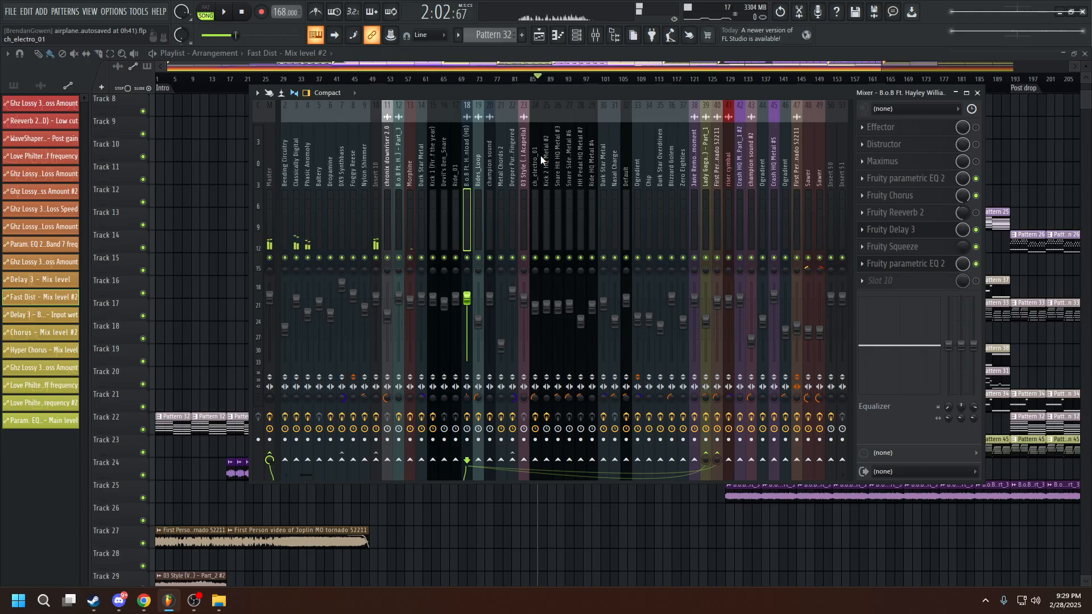
pyautogui.press('F9')
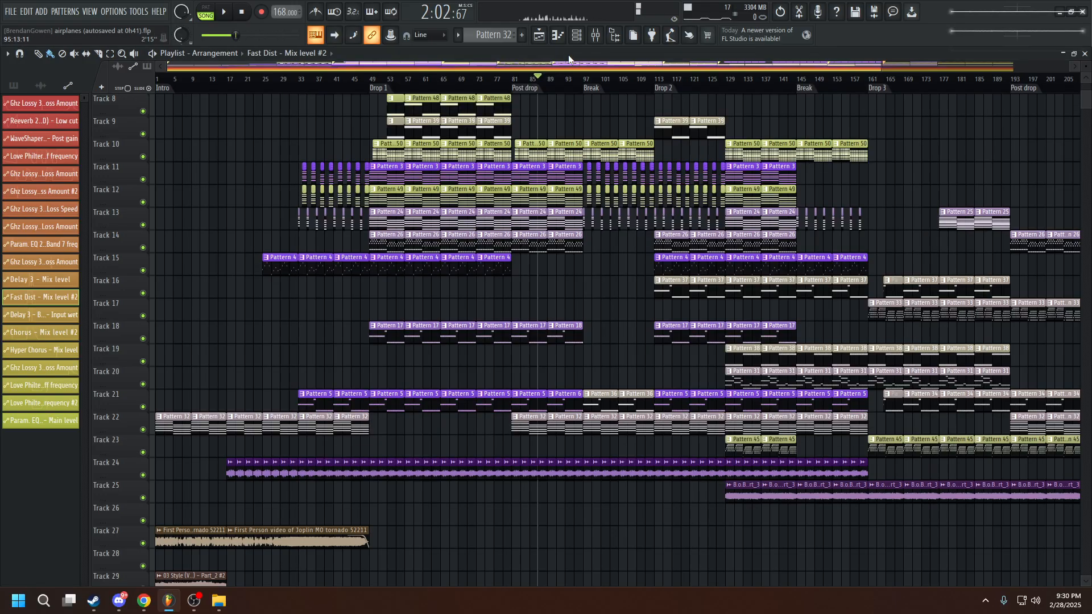
pyautogui.click(509, 81)
pyautogui.click(502, 81)
pyautogui.press('space')
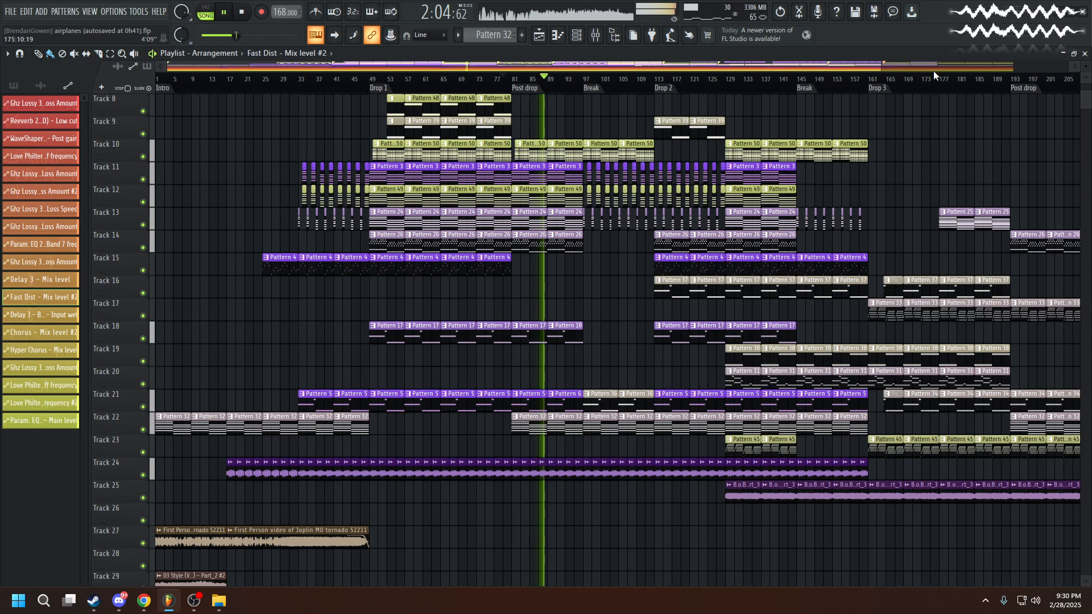
# Check the mixer levels during playback, look over the playlist tracks around the break, and stop playback.
pyautogui.click(595, 36)
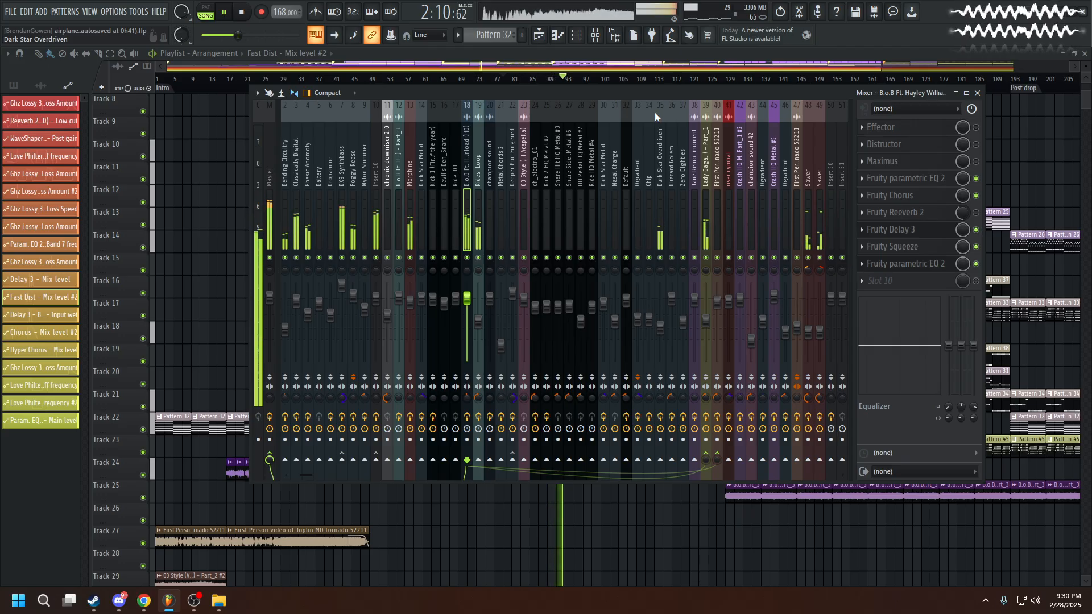
pyautogui.click(978, 93)
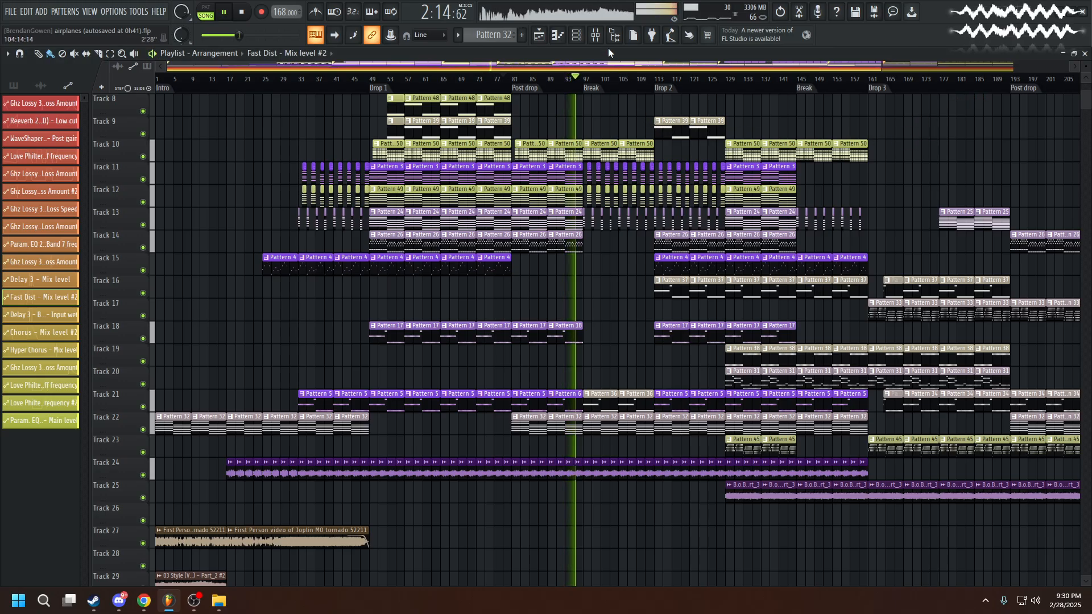
pyautogui.scroll(3, 623, 383)
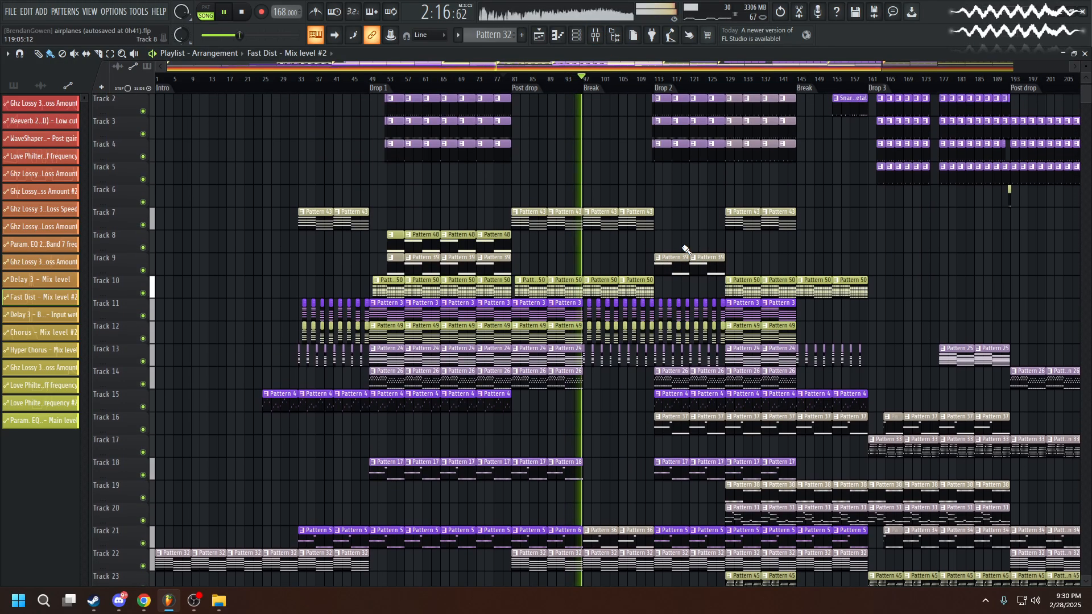
pyautogui.scroll(-13, 697, 296)
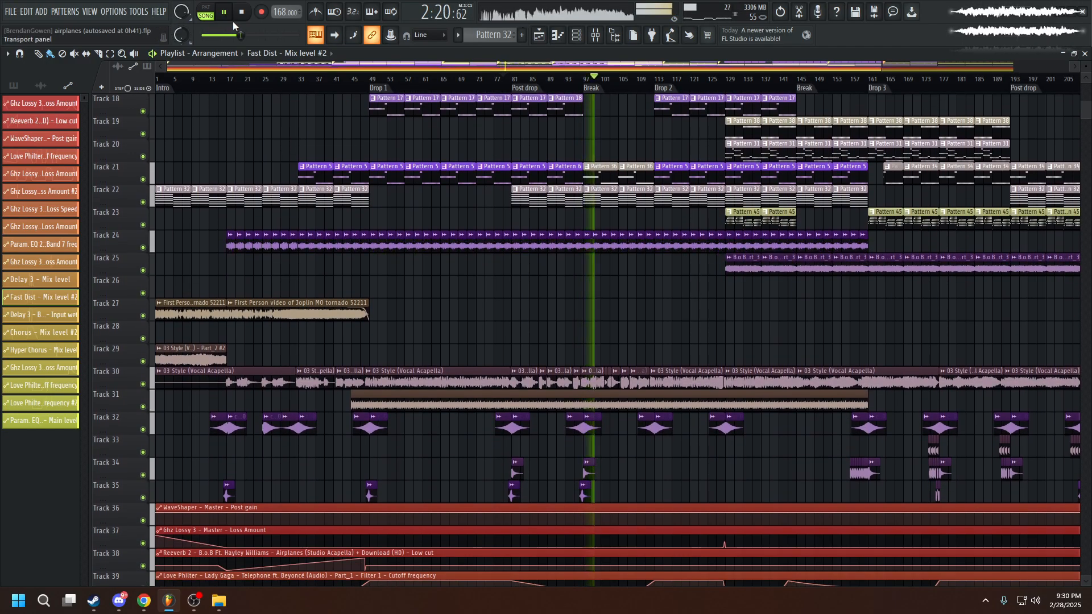
pyautogui.press('space')
# Select the break's pattern clips across Tracks 7 to 22 and open Pattern 36 in the piano roll.
pyautogui.scroll(6, 607, 331)
pyautogui.scroll(3, 608, 331)
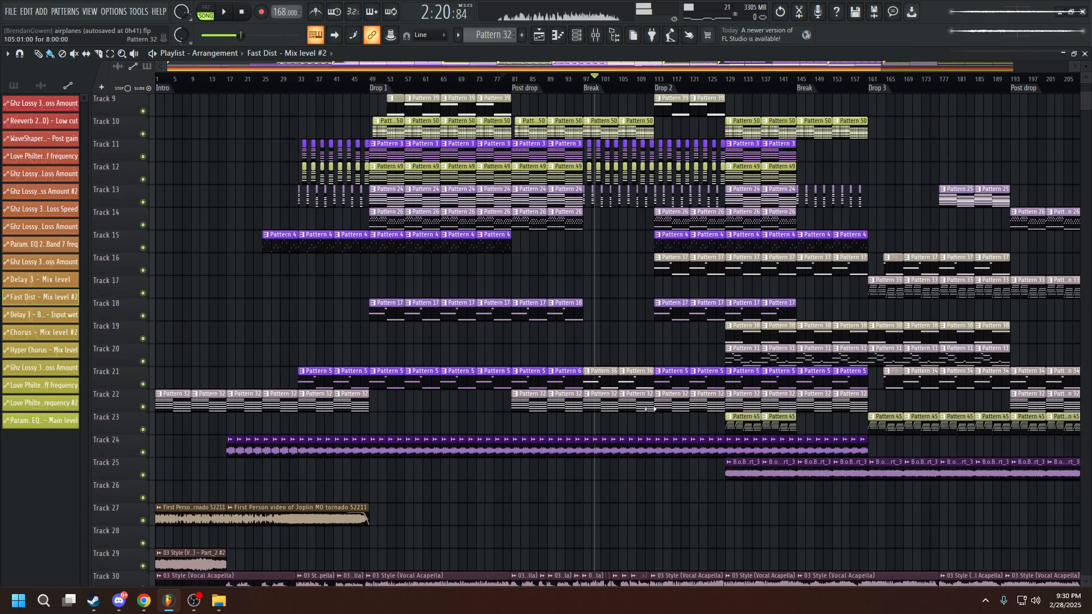
pyautogui.moveTo(646, 410); pyautogui.dragTo(602, 53)
pyautogui.scroll(-4, 645, 256)
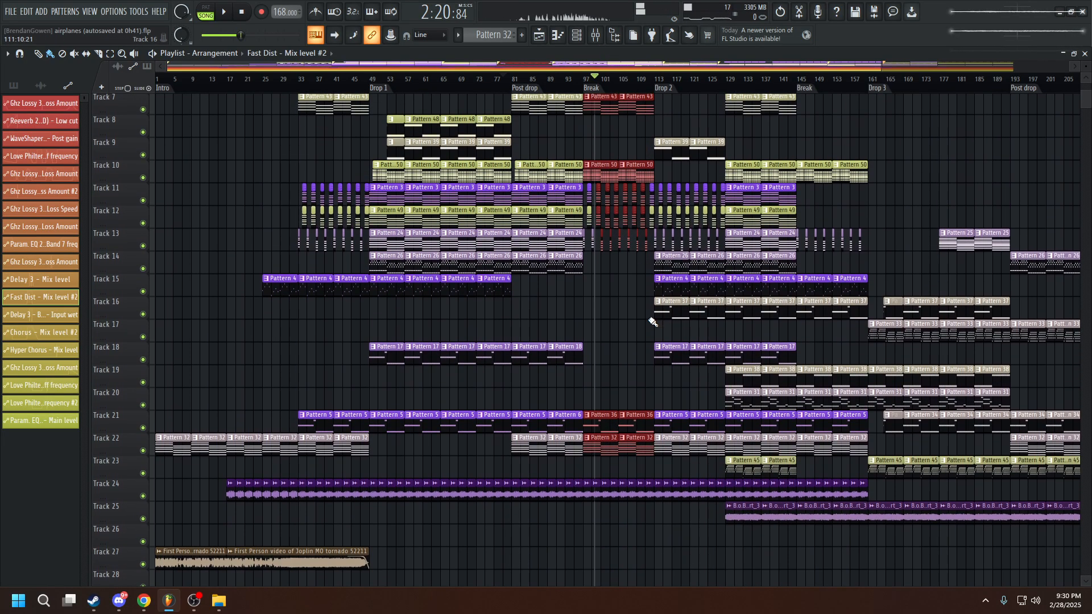
pyautogui.doubleClick(613, 431)
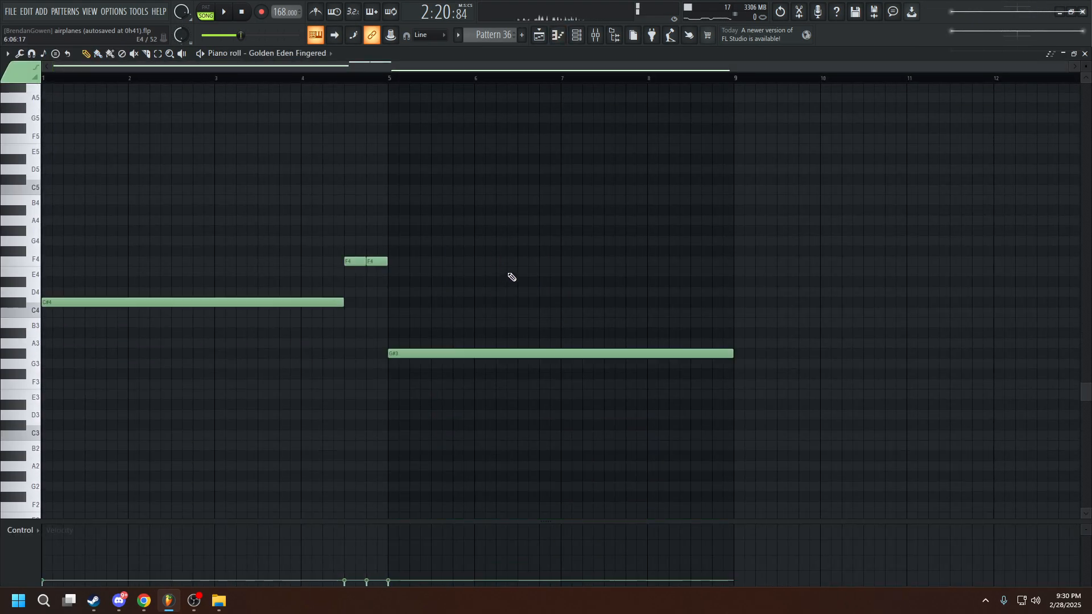
# Solo mixer track 22, Deeper Purple Fingered, and return to the playlist.
pyautogui.click(597, 36)
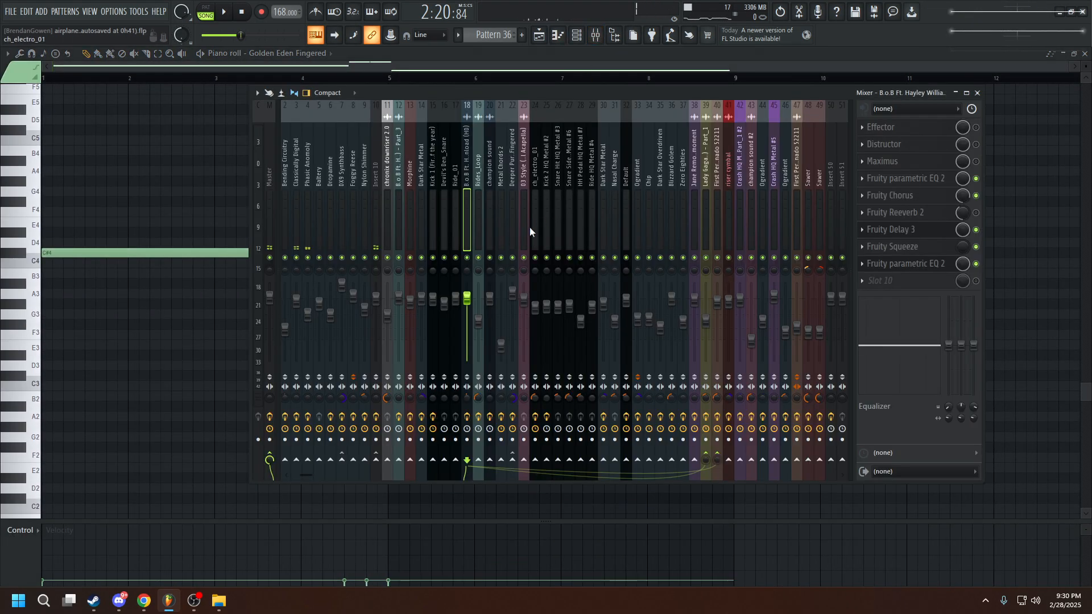
pyautogui.rightClick(514, 257)
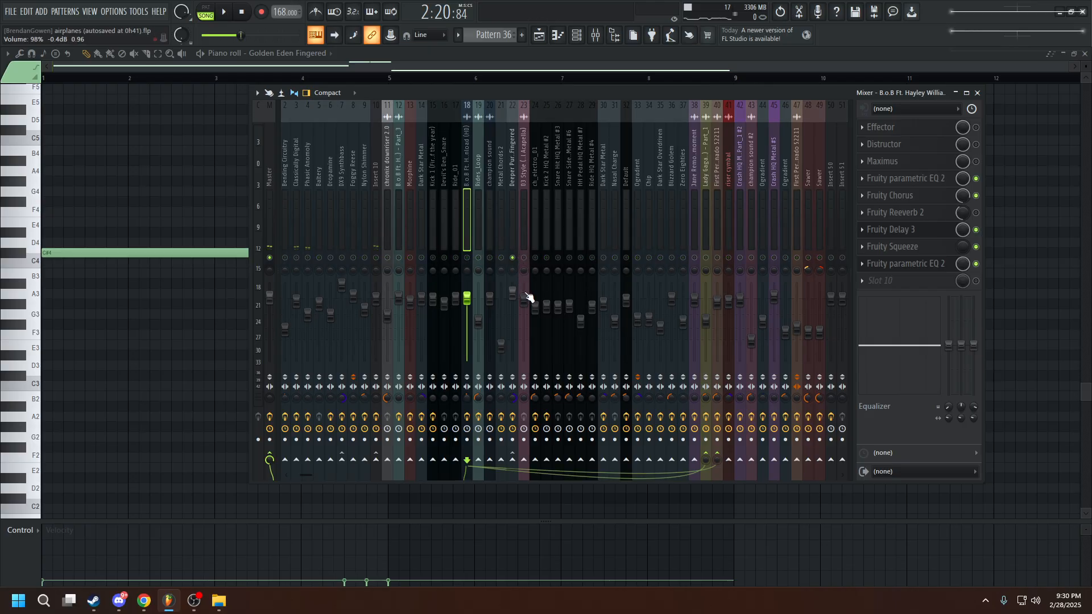
pyautogui.click(542, 27)
# Select the break clips on Tracks 10 to 13, followed by the post drop Pattern 26 clips on Track 14.
pyautogui.scroll(3, 651, 409)
pyautogui.moveTo(653, 409); pyautogui.dragTo(606, 301)
pyautogui.scroll(-3, 637, 433)
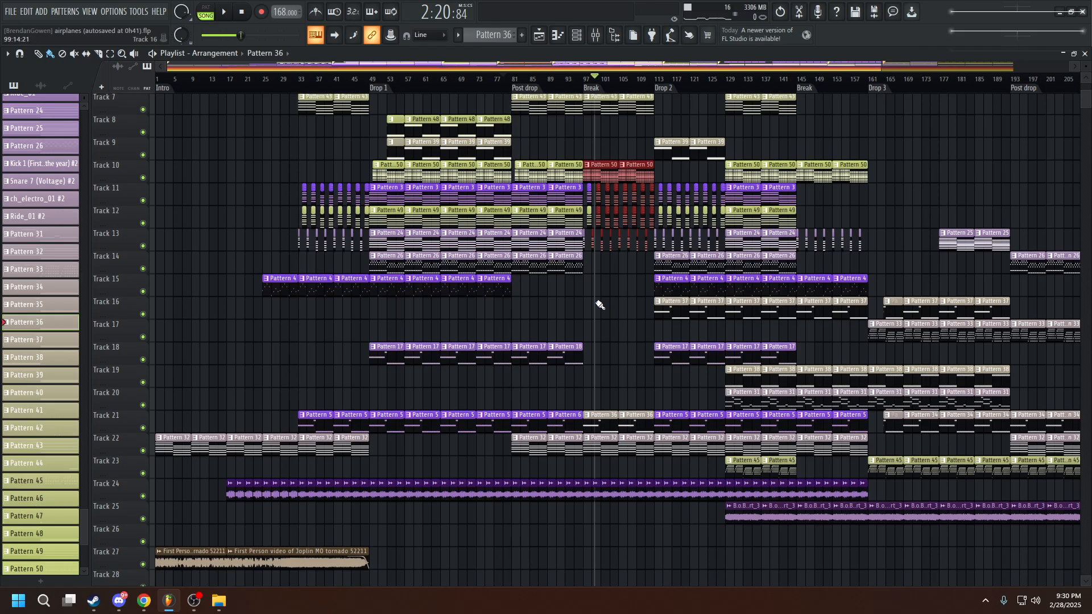
pyautogui.moveTo(599, 261); pyautogui.dragTo(524, 263)
pyautogui.moveTo(613, 262); pyautogui.dragTo(536, 255)
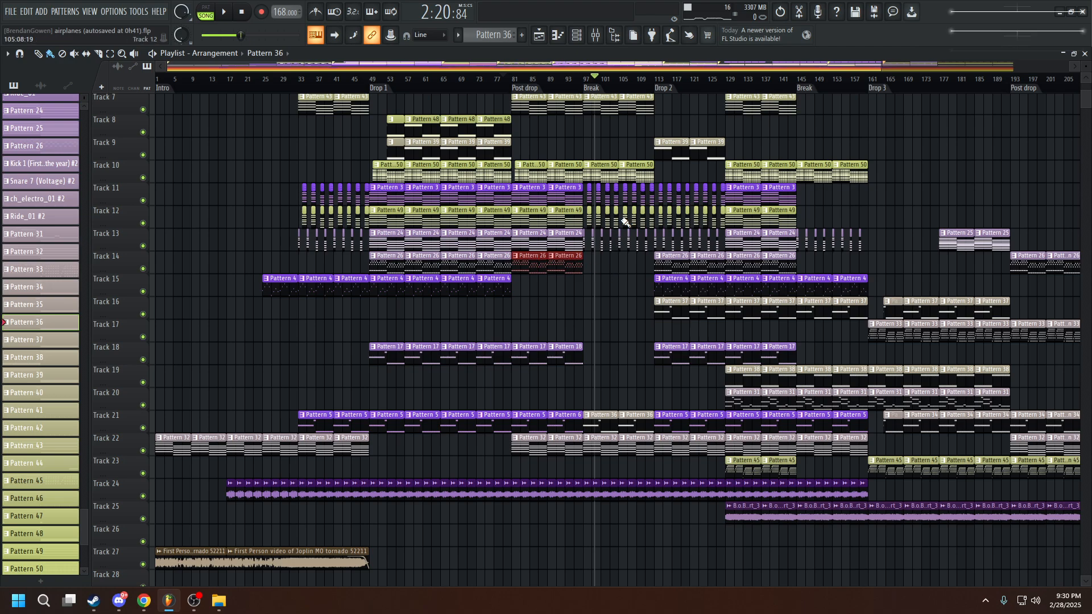
# Select the Drop 1 clips on Tracks 8 and 9, followed by the Pattern 43 clips on Track 7 from bars 81 to 113.
pyautogui.scroll(1, 626, 222)
pyautogui.moveTo(514, 181); pyautogui.dragTo(369, 157)
pyautogui.moveTo(652, 136); pyautogui.dragTo(519, 118)
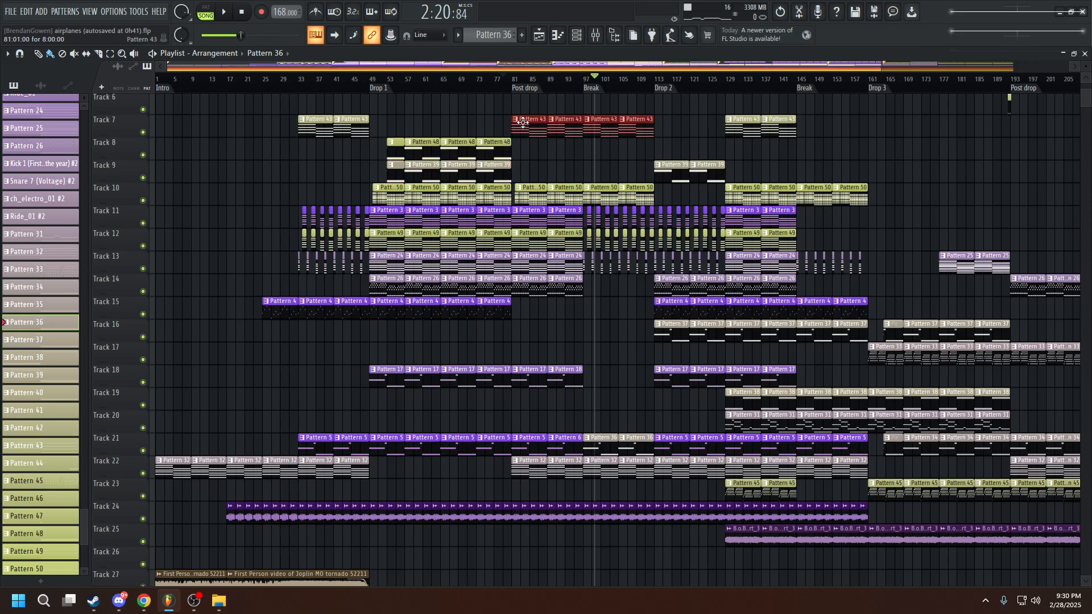
# Select the post drop clips on Track 18 and examine Pattern 17's notes in the piano roll.
pyautogui.scroll(2, 691, 187)
pyautogui.scroll(-1, 657, 214)
pyautogui.scroll(-2, 658, 216)
pyautogui.moveTo(704, 392); pyautogui.dragTo(516, 382)
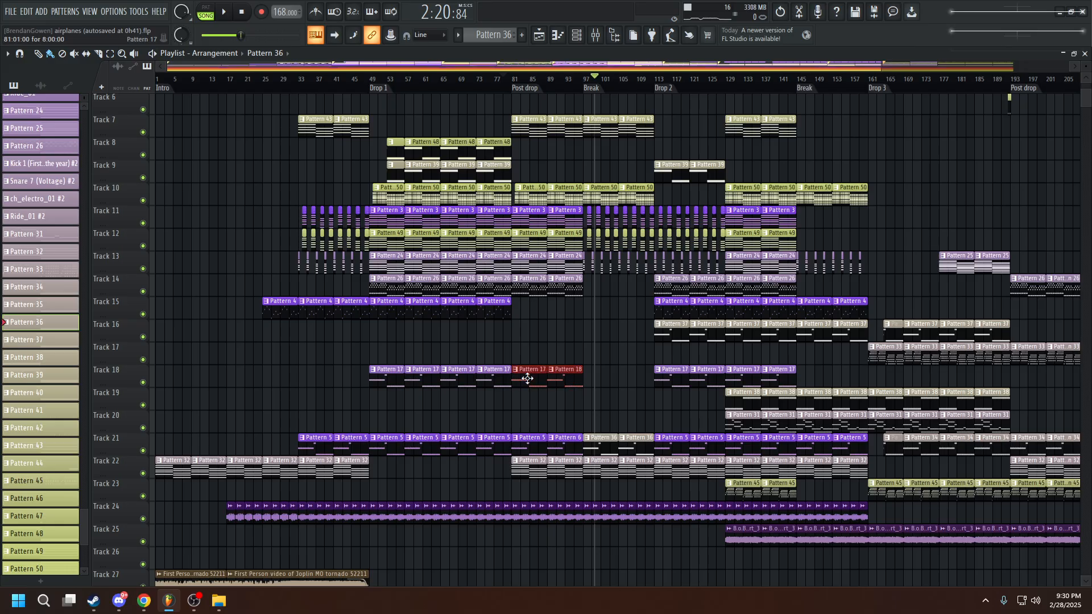
pyautogui.doubleClick(528, 378)
pyautogui.scroll(-3, 477, 346)
pyautogui.scroll(9, 455, 291)
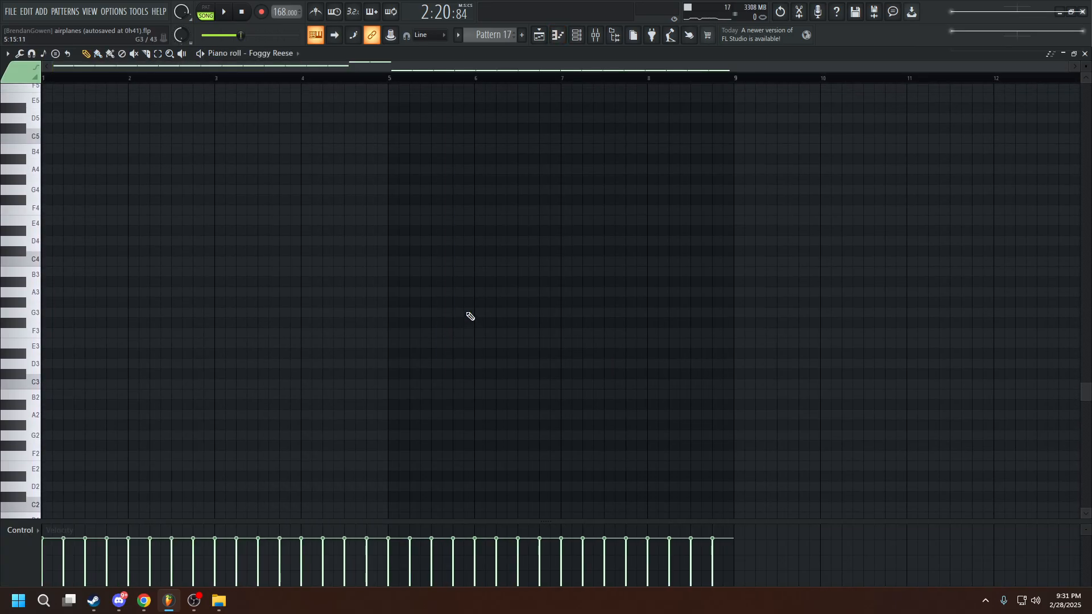
# Return to the playlist and select the break section's chopped clips, including those on Tracks 12 and 13.
pyautogui.click(540, 35)
pyautogui.scroll(-5, 841, 297)
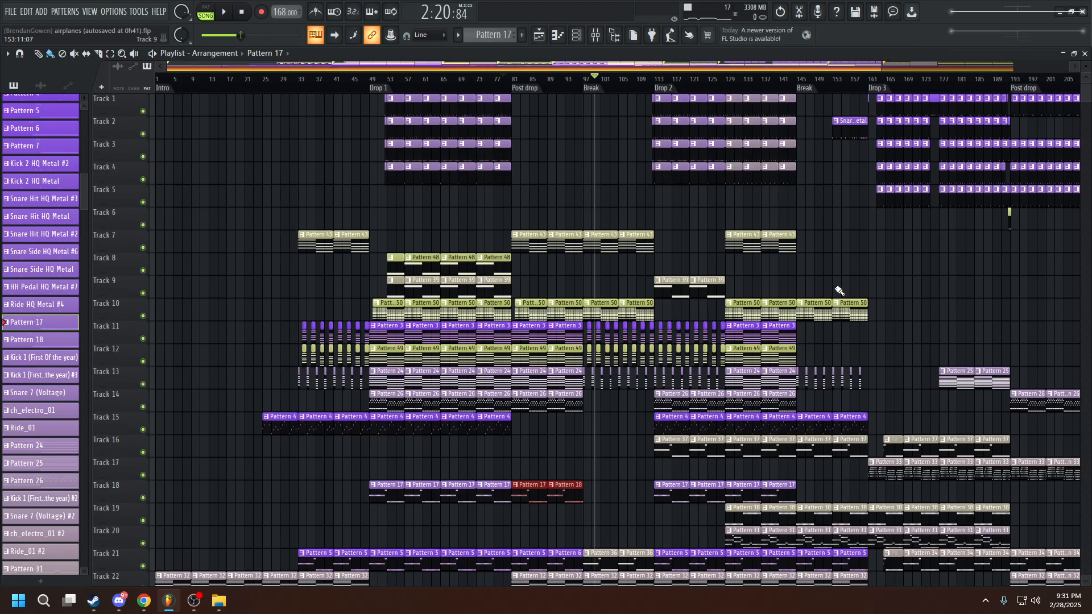
pyautogui.moveTo(648, 233); pyautogui.dragTo(589, 194)
pyautogui.scroll(-6, 616, 383)
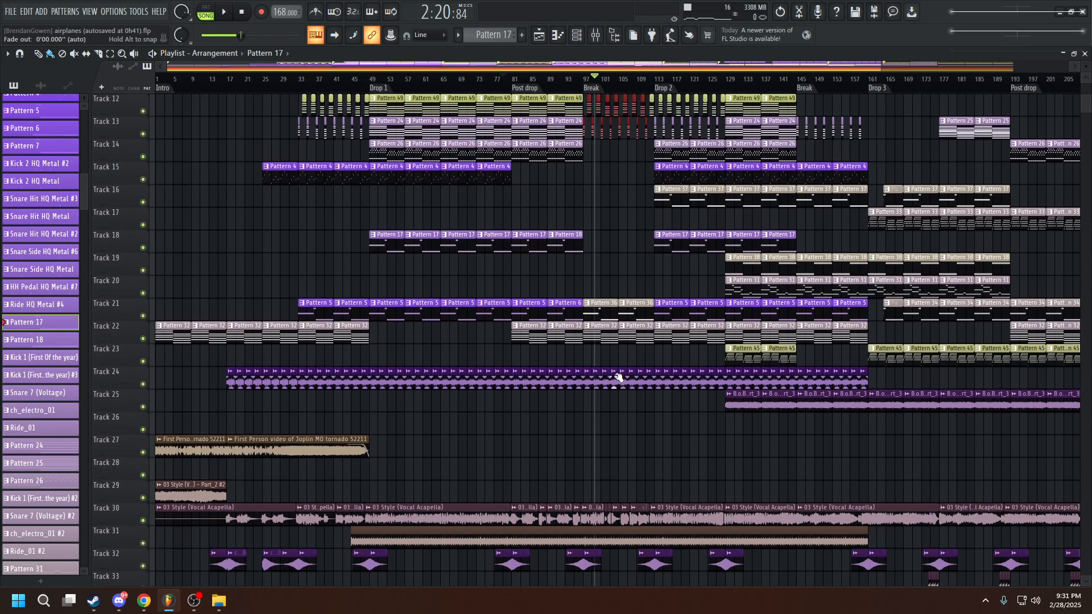
# Open the break's Pattern 36 from Track 21 in the piano roll, show the mixer and play the pattern on its own.
pyautogui.scroll(10, 611, 417)
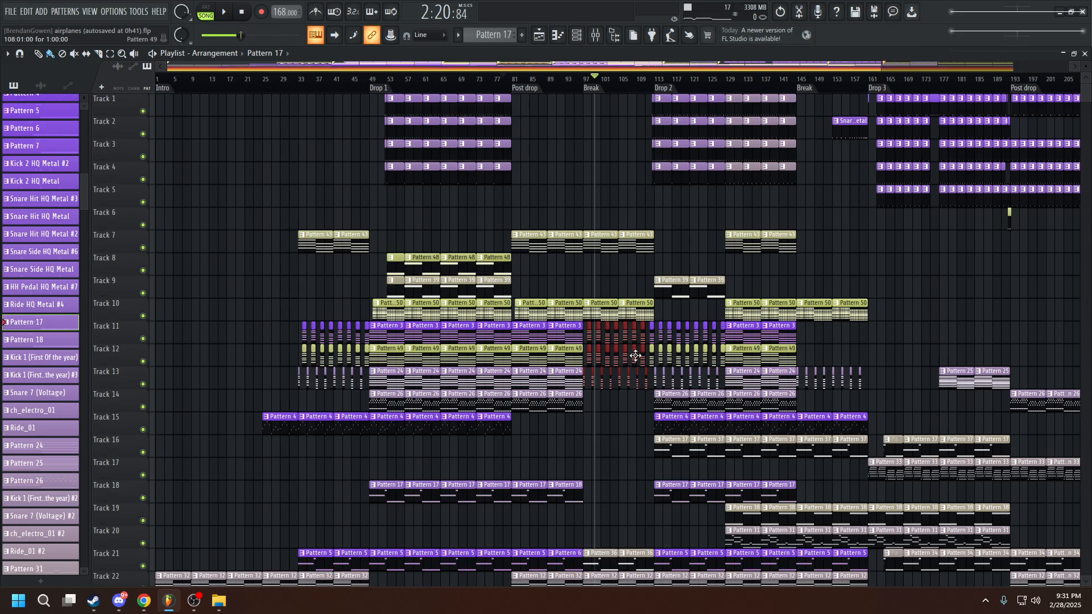
pyautogui.scroll(-4, 620, 398)
pyautogui.doubleClick(601, 440)
pyautogui.click(598, 37)
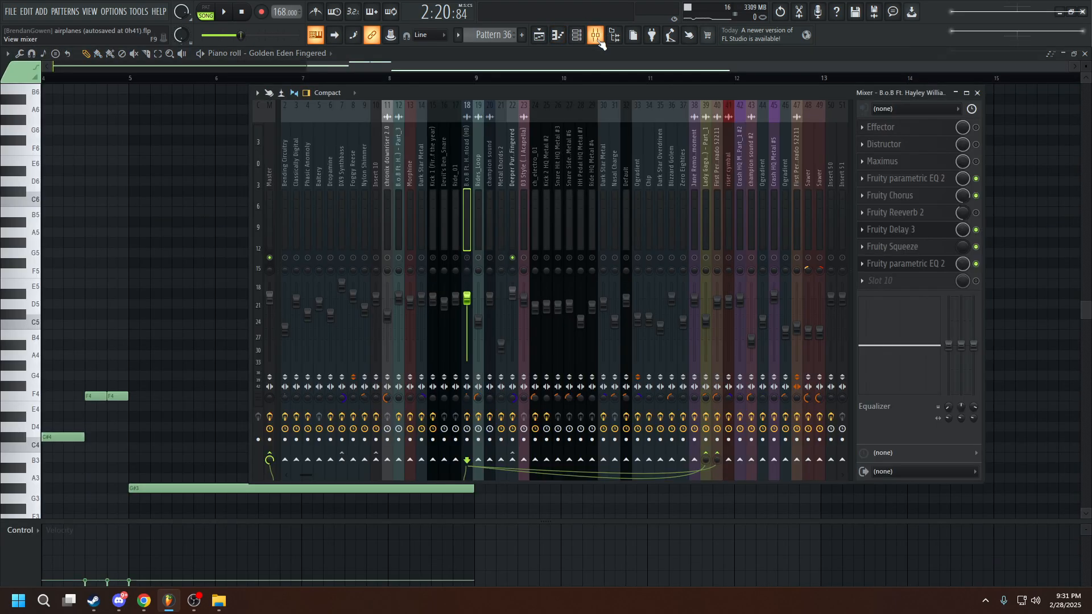
pyautogui.click(205, 13)
pyautogui.press('space')
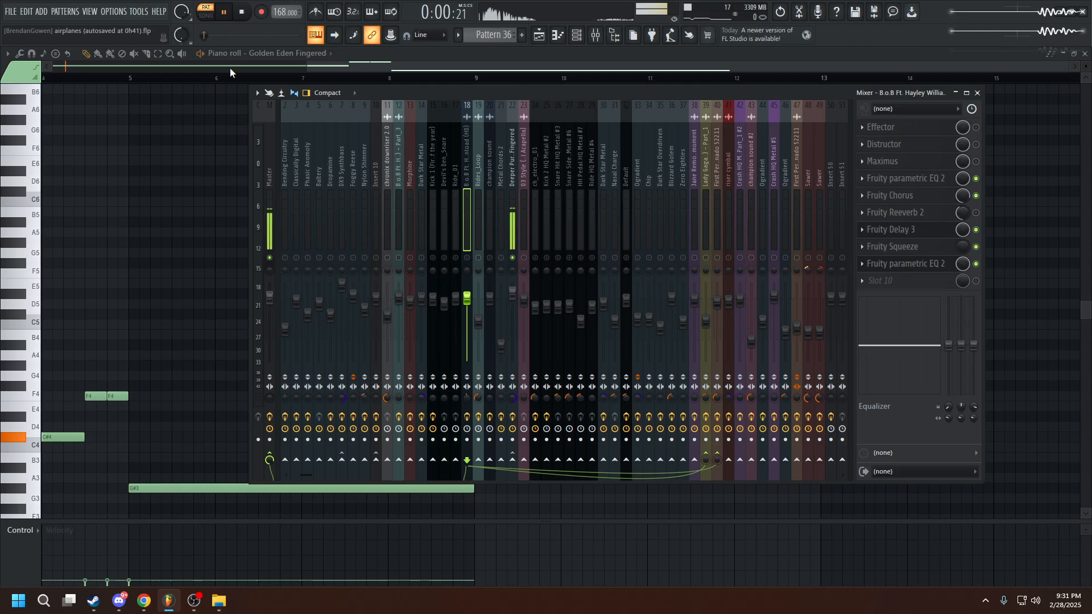
# Examine the OTT and Fruity Parametric EQ 2 effects on the Deeper Purple Fingered mixer track, and close them with the mixer.
pyautogui.click(513, 165)
pyautogui.click(895, 128)
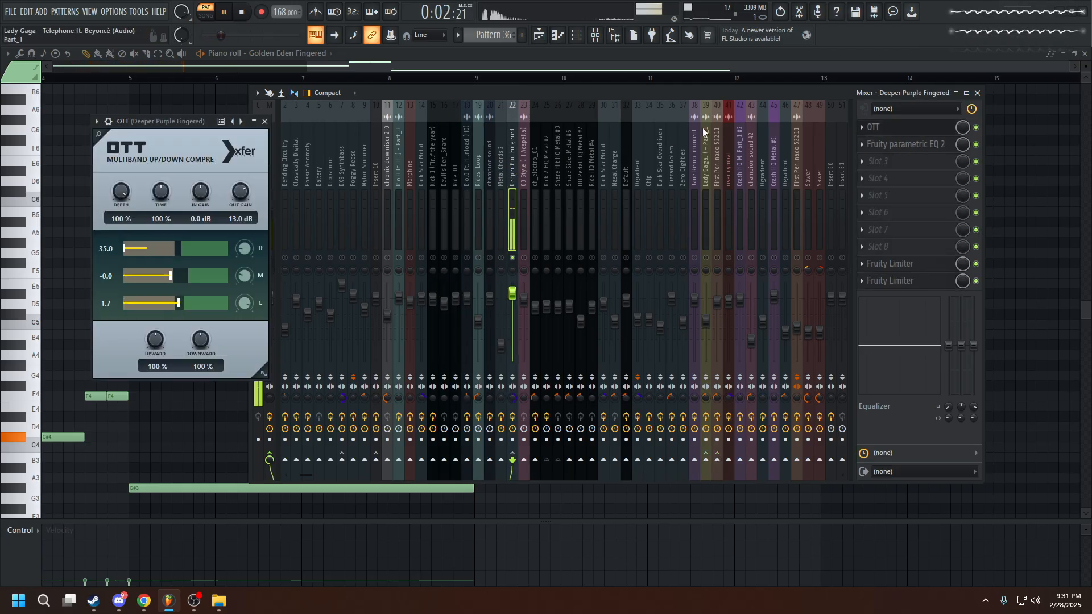
pyautogui.click(879, 145)
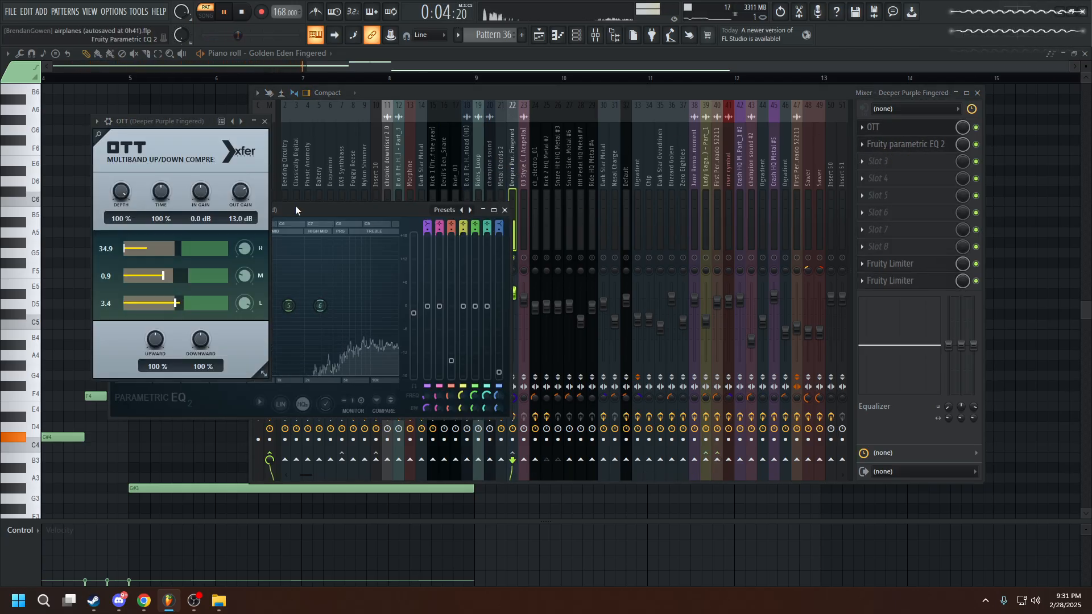
pyautogui.moveTo(295, 206); pyautogui.dragTo(739, 182)
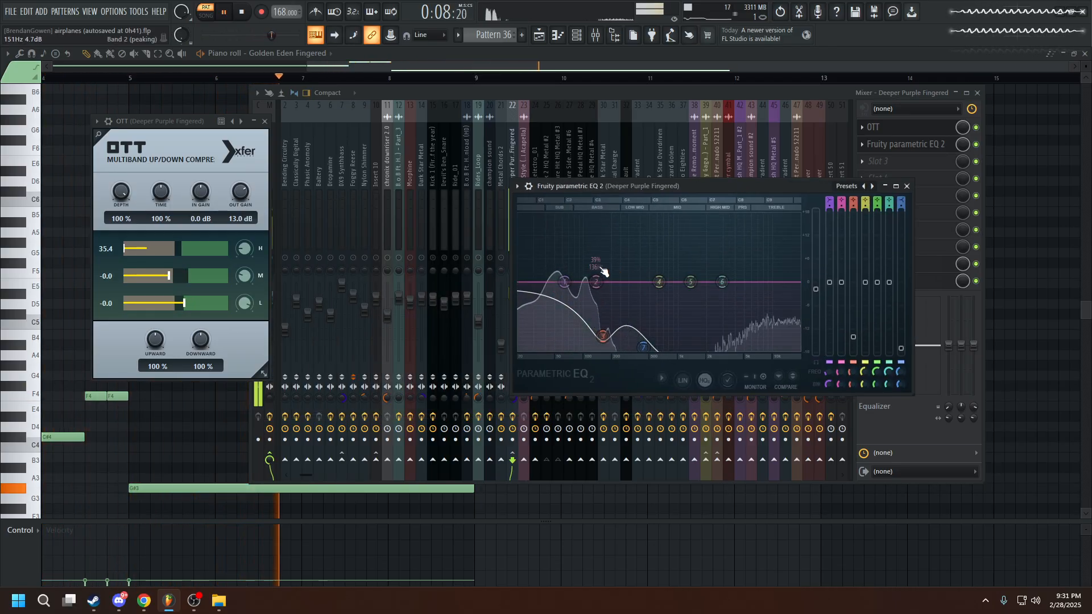
pyautogui.click(907, 187)
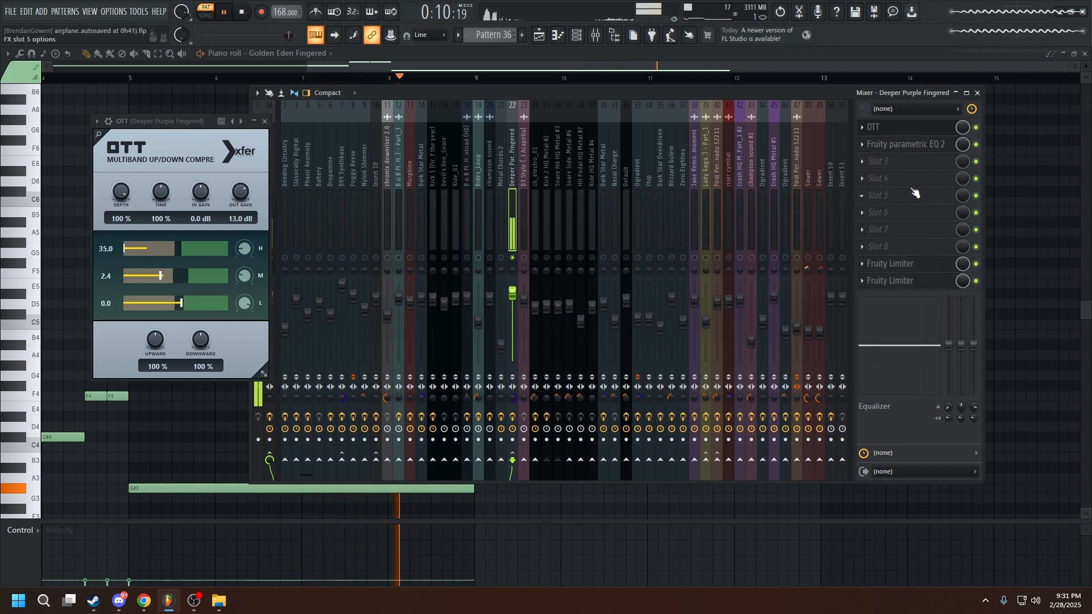
pyautogui.press('Escape')
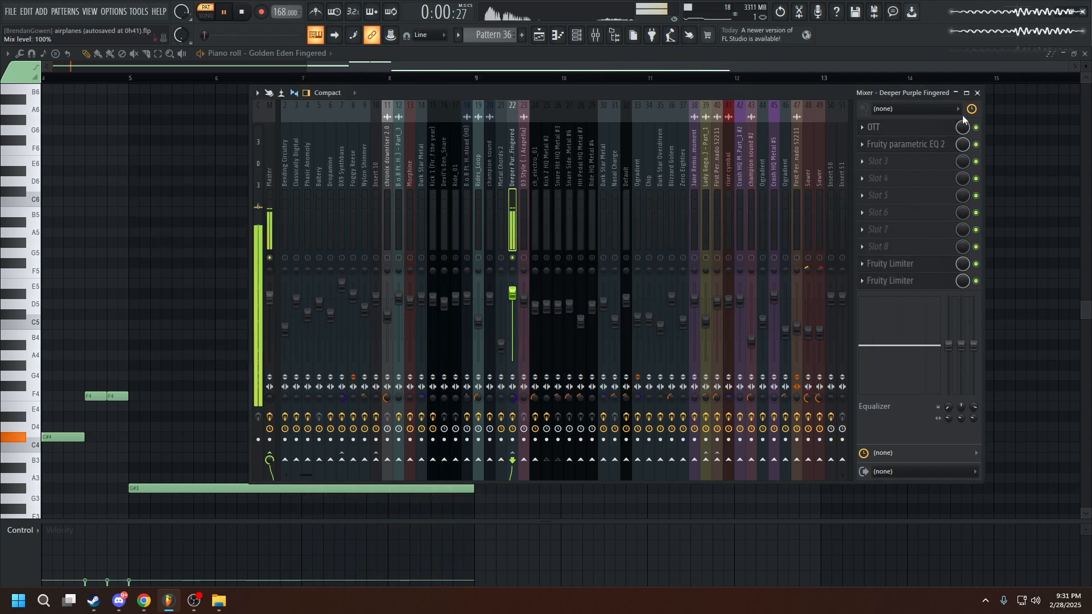
pyautogui.click(977, 93)
# Return to the playlist and play the song from the Break marker at bar 97, with the time selection cleared.
pyautogui.click(537, 38)
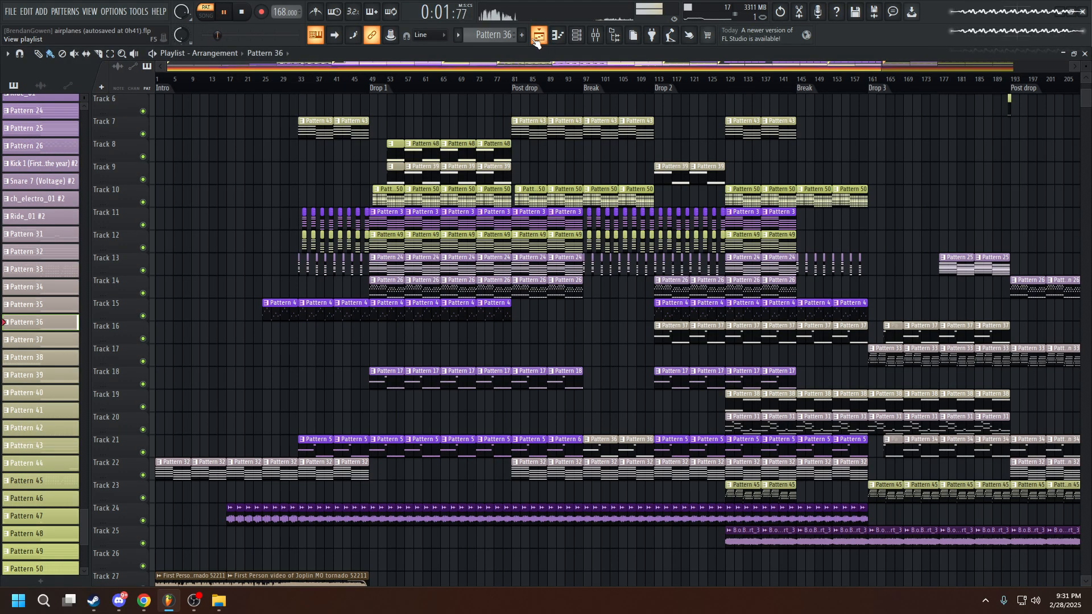
pyautogui.click(590, 87)
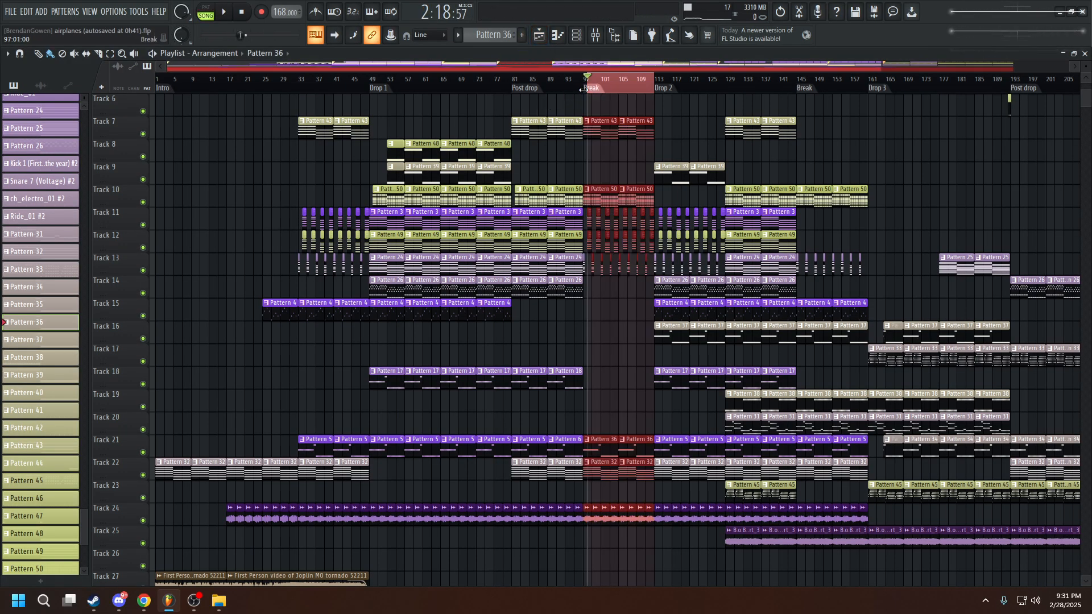
pyautogui.rightClick(606, 91)
pyautogui.click(587, 83)
pyautogui.press('space')
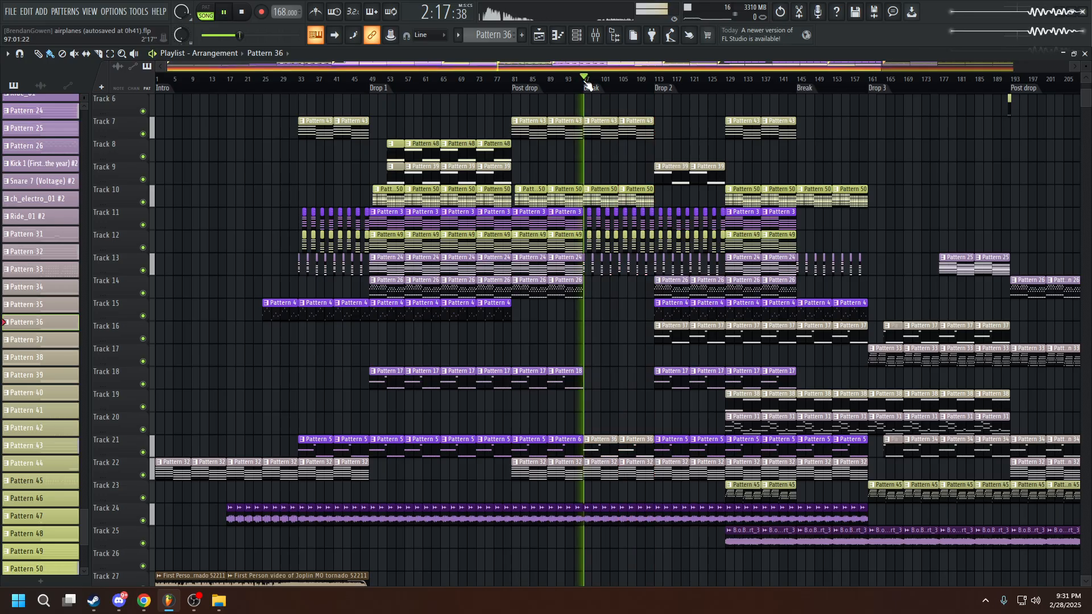
# Check the mixer levels and look over the playlist's clips and automation tracks while the break plays, and stop playback.
pyautogui.press('F9')
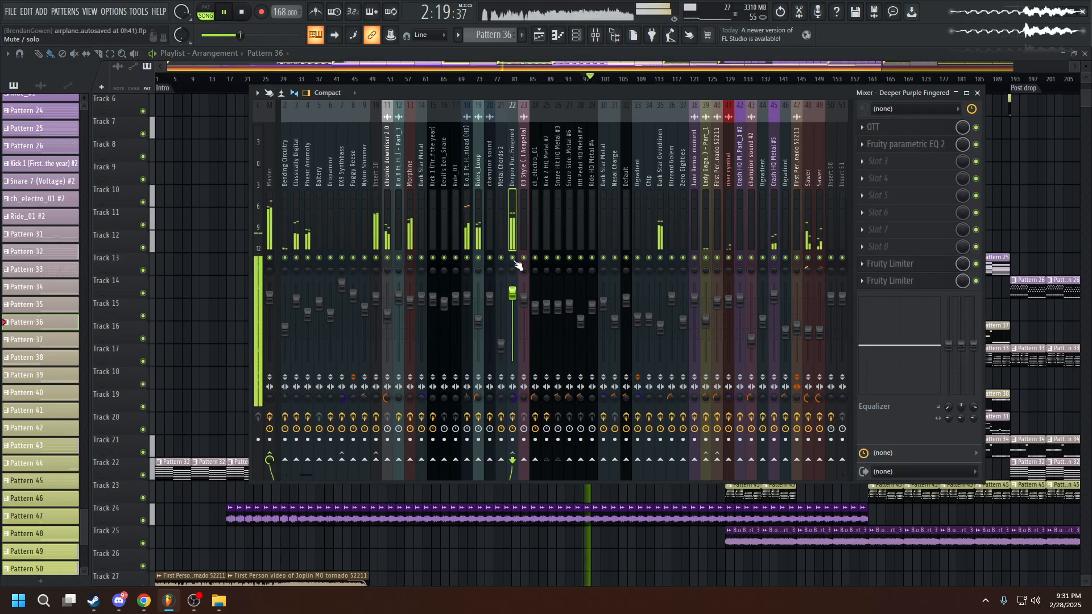
pyautogui.click(596, 35)
pyautogui.scroll(-9, 597, 144)
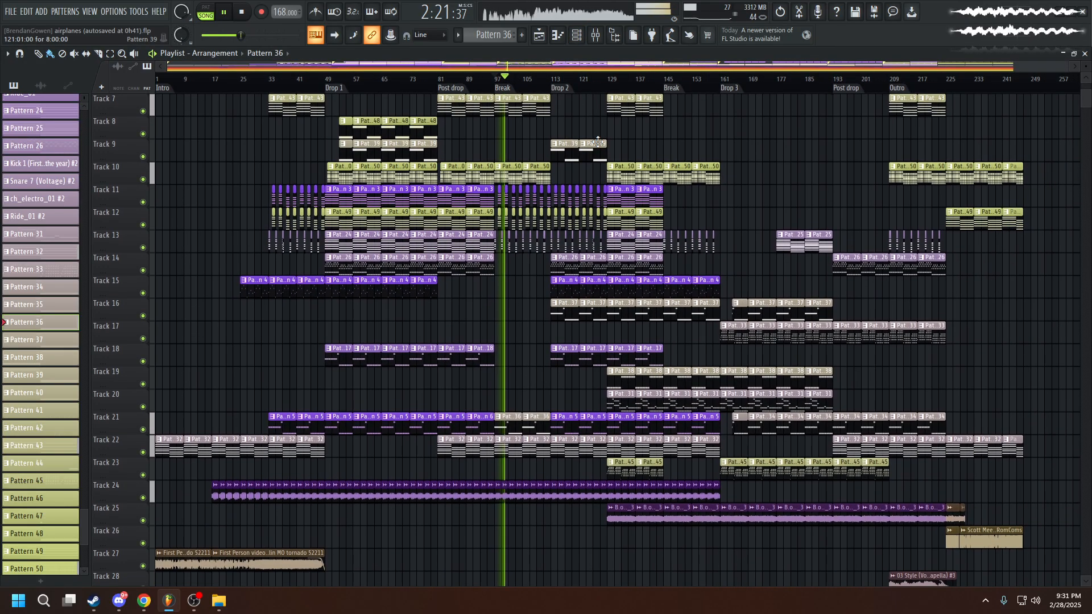
pyautogui.scroll(-10, 598, 144)
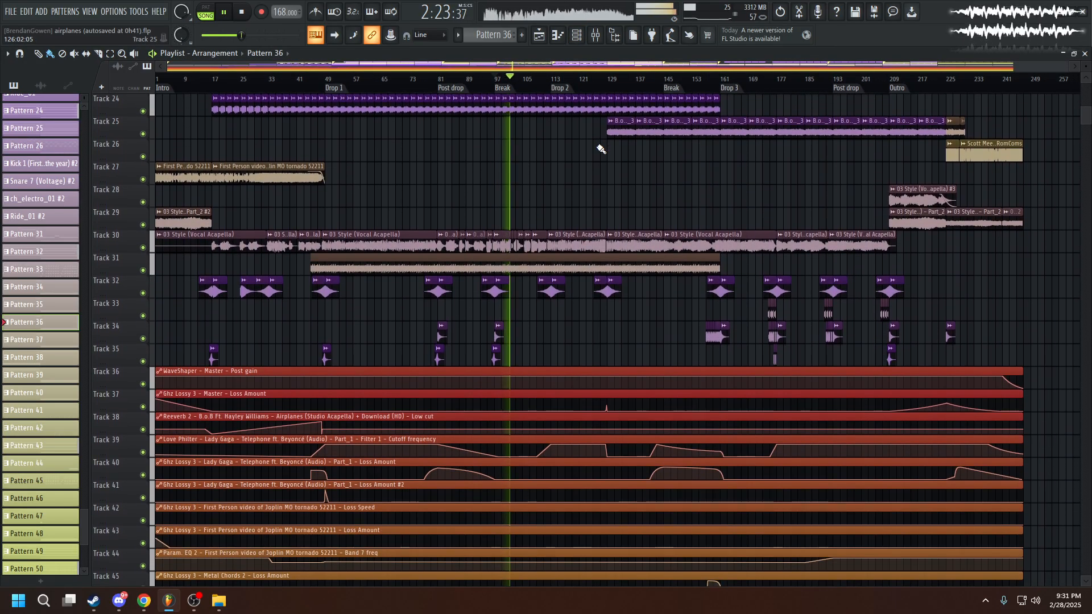
pyautogui.scroll(-4, 592, 153)
pyautogui.scroll(12, 592, 153)
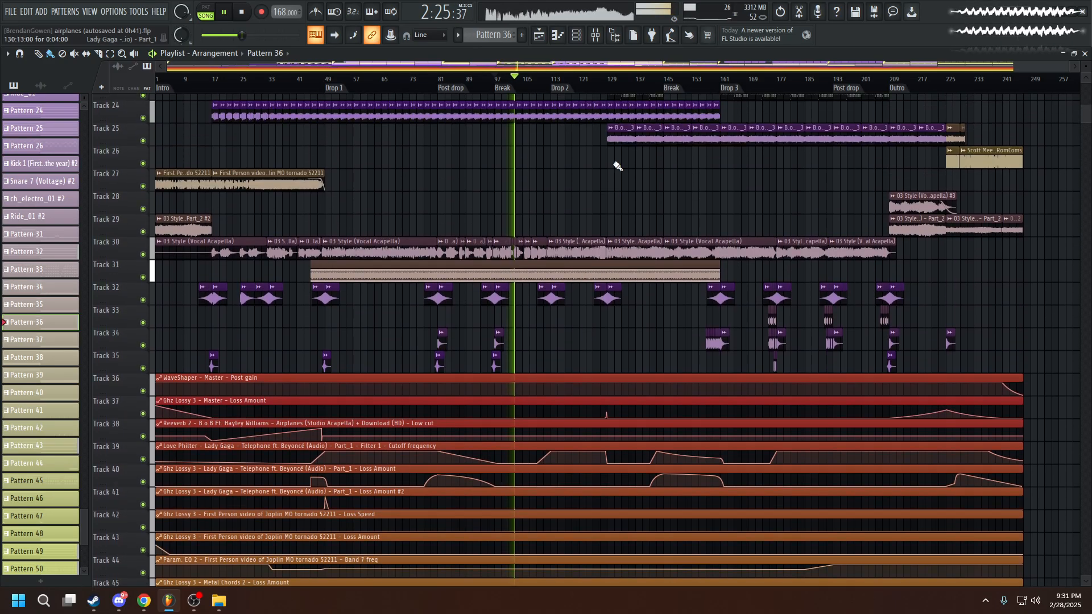
pyautogui.scroll(12, 615, 172)
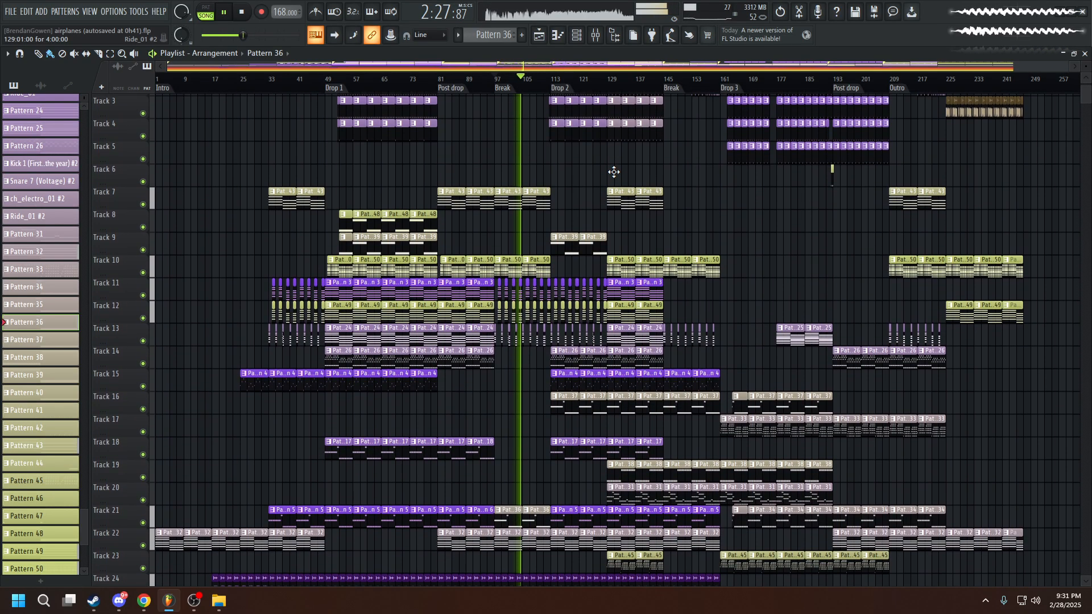
pyautogui.scroll(2, 613, 172)
pyautogui.press('space')
# Move the playhead to Drop 2 and select the chopped clips on Tracks 11 and 12, followed by their full Pattern 3 and 49 clips.
pyautogui.click(553, 78)
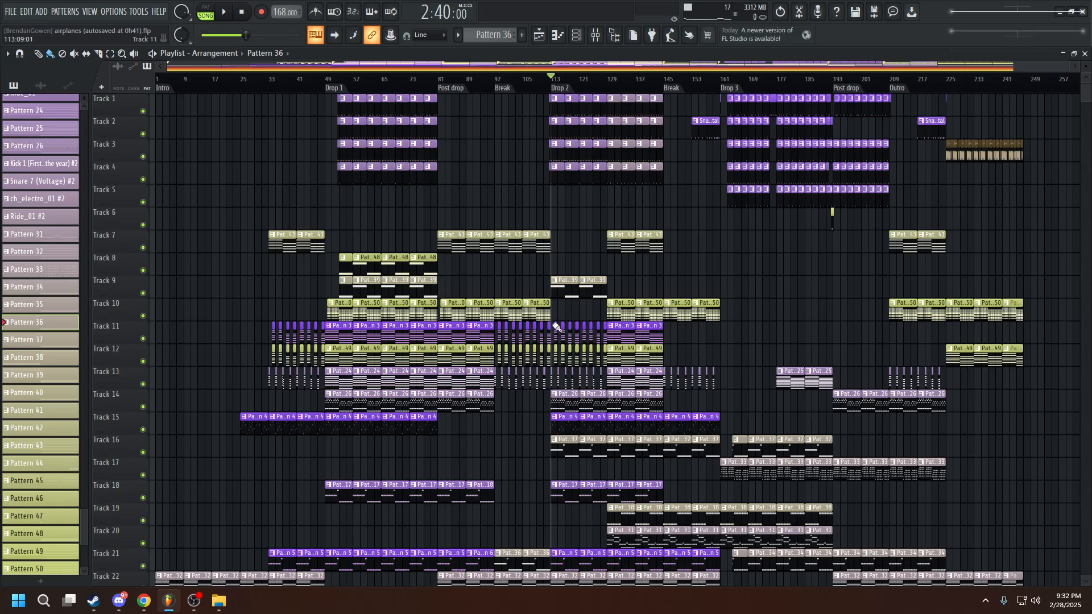
pyautogui.scroll(3, 551, 382)
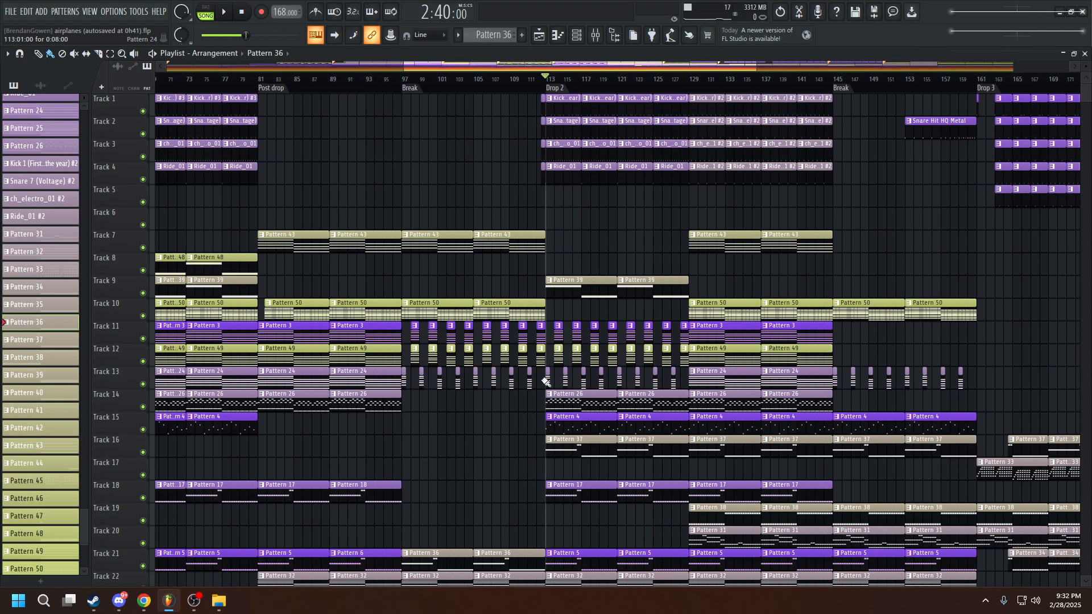
pyautogui.moveTo(551, 387); pyautogui.dragTo(688, 321)
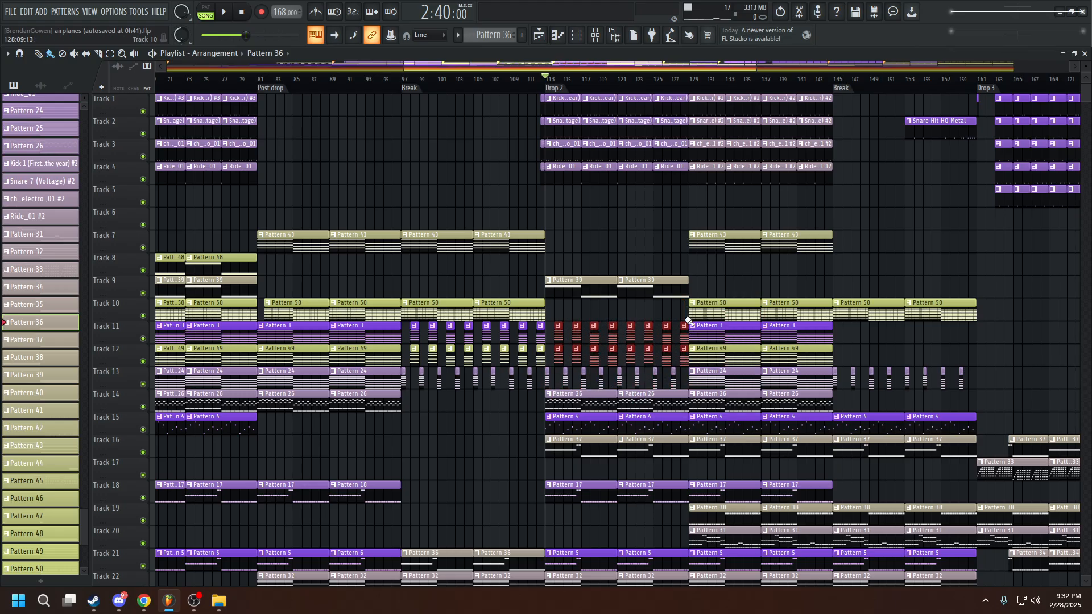
pyautogui.click(687, 357)
pyautogui.moveTo(882, 366); pyautogui.dragTo(725, 314)
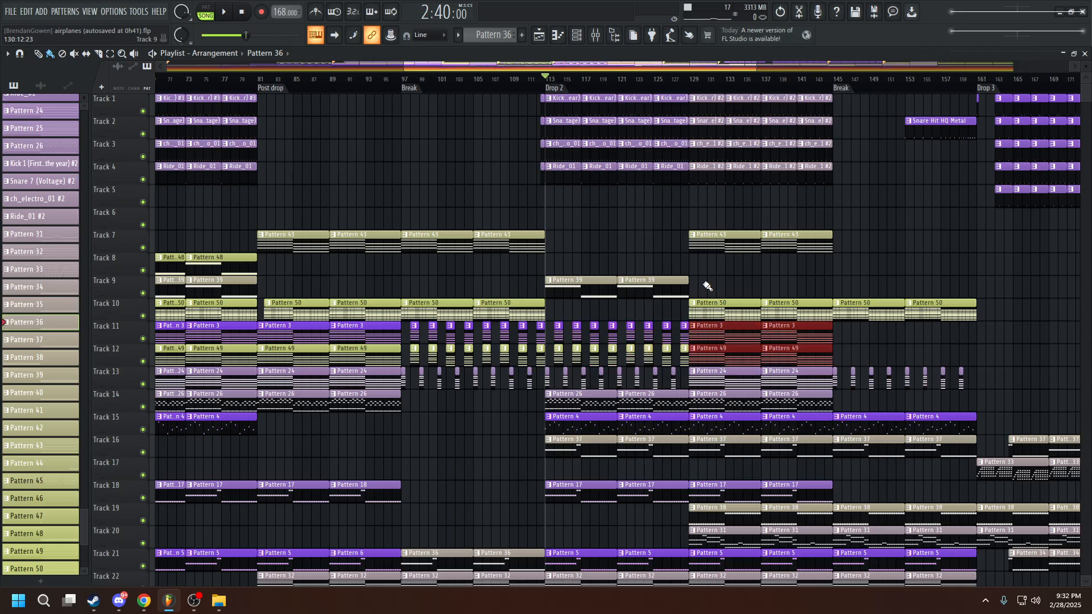
# Examine the steps of the Kick 1 (First Of the year) #2 pattern from bar 129 in the channel rack.
pyautogui.click(701, 111)
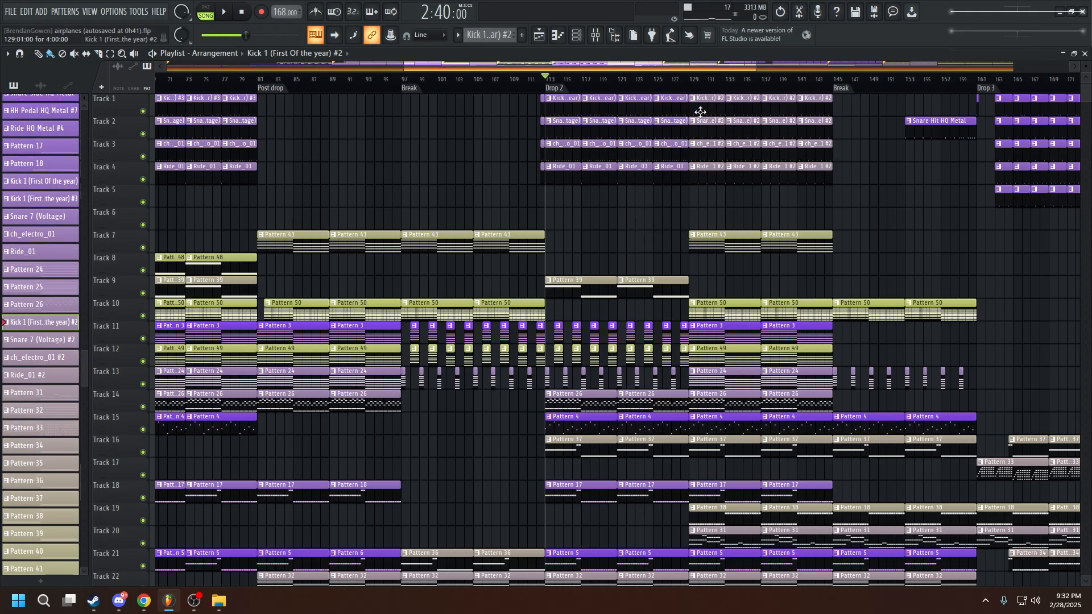
pyautogui.click(579, 36)
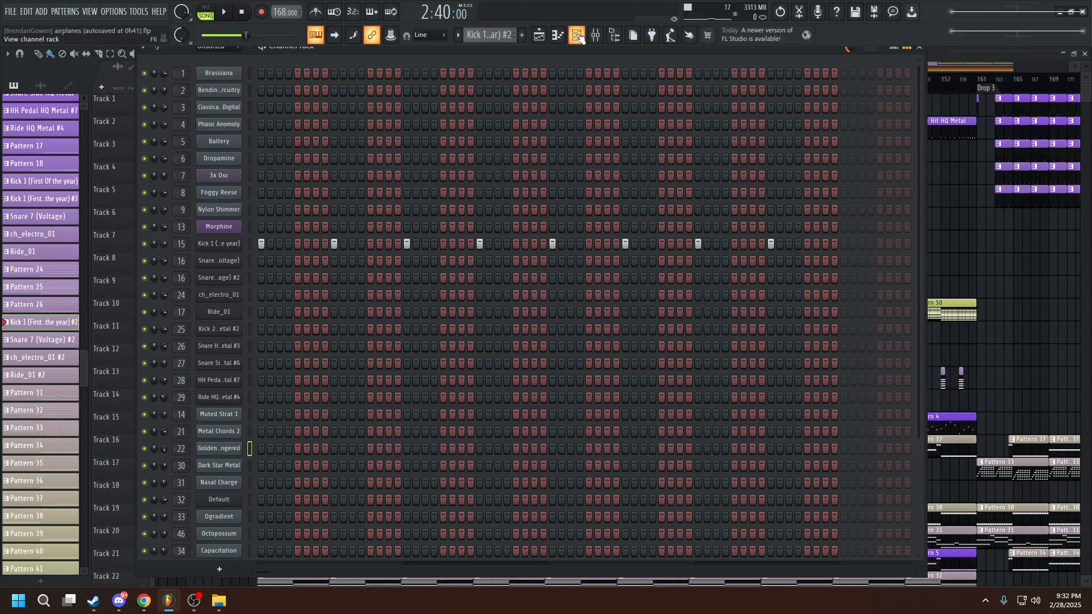
pyautogui.click(965, 63)
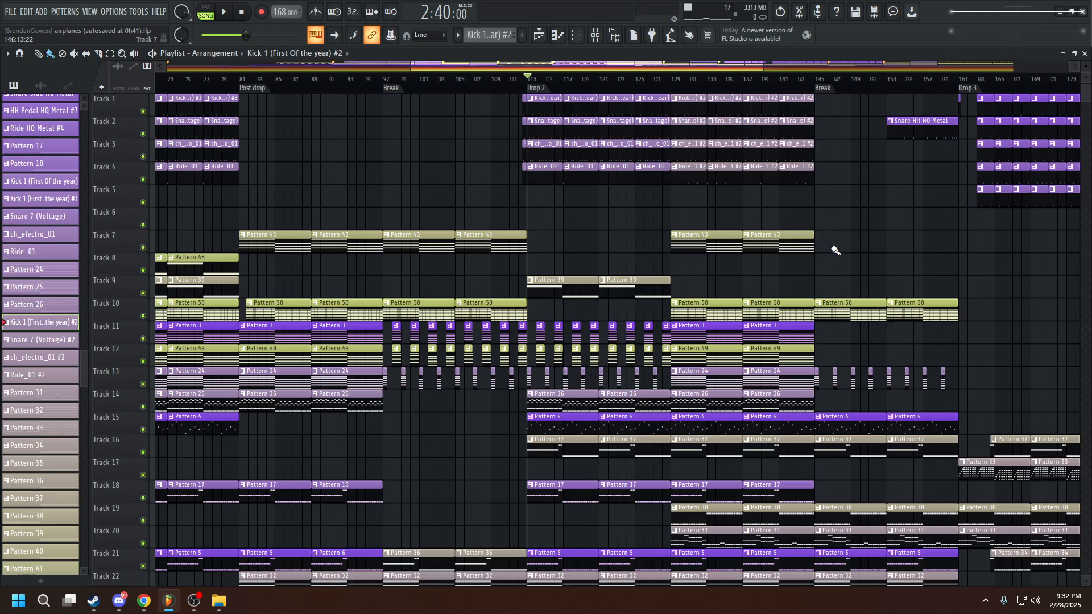
# Select the clips in the second half of Drop 2, bars 129 to 145, on Tracks 7 to 23.
pyautogui.scroll(-3, 835, 250)
pyautogui.moveTo(786, 542); pyautogui.dragTo(695, 117)
pyautogui.scroll(-10, 707, 361)
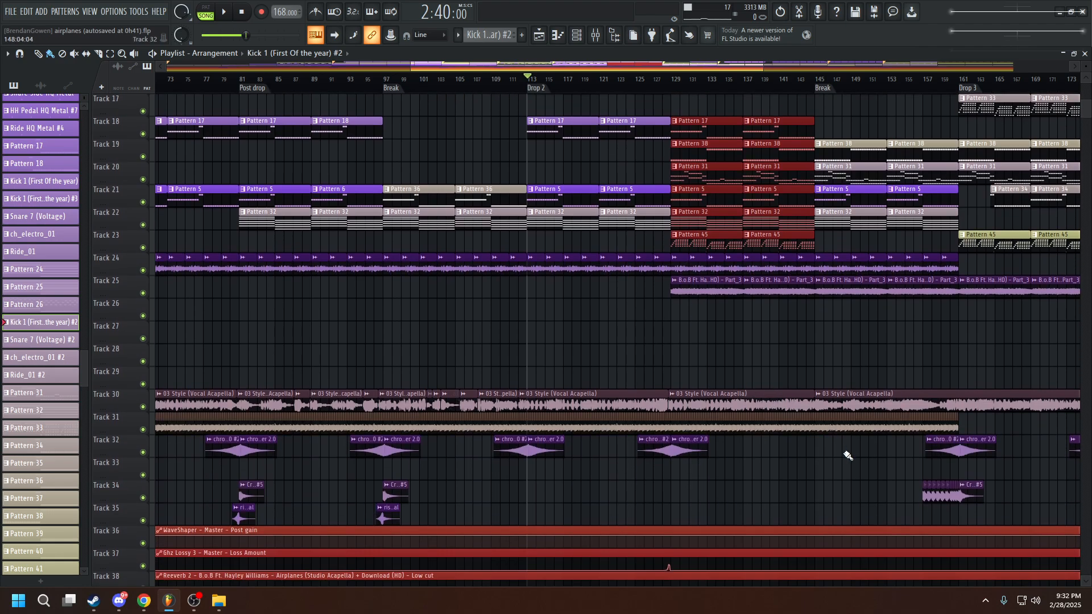
pyautogui.scroll(9, 812, 463)
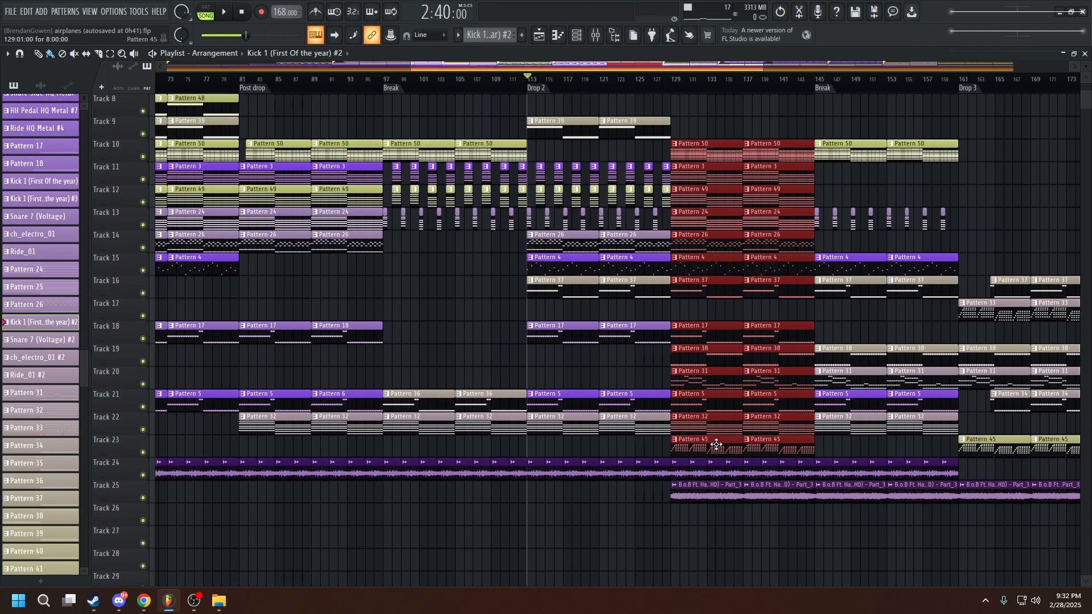
# Examine the notes of Pattern 45 from Track 23 and Pattern 31 from Track 20 in the piano roll.
pyautogui.doubleClick(716, 445)
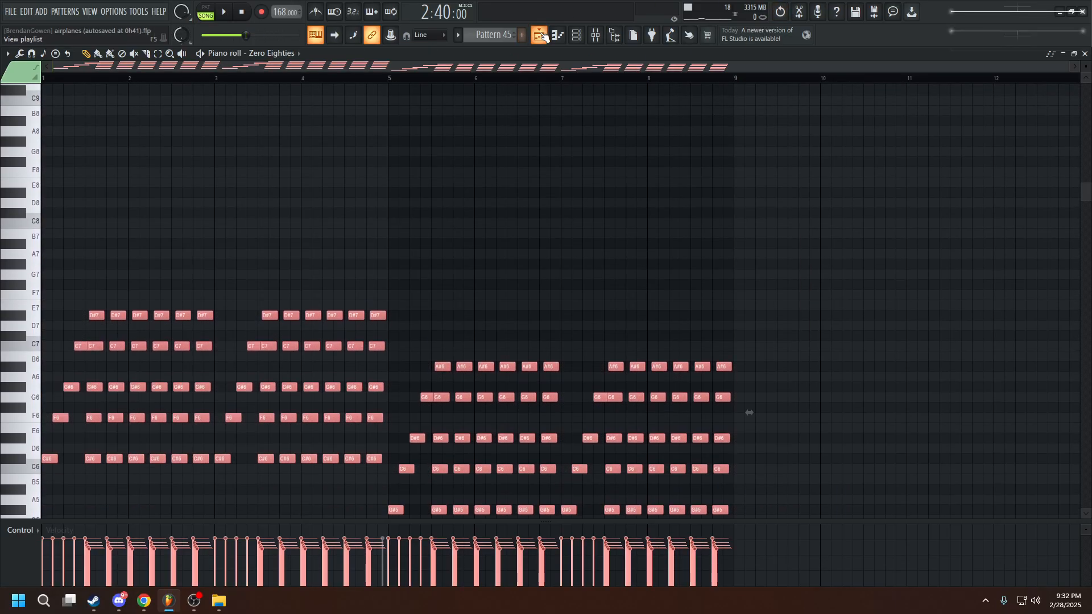
pyautogui.click(541, 35)
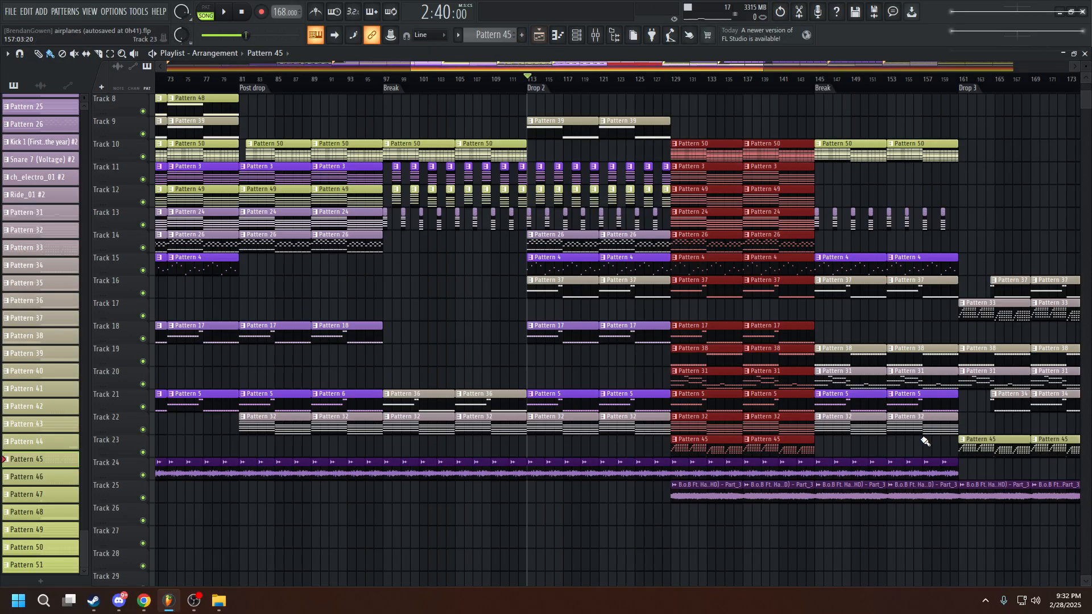
pyautogui.doubleClick(707, 376)
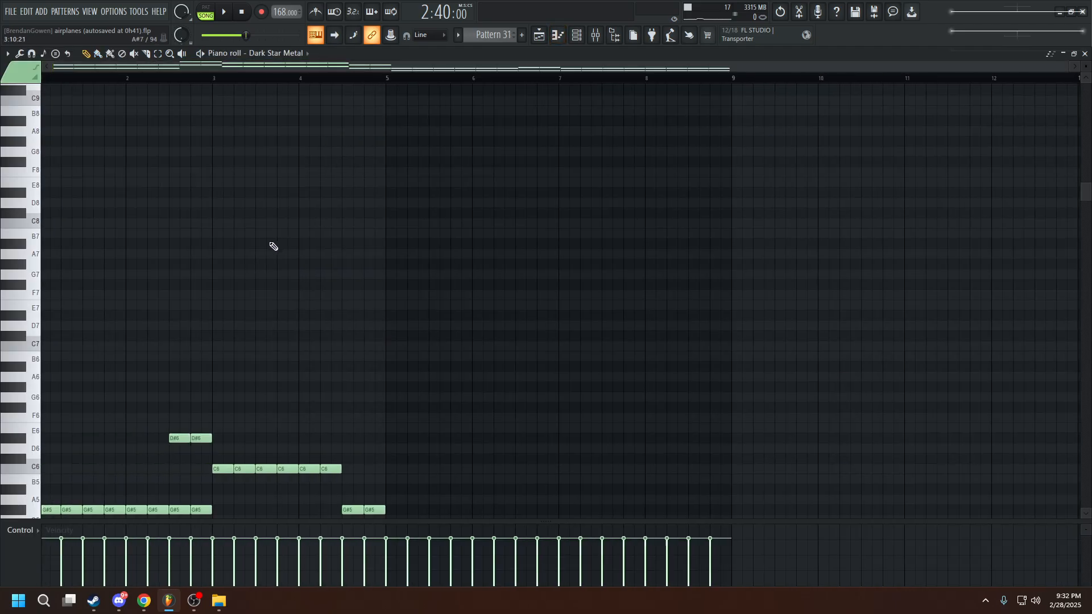
pyautogui.click(539, 35)
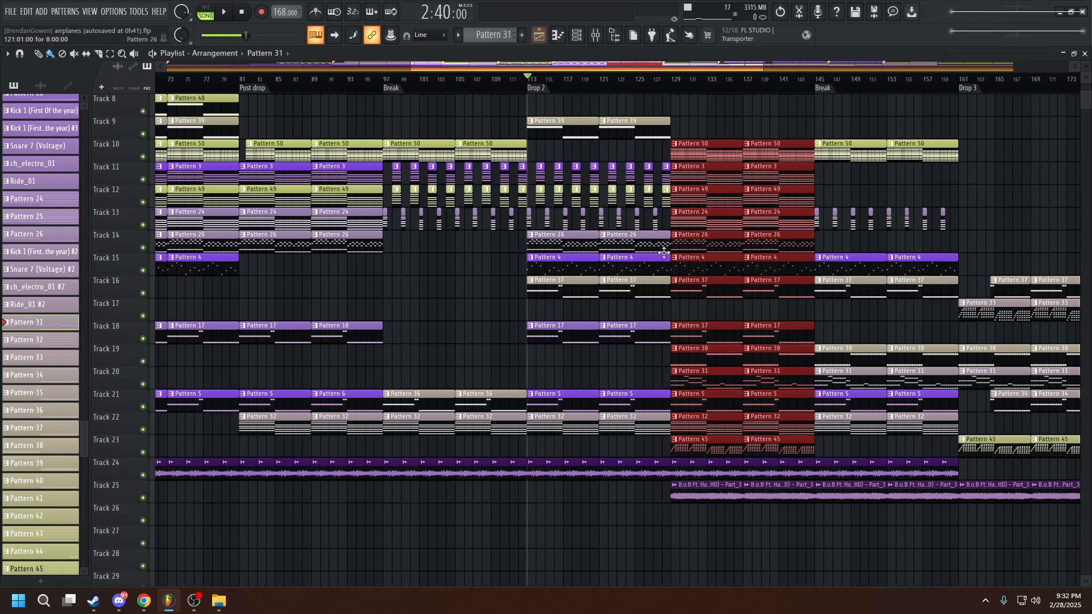
# Examine the notes of Pattern 5 from Track 21 and Pattern 38 from Track 19, and return to the playlist's upper tracks.
pyautogui.click(706, 396)
pyautogui.hscroll(-2, 529, 311)
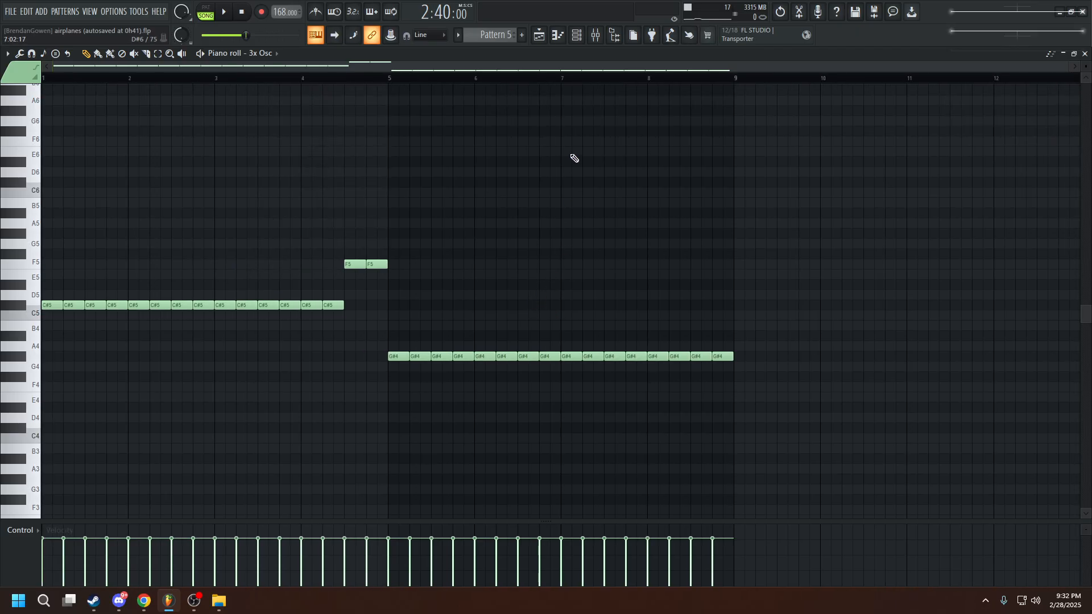
pyautogui.click(547, 40)
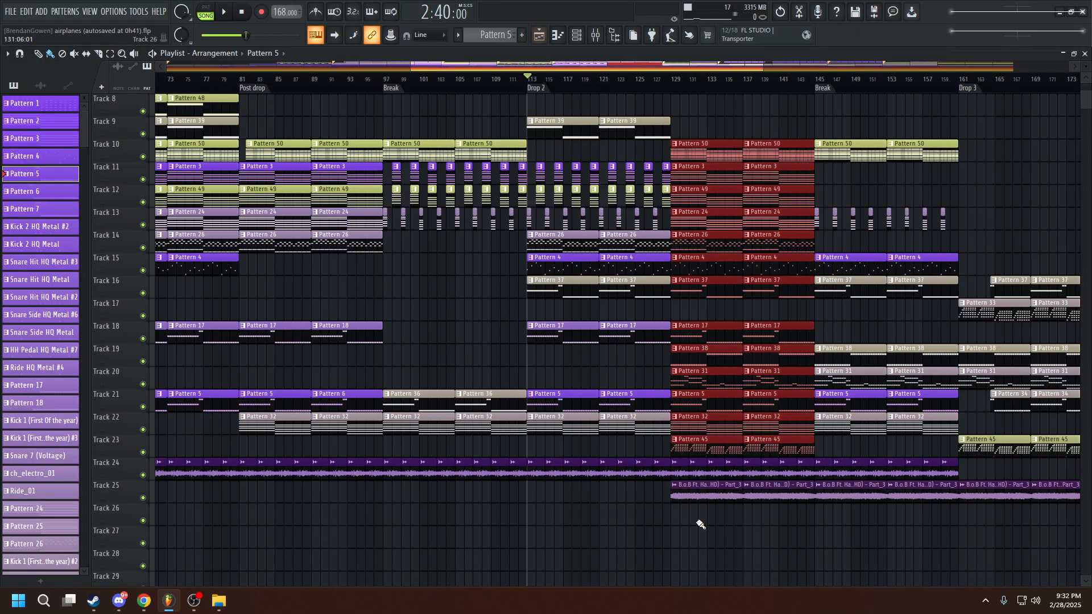
pyautogui.doubleClick(708, 352)
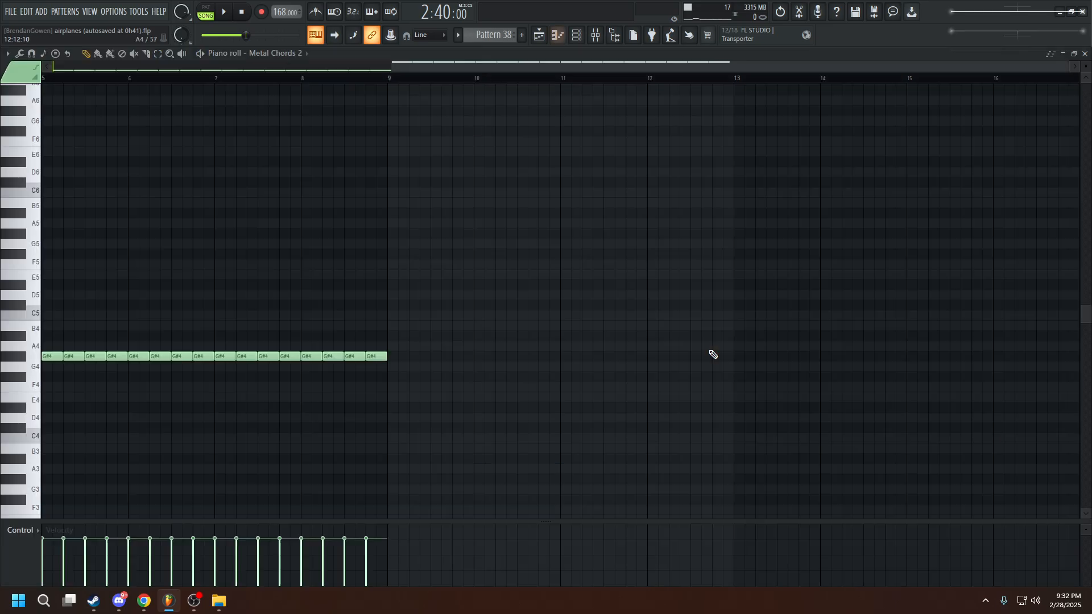
pyautogui.hscroll(-5, 553, 281)
pyautogui.click(539, 37)
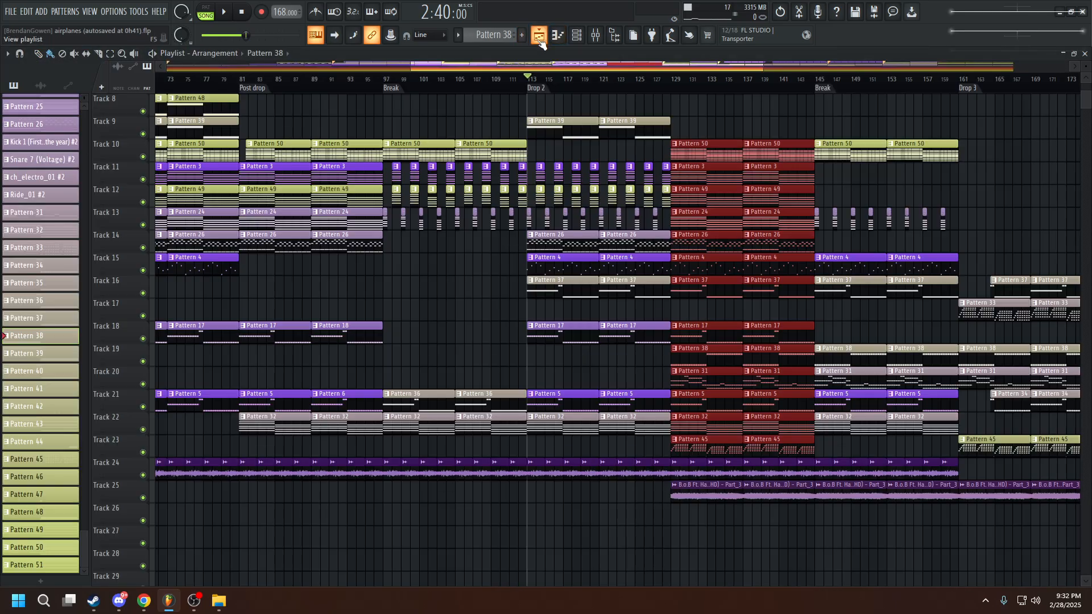
pyautogui.scroll(3, 842, 292)
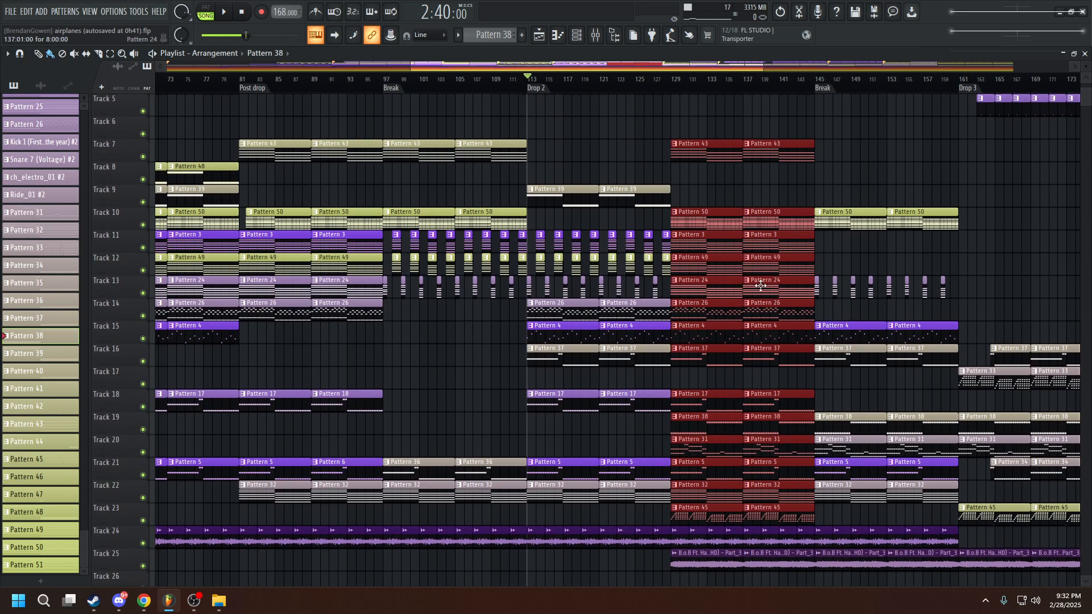
pyautogui.scroll(2, 761, 285)
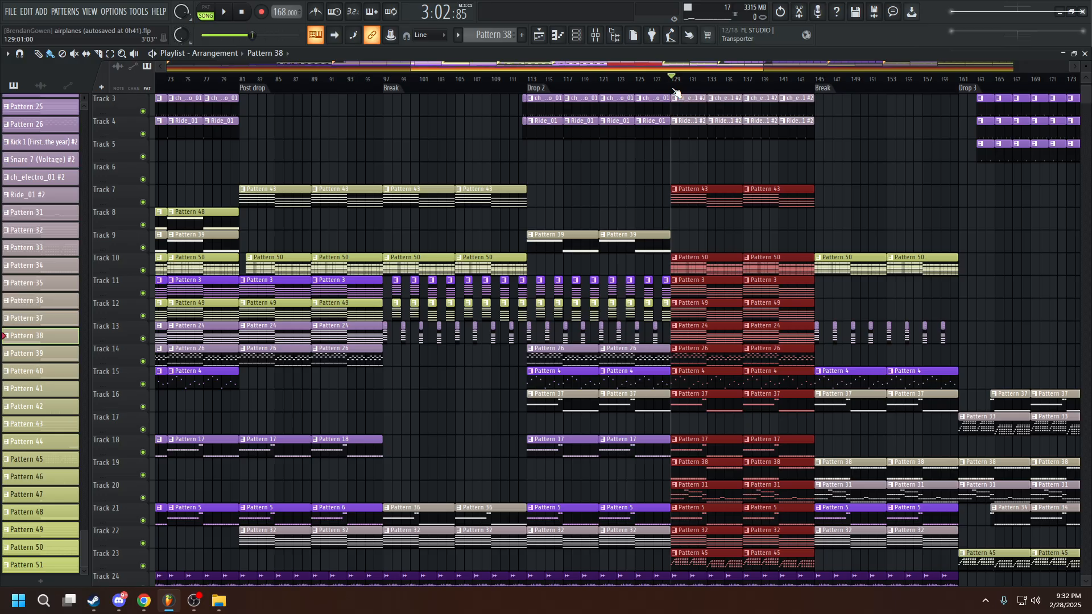
# Play the second half of Drop 2 from bar 129 and check the mixer levels during playback.
pyautogui.press('space')
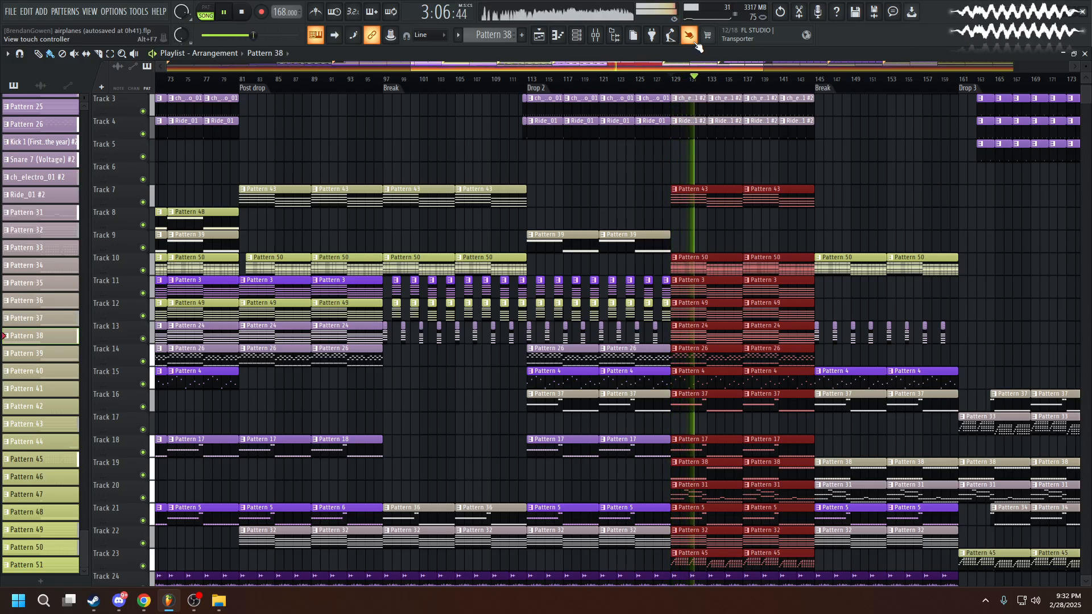
pyautogui.click(595, 35)
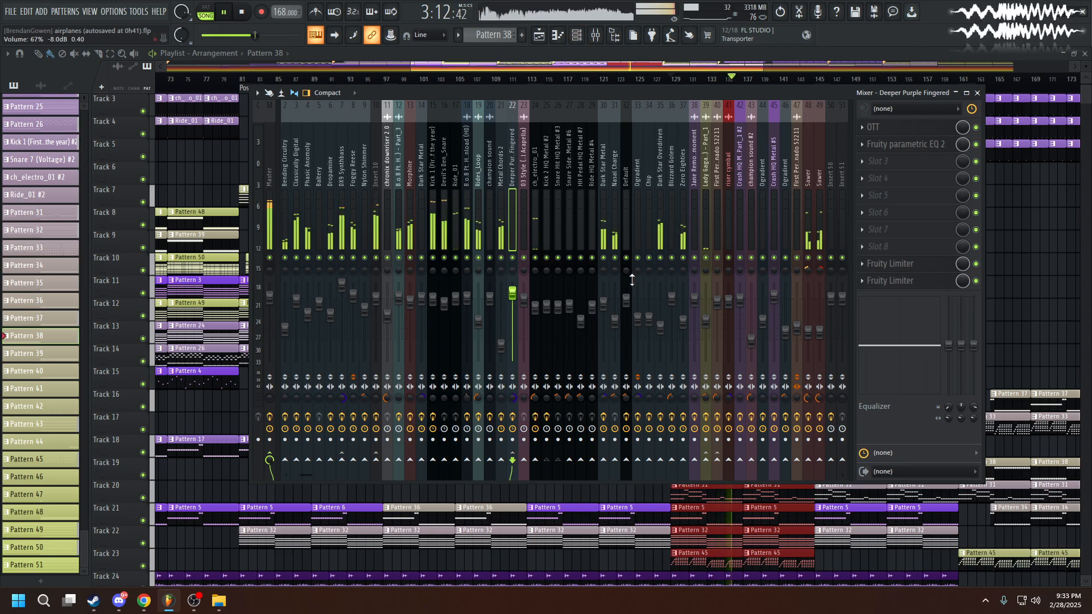
pyautogui.press('F9')
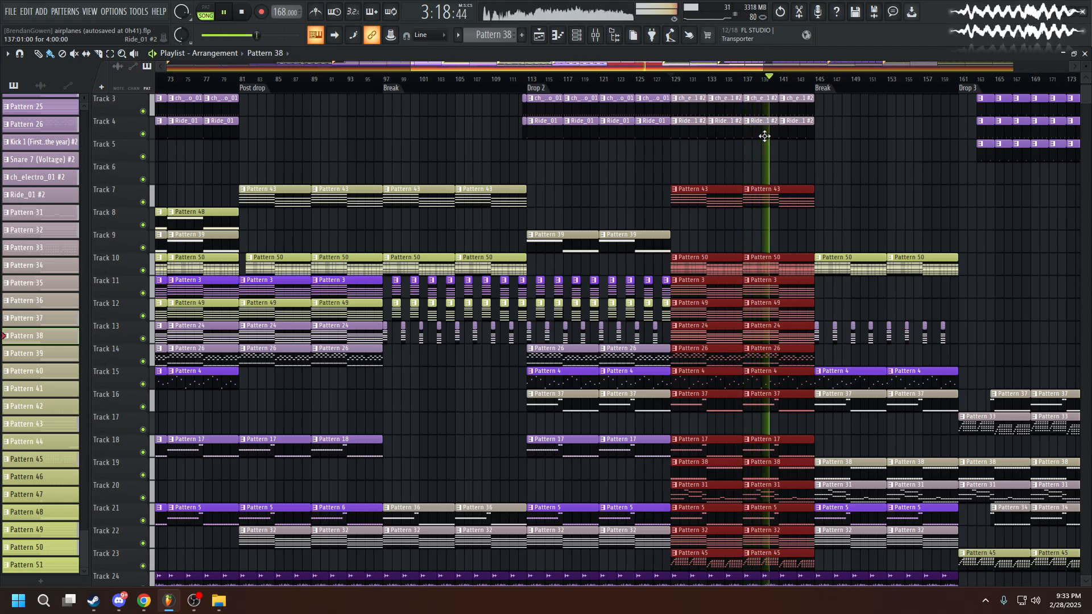
# Play on into the Break at bar 145, examine the audio and automation tracks, and pause playback.
pyautogui.scroll(-10, 765, 136)
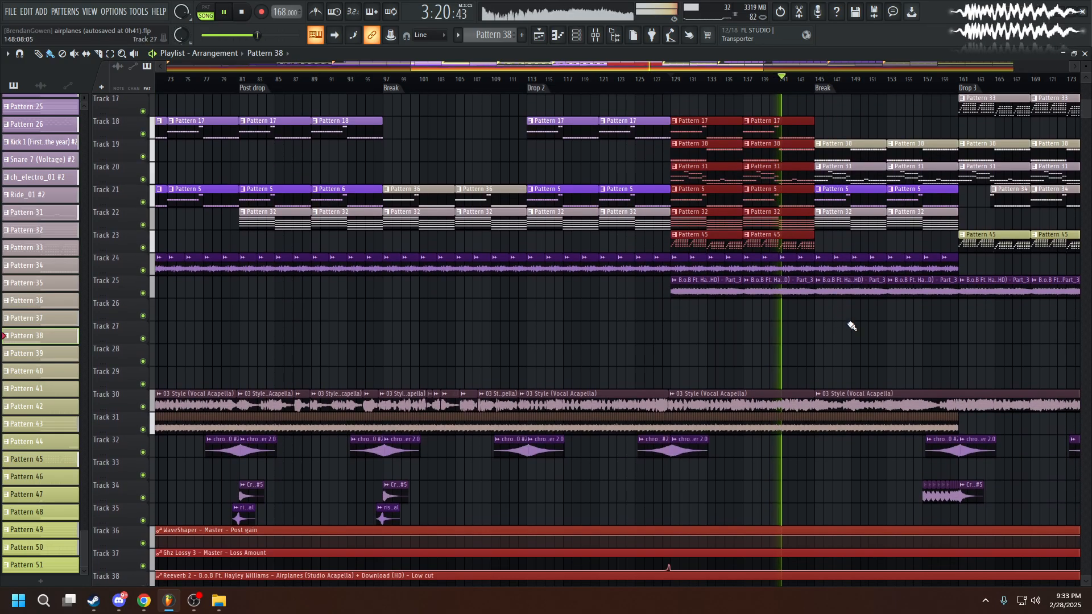
pyautogui.scroll(4, 851, 326)
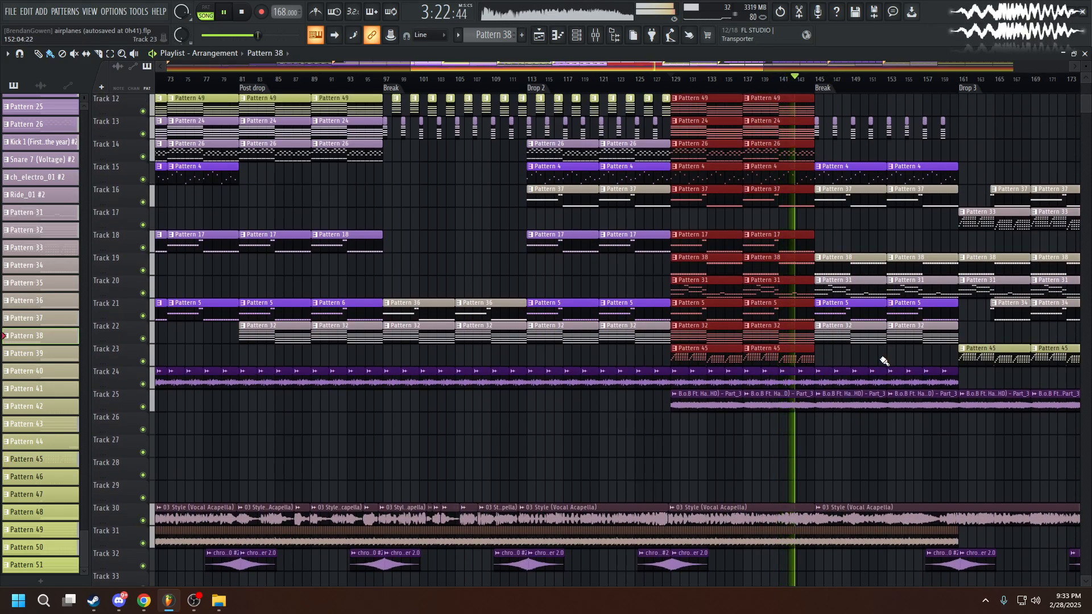
pyautogui.scroll(-7, 882, 358)
pyautogui.scroll(-5, 873, 375)
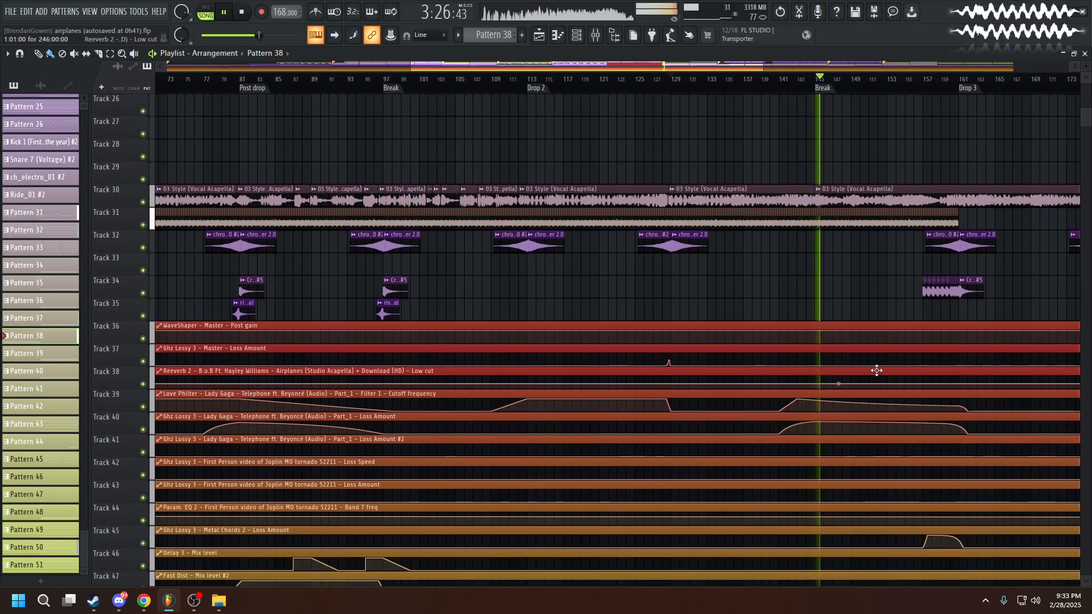
pyautogui.click(229, 14)
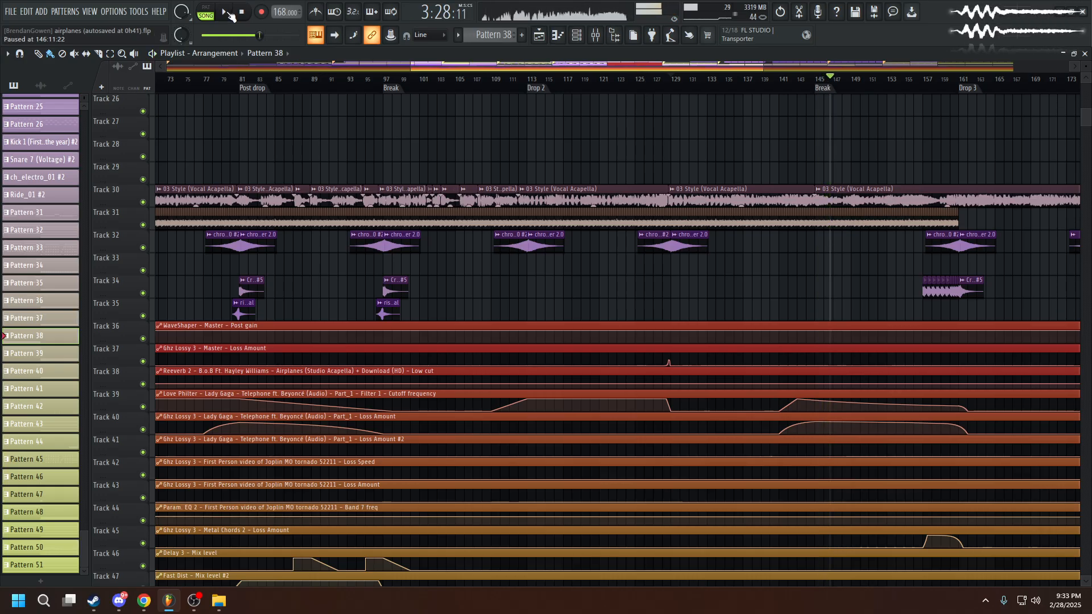
pyautogui.scroll(-3, 670, 297)
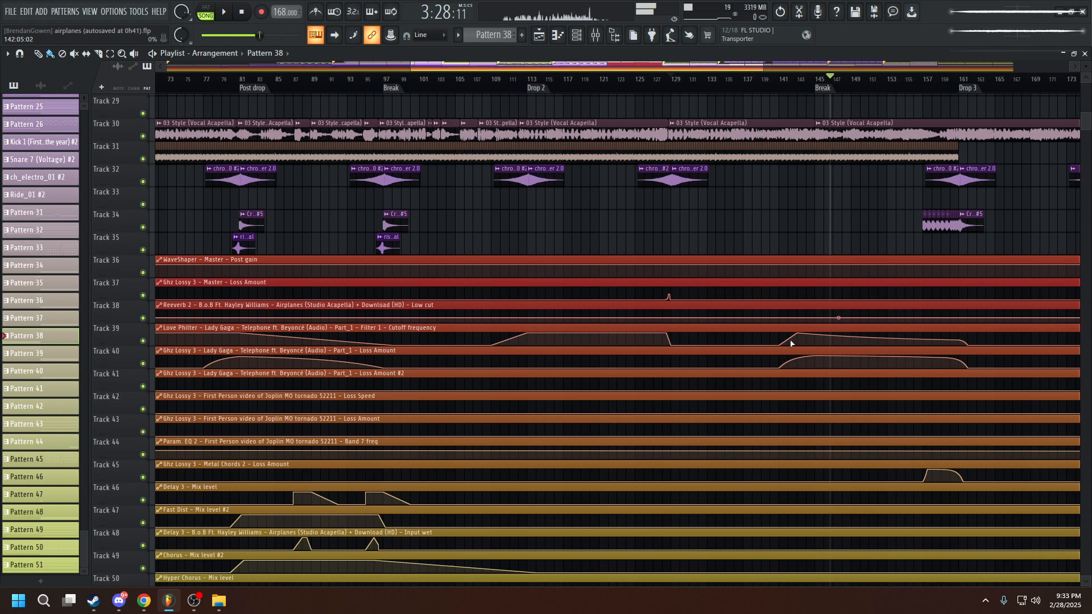
# Resume playback through the Break and examine its automation, vocal and pattern clips up to Track 1.
pyautogui.click(229, 12)
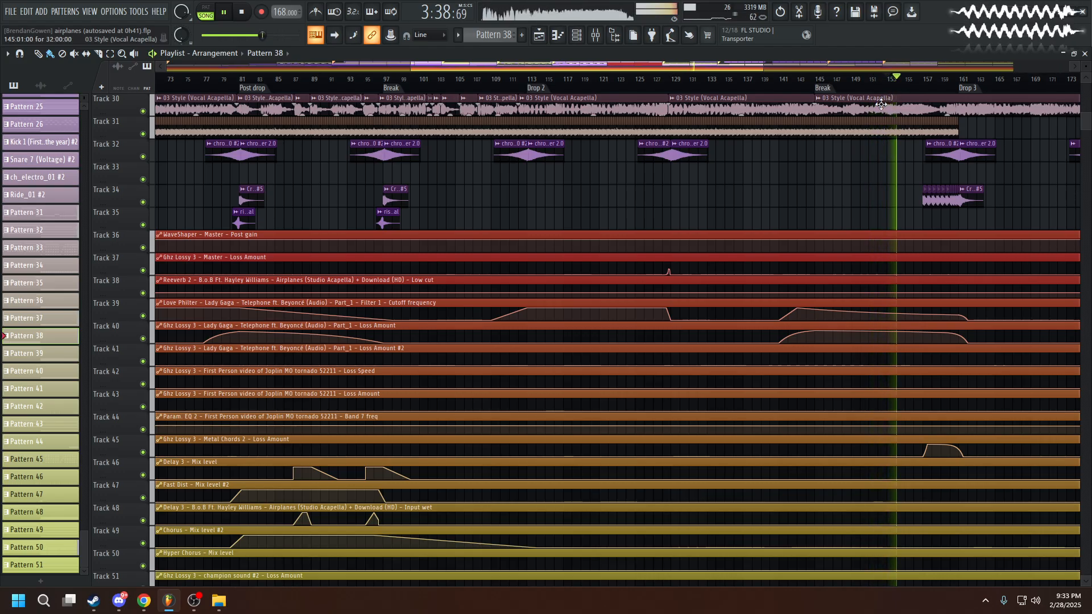
pyautogui.scroll(2, 873, 239)
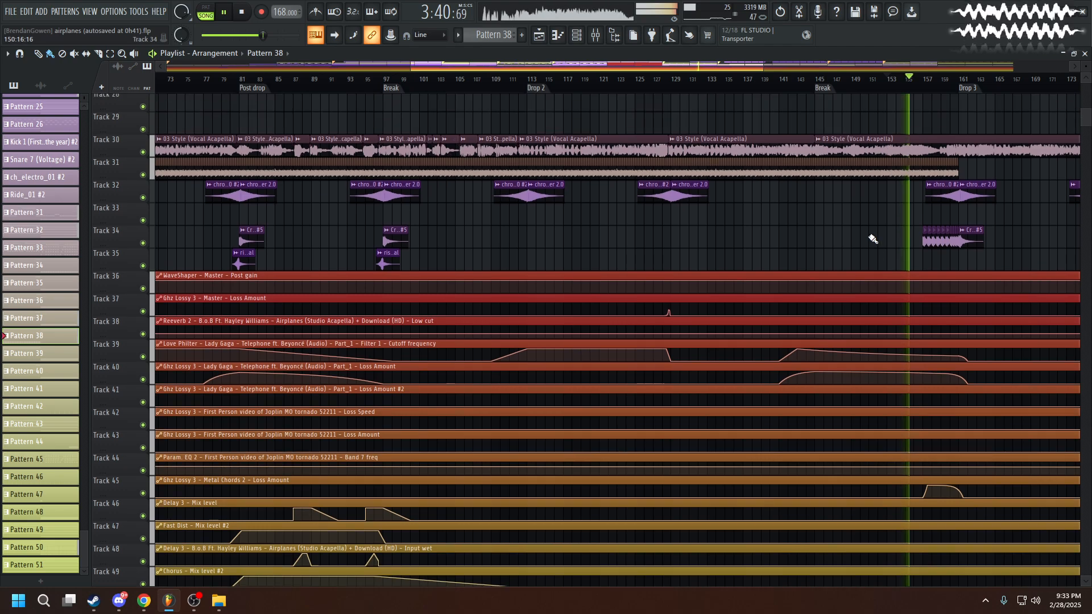
pyautogui.scroll(20, 964, 244)
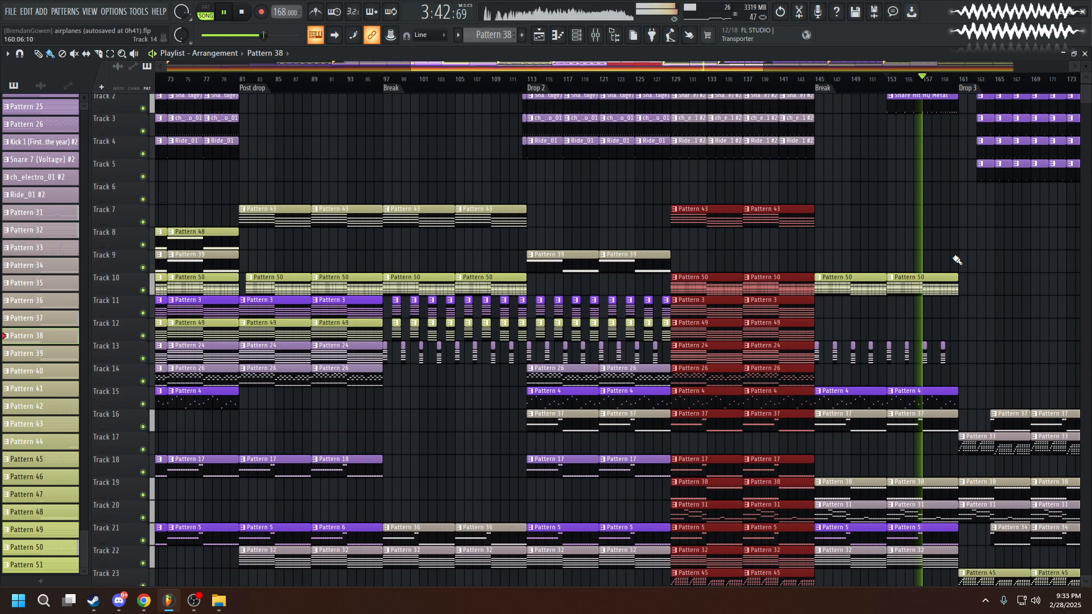
pyautogui.scroll(1, 956, 256)
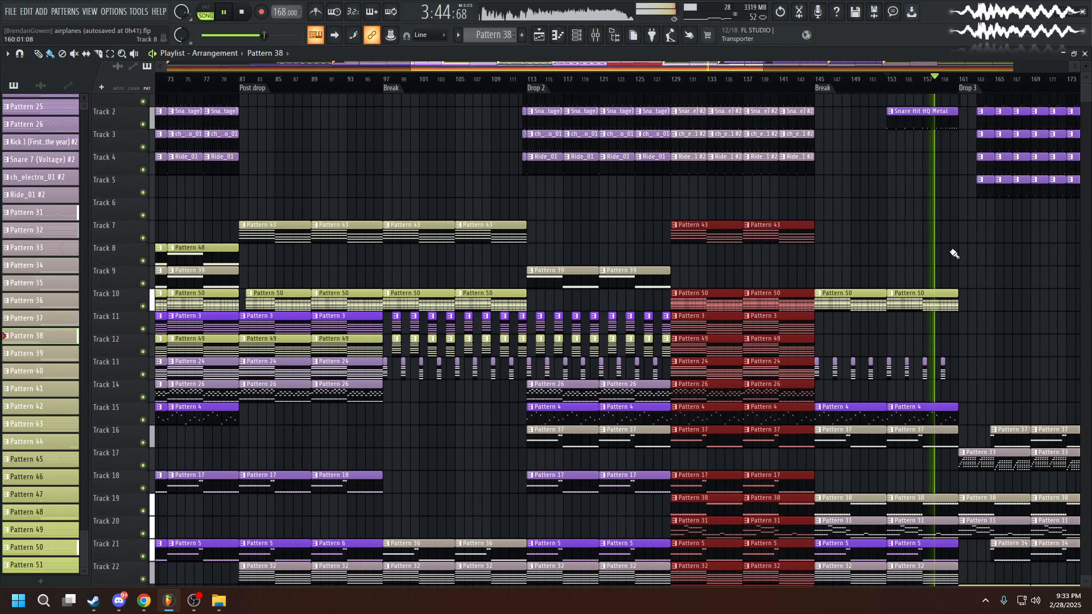
pyautogui.scroll(1, 954, 255)
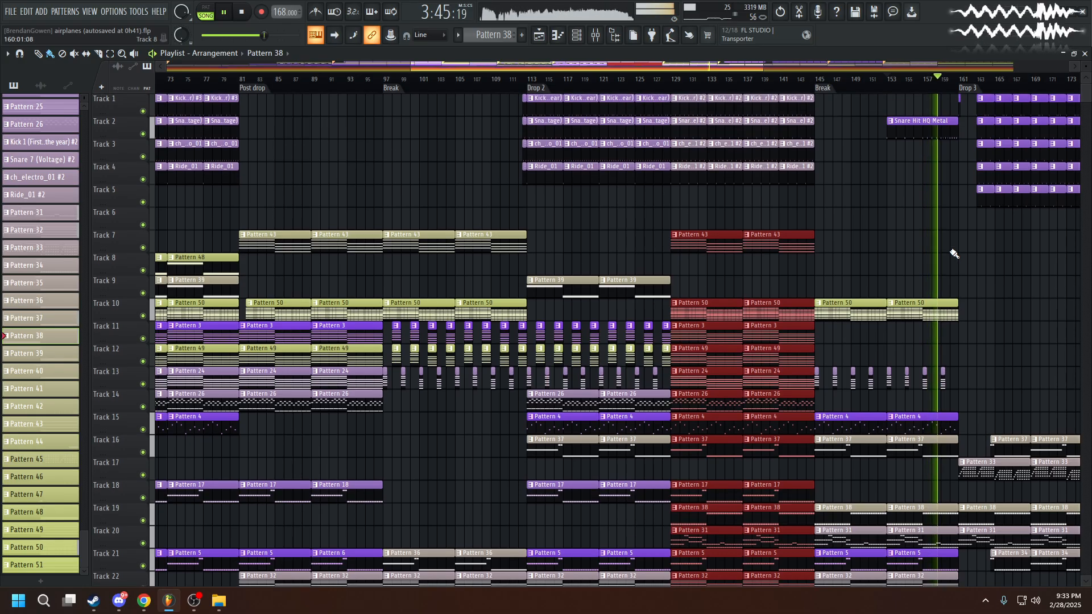
# Examine and play the steps of the Snare Hit HQ Metal pattern from Track 2 in the channel rack.
pyautogui.click(924, 132)
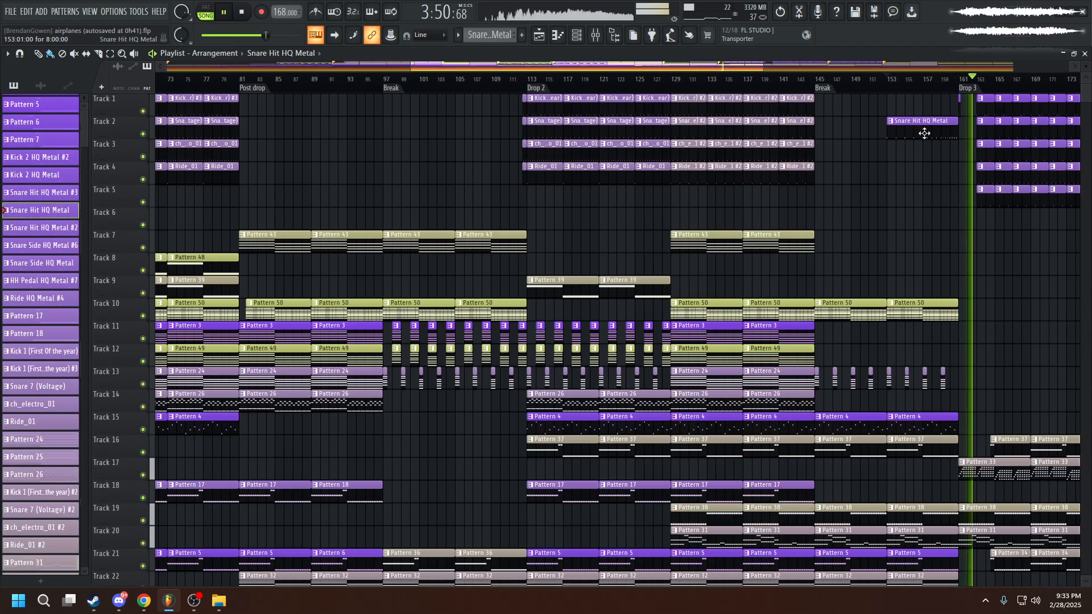
pyautogui.press('space')
pyautogui.click(539, 35)
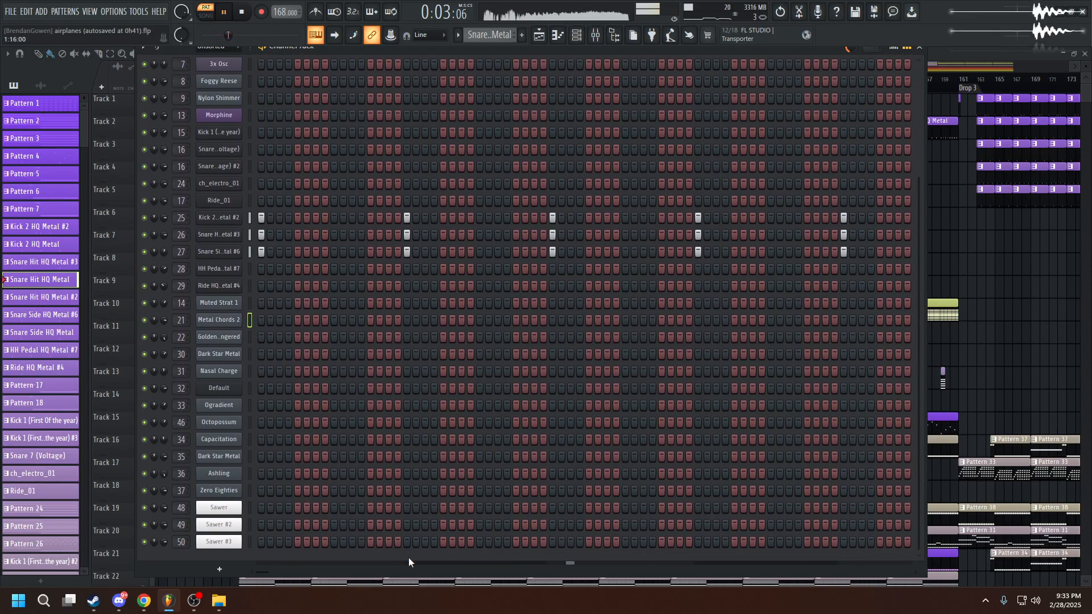
pyautogui.moveTo(268, 571); pyautogui.dragTo(320, 565)
pyautogui.click(539, 35)
# Play the song from bar 153 and select the crash clips on Track 34 leading into Drop 3.
pyautogui.scroll(-4, 918, 189)
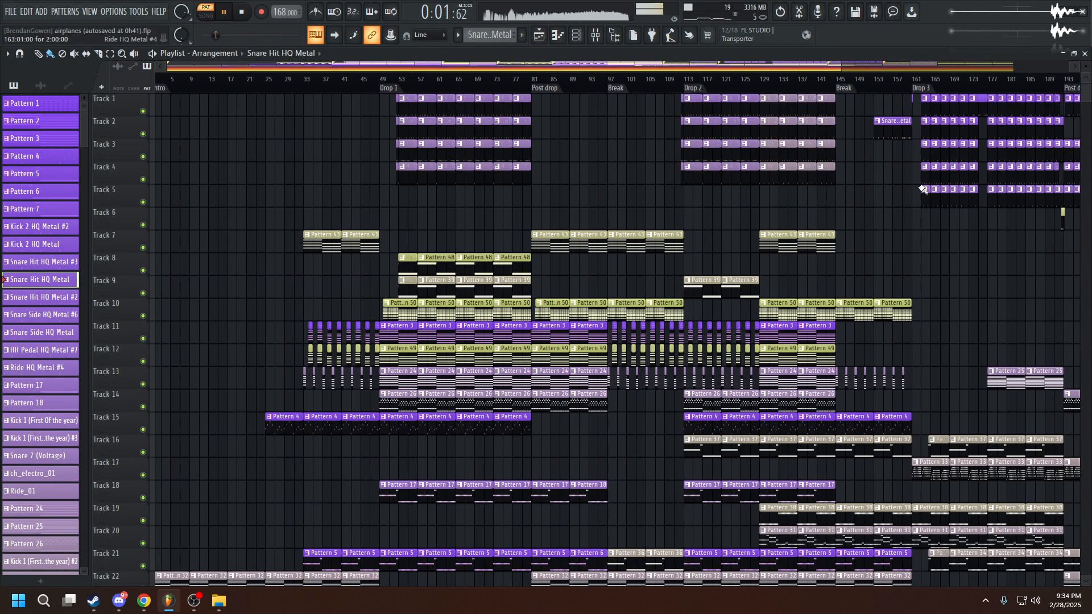
pyautogui.click(876, 85)
pyautogui.click(875, 85)
pyautogui.scroll(-6, 925, 241)
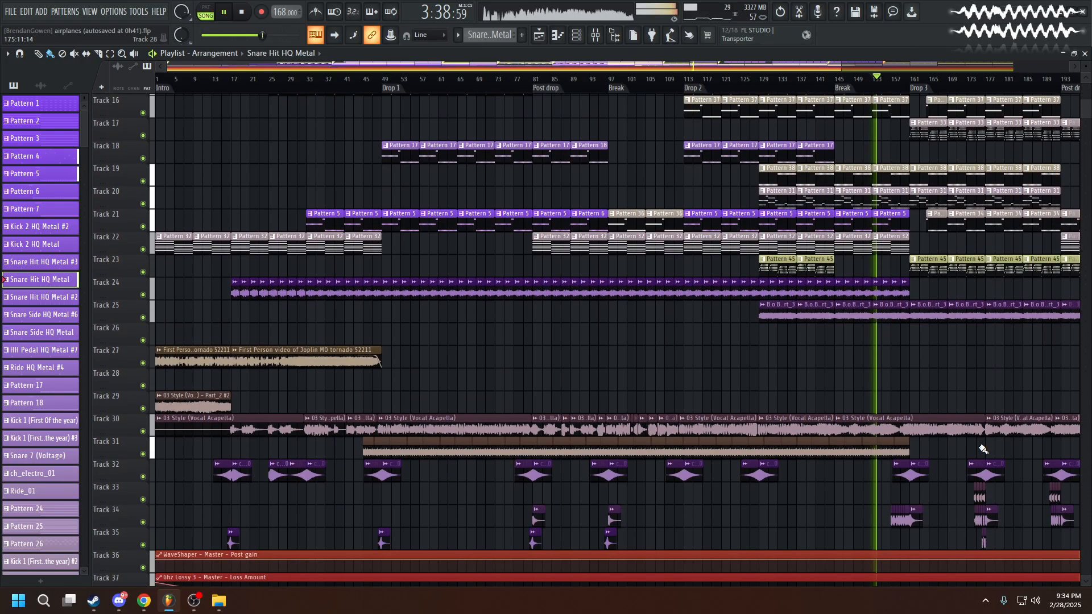
pyautogui.scroll(3, 980, 450)
pyautogui.scroll(4, 881, 461)
pyautogui.moveTo(839, 450); pyautogui.dragTo(587, 434)
pyautogui.press('space')
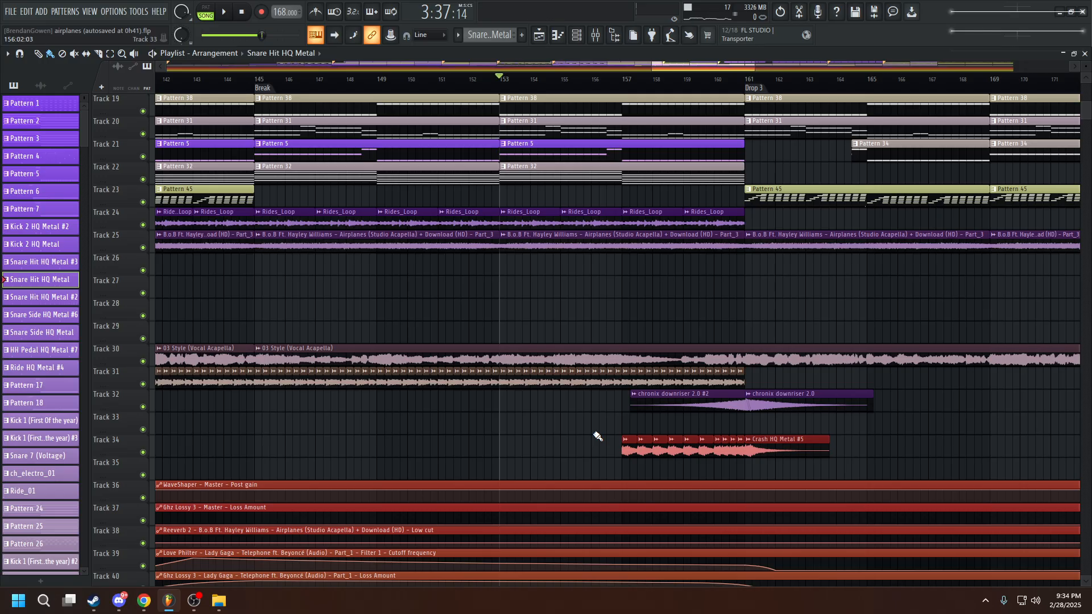
# Play the crash build-up from bar 157 into Drop 3, view the Drop 3 clips, and pause playback.
pyautogui.press('space')
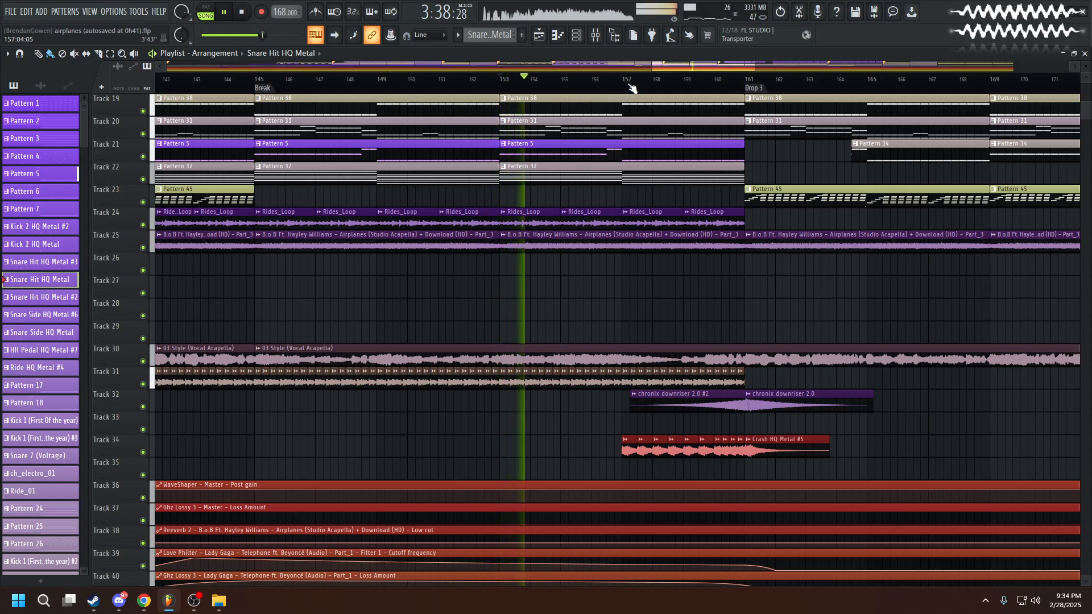
pyautogui.click(628, 79)
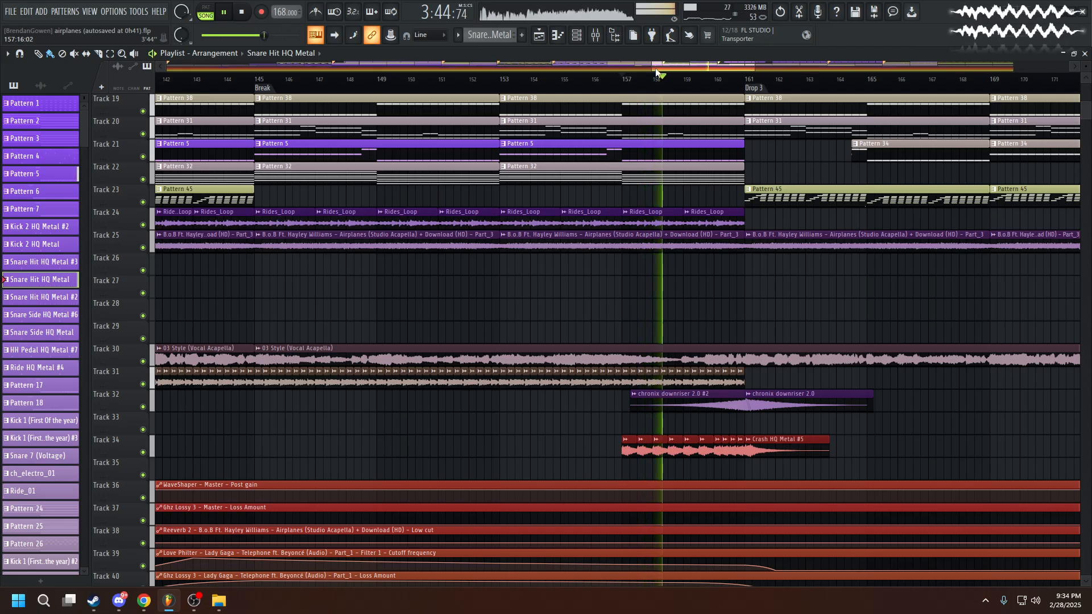
pyautogui.scroll(-3, 658, 69)
pyautogui.scroll(-4, 643, 161)
pyautogui.scroll(5, 641, 175)
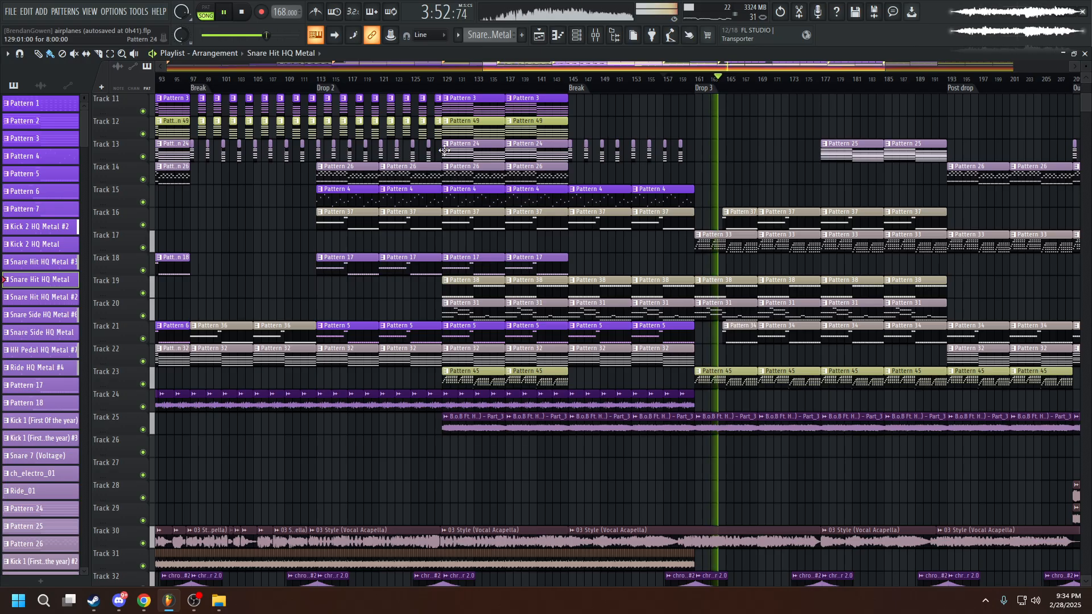
pyautogui.click(224, 13)
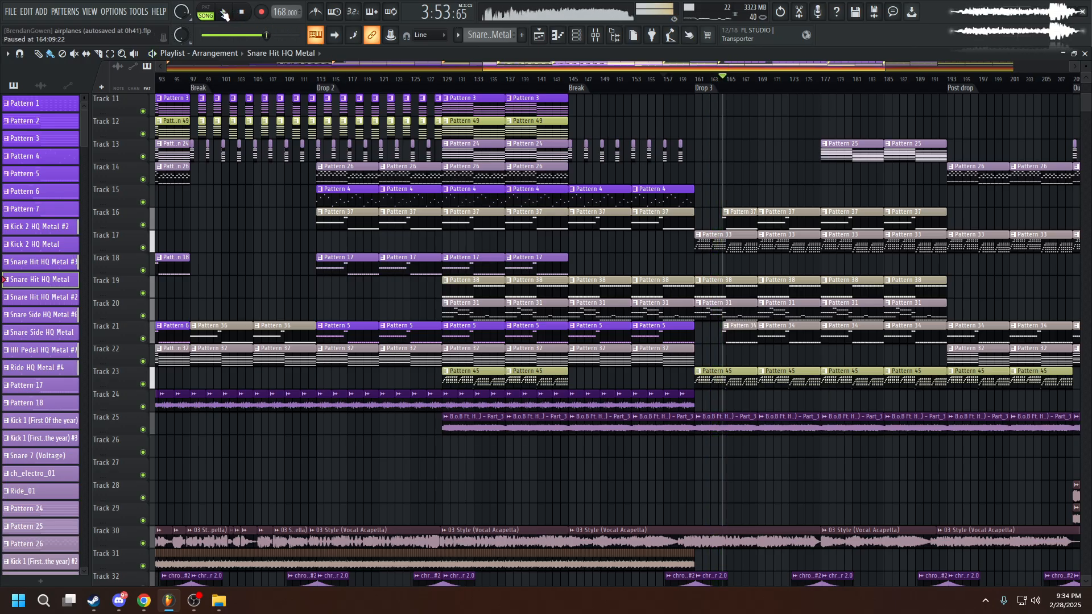
# Play Pattern 45 from Track 23 in the piano roll and show the Zero Eighties mixer track's effects.
pyautogui.doubleClick(719, 380)
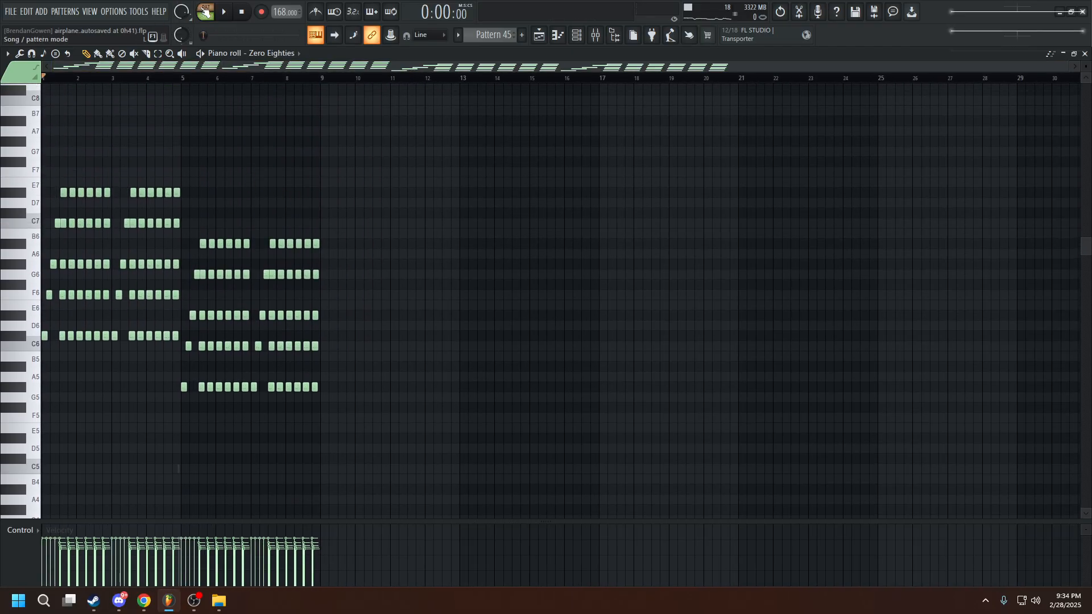
pyautogui.press('space')
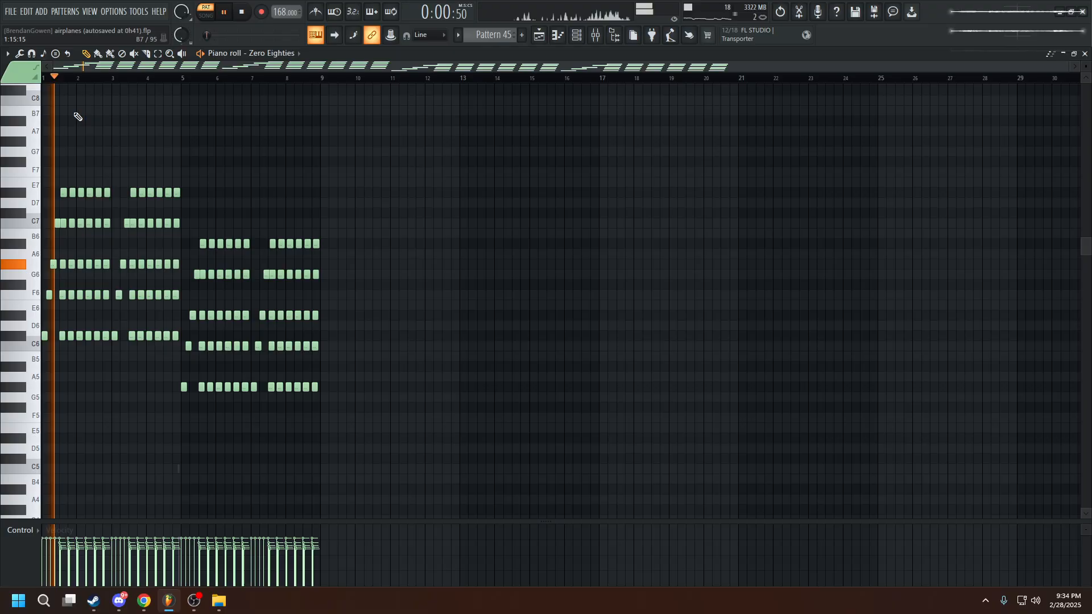
pyautogui.press('F9')
pyautogui.click(681, 189)
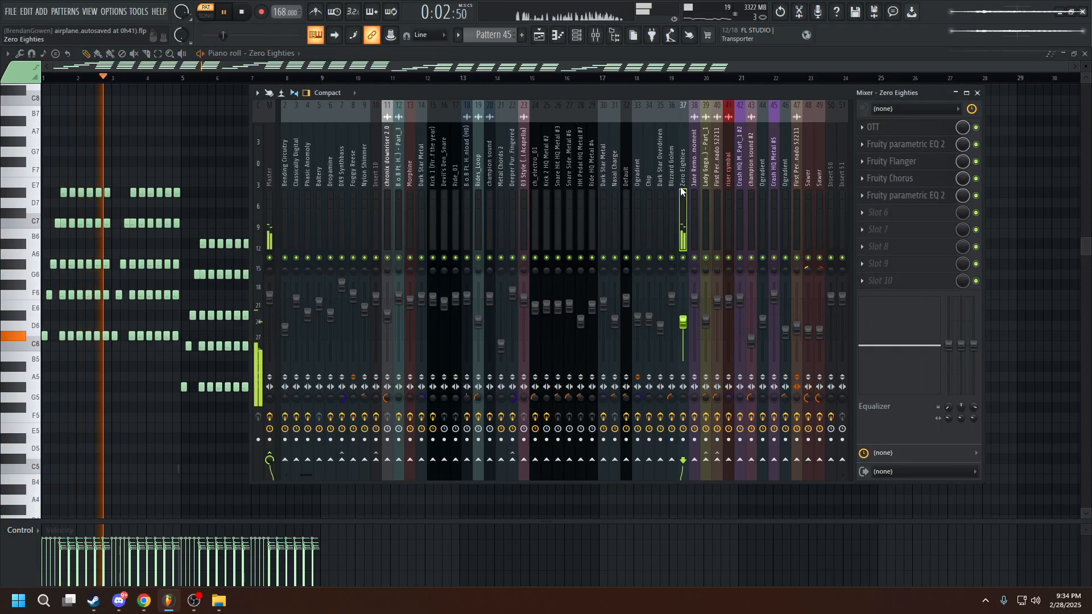
# Examine the OTT, Parametric EQ 2, Flanger and Chorus settings on the Zero Eighties mixer track, and return to the playlist.
pyautogui.click(899, 131)
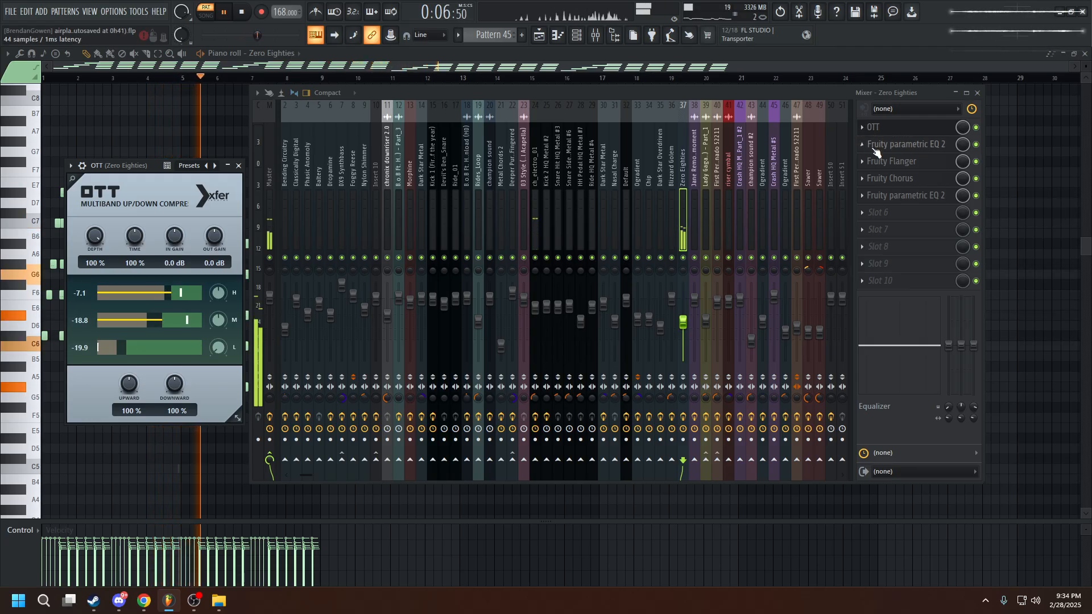
pyautogui.click(907, 147)
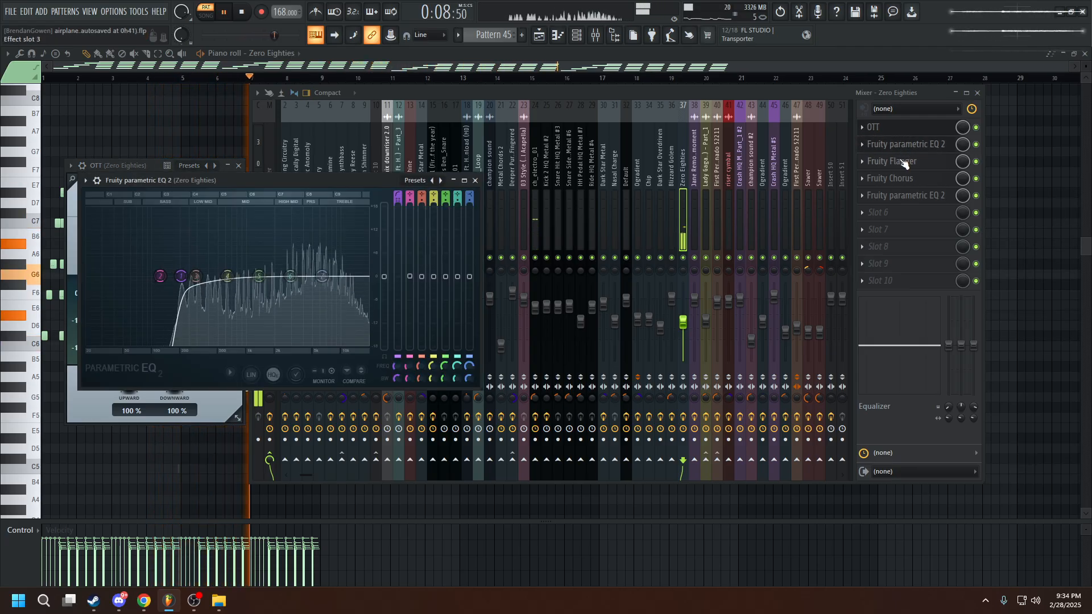
pyautogui.click(893, 161)
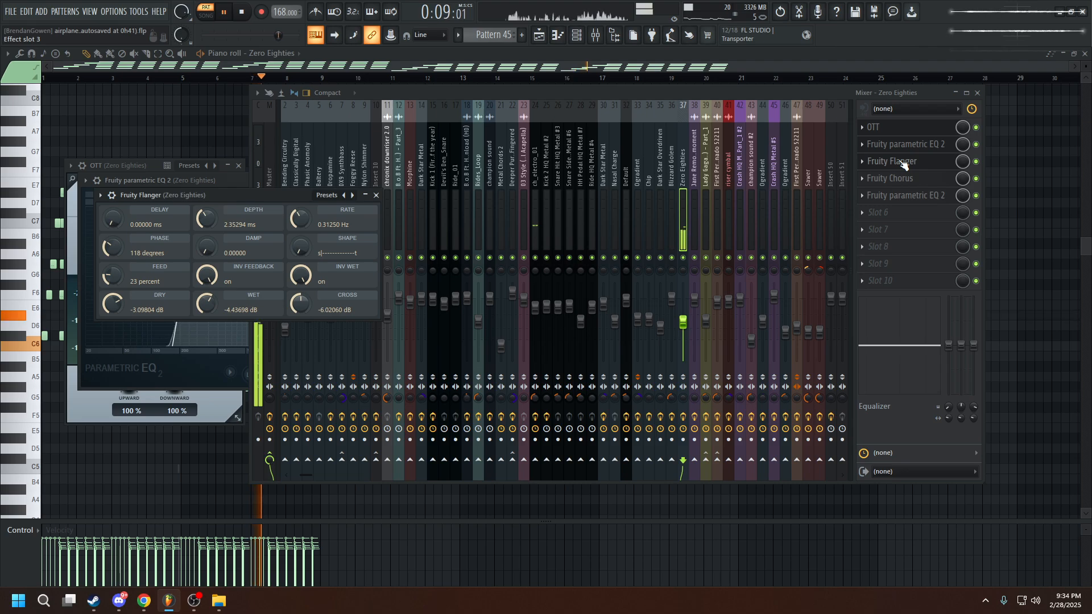
pyautogui.click(905, 195)
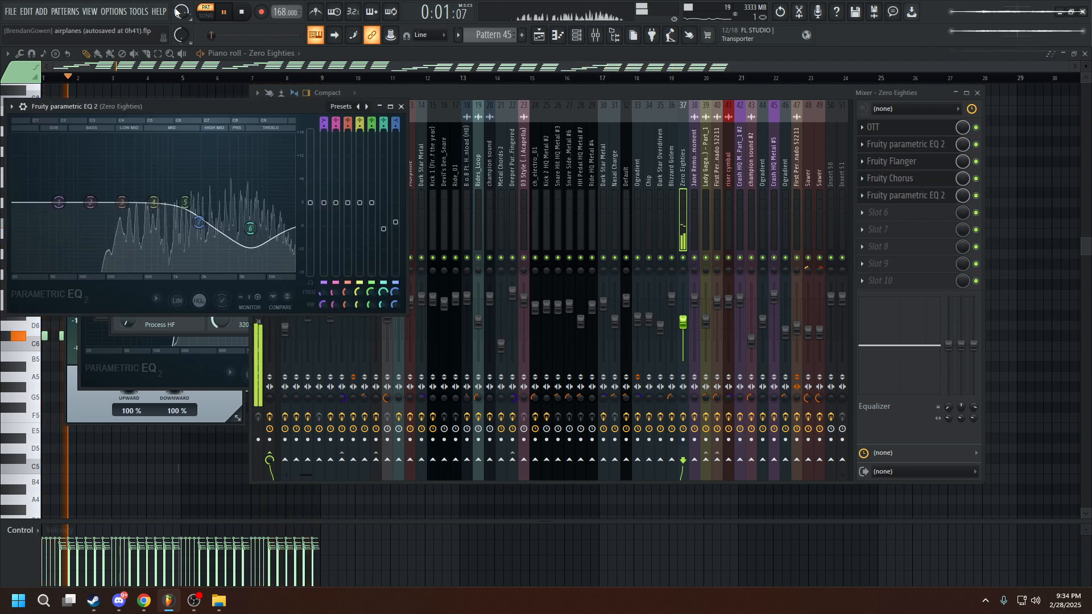
pyautogui.click(540, 34)
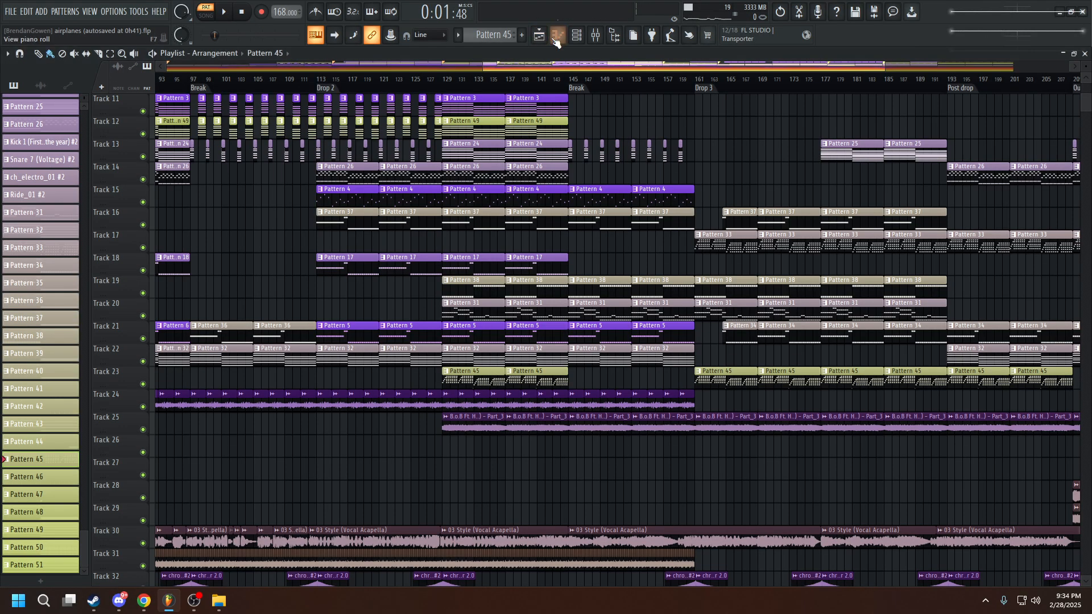
# Examine the Muted Strat 1 notes of Pattern 33 from Track 17 in the piano roll.
pyautogui.doubleClick(750, 243)
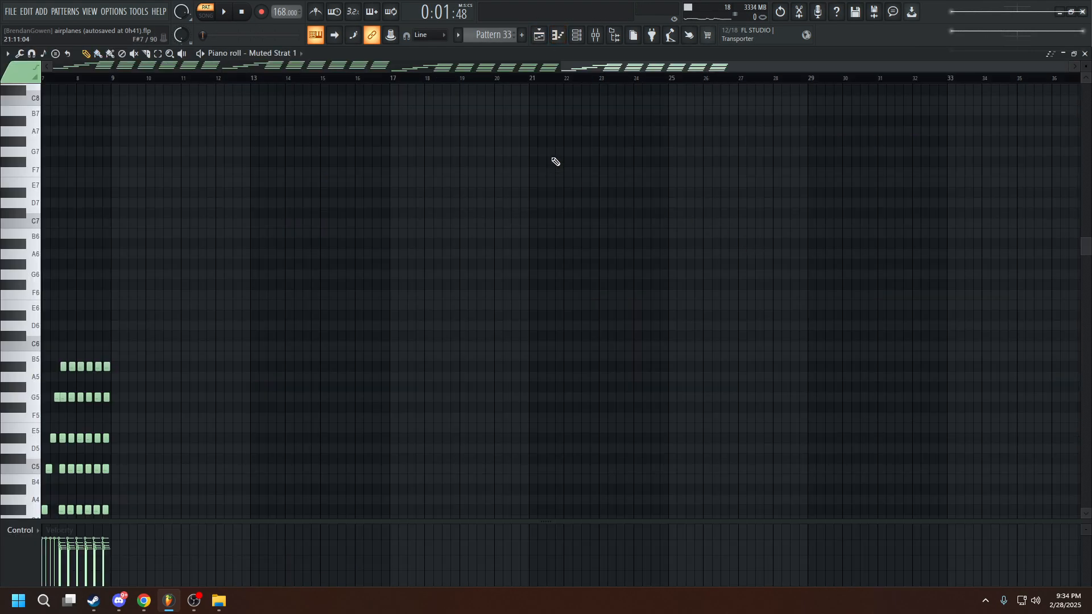
pyautogui.scroll(-5, 654, 69)
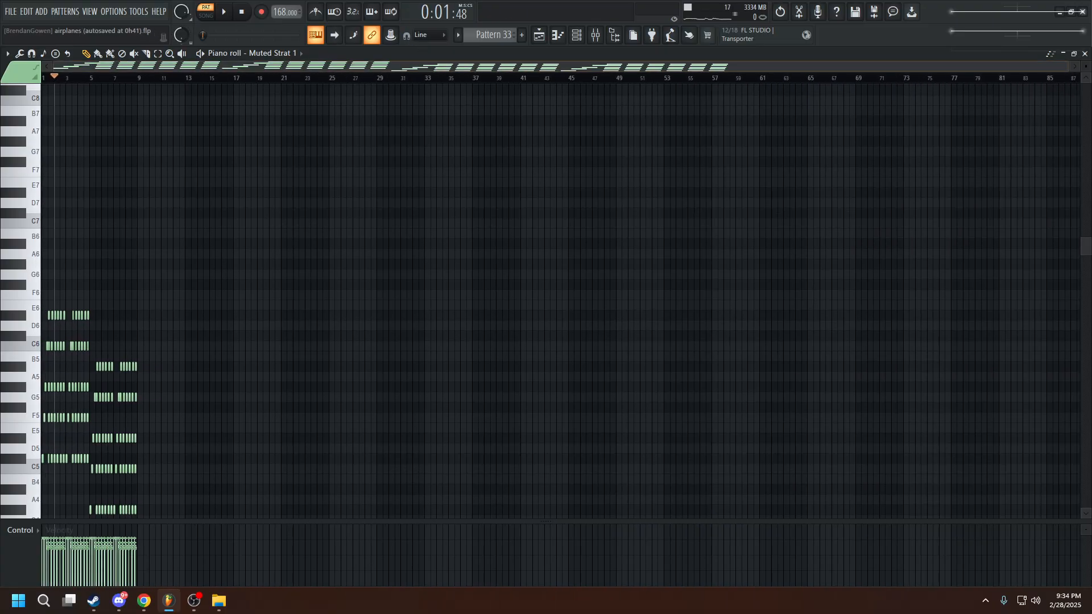
pyautogui.moveTo(449, 25); pyautogui.dragTo(459, 80)
pyautogui.scroll(-5, 623, 273)
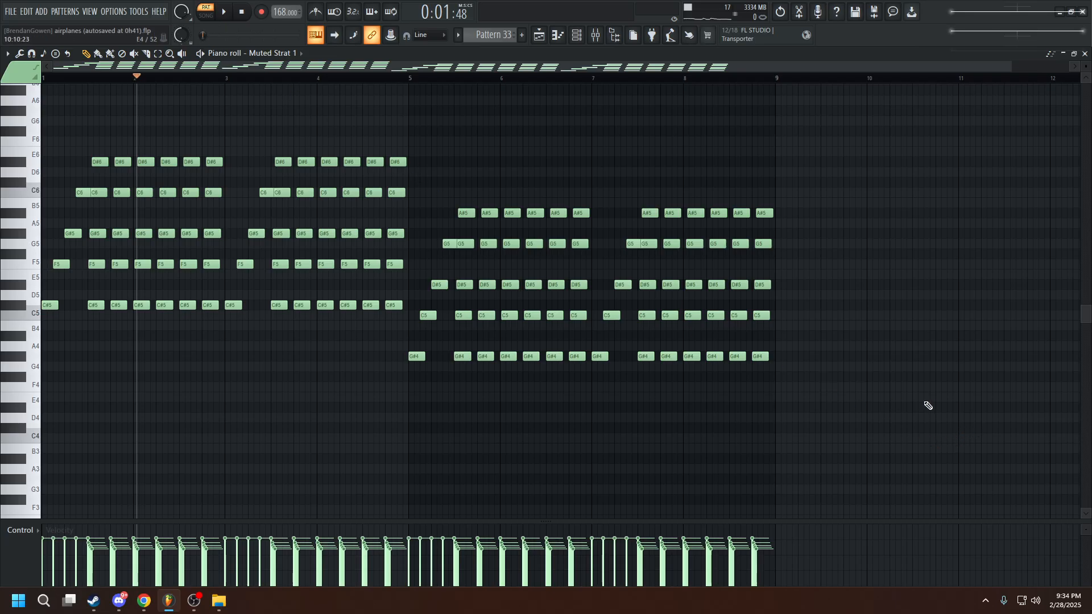
# Play Pattern 33 and show the effects on the Dark Star Metal mixer track.
pyautogui.click(225, 8)
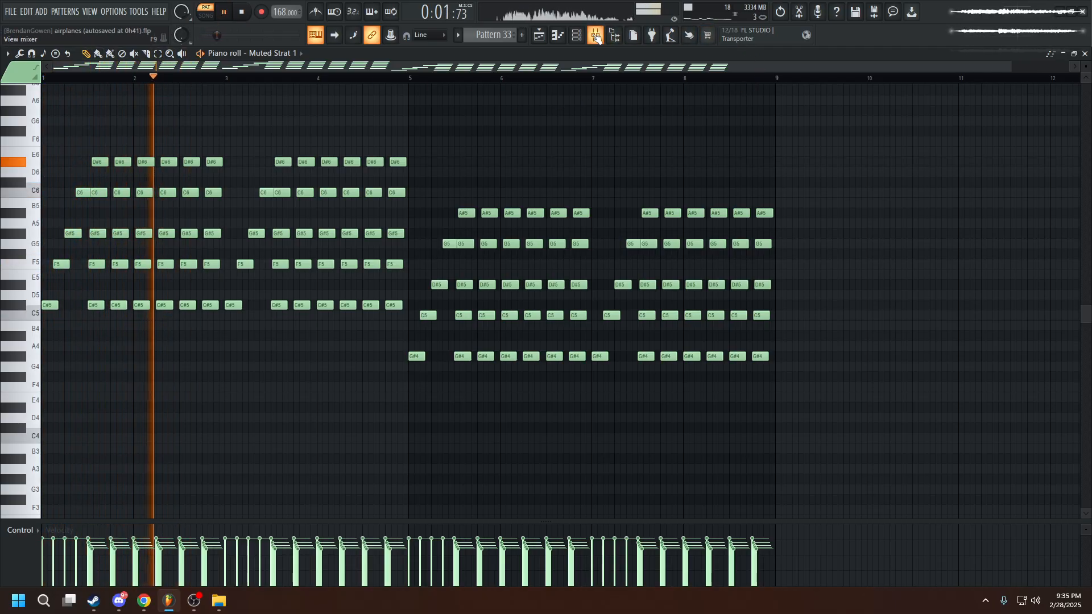
pyautogui.press('F9')
pyautogui.click(424, 175)
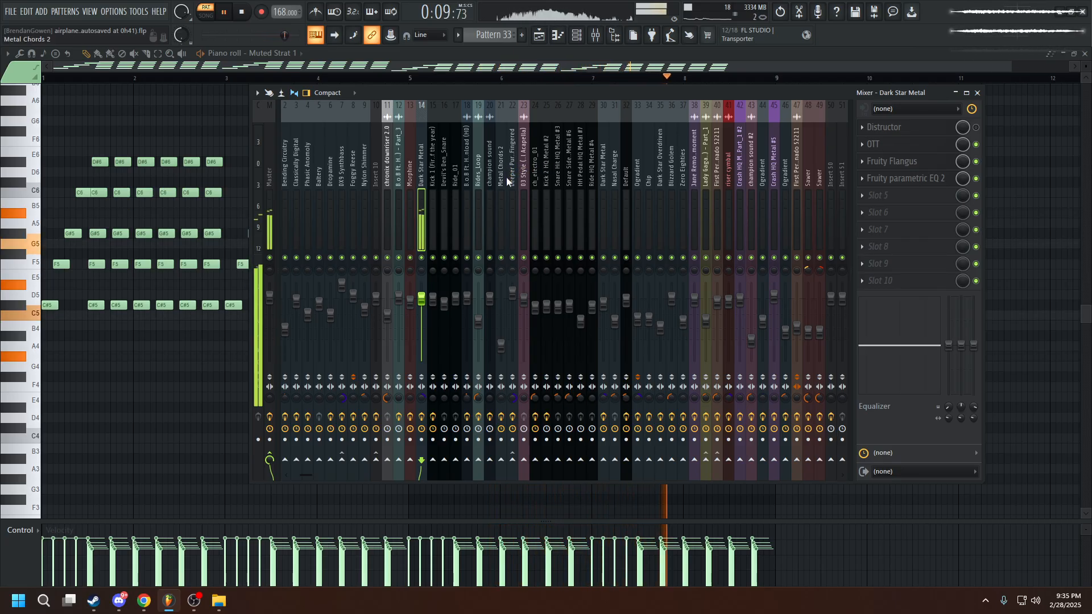
# Play Pattern 33 with the Dark Star Metal effects bypassed, and examine OTT as the only enabled effect.
pyautogui.press('space')
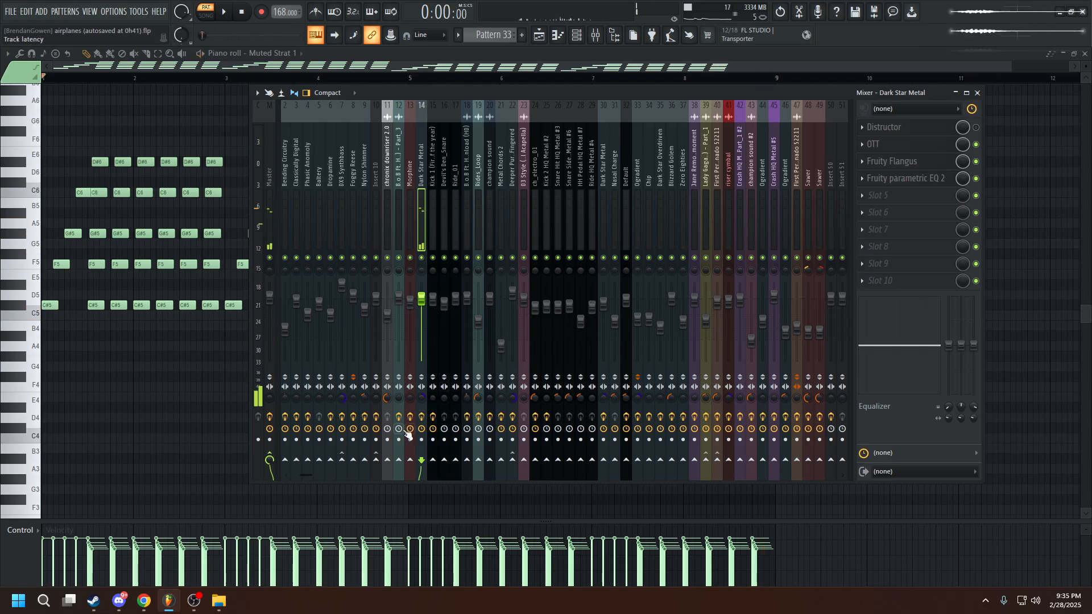
pyautogui.press('space')
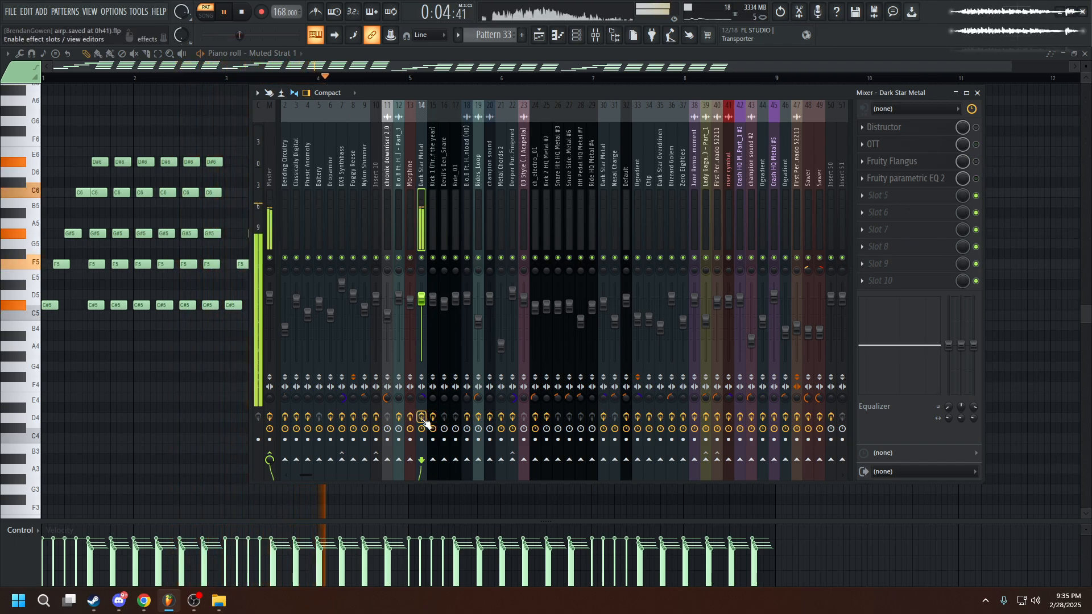
pyautogui.click(927, 147)
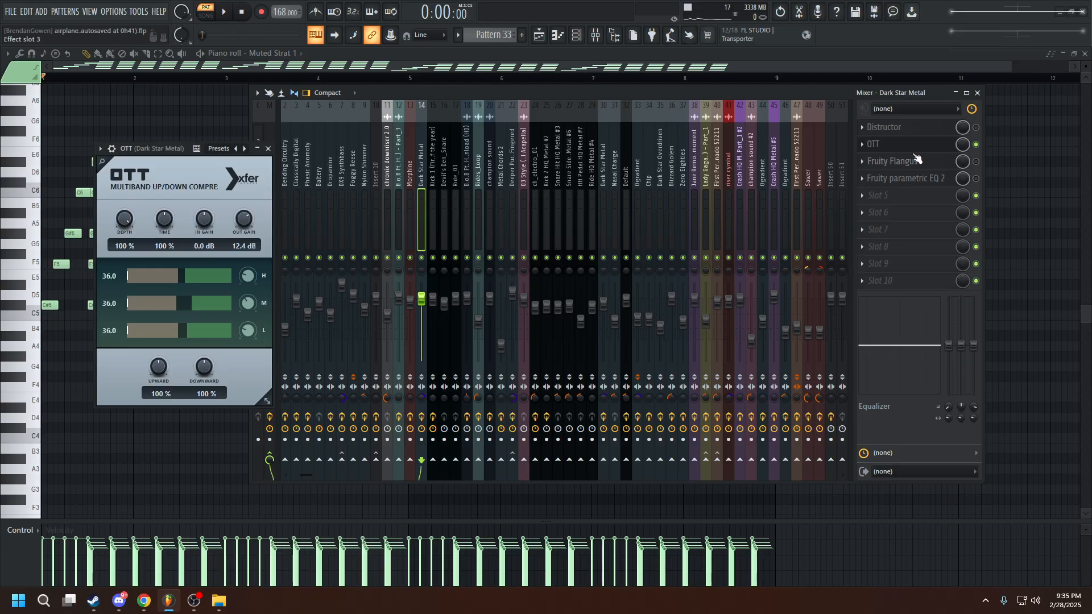
pyautogui.press('space')
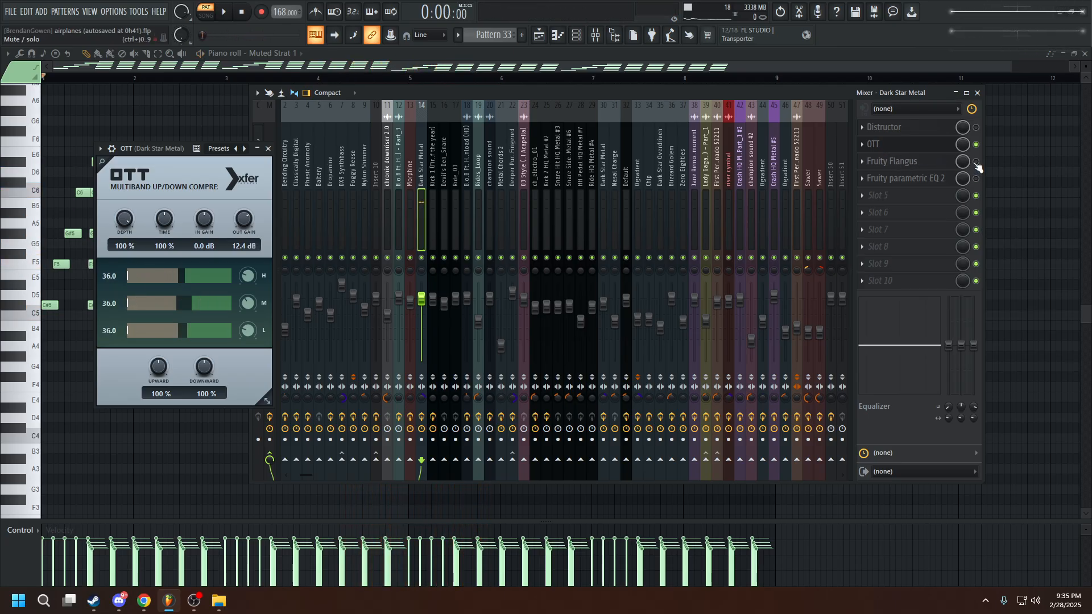
# Examine Fruity Flangus on Dark Star Metal and play Pattern 33 with both OTT and Flangus enabled.
pyautogui.click(879, 162)
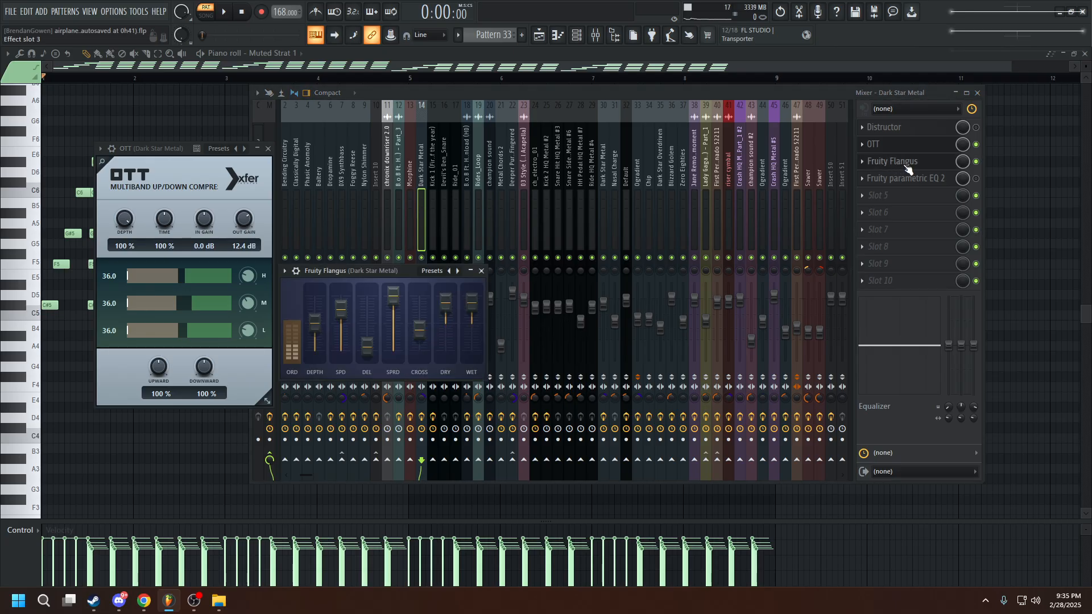
pyautogui.click(912, 168)
pyautogui.press('space')
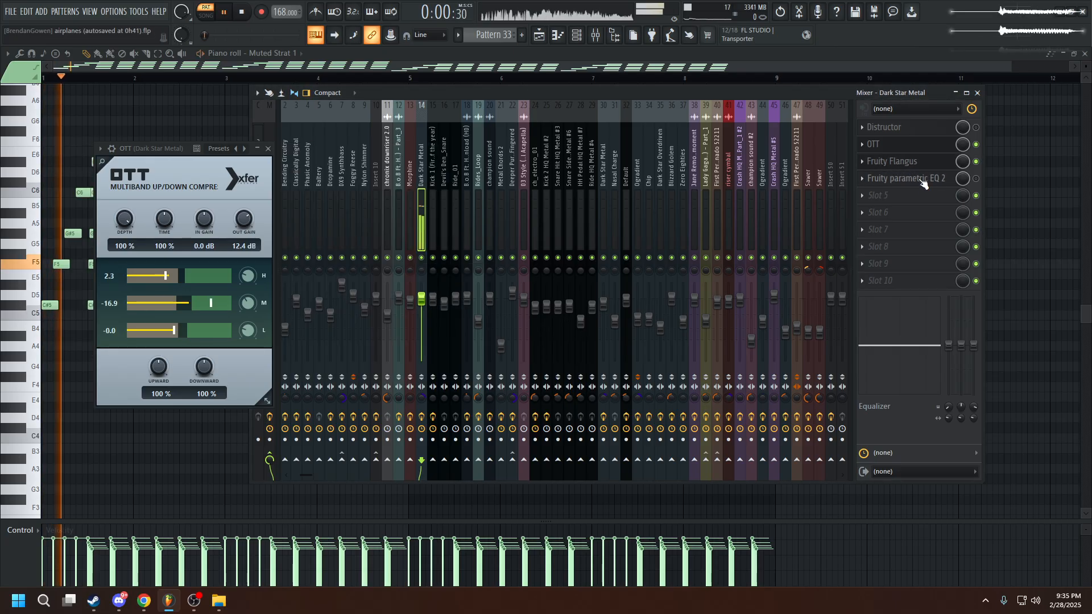
pyautogui.click(891, 145)
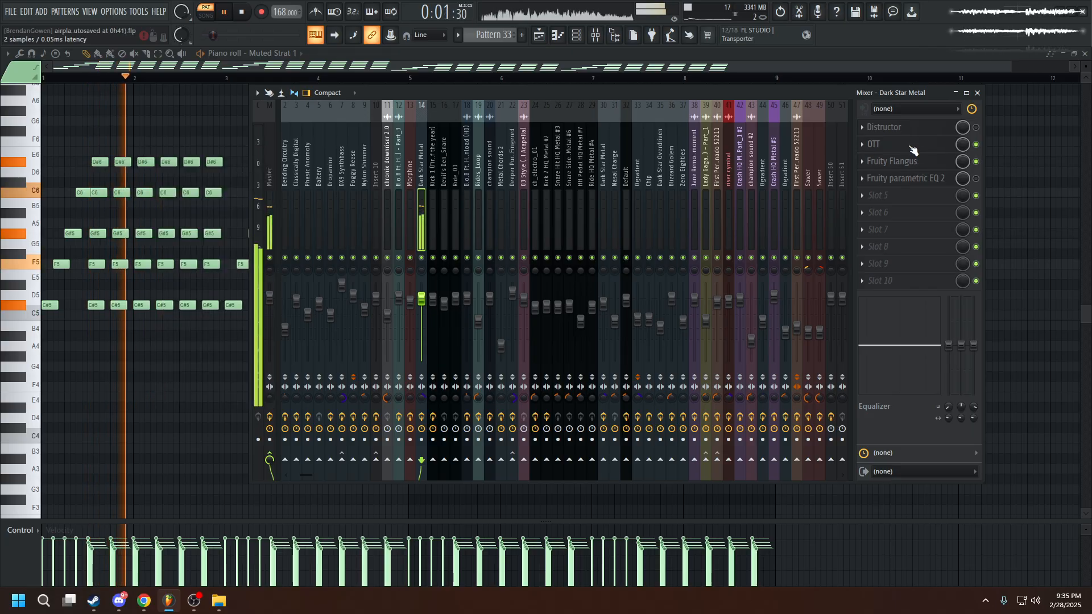
# Enable Fruity Parametric EQ 2 on Dark Star Metal during playback and examine its curve.
pyautogui.click(900, 179)
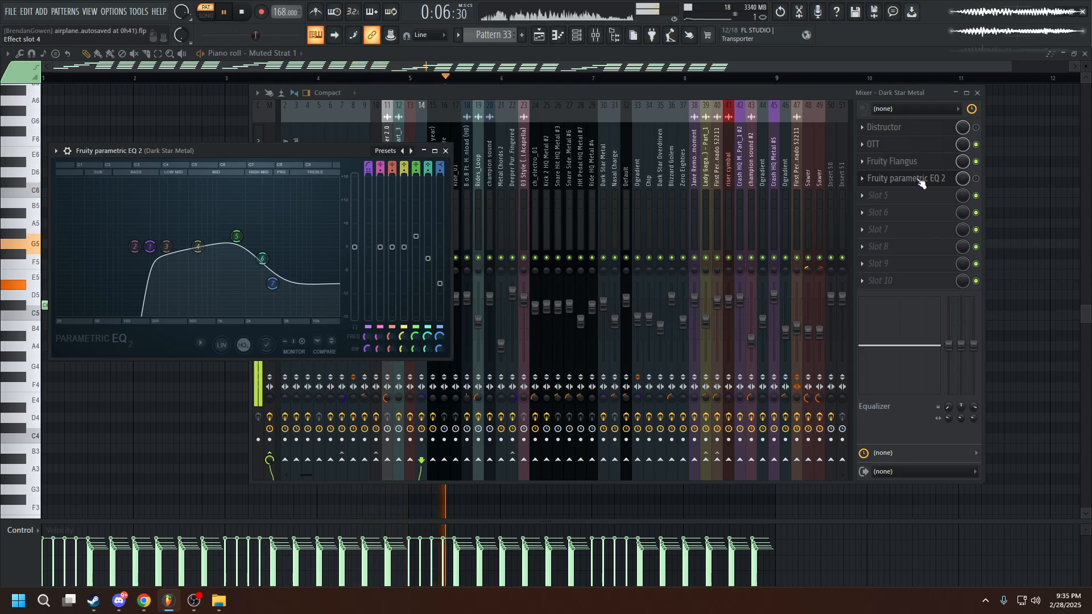
pyautogui.click(977, 178)
pyautogui.moveTo(165, 153); pyautogui.dragTo(173, 130)
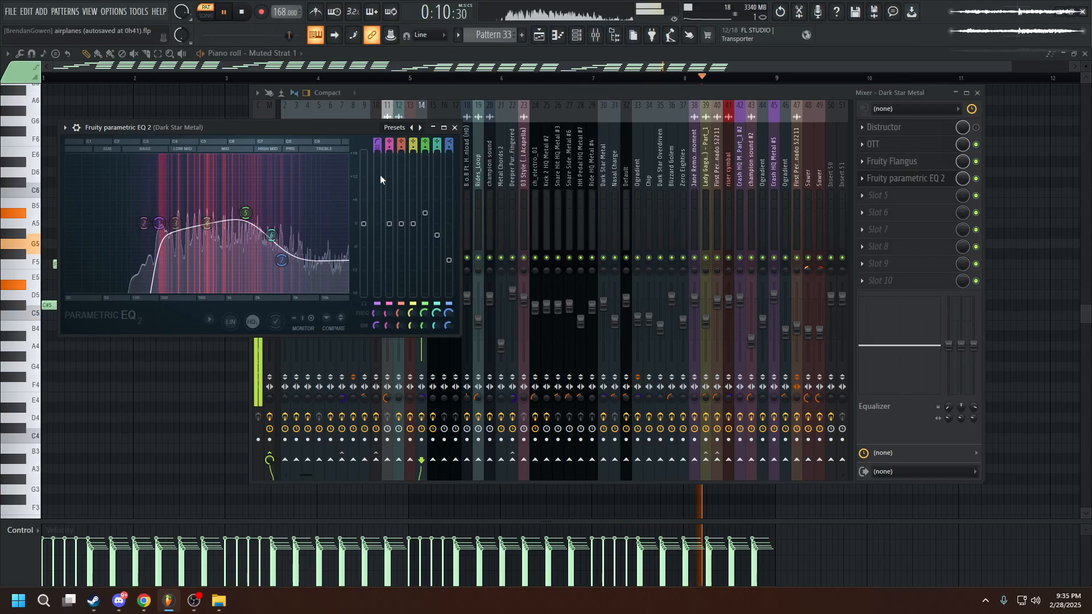
pyautogui.click(455, 127)
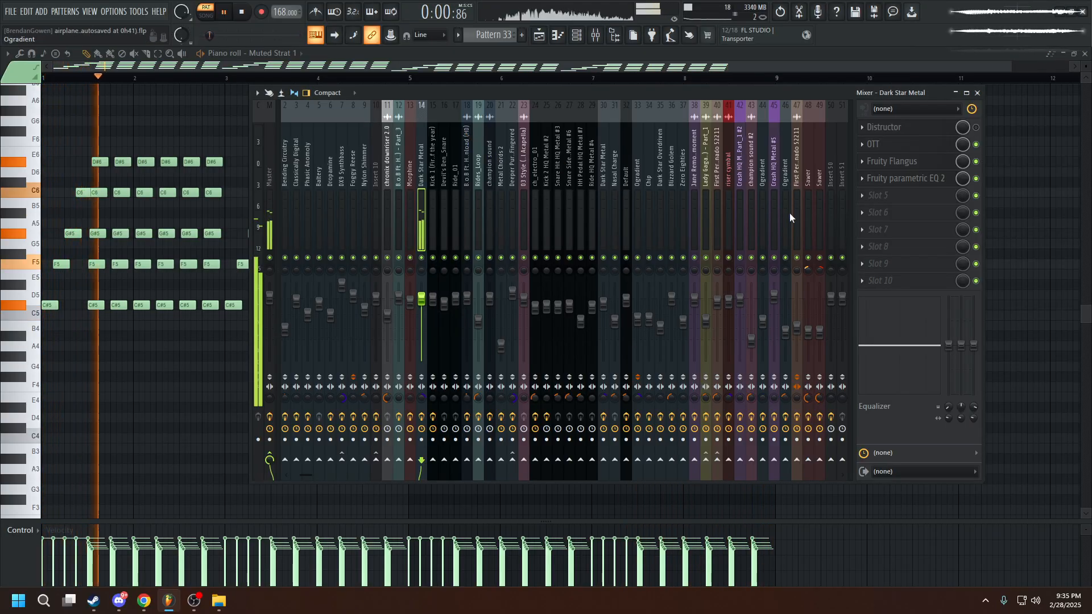
# Play Pattern 38 from Track 19 in the piano roll and show the Metal Chords 2 mixer track's effects.
pyautogui.click(540, 35)
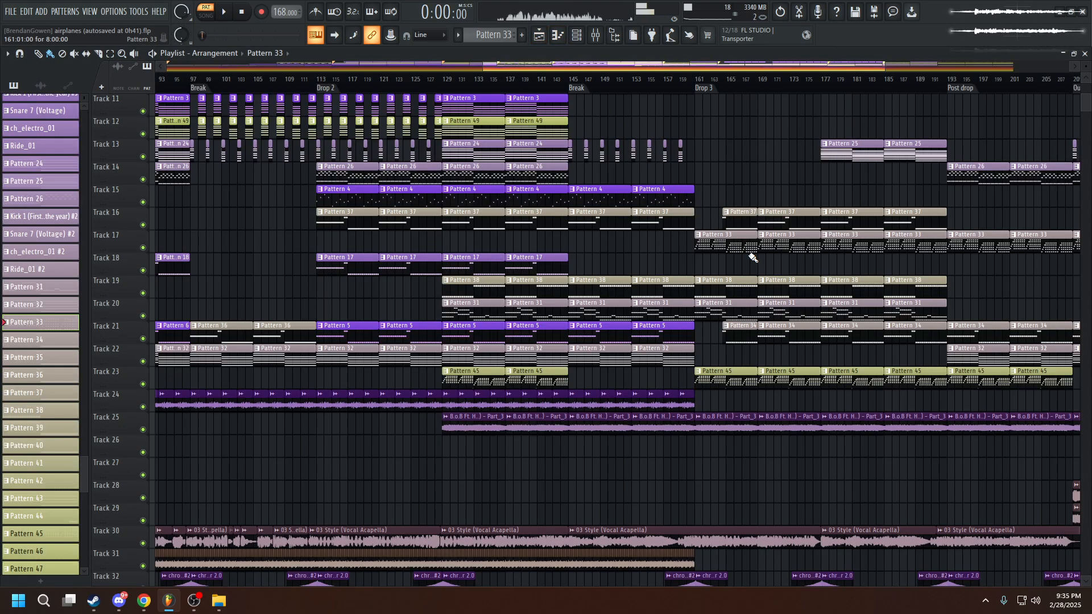
pyautogui.scroll(-4, 785, 269)
pyautogui.scroll(4, 788, 272)
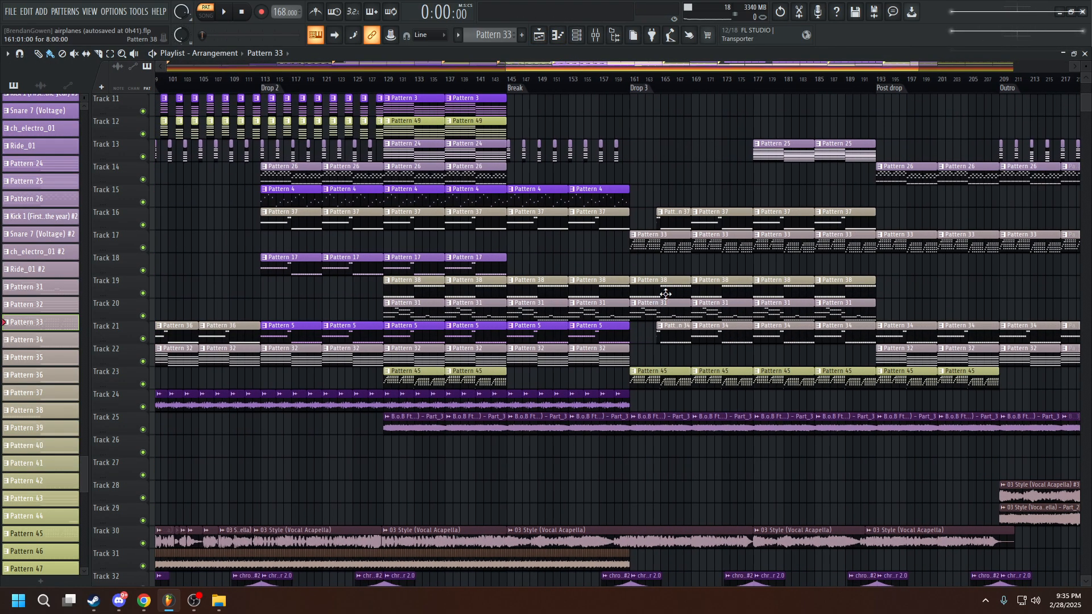
pyautogui.doubleClick(666, 294)
pyautogui.click(591, 36)
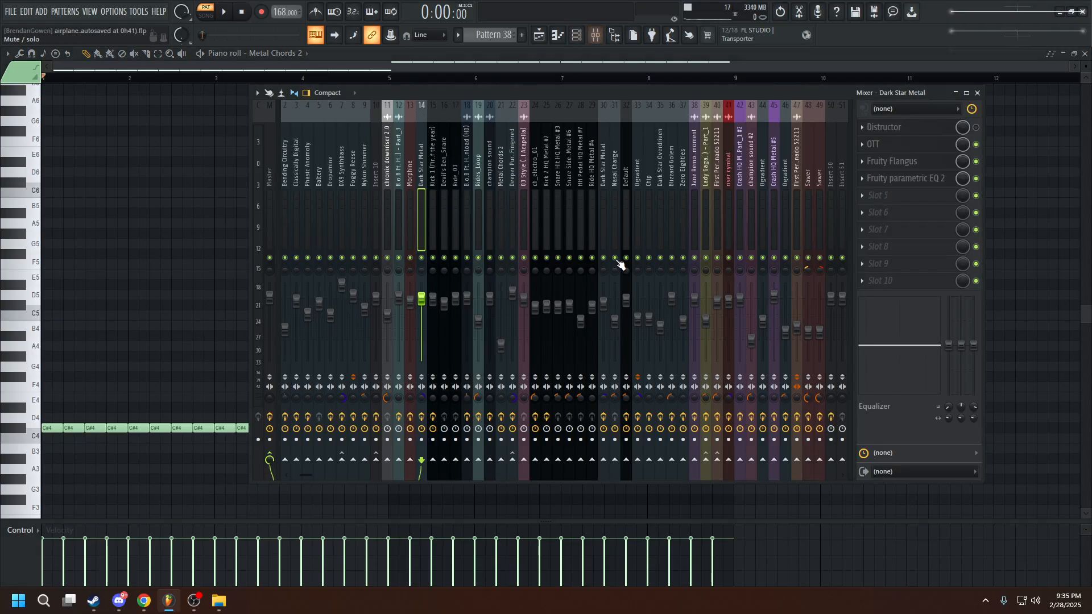
pyautogui.press('space')
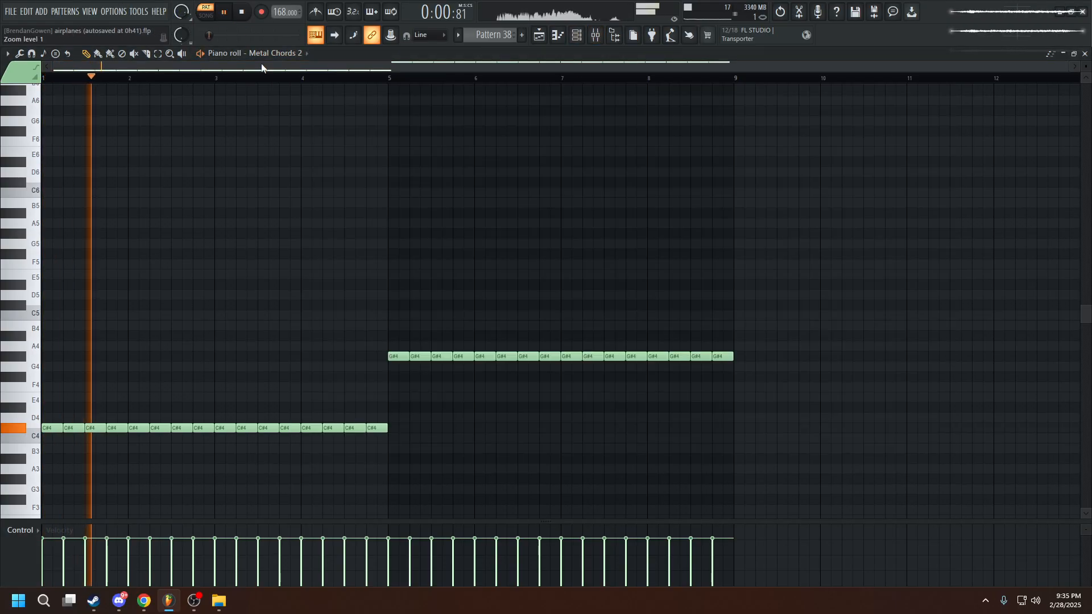
pyautogui.press('F9')
pyautogui.click(596, 35)
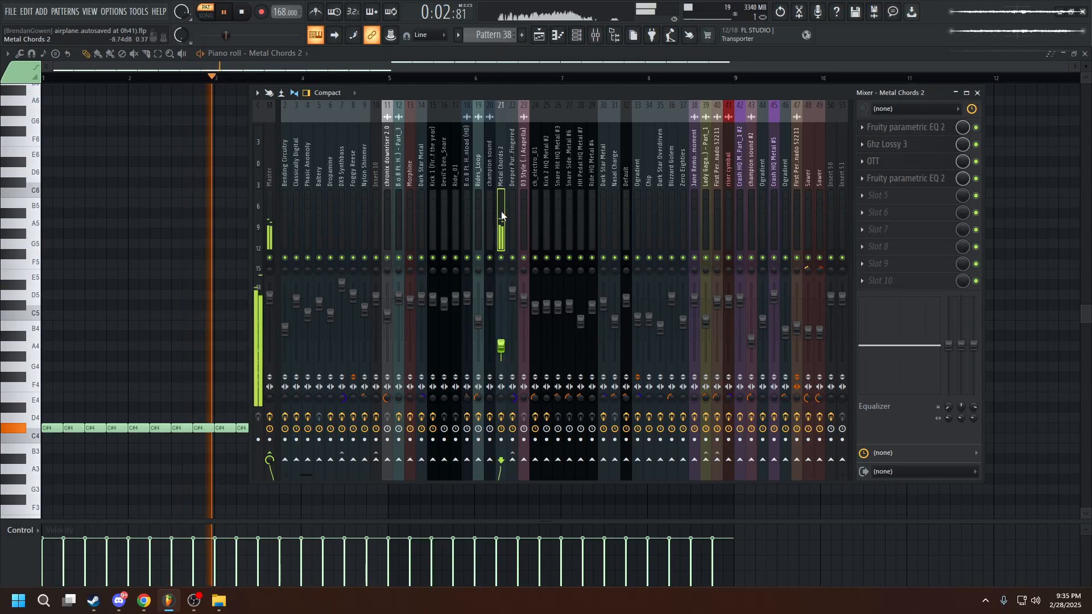
# Examine OTT and the first Parametric EQ 2 on Metal Chords 2, comparing the sound with its effects bypassed.
pyautogui.click(910, 164)
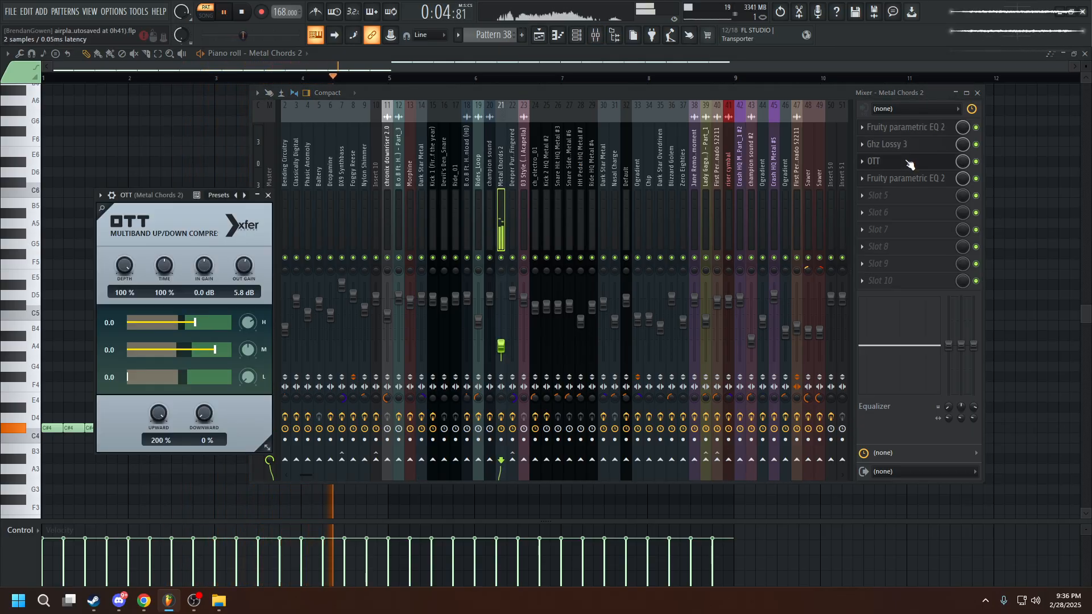
pyautogui.click(911, 147)
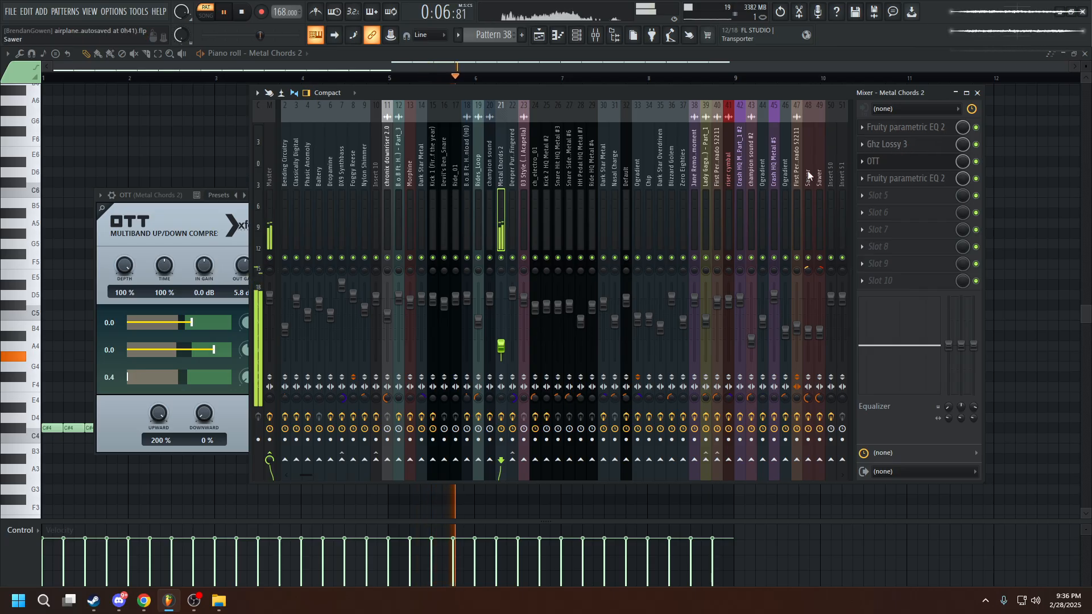
pyautogui.click(501, 417)
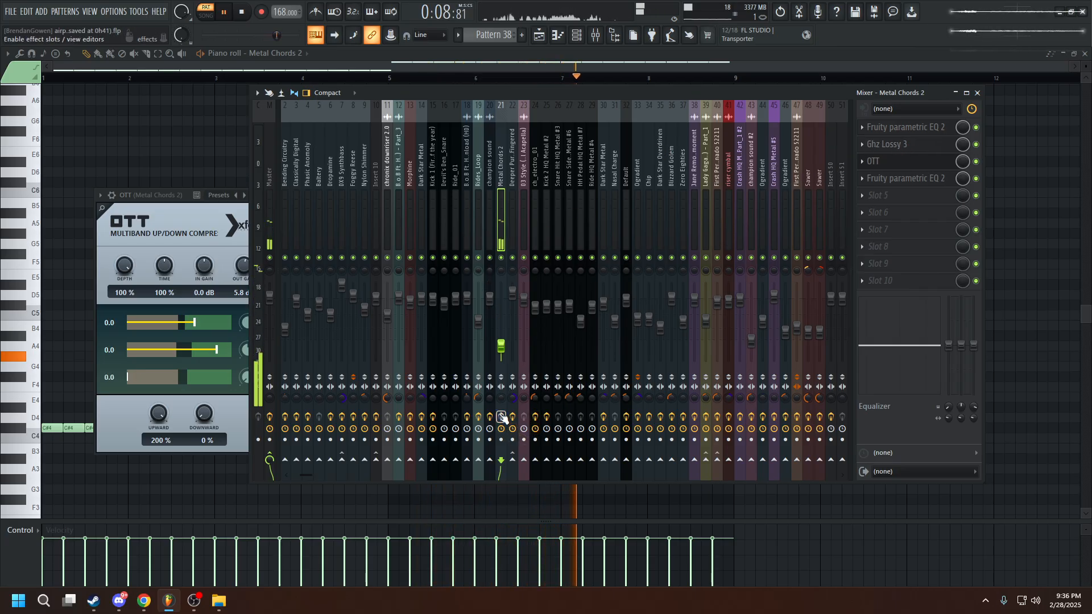
pyautogui.click(907, 128)
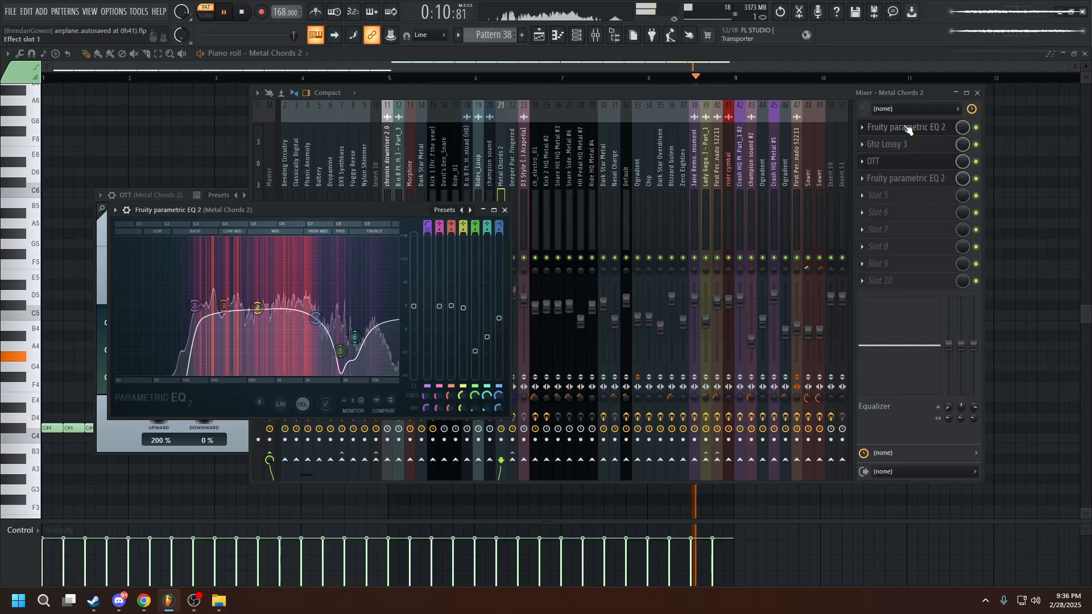
pyautogui.click(908, 128)
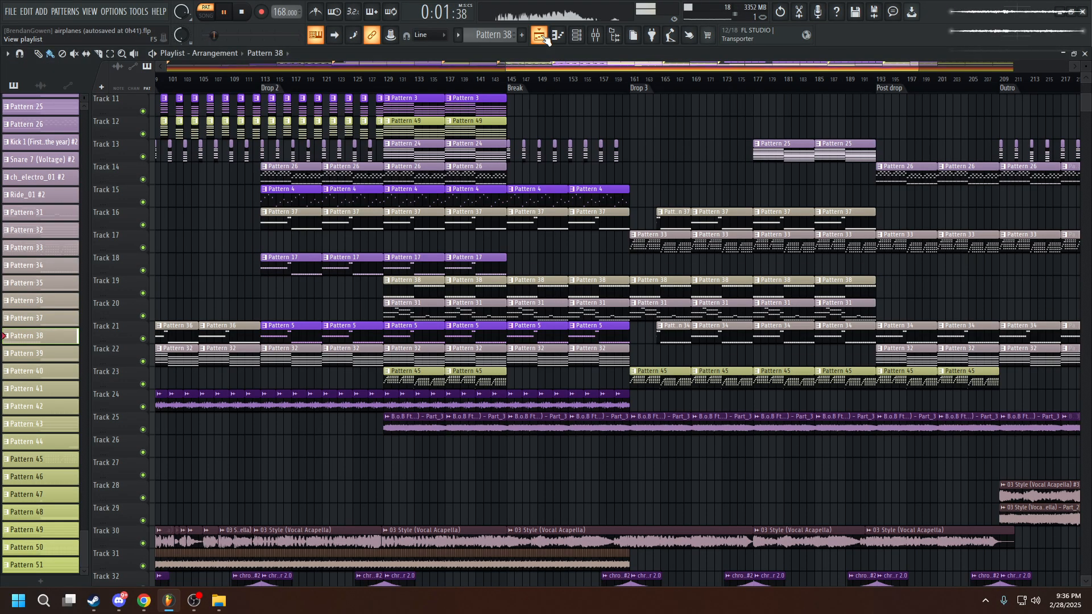
# Play the Dark Star Metal notes of Pattern 31 from Track 20 in the piano roll.
pyautogui.scroll(-3, 648, 311)
pyautogui.doubleClick(649, 312)
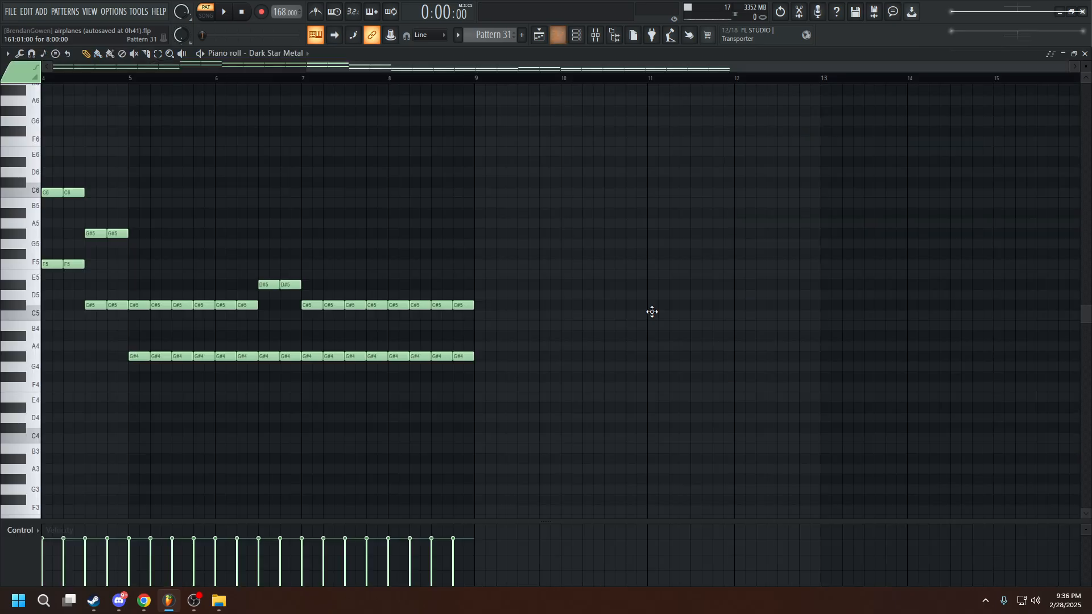
pyautogui.hscroll(-3, 649, 312)
pyautogui.press('space')
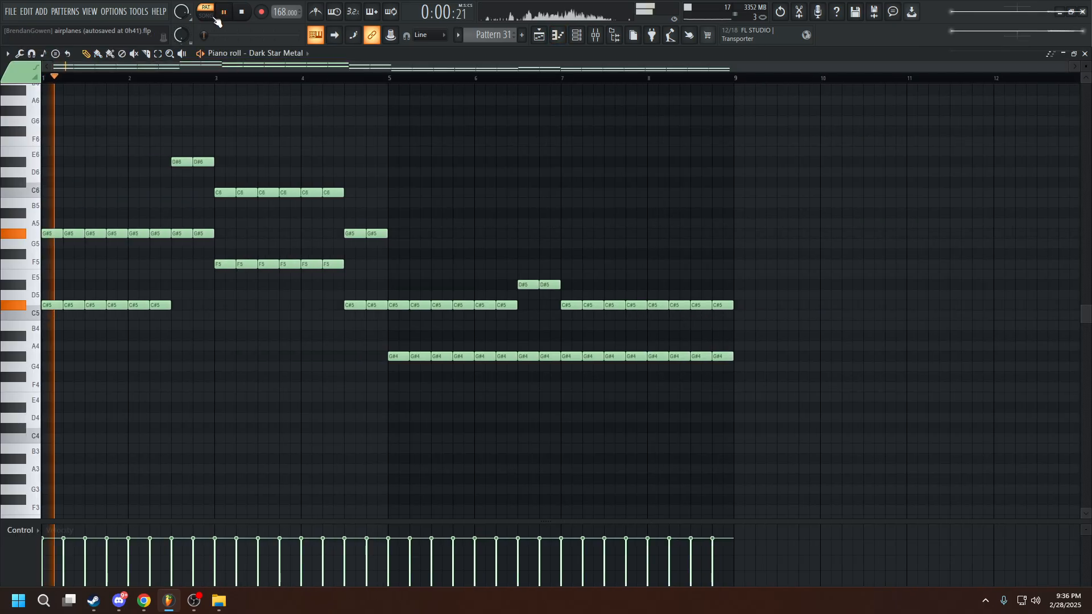
# Examine the Fruity Parametric EQ 2 on Dark Star Metal mixer track 30 and return to Pattern 31's notes.
pyautogui.click(598, 36)
pyautogui.click(602, 184)
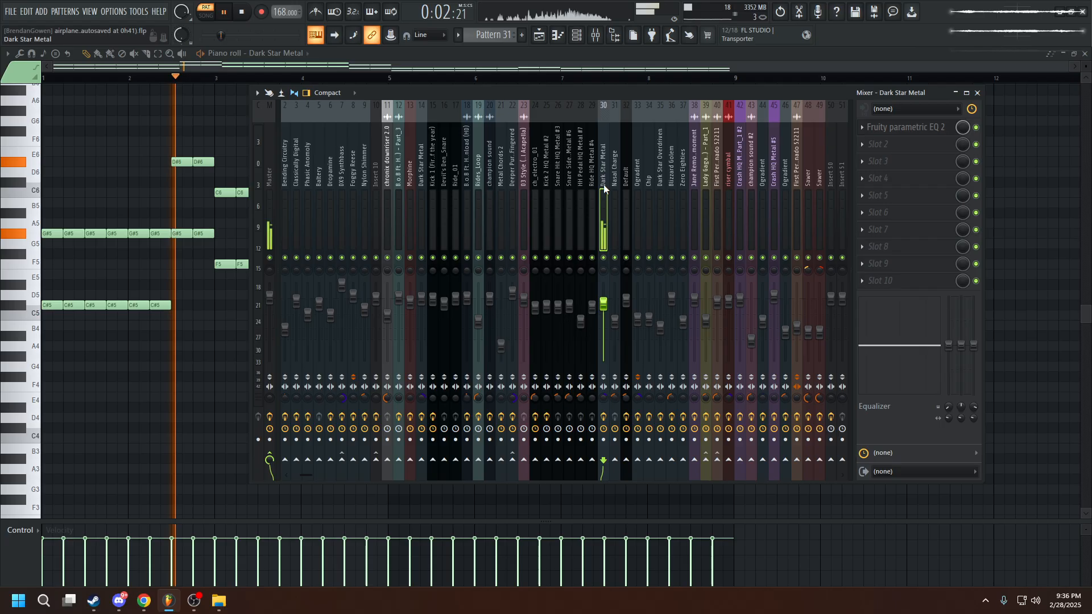
pyautogui.click(896, 126)
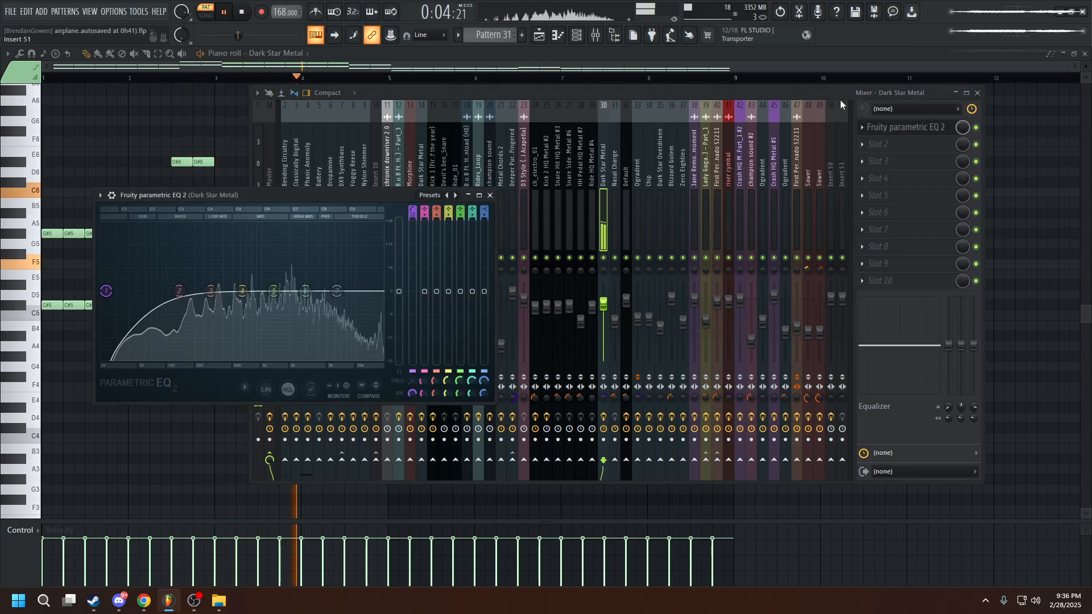
pyautogui.click(585, 67)
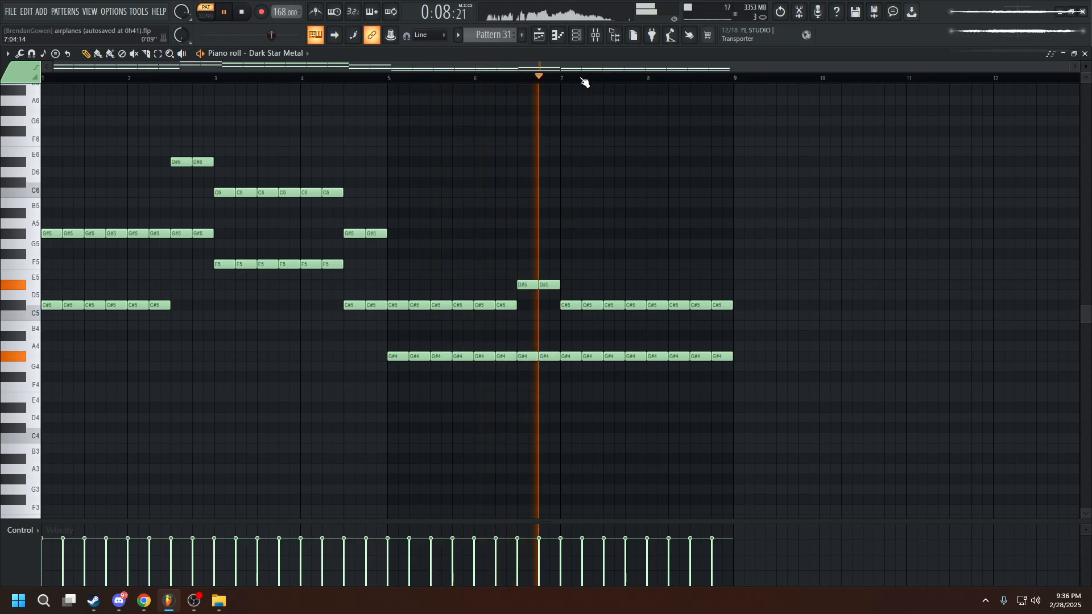
# Play the arrangement from Drop 3 with Dark Star Metal mixer track 30 soloed.
pyautogui.click(539, 35)
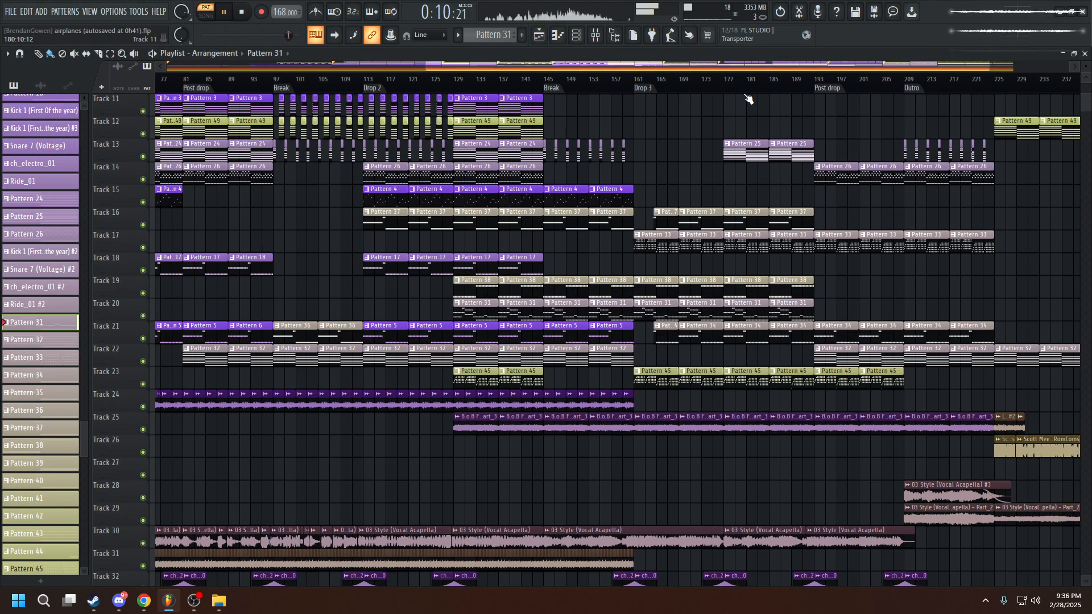
pyautogui.click(636, 81)
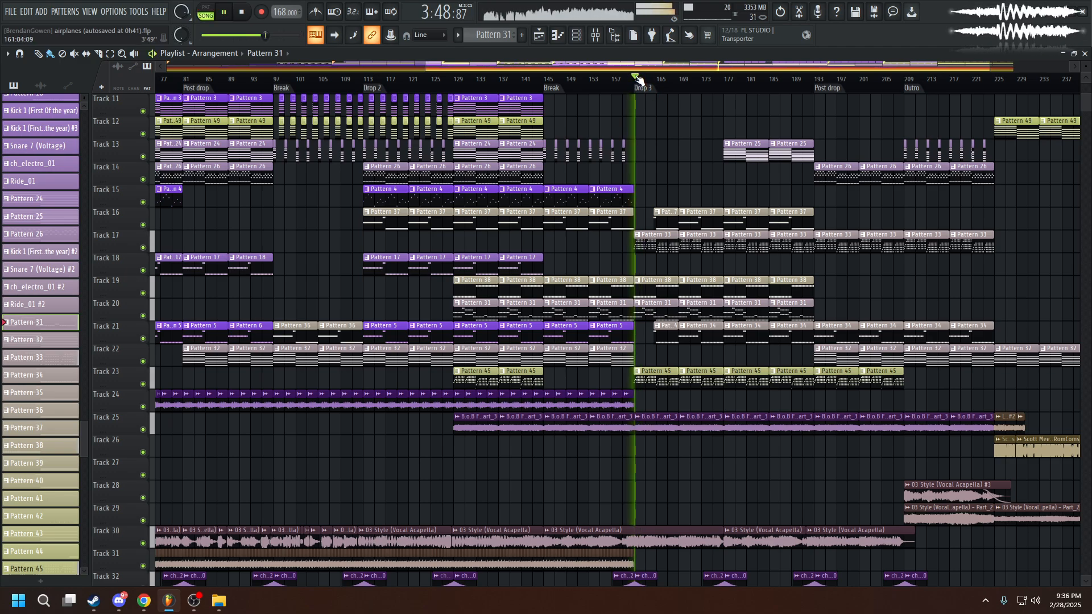
pyautogui.click(595, 35)
pyautogui.rightClick(604, 257)
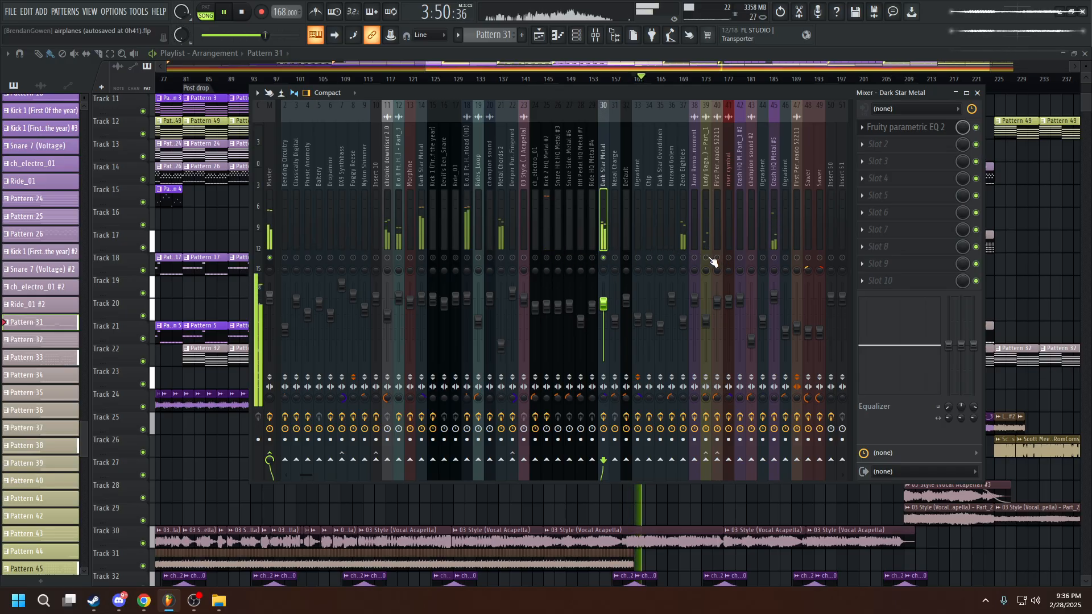
# Bring the other Dark Star Metal, Metal Chords 2 and further melodic mixer tracks into the soloed playback, and return to the playlist.
pyautogui.click(422, 258)
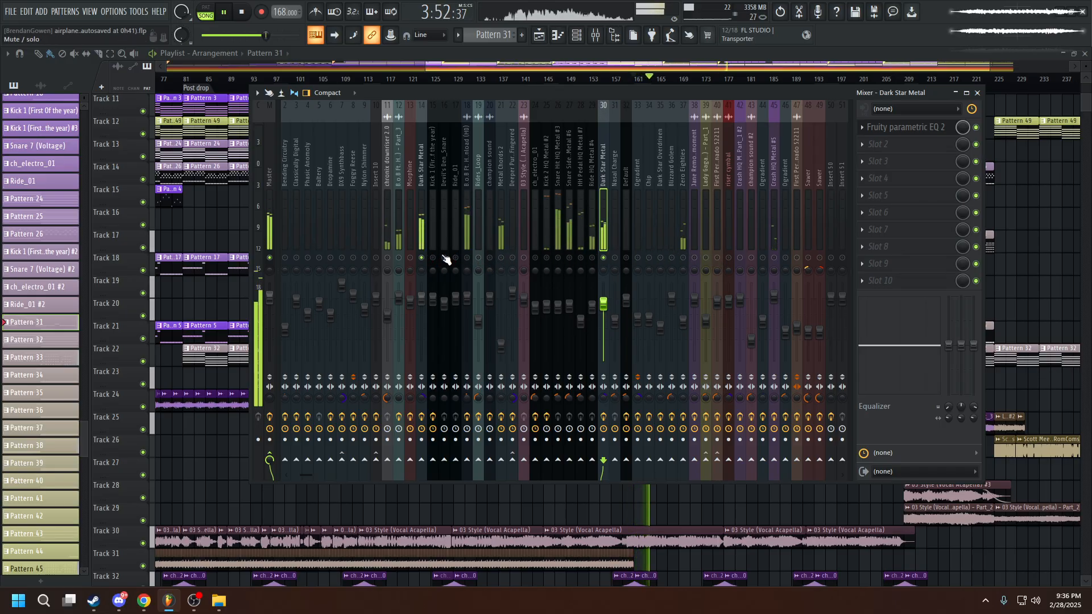
pyautogui.click(502, 258)
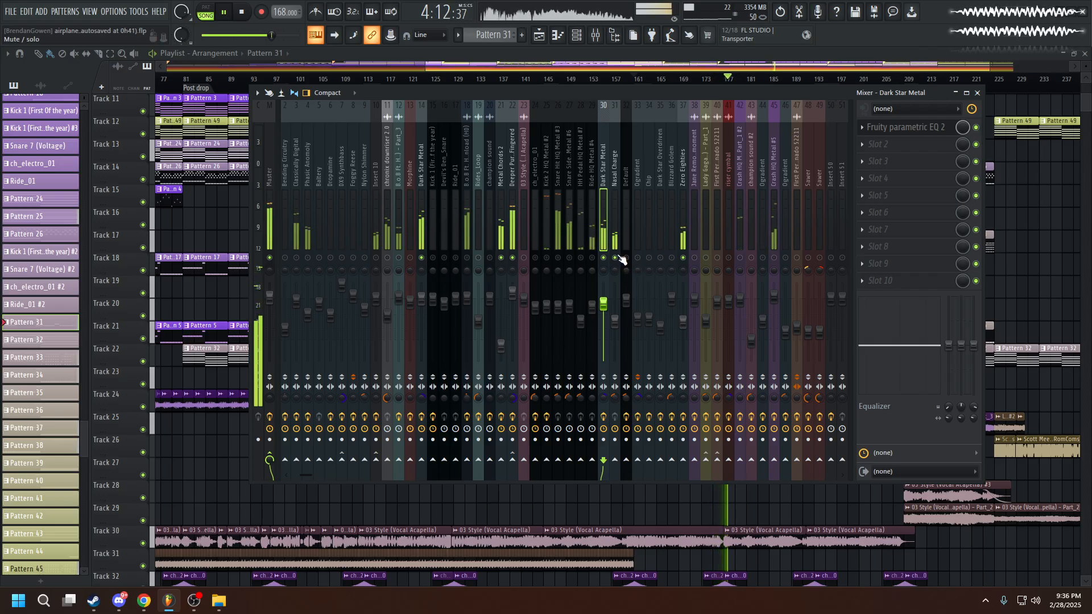
pyautogui.press('space')
pyautogui.press('F9')
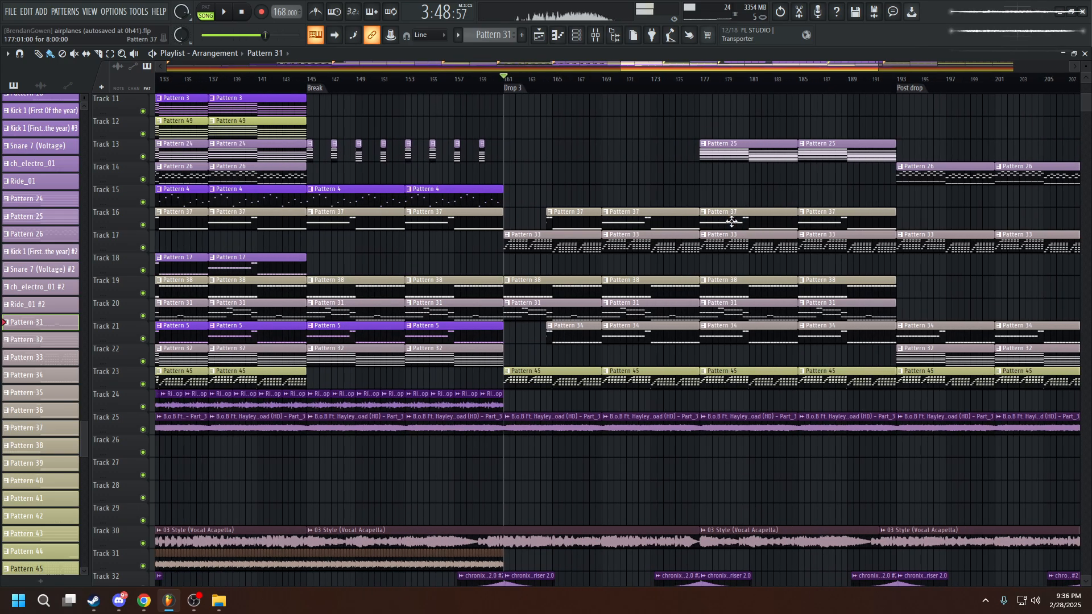
# Set the playhead near bar 175 and examine Drop 3's drums, risers, crashes and automation across the playlist tracks.
pyautogui.scroll(5, 728, 256)
pyautogui.click(677, 79)
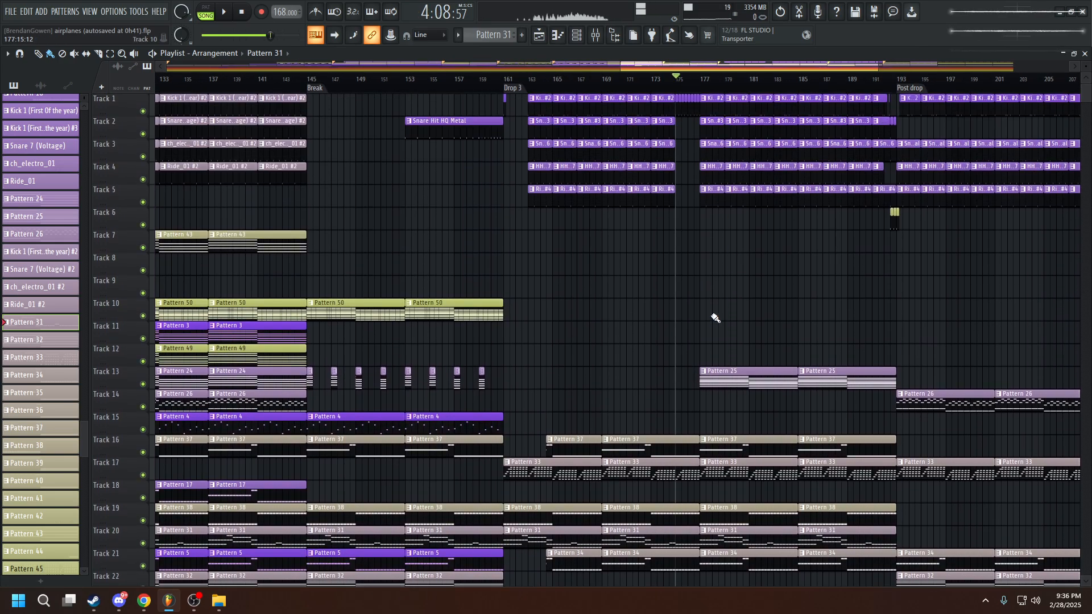
pyautogui.scroll(-9, 716, 318)
pyautogui.keyDown('ctrl'); pyautogui.scroll(3, 762, 342); pyautogui.keyUp('ctrl')
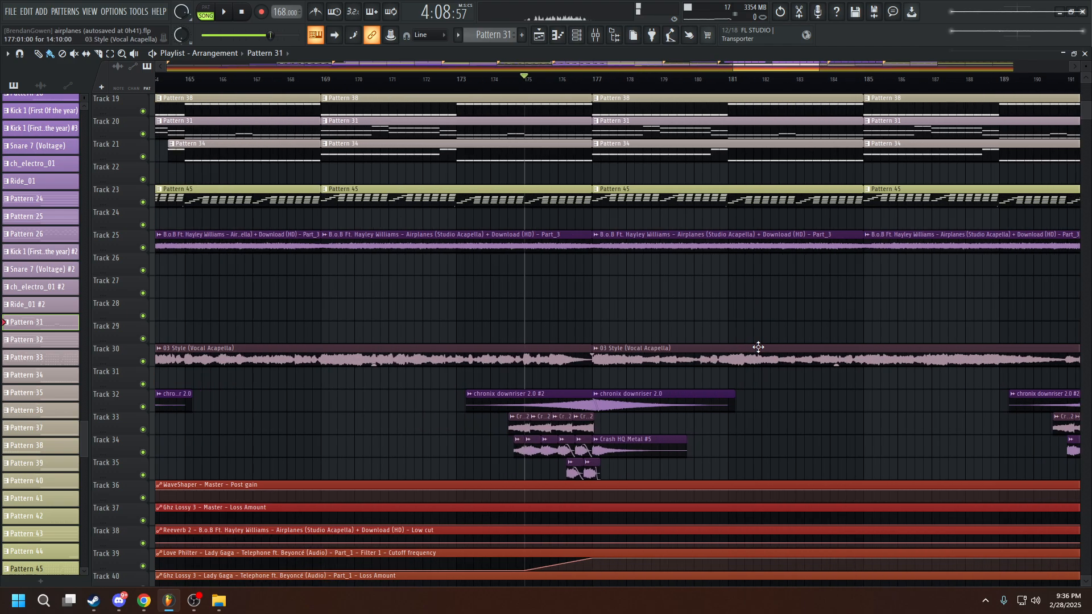
pyautogui.keyDown('ctrl'); pyautogui.scroll(-3, 753, 347); pyautogui.keyUp('ctrl')
pyautogui.scroll(2, 745, 346)
pyautogui.scroll(-3, 741, 358)
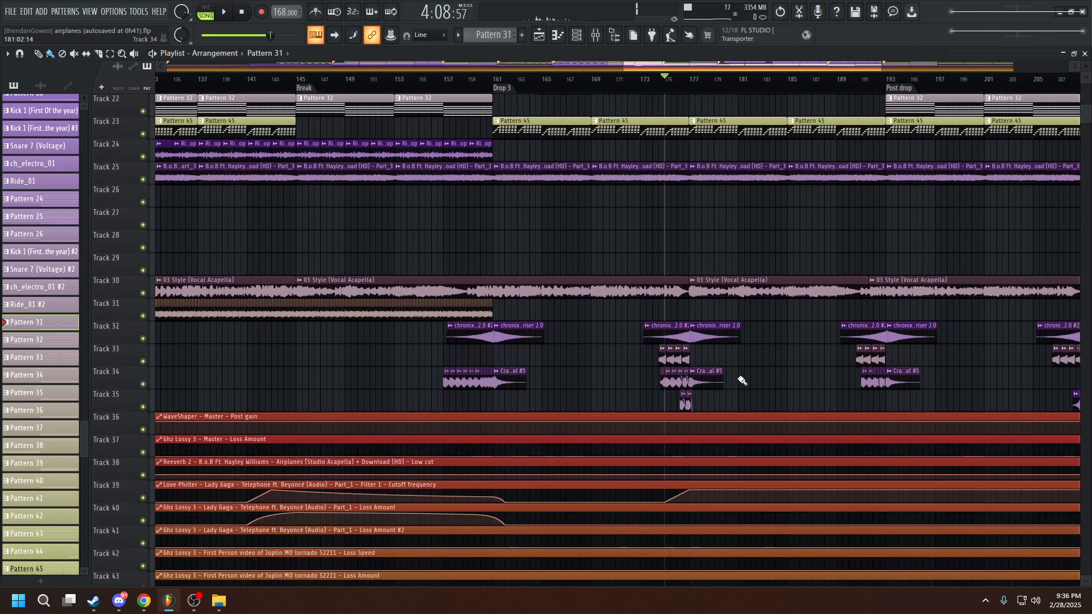
pyautogui.scroll(10, 671, 366)
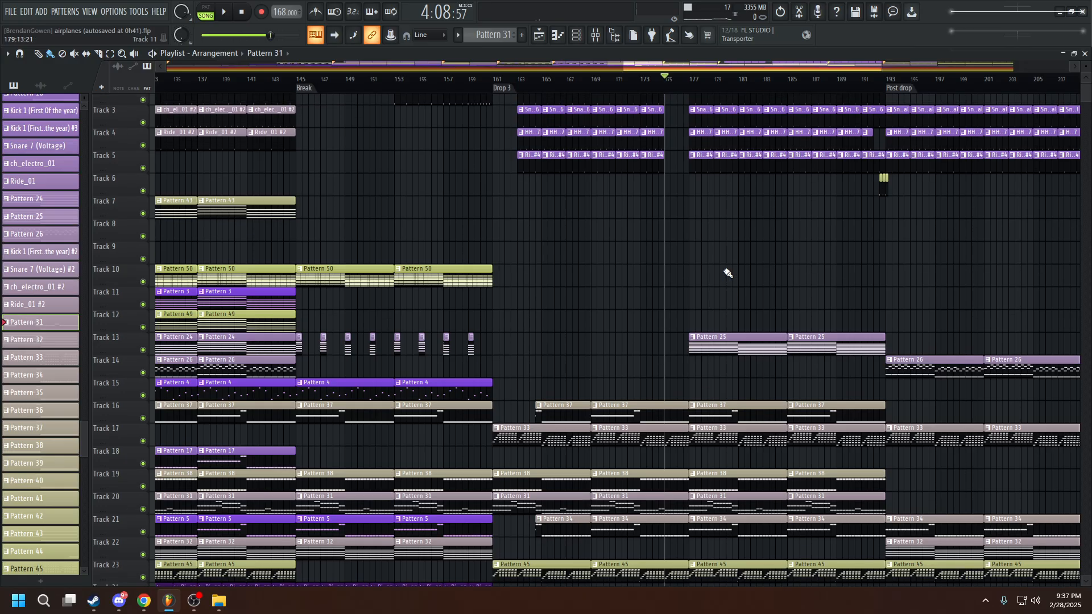
# Play the arrangement from about bar 174 through the mid-drop transition and examine the drum, riser and crash tracks.
pyautogui.scroll(1, 728, 273)
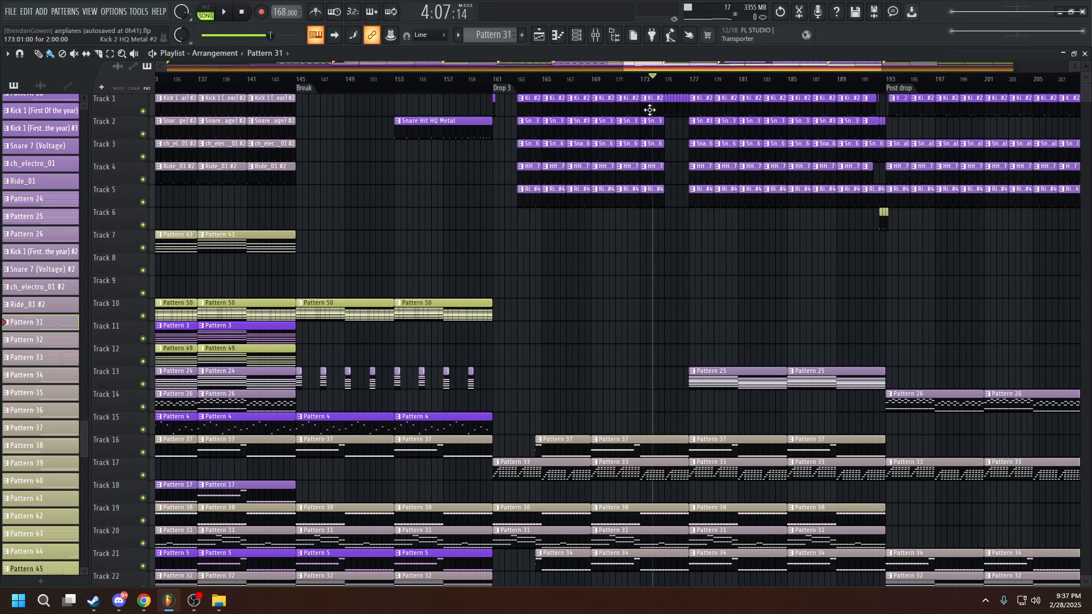
pyautogui.press('space')
pyautogui.scroll(-2, 654, 194)
pyautogui.scroll(2, 656, 197)
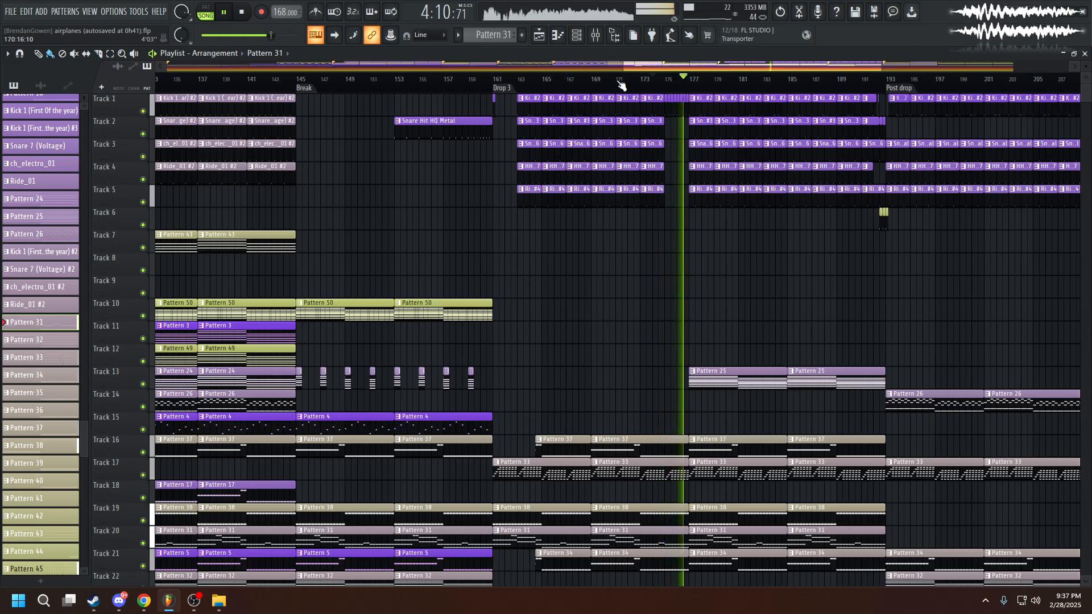
pyautogui.scroll(-11, 674, 151)
pyautogui.press('space')
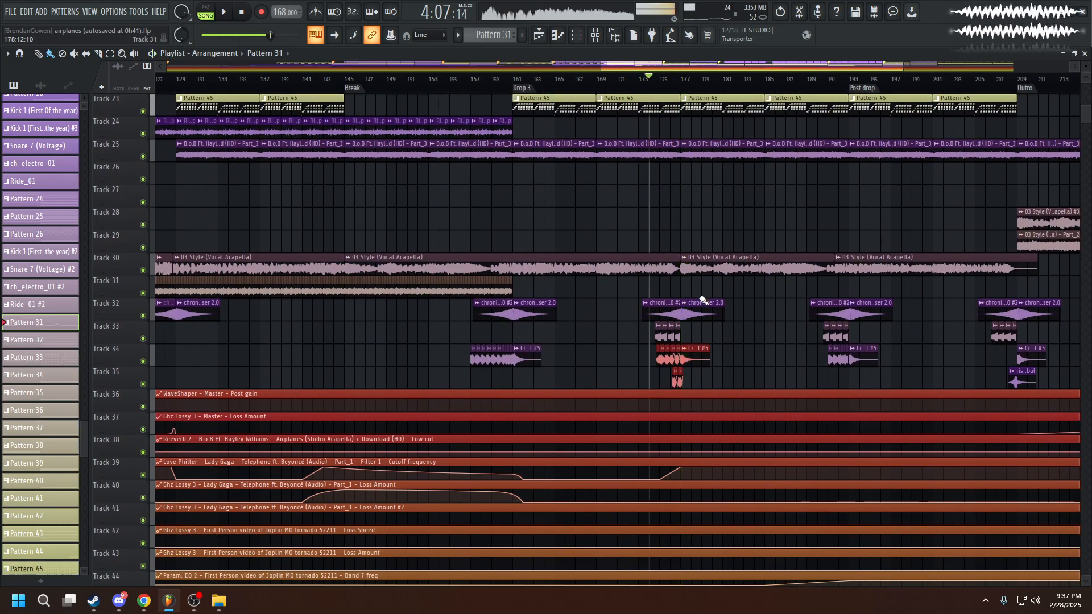
# Open the channel settings of the reversed Crash HQ Metal #5 - Part_1 #2 clip and audition its sample in Edison.
pyautogui.scroll(6, 683, 318)
pyautogui.doubleClick(622, 332)
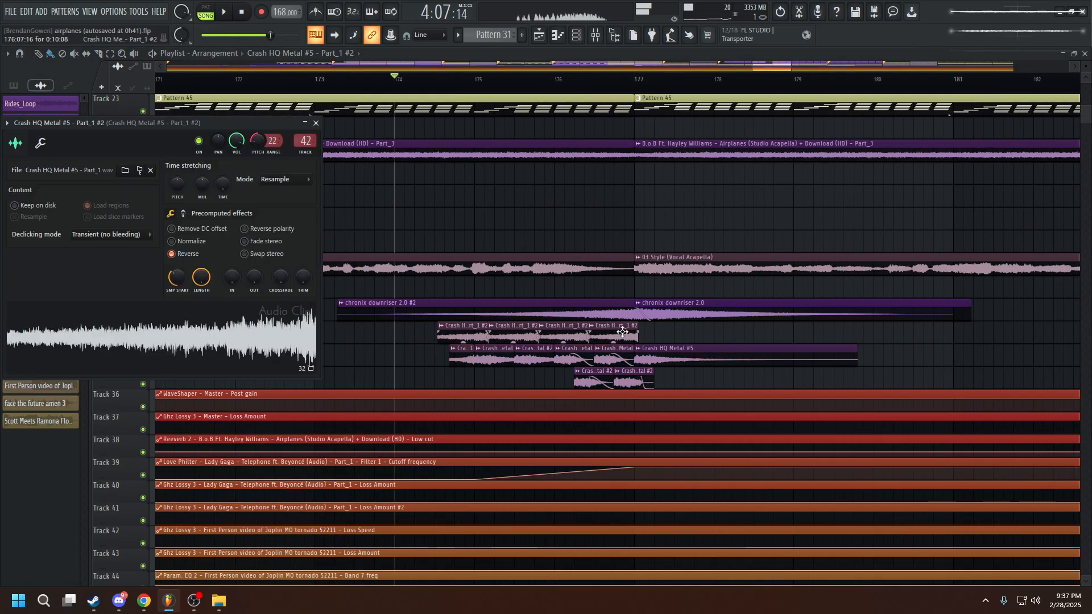
pyautogui.moveTo(175, 149); pyautogui.dragTo(496, 109)
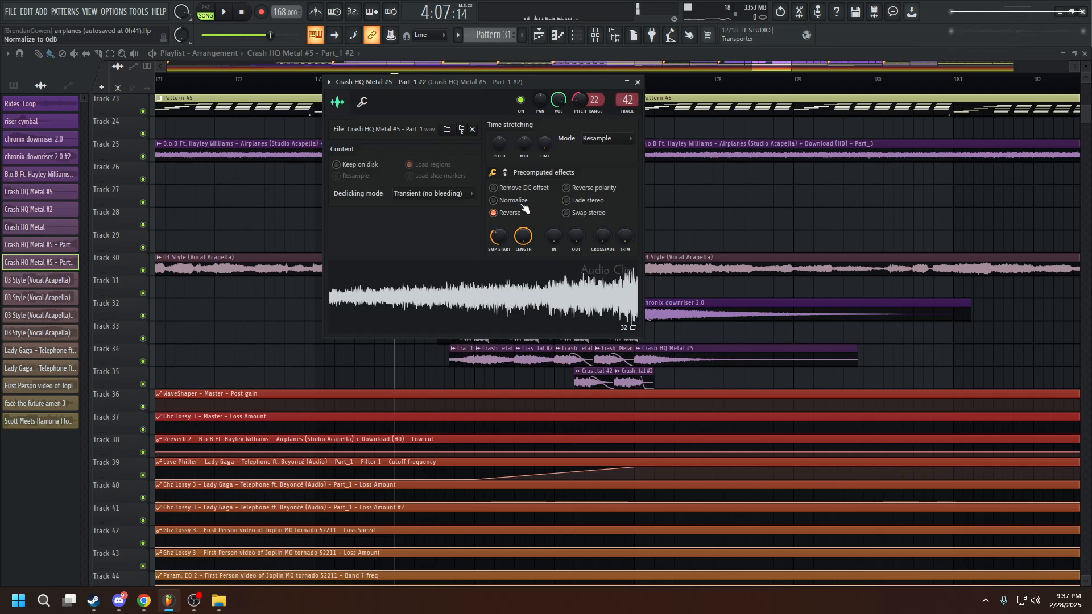
pyautogui.rightClick(546, 296)
pyautogui.click(574, 355)
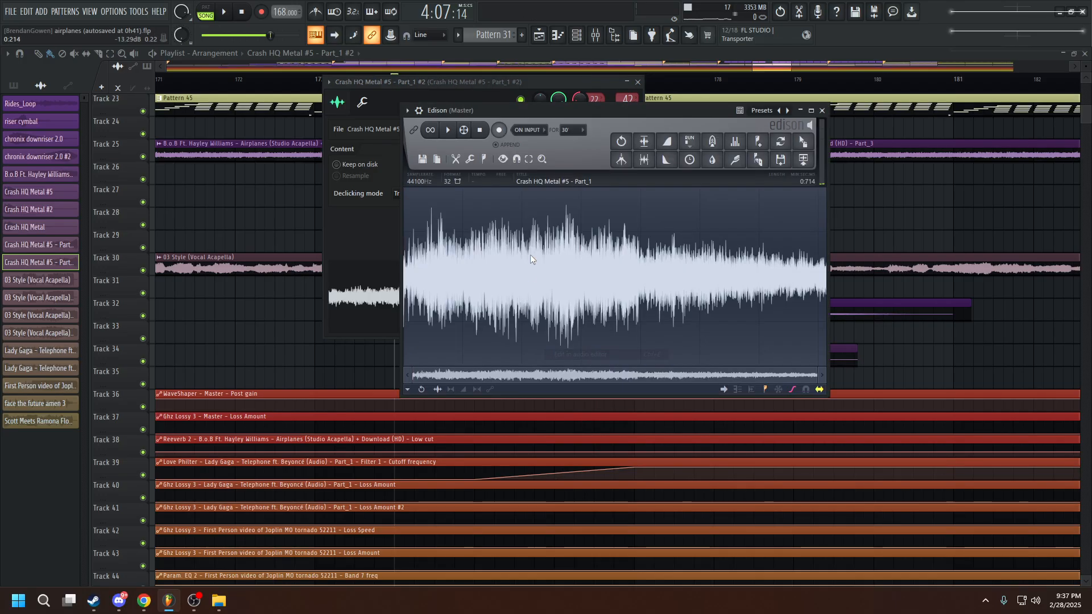
pyautogui.click(449, 131)
pyautogui.moveTo(425, 113); pyautogui.dragTo(1055, 231)
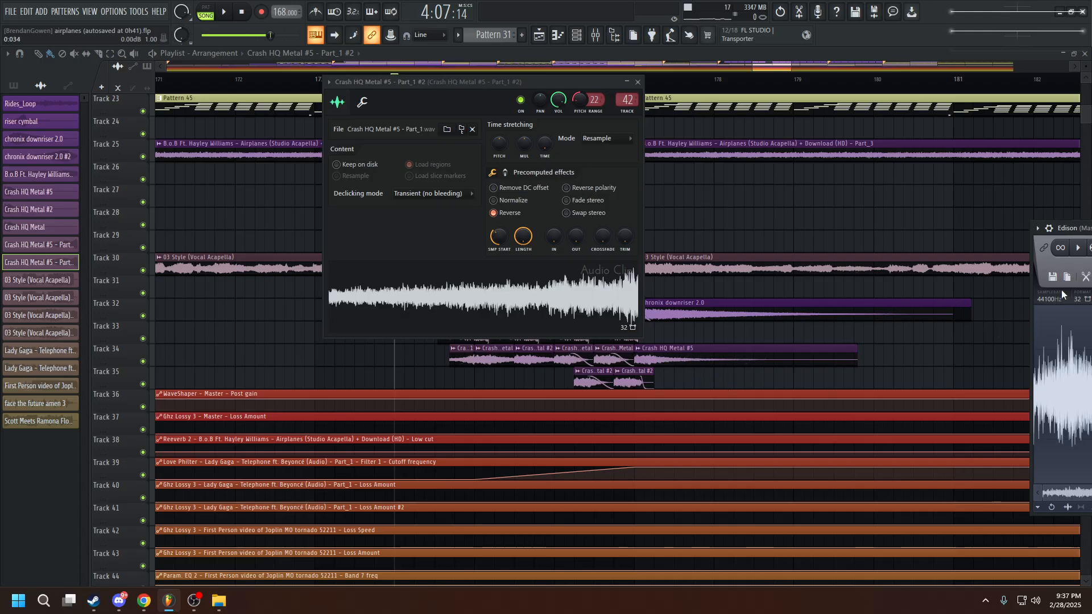
pyautogui.moveTo(492, 89); pyautogui.dragTo(381, 94)
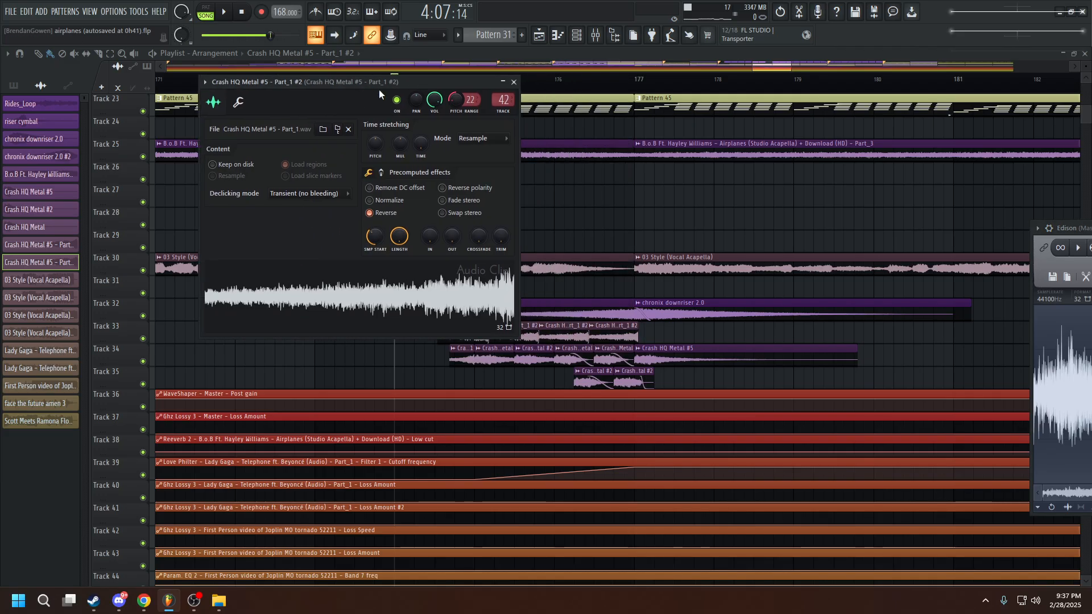
pyautogui.moveTo(1063, 233); pyautogui.dragTo(568, 110)
pyautogui.click(932, 112)
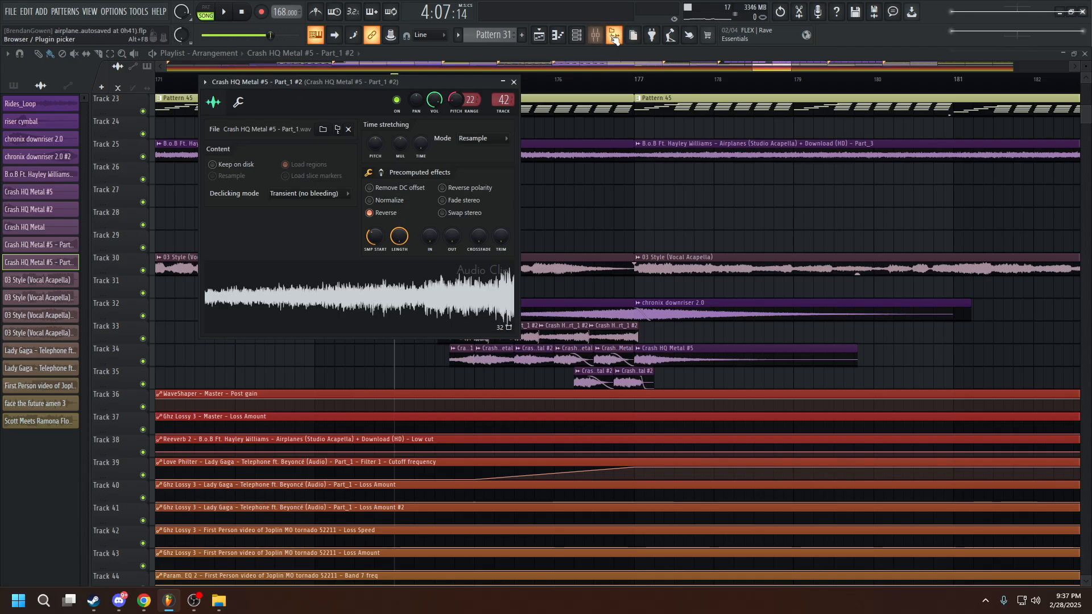
# Examine the Distructor and Ghz Lossy 3 effects on the reversed crash's mixer track 42 and return to the playlist.
pyautogui.click(596, 35)
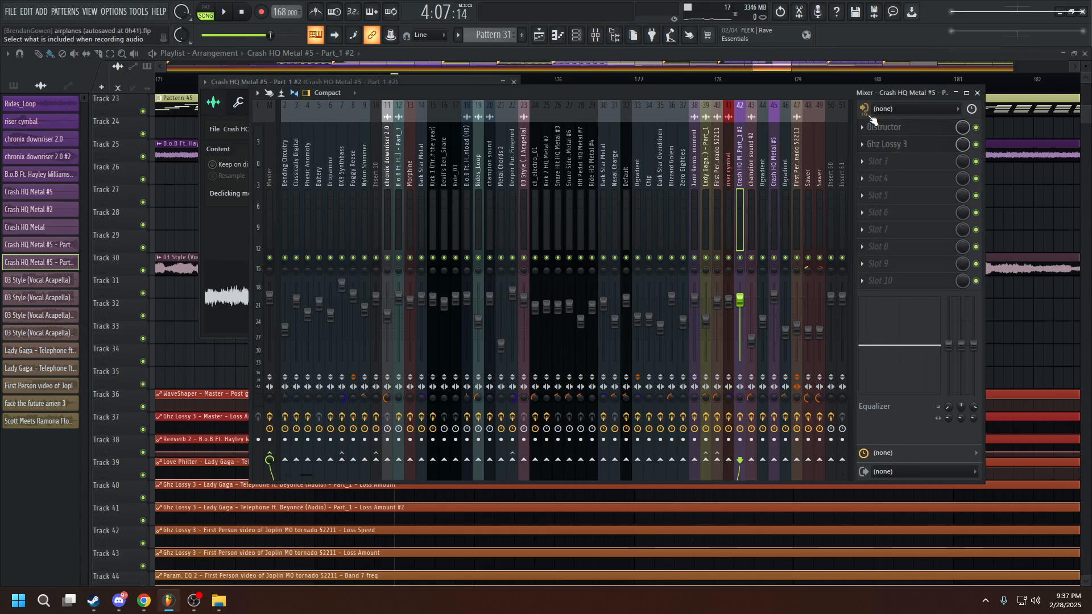
pyautogui.click(882, 126)
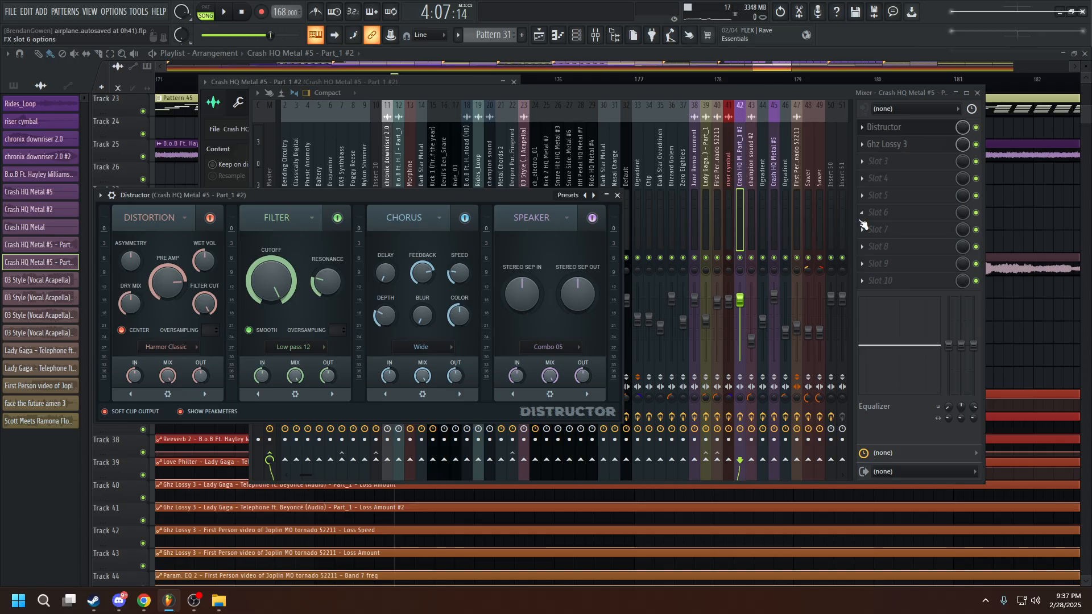
pyautogui.click(912, 150)
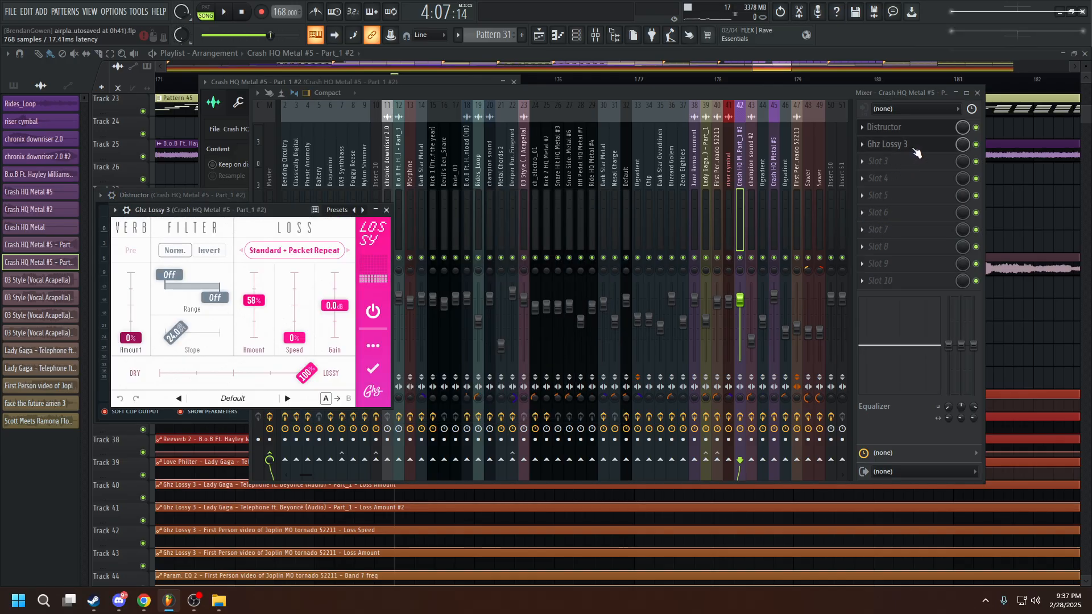
pyautogui.moveTo(250, 215); pyautogui.dragTo(378, 180)
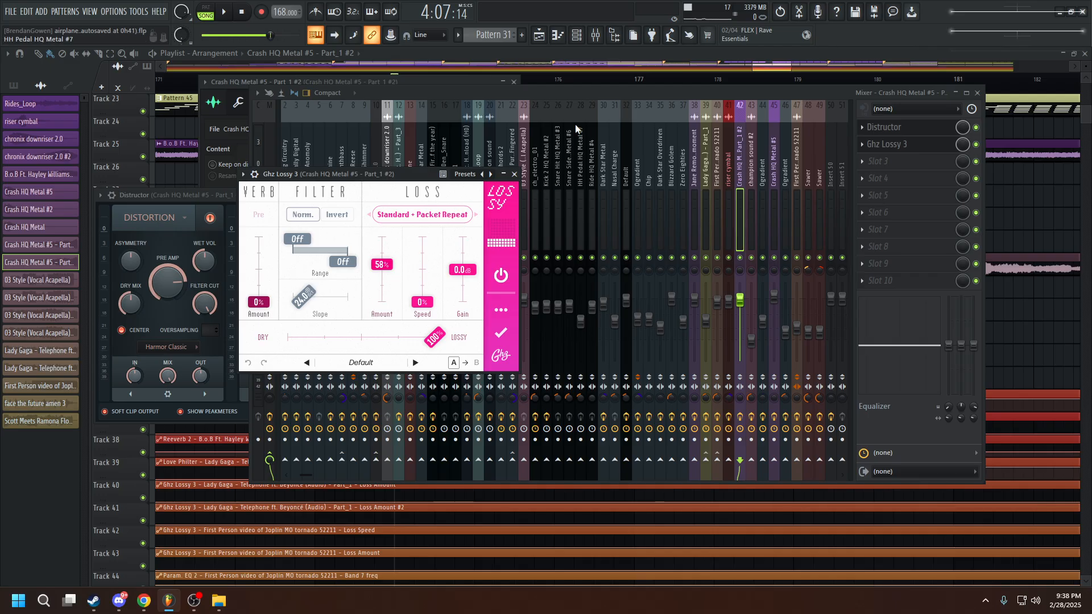
pyautogui.click(896, 144)
pyautogui.click(898, 131)
pyautogui.rightClick(1007, 196)
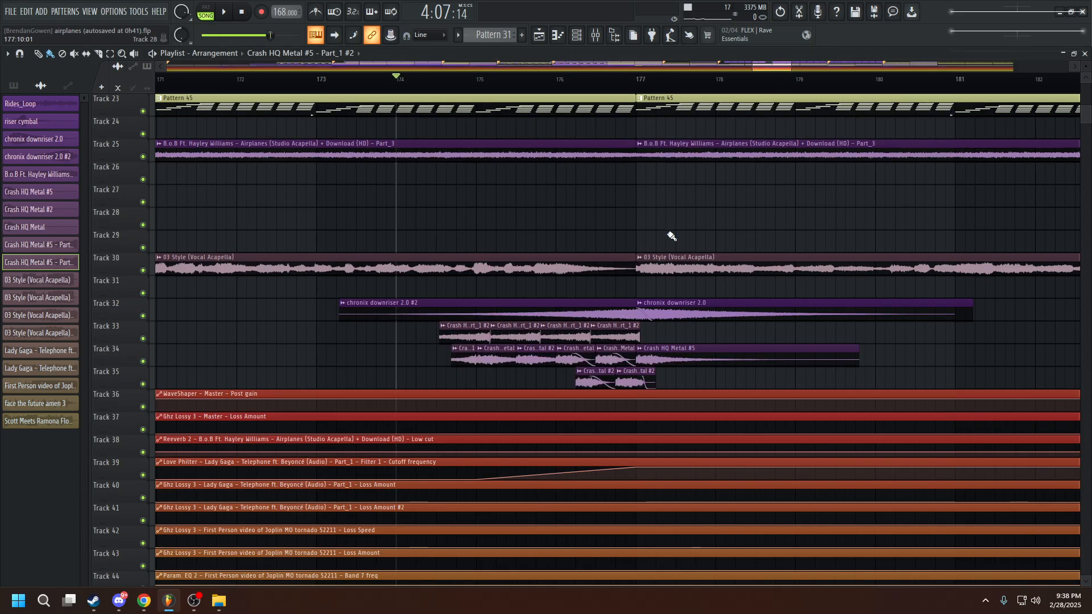
# Reopen and close the reversed crash's channel settings, and play the arrangement from bar 174 up to bar 177.
pyautogui.doubleClick(478, 331)
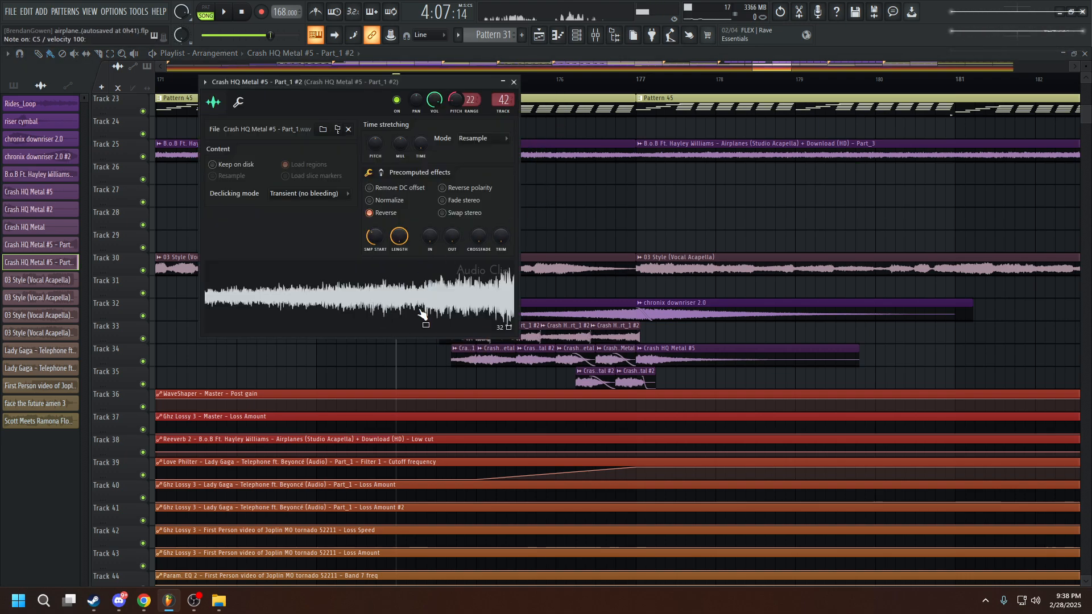
pyautogui.press('space')
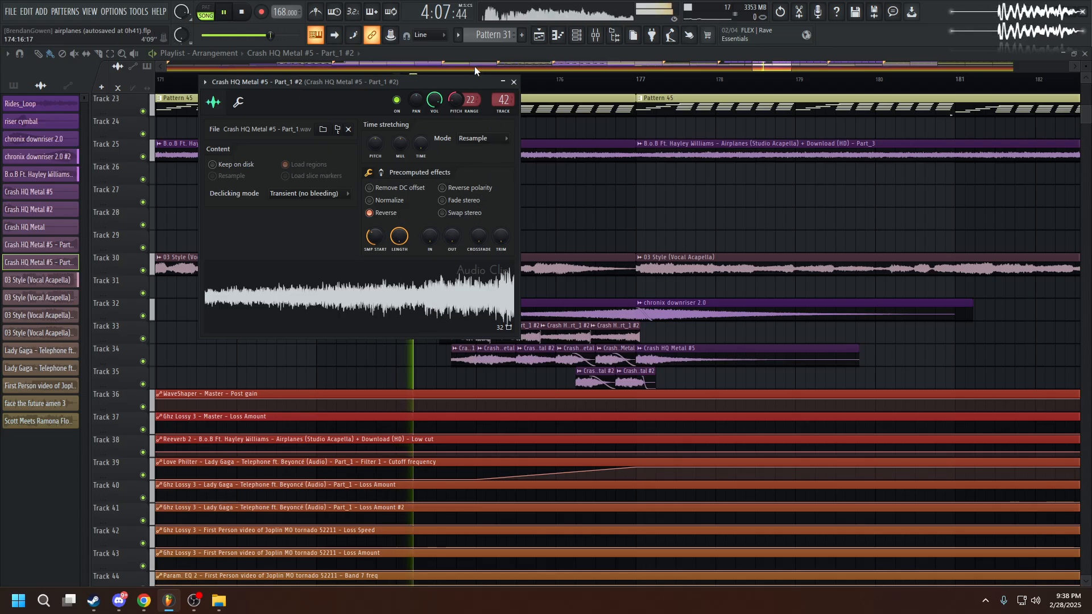
pyautogui.press('space')
pyautogui.click(514, 82)
pyautogui.hscroll(-1, 470, 119)
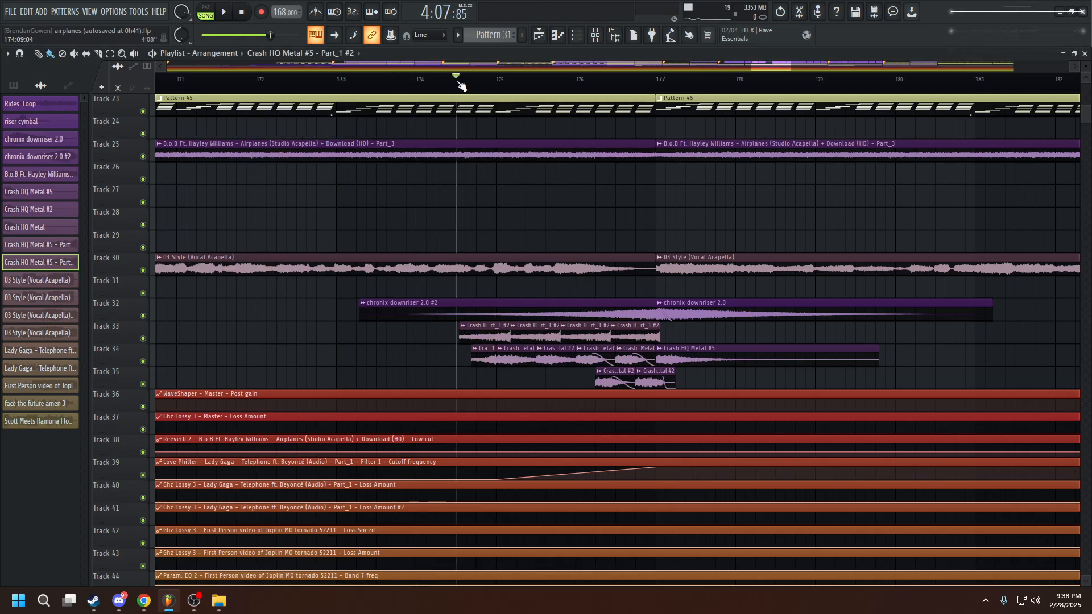
pyautogui.press('space')
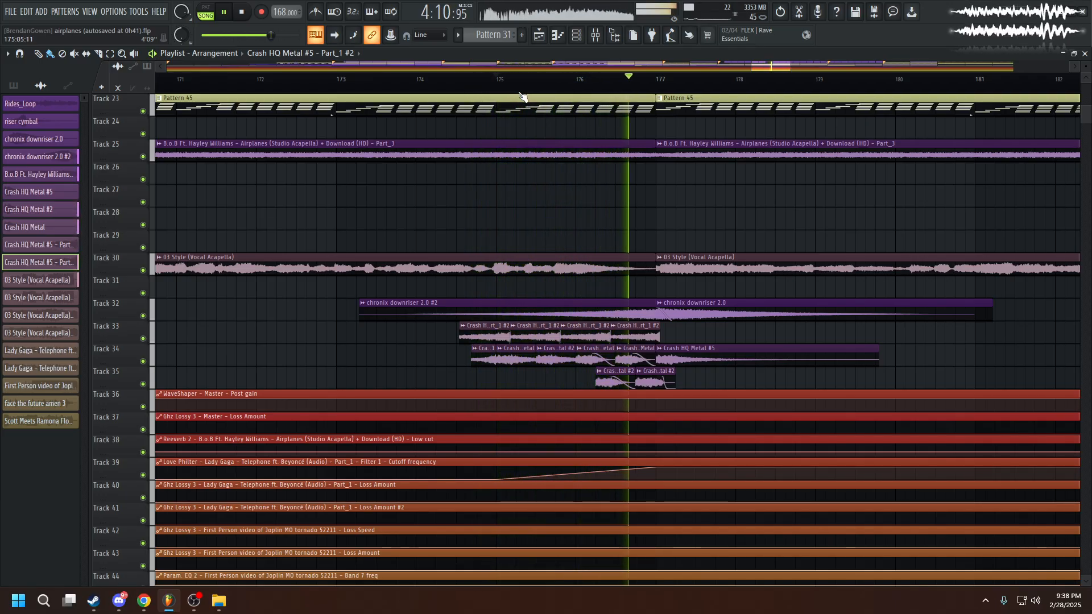
pyautogui.press('space')
# Solo the reversed crash on mixer track 42 and play the transition from bar 175.
pyautogui.click(598, 36)
pyautogui.rightClick(741, 259)
pyautogui.press('space')
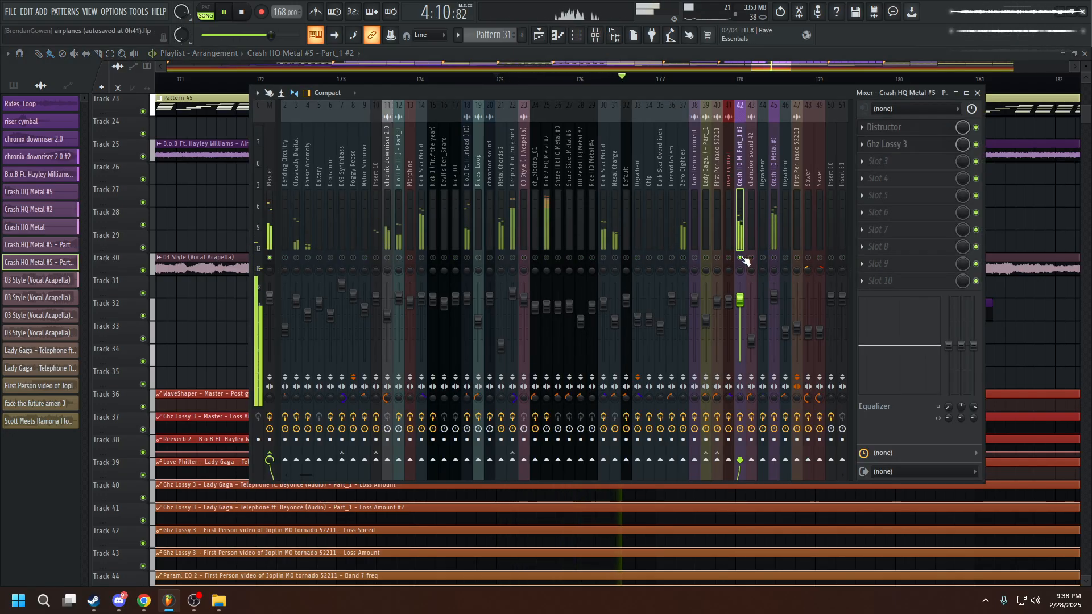
pyautogui.press('space')
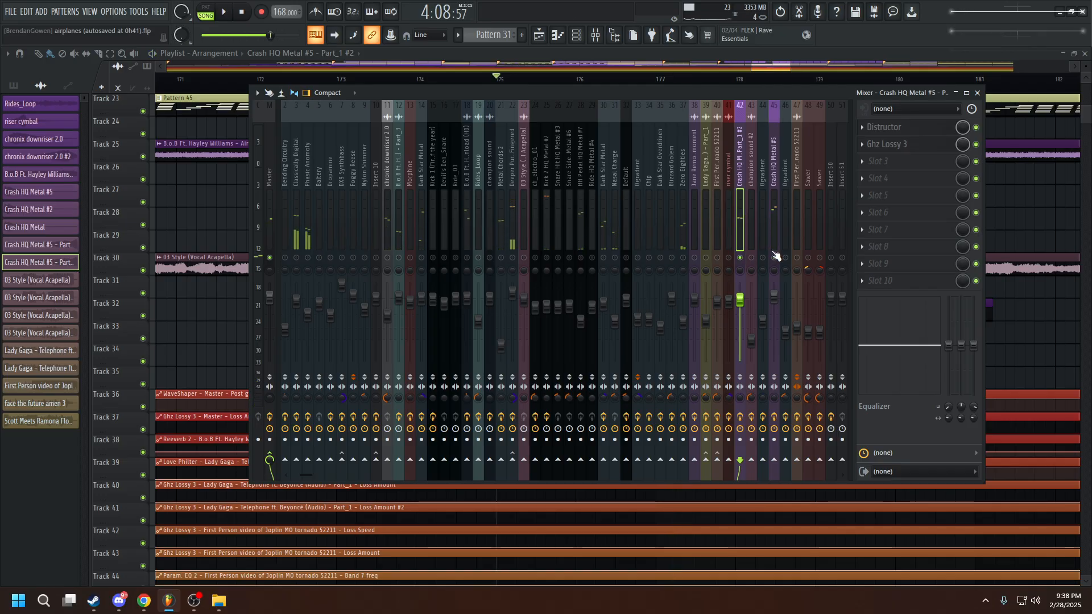
pyautogui.press('space')
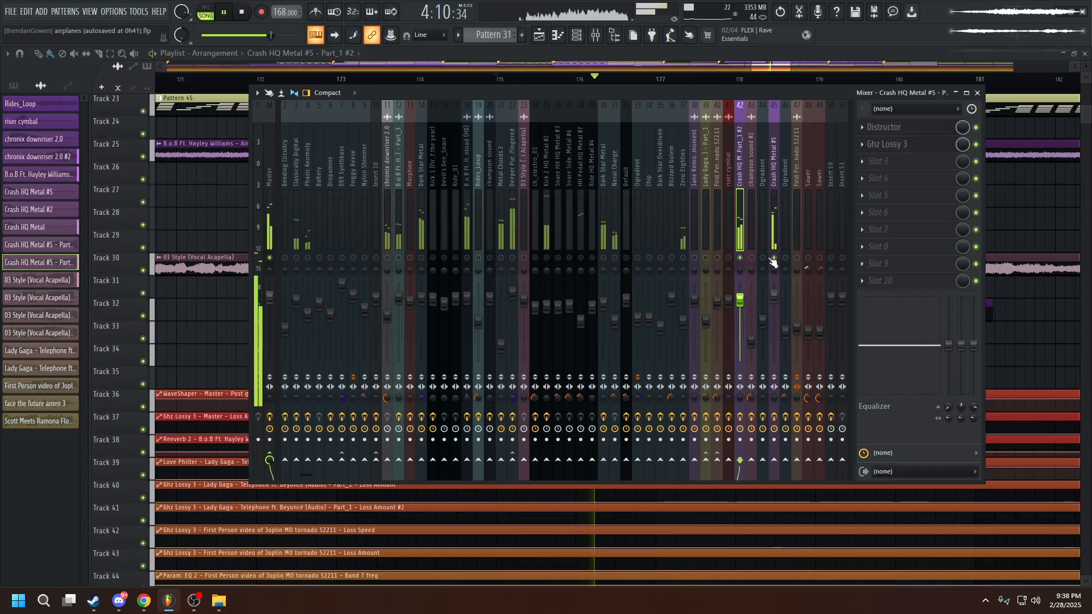
pyautogui.press('space')
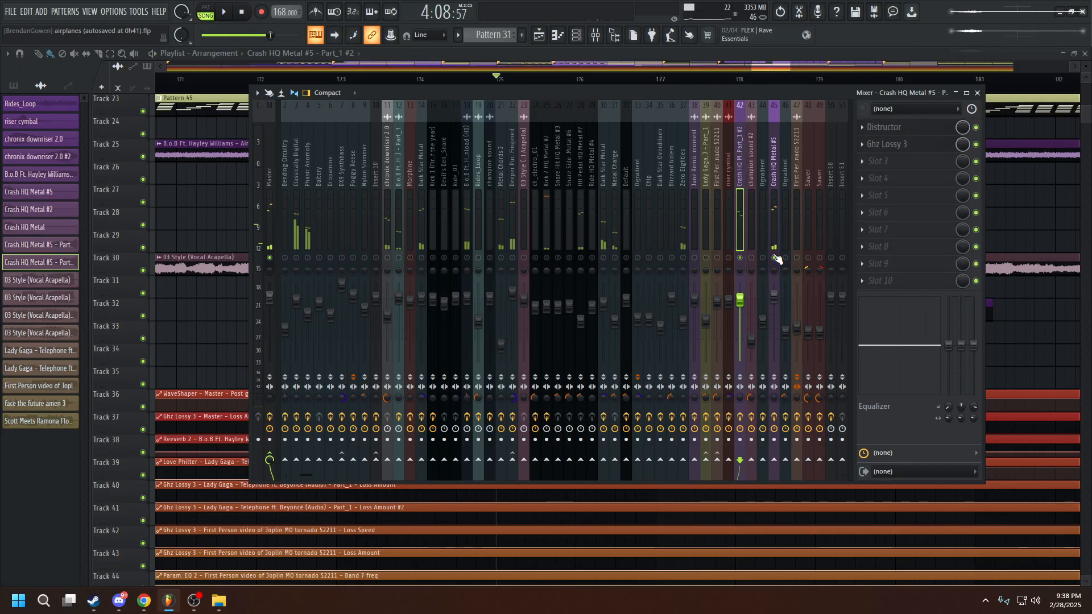
# Review the playlist's patterns around bar 175, and play the full-mix transition from there with the Master mixer track selected.
pyautogui.click(723, 55)
pyautogui.scroll(6, 722, 182)
pyautogui.scroll(-1, 706, 199)
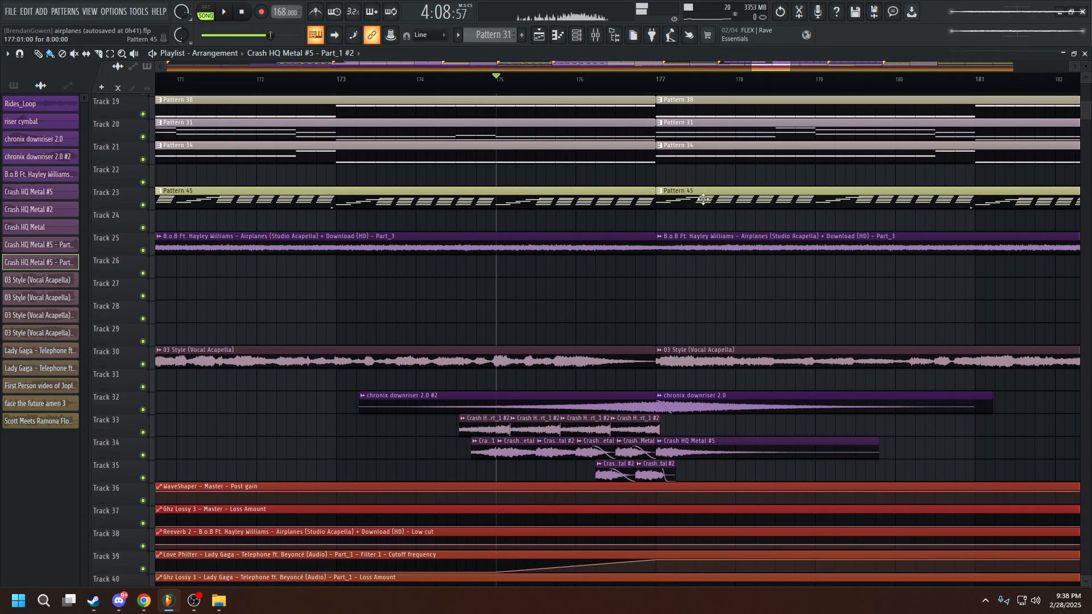
pyautogui.scroll(6, 572, 250)
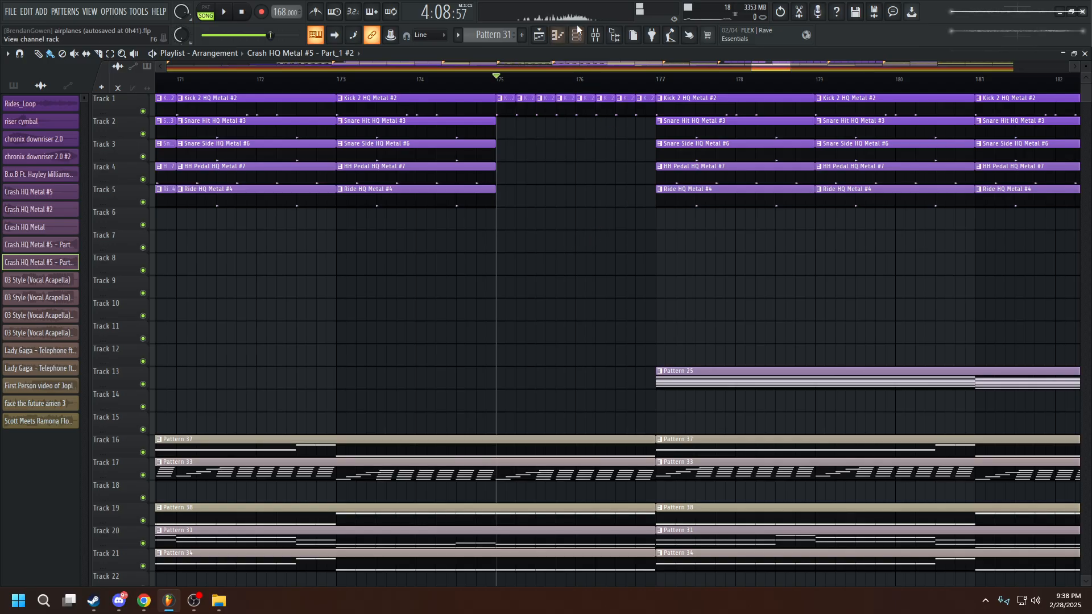
pyautogui.click(609, 36)
pyautogui.click(270, 181)
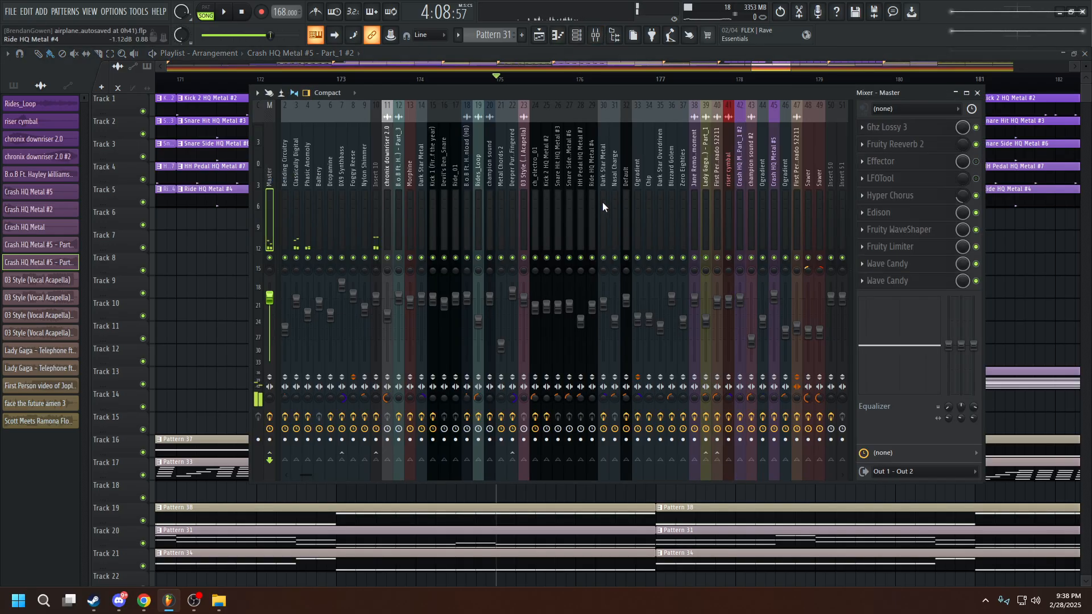
pyautogui.press('space')
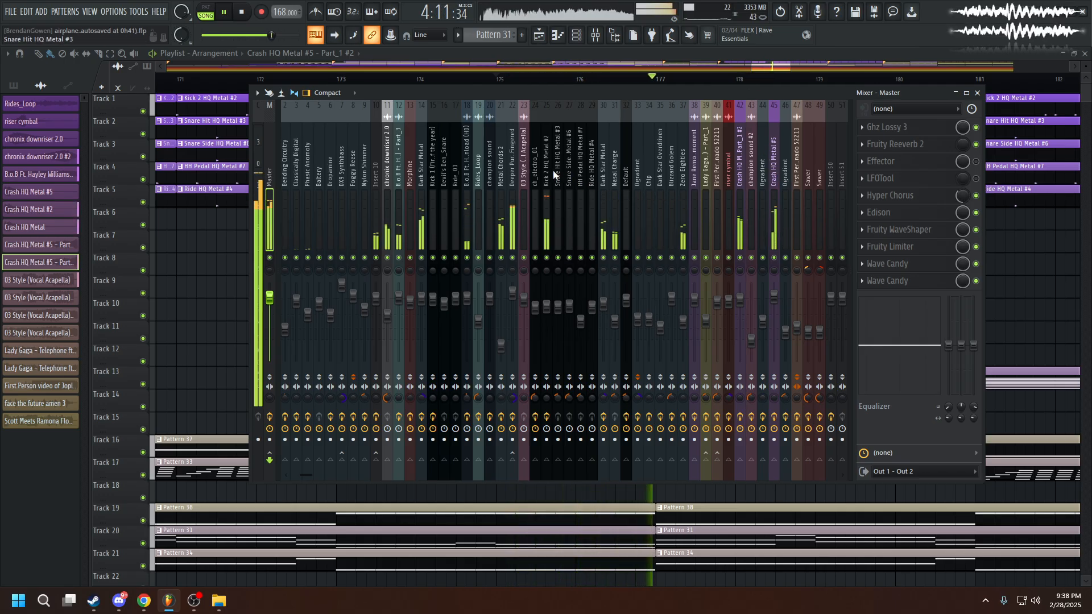
pyautogui.press('F9')
# Play the arrangement from bar 174 into Drop 3's second half, inspect Pattern 25's notes, and stop playback in the playlist.
pyautogui.click(430, 77)
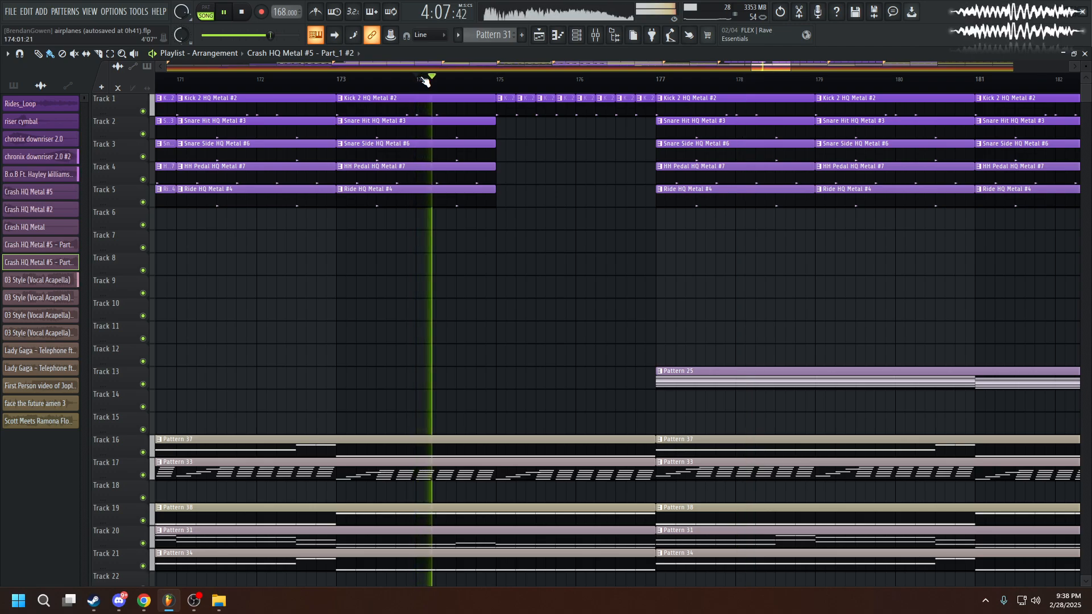
pyautogui.scroll(-6, 464, 235)
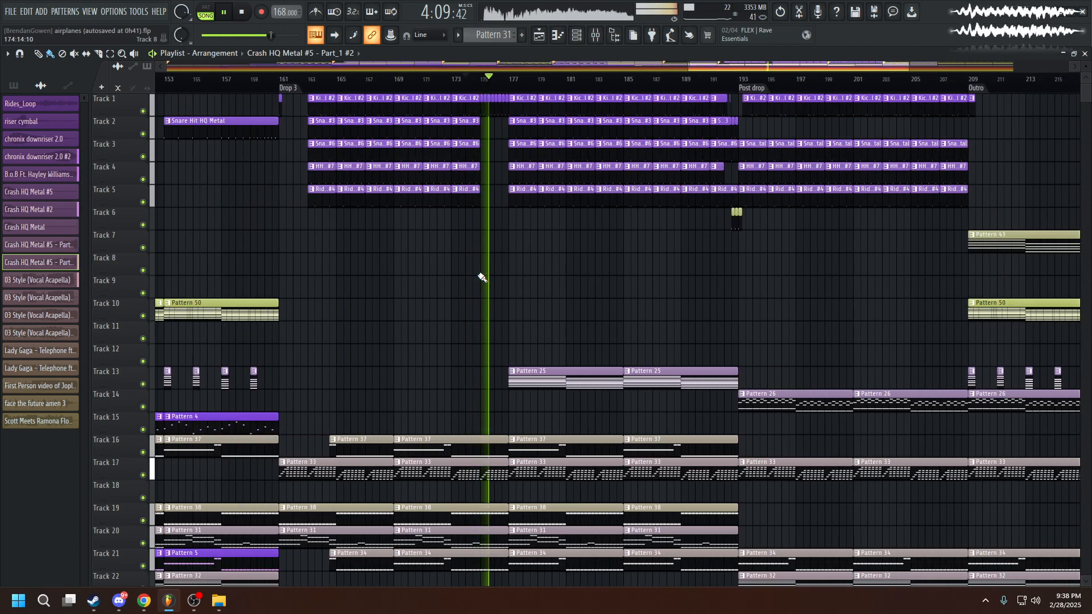
pyautogui.scroll(-5, 483, 277)
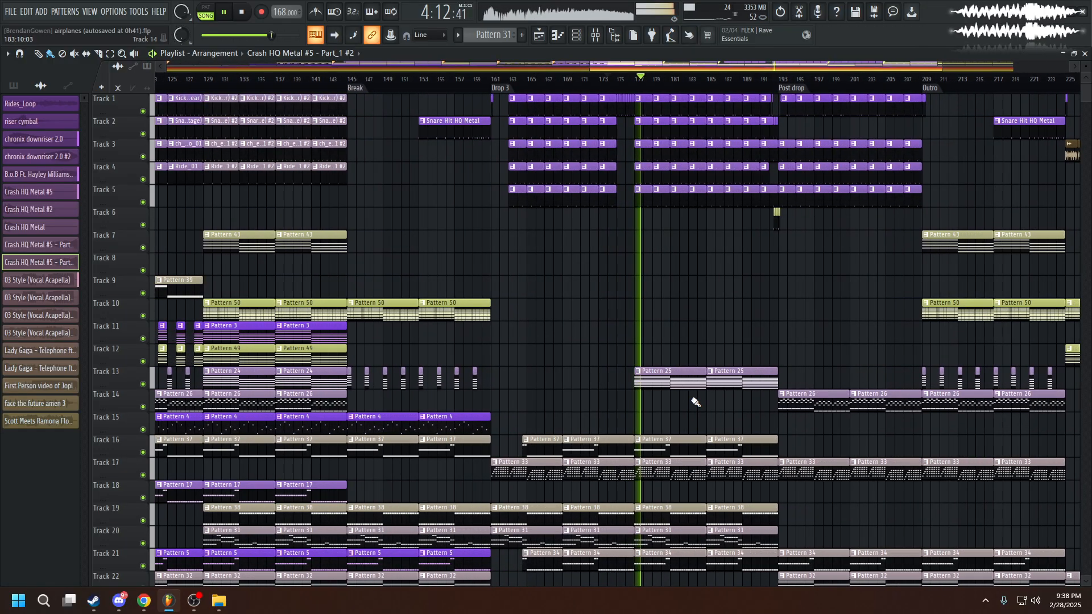
pyautogui.doubleClick(680, 385)
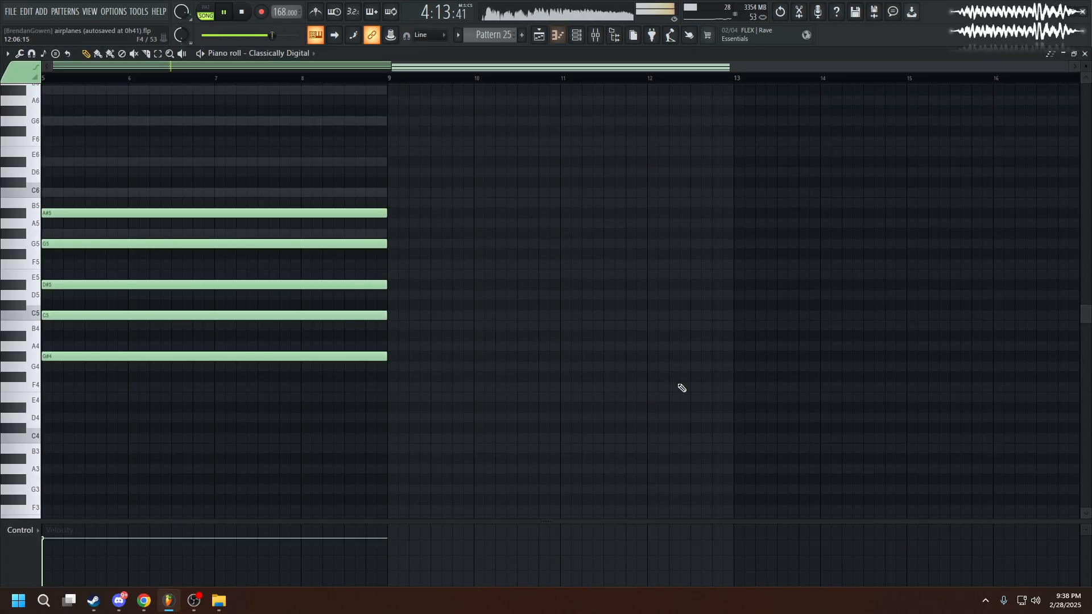
pyautogui.click(541, 36)
pyautogui.click(222, 13)
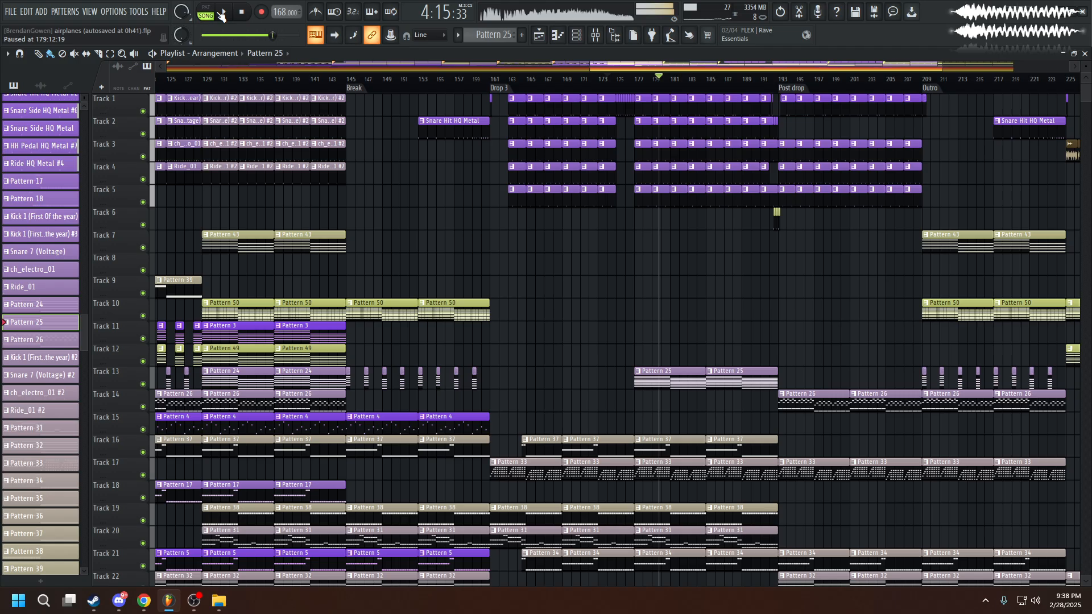
# Select both Pattern 25 clips on Track 13 and play the arrangement from about bar 179 while reviewing the surrounding tracks.
pyautogui.moveTo(710, 346); pyautogui.dragTo(587, 392)
pyautogui.scroll(-5, 602, 434)
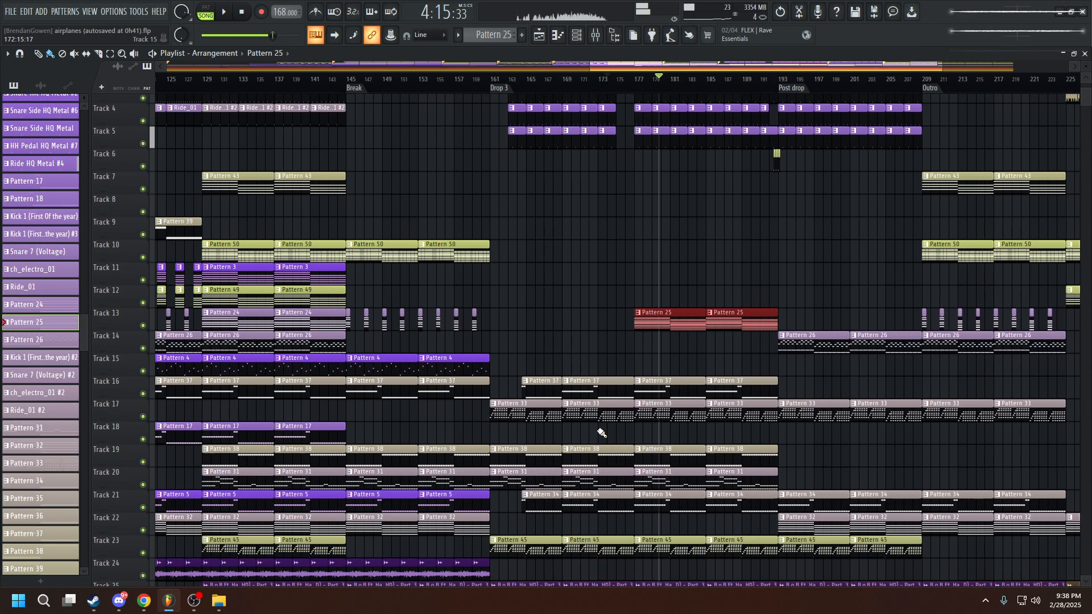
pyautogui.press('space')
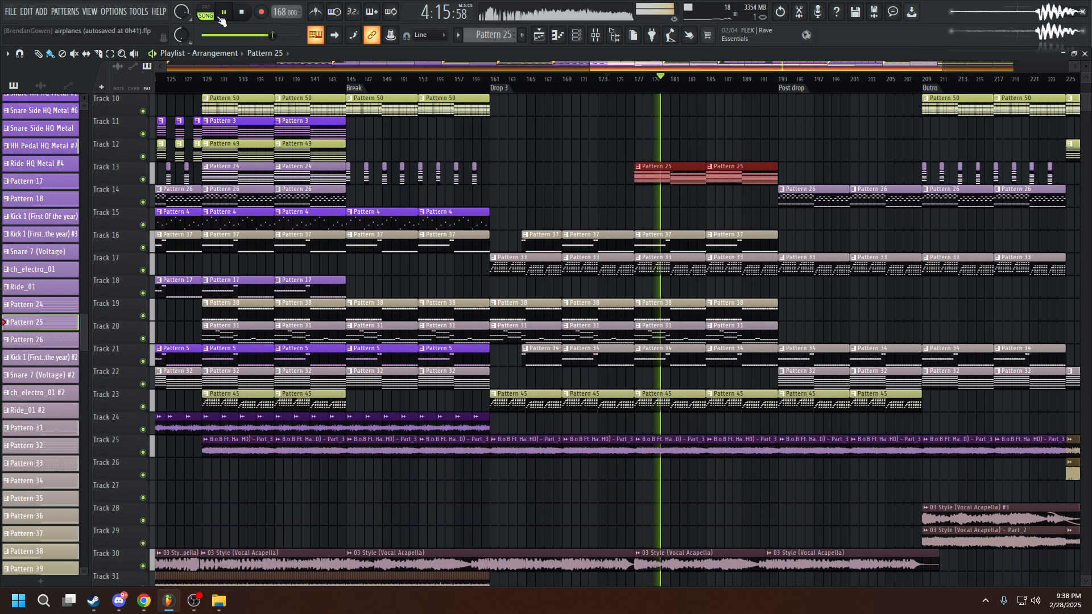
pyautogui.scroll(5, 676, 383)
pyautogui.scroll(-2, 773, 420)
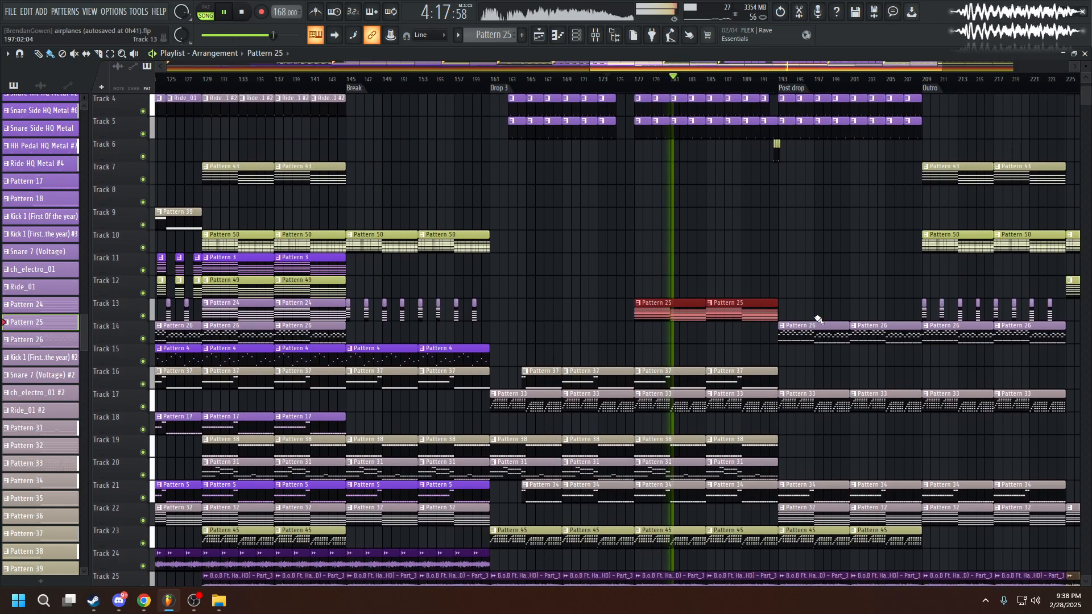
pyautogui.moveTo(784, 314); pyautogui.dragTo(543, 314)
pyautogui.scroll(2, 580, 392)
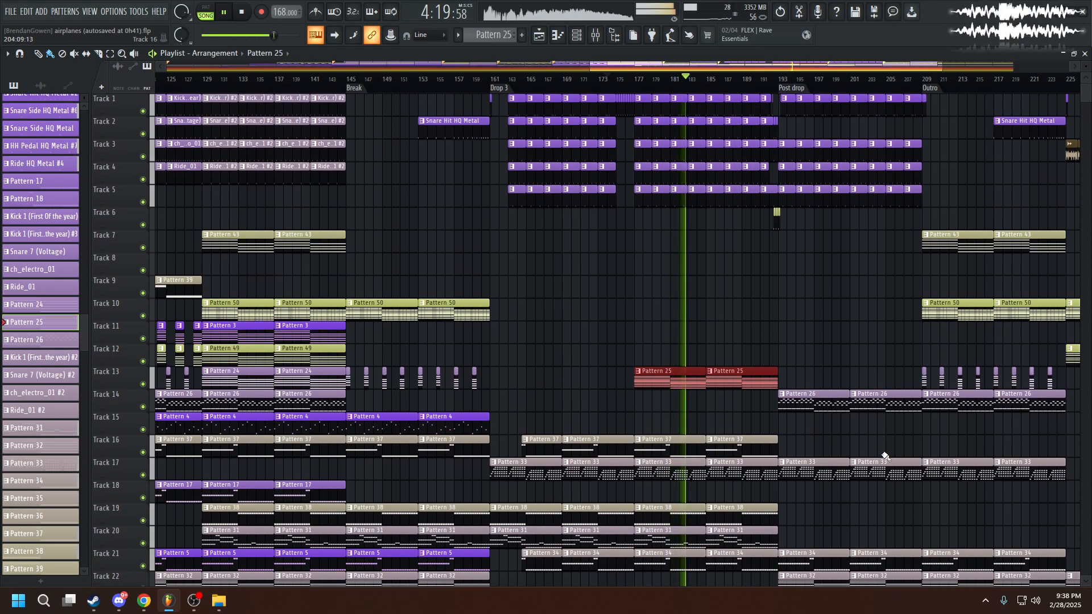
# Play the arrangement through the post drop to the Outro while reviewing the pattern, audio and automation tracks, and stop playback there.
pyautogui.scroll(-7, 882, 449)
pyautogui.scroll(-7, 867, 433)
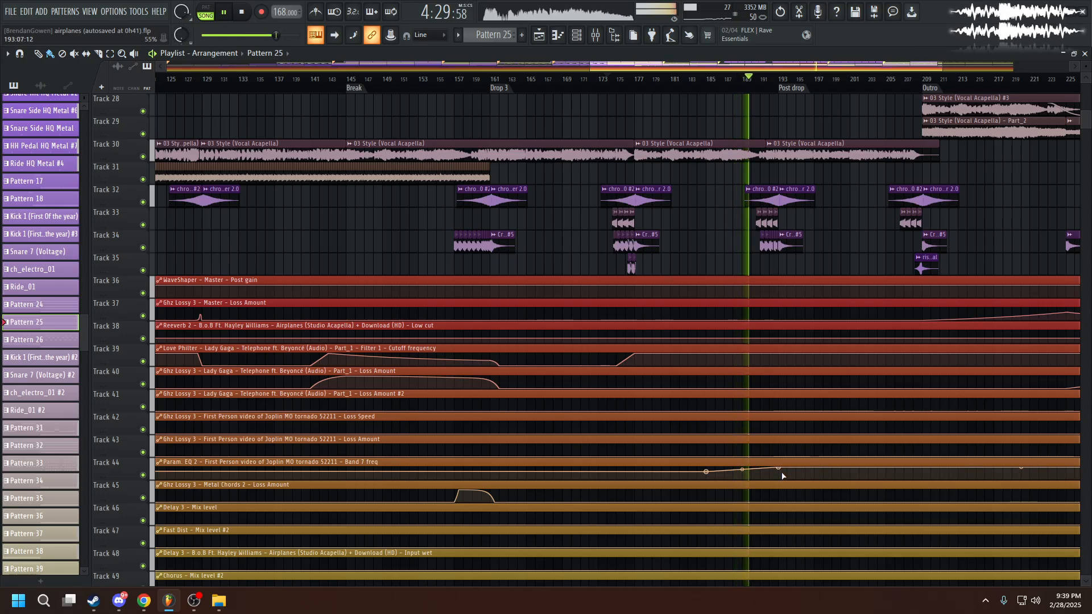
pyautogui.scroll(2, 781, 471)
pyautogui.scroll(3, 778, 468)
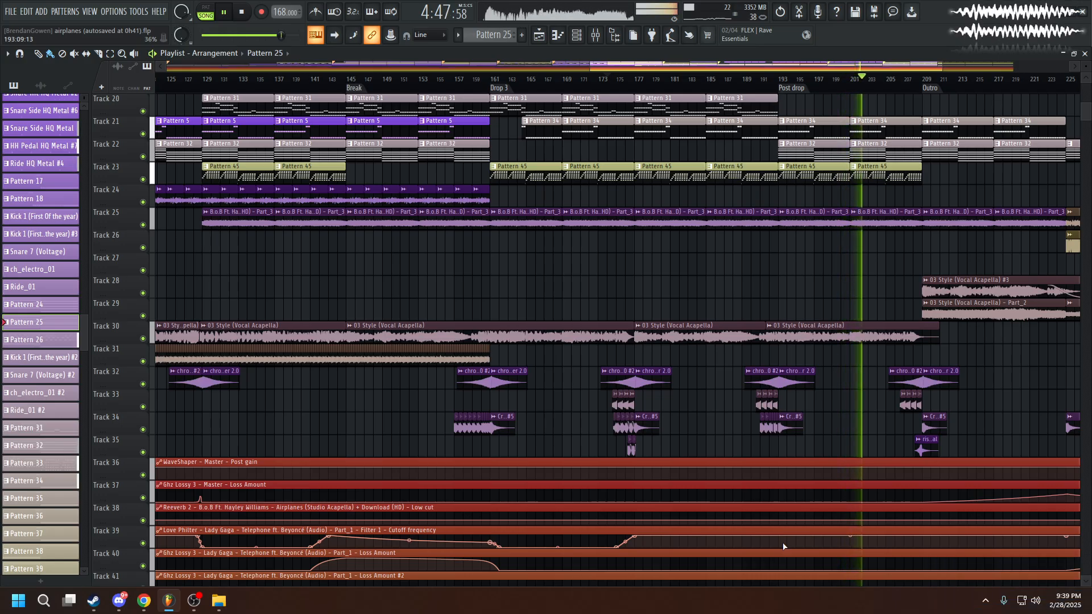
pyautogui.scroll(-1, 785, 545)
pyautogui.scroll(2, 793, 545)
pyautogui.scroll(5, 840, 549)
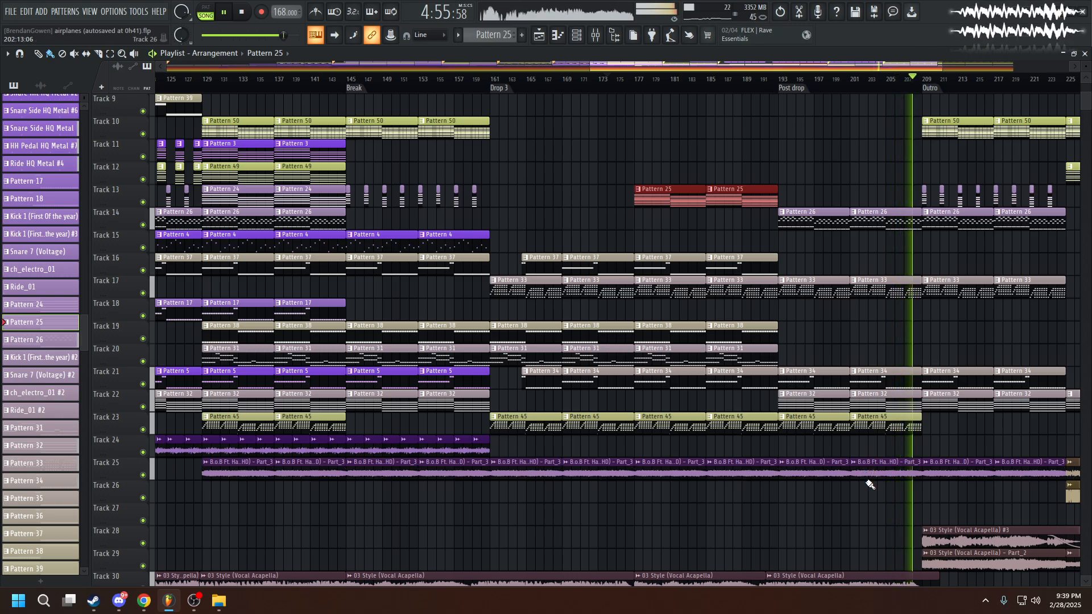
pyautogui.scroll(2, 872, 484)
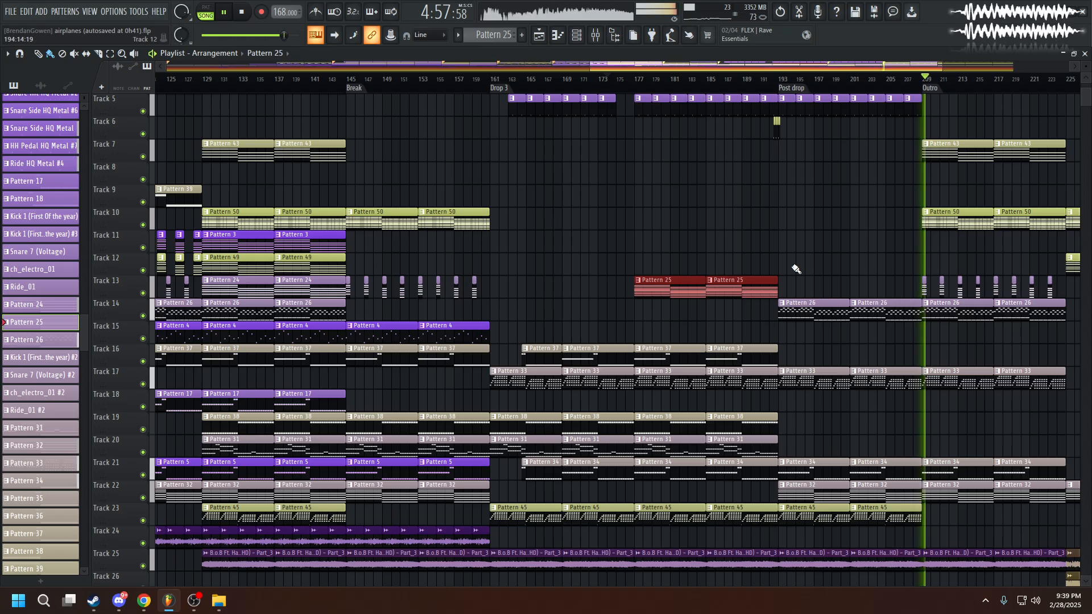
pyautogui.press('space')
# Inspect the drum clips around the end of Drop 3 and set the playhead to the Post drop marker at bar 193.
pyautogui.scroll(2, 855, 231)
pyautogui.scroll(1, 773, 132)
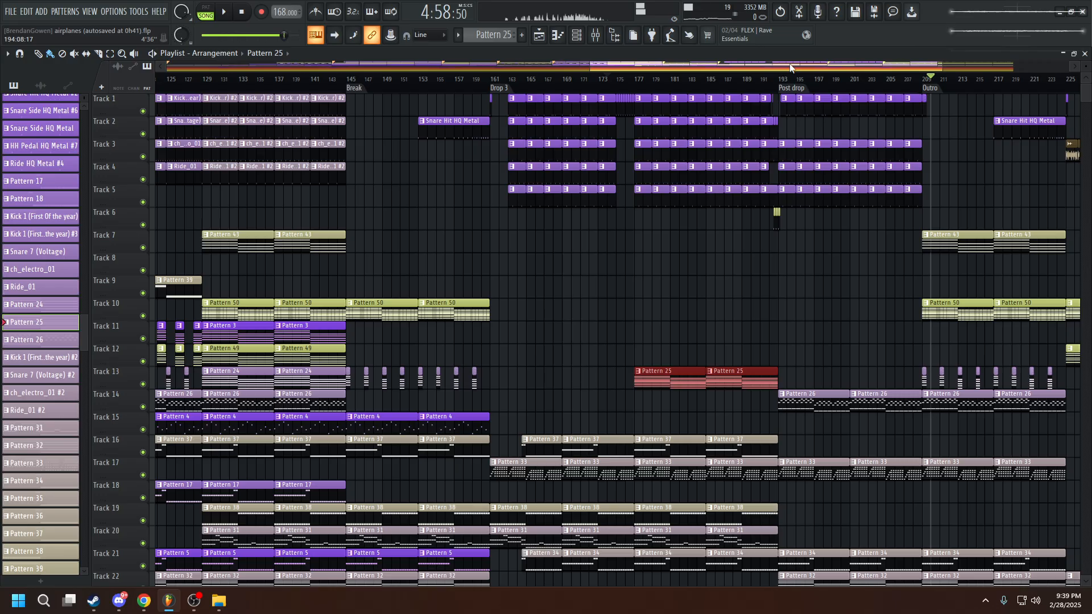
pyautogui.scroll(6, 788, 67)
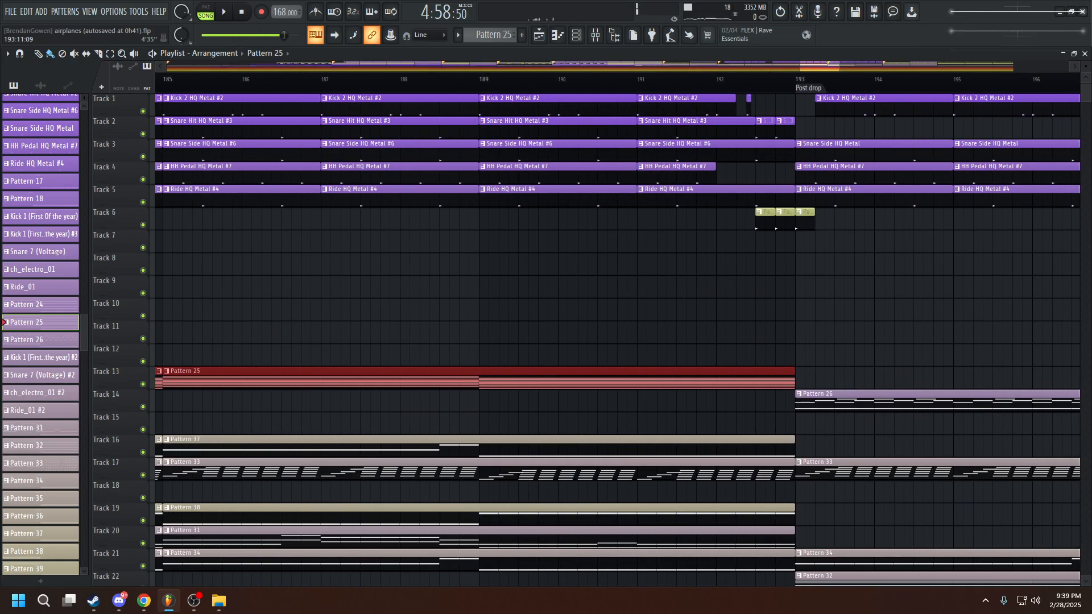
pyautogui.scroll(-3, 807, 64)
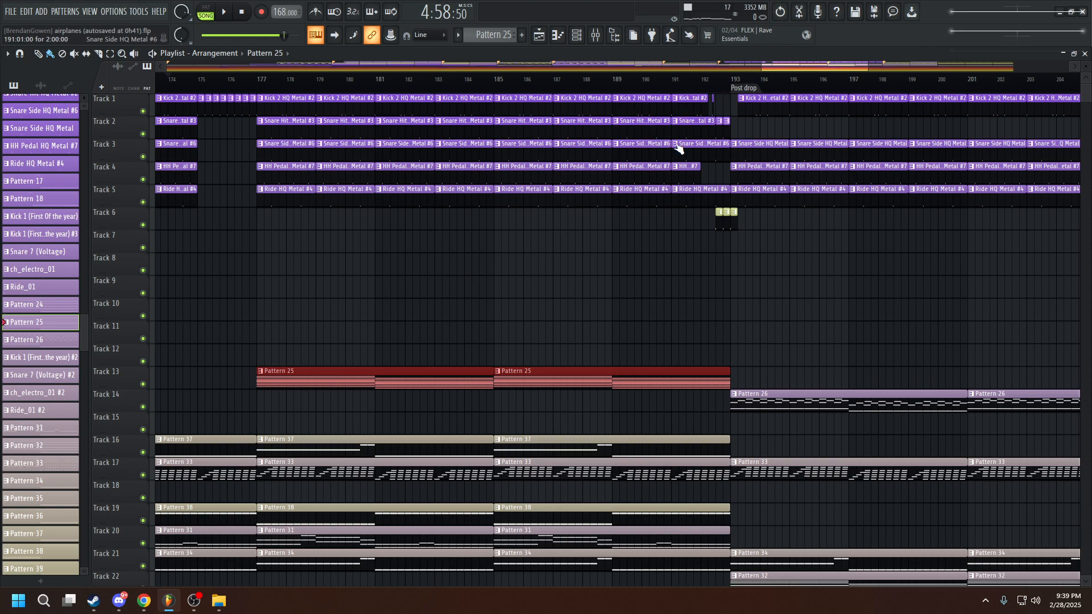
pyautogui.moveTo(736, 80)
pyautogui.mouseDown()
pyautogui.moveTo(622, 82)
pyautogui.moveTo(643, 79)
pyautogui.mouseUp()
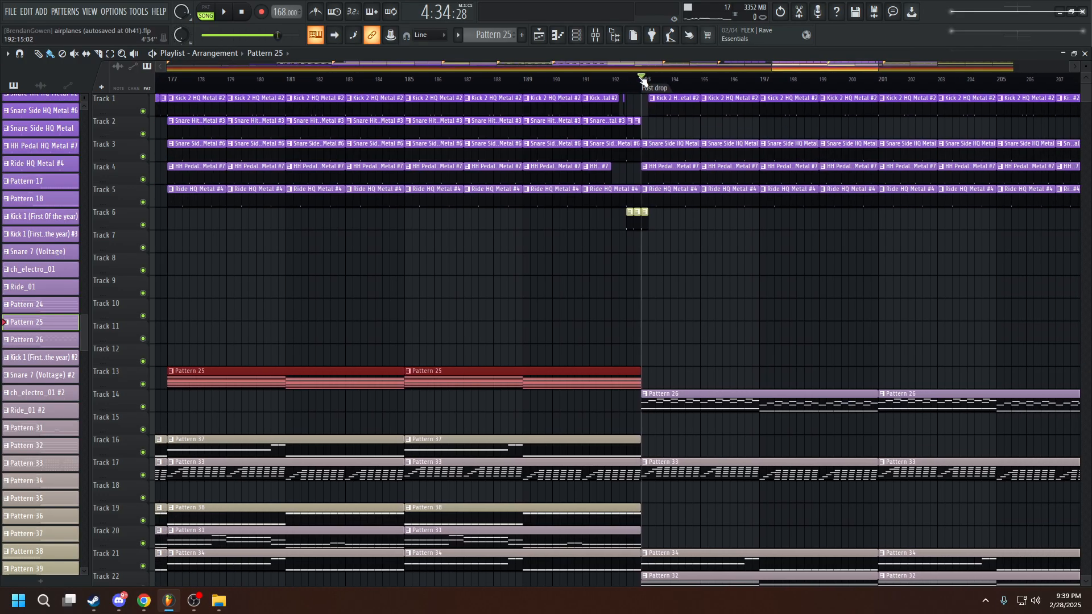
# Isolate the HQ Metal kick, snare, hi-hat and ride mixer tracks, play the post drop from bar 193, and stop playback.
pyautogui.click(600, 31)
pyautogui.rightClick(558, 258)
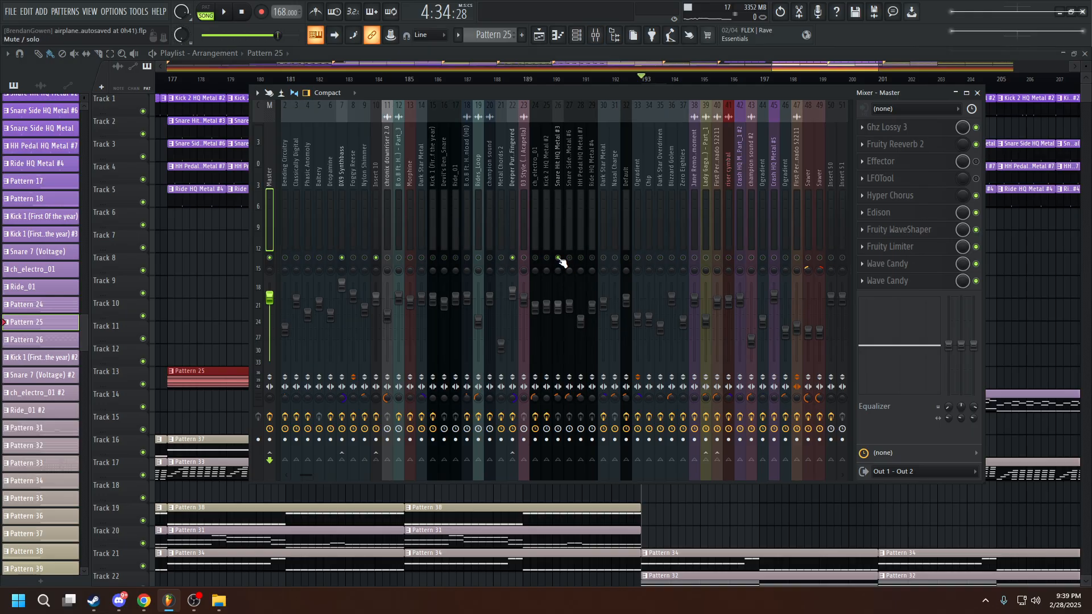
pyautogui.press('space')
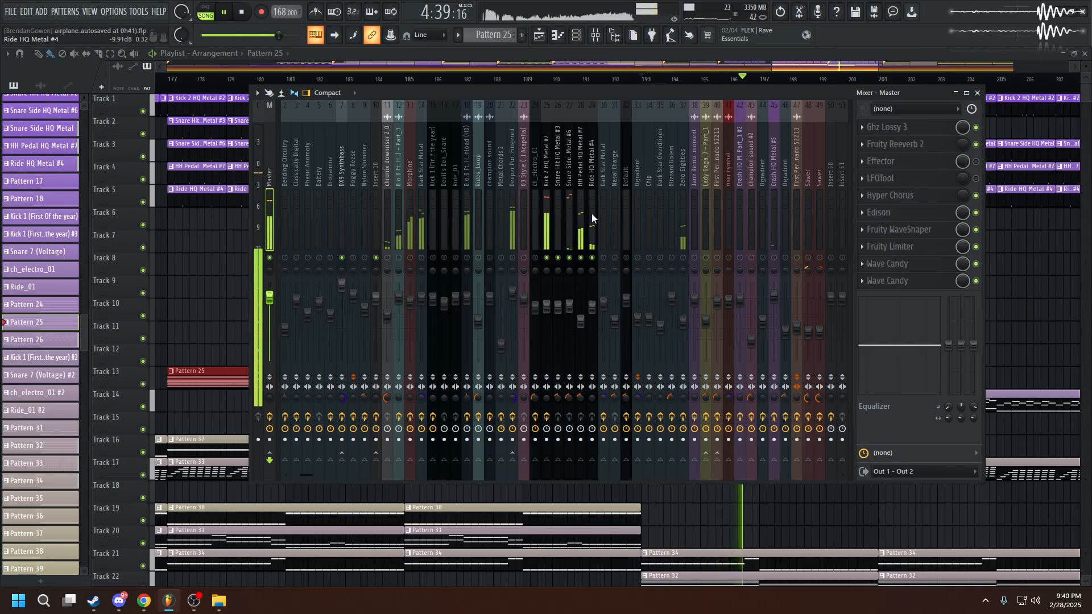
pyautogui.click(544, 175)
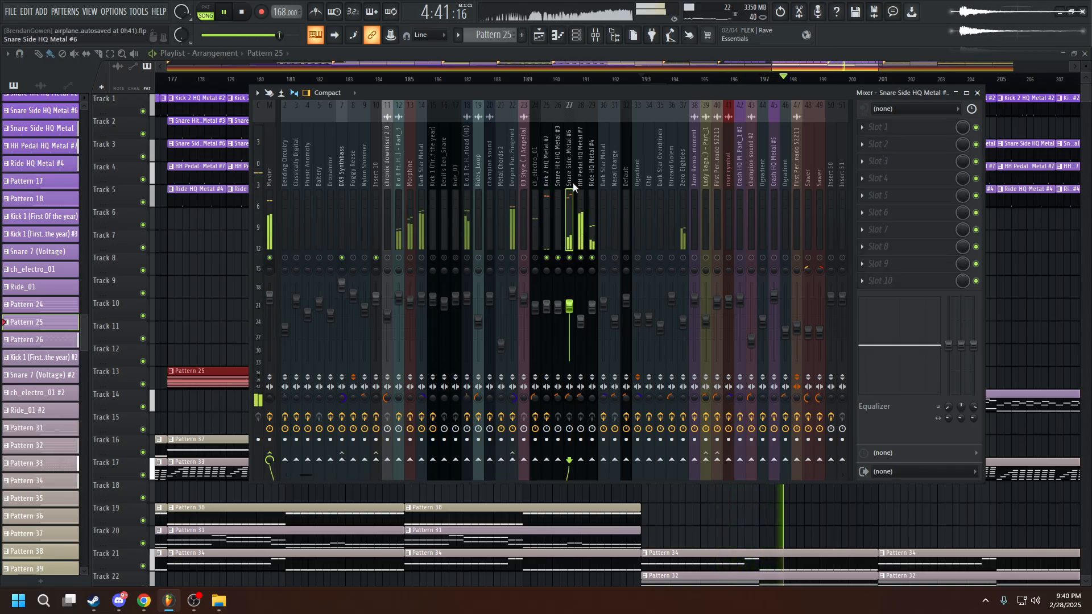
pyautogui.click(589, 203)
pyautogui.click(582, 204)
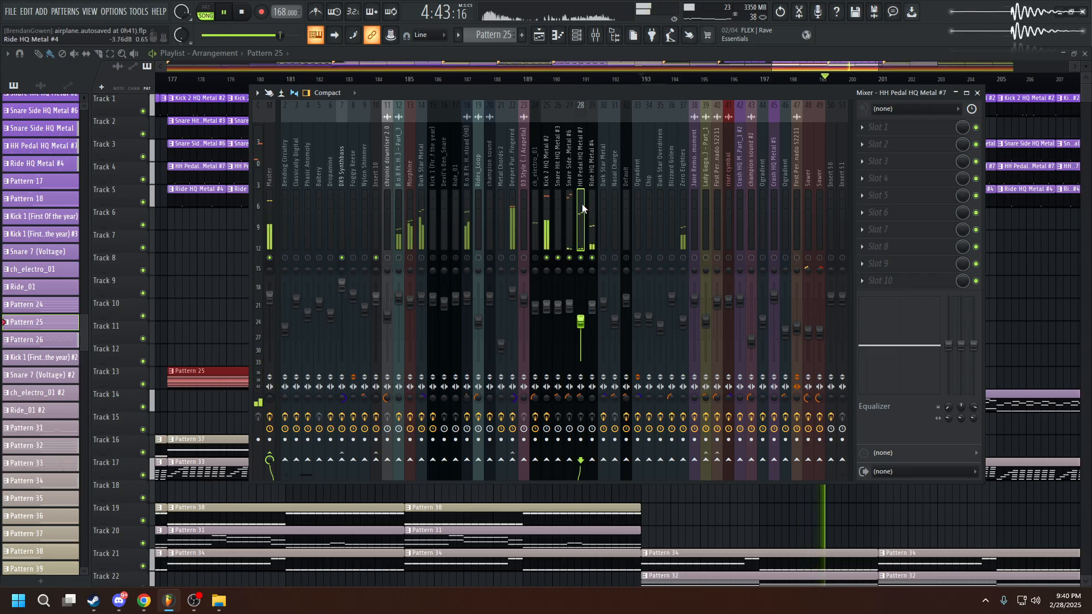
pyautogui.press('space')
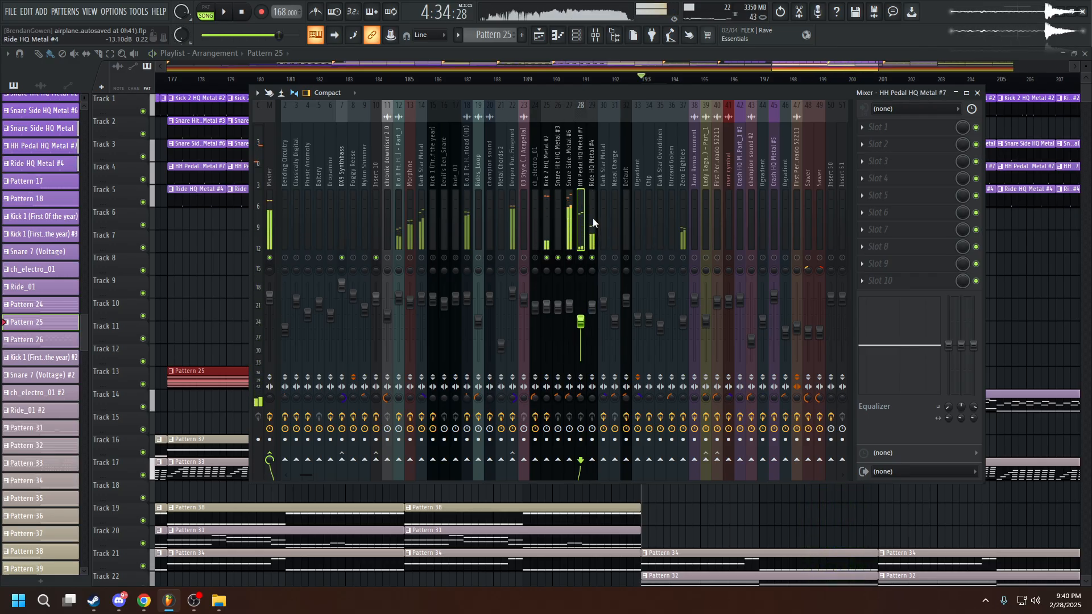
# Play the isolated drums from about bar 165 in Drop 3 with the mixer open.
pyautogui.press('F9')
pyautogui.scroll(-7, 698, 65)
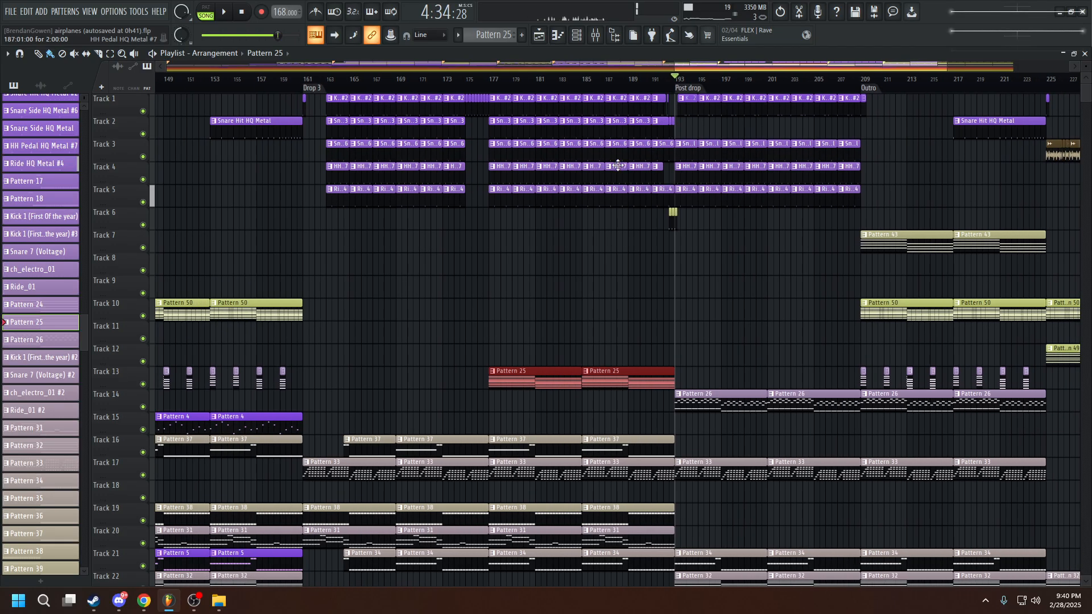
pyautogui.moveTo(553, 79); pyautogui.dragTo(560, 81)
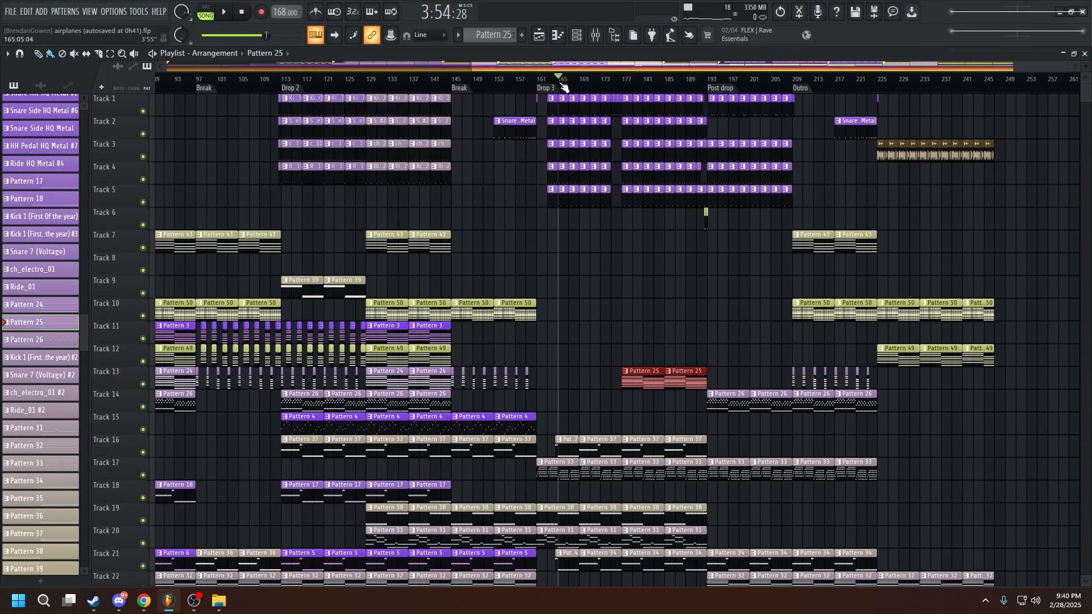
pyautogui.press('space')
pyautogui.press('F9')
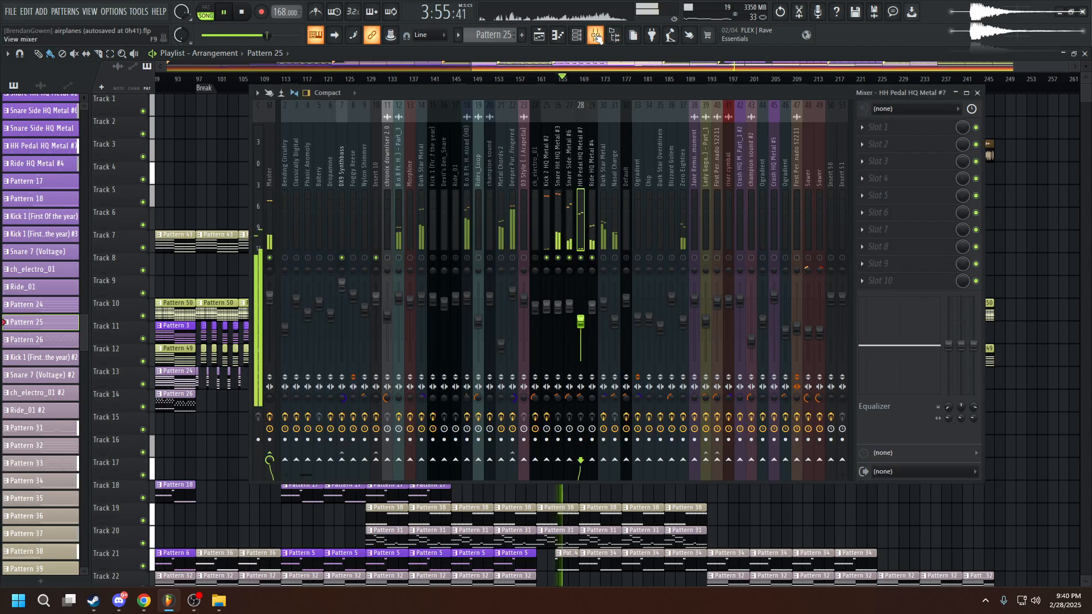
# Isolate the kick and snare hit, add back the Snare Side, HH Pedal and Ride mixer tracks during playback, and stop.
pyautogui.rightClick(564, 261)
pyautogui.rightClick(568, 259)
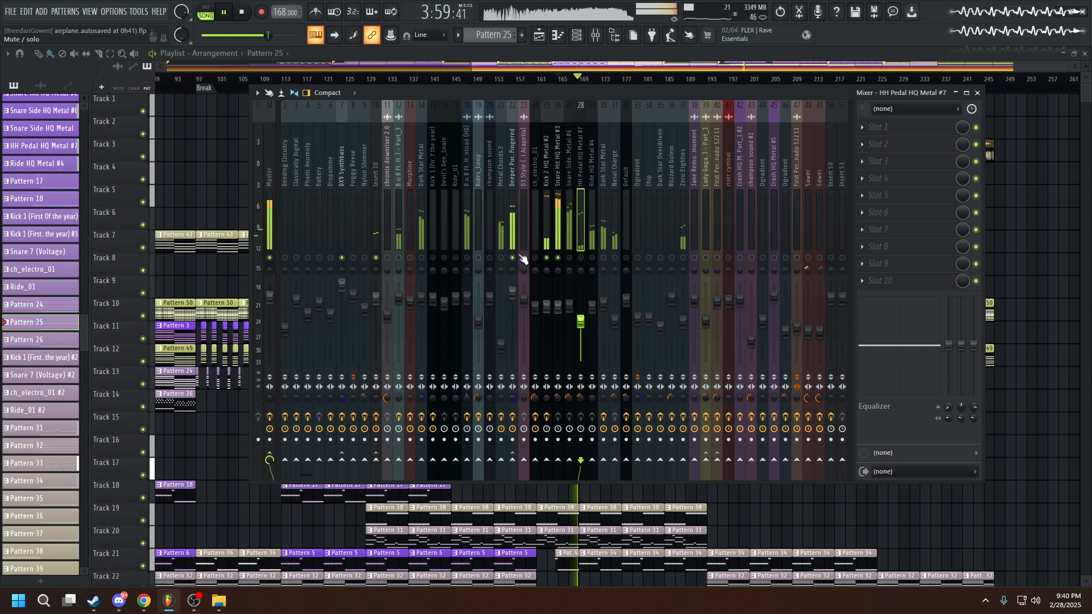
pyautogui.click(571, 258)
pyautogui.click(582, 258)
pyautogui.click(591, 258)
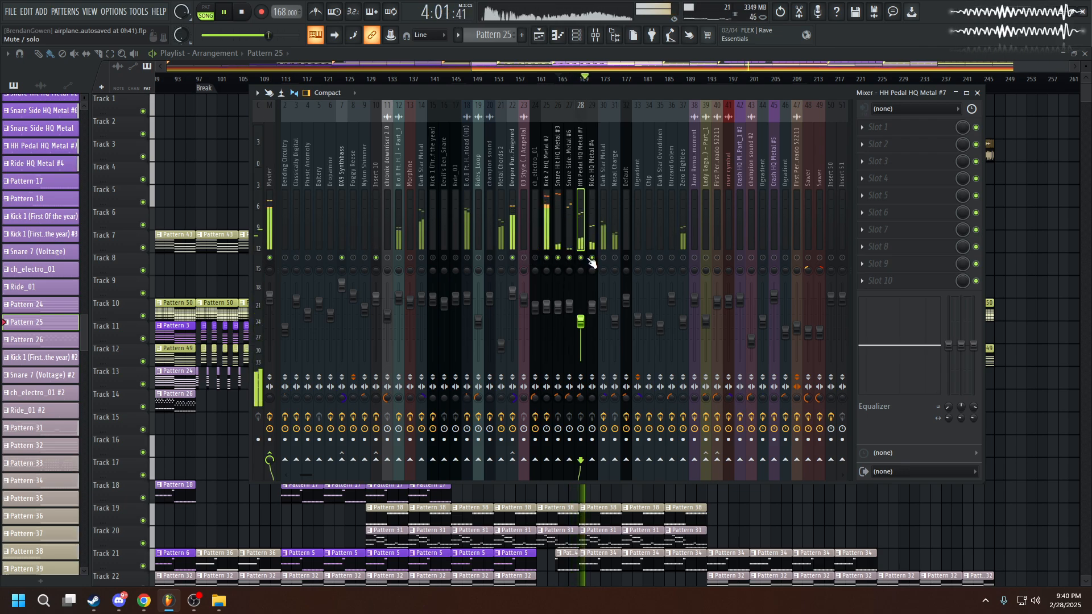
pyautogui.press('space')
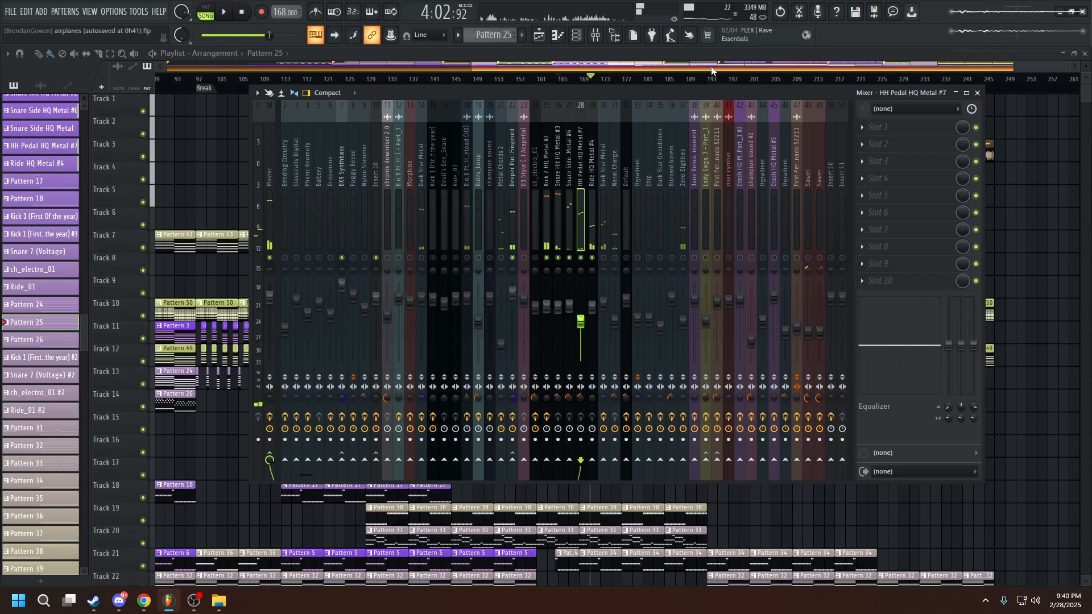
# Restore the full mix, close the mixer, and play the arrangement from about bar 191 into the post drop.
pyautogui.rightClick(604, 258)
pyautogui.rightClick(603, 258)
pyautogui.click(833, 54)
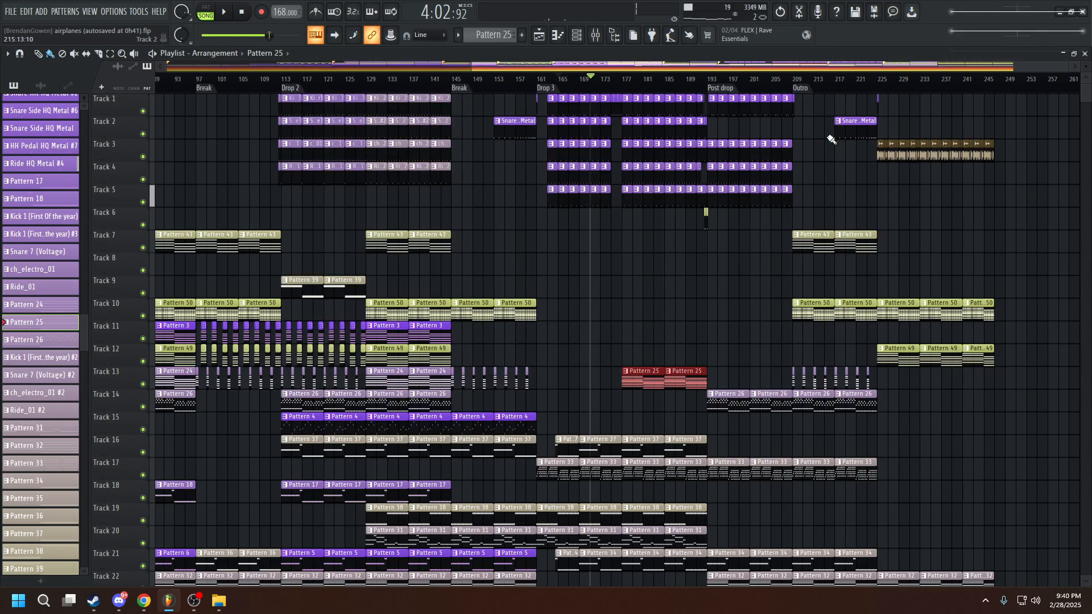
pyautogui.scroll(3, 808, 135)
pyautogui.moveTo(578, 79); pyautogui.dragTo(577, 80)
pyautogui.press('space')
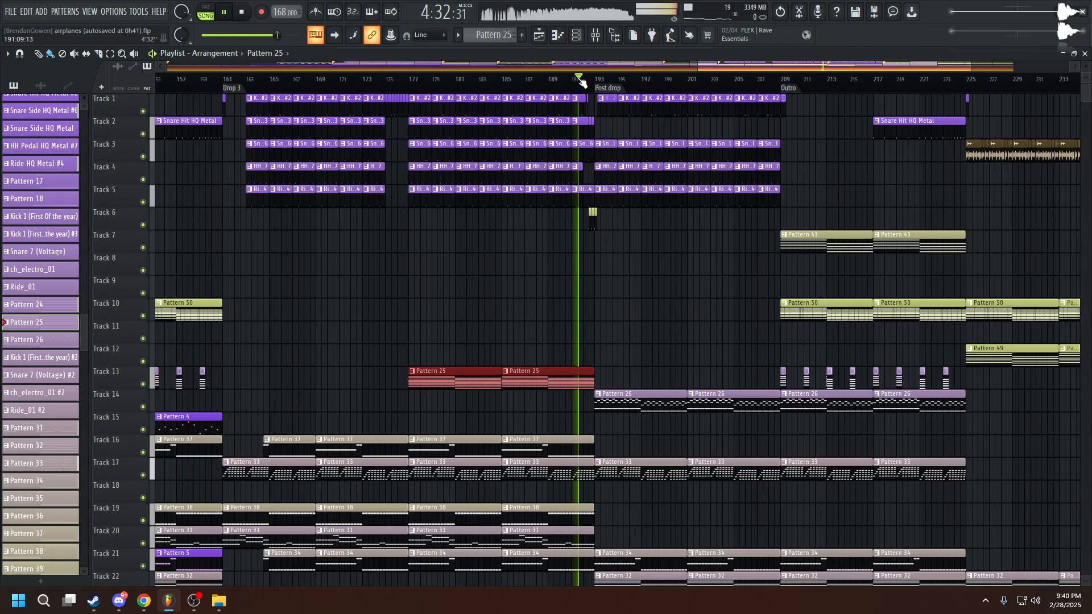
pyautogui.click(576, 80)
pyautogui.click(572, 79)
# Review the post drop's pattern, vocal, crash and automation tracks while the arrangement plays.
pyautogui.scroll(-5, 590, 256)
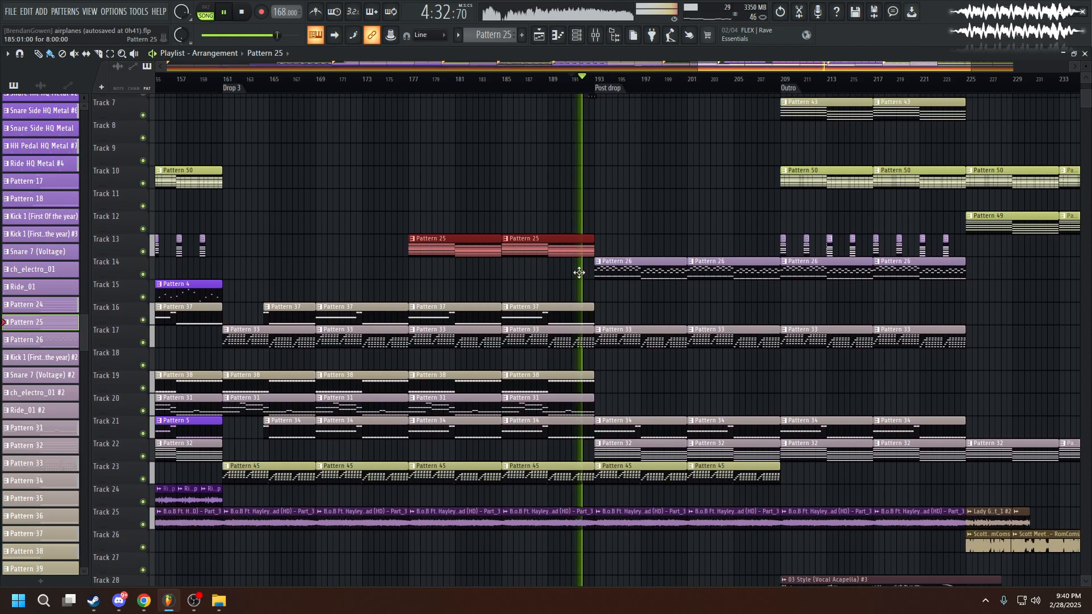
pyautogui.scroll(4, 605, 305)
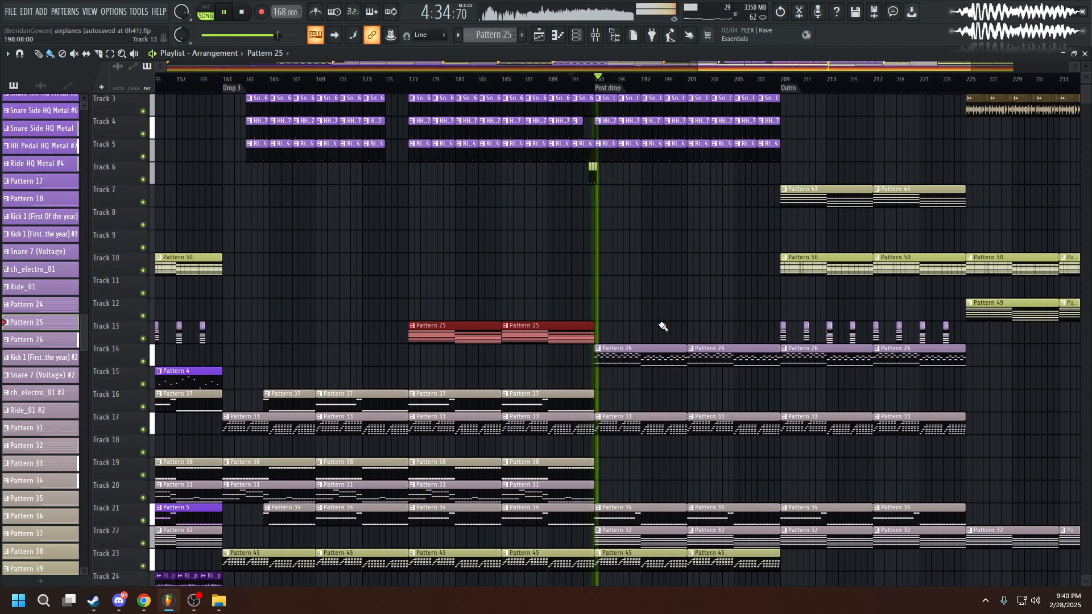
pyautogui.scroll(-2, 658, 324)
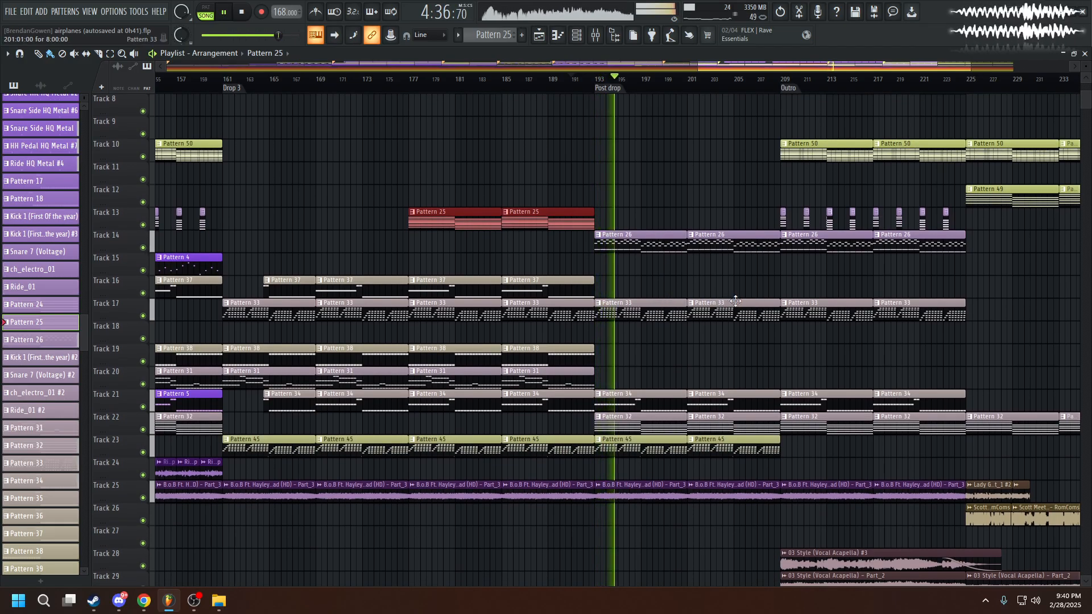
pyautogui.scroll(-3, 751, 319)
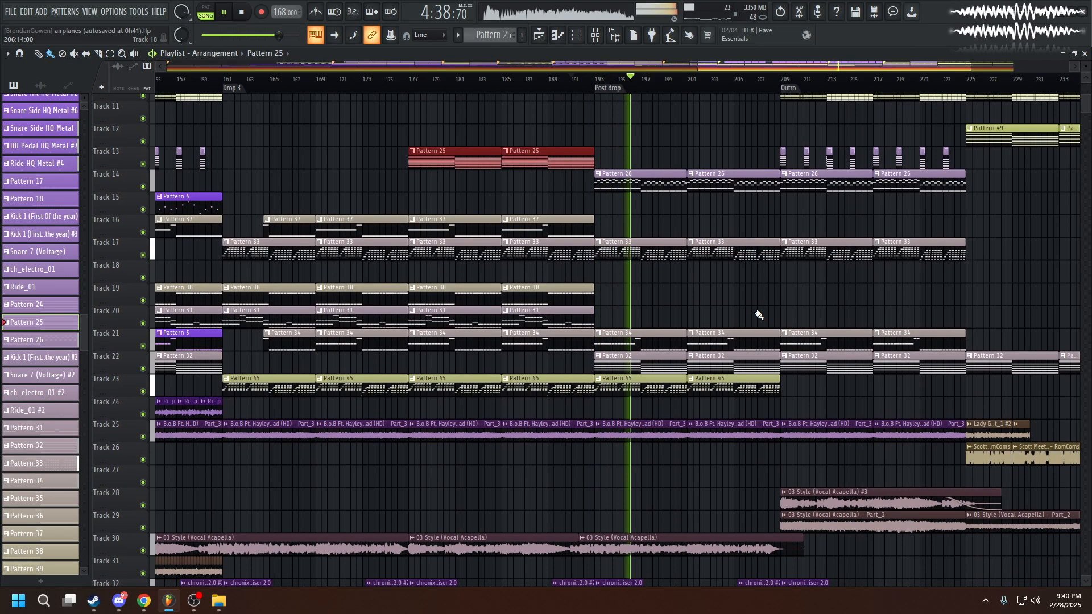
pyautogui.scroll(-7, 755, 338)
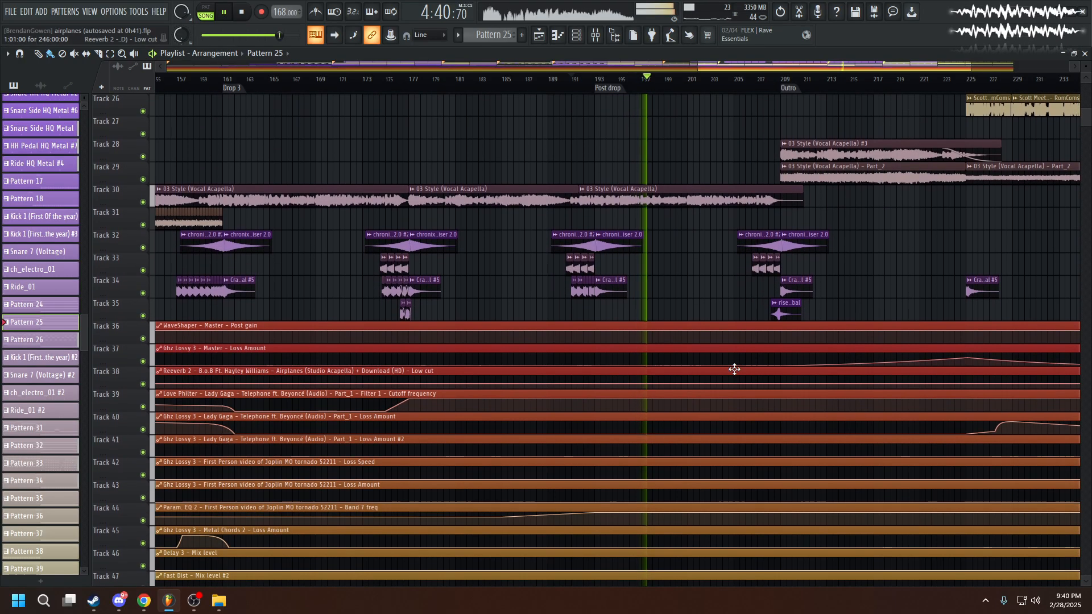
pyautogui.scroll(6, 740, 387)
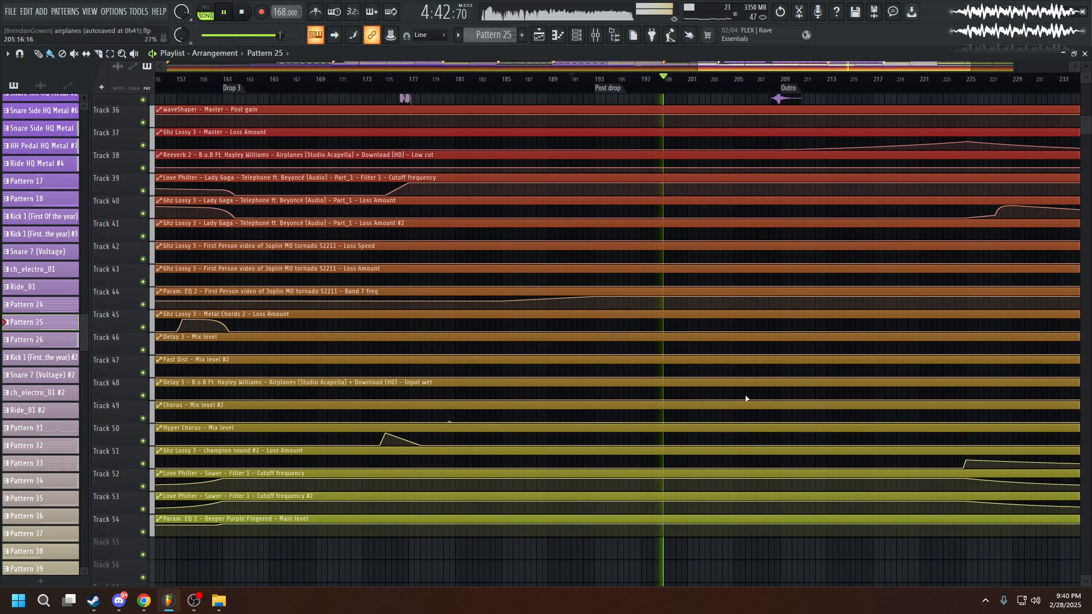
pyautogui.scroll(6, 716, 380)
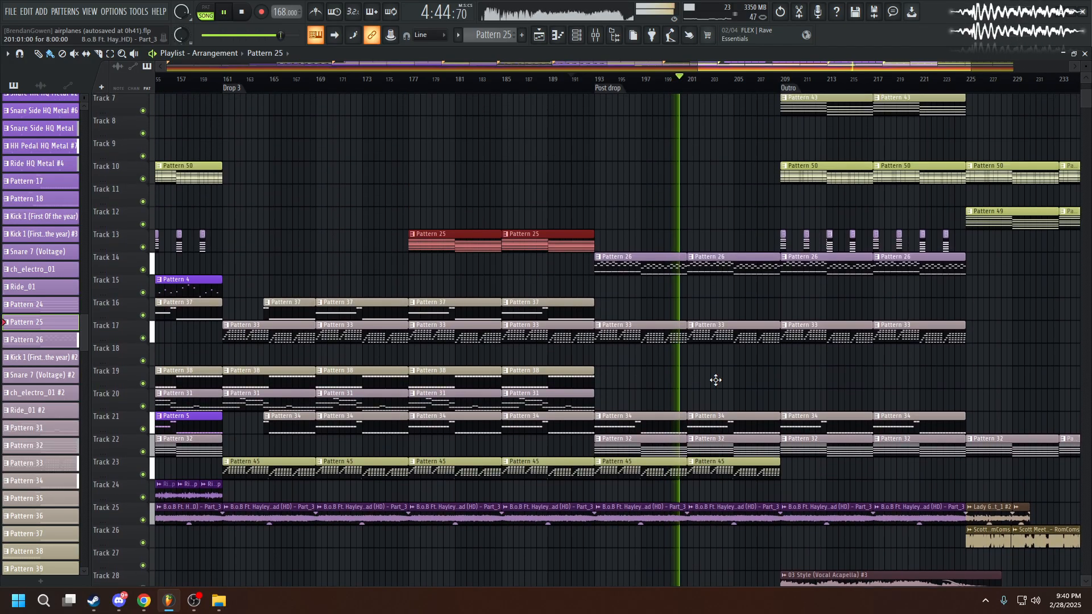
# View the whole arrangement while playback runs into the Outro, and stop shortly after bar 209.
pyautogui.scroll(-8, 684, 76)
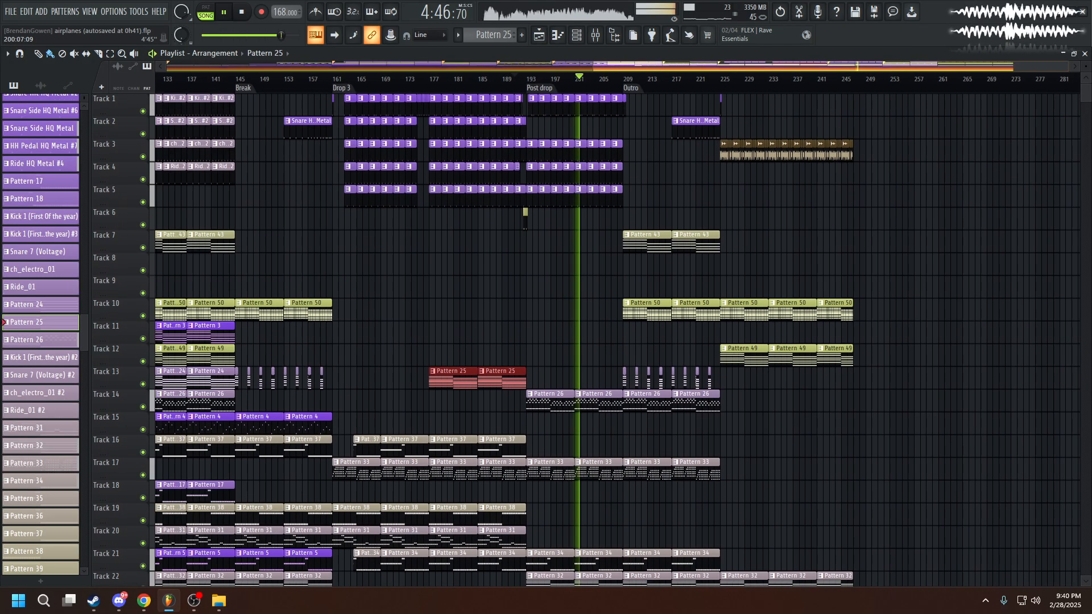
pyautogui.scroll(3, 675, 86)
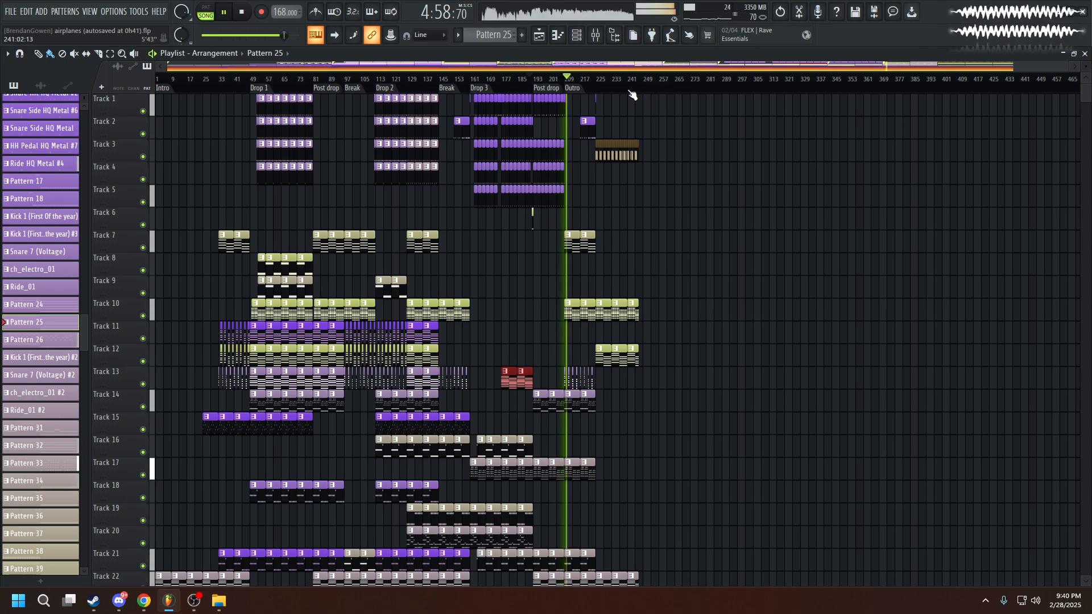
pyautogui.scroll(-3, 632, 95)
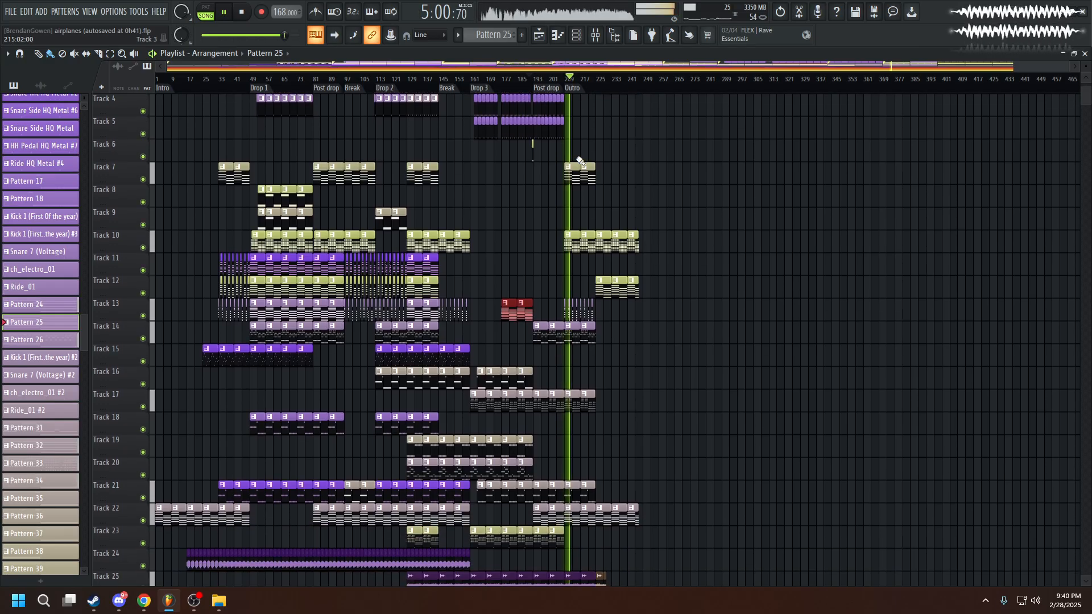
pyautogui.click(222, 14)
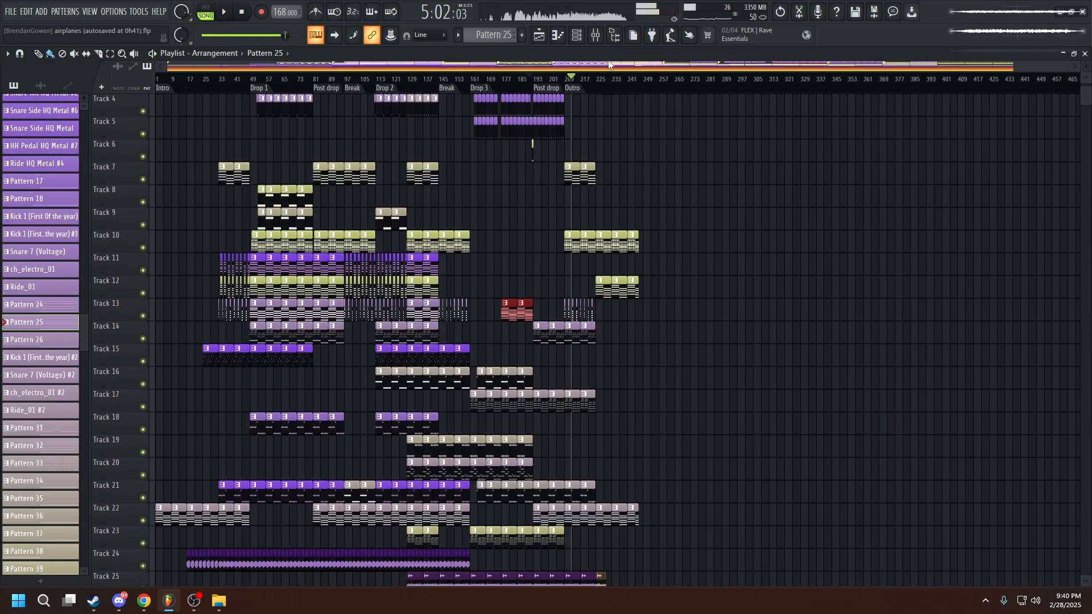
# Examine the Outro's patterns and audio clips from bar 209 onward in the playlist.
pyautogui.scroll(5, 593, 284)
pyautogui.moveTo(609, 62)
pyautogui.mouseDown()
pyautogui.moveTo(581, 77)
pyautogui.moveTo(594, 84)
pyautogui.moveTo(609, 64)
pyautogui.mouseUp()
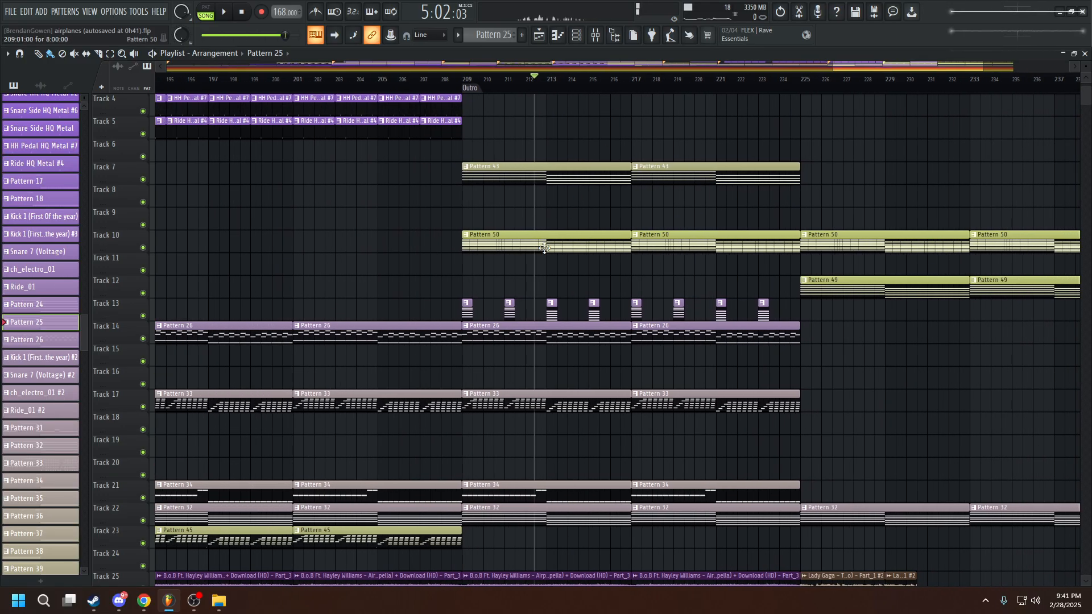
pyautogui.scroll(-6, 544, 268)
pyautogui.scroll(5, 560, 250)
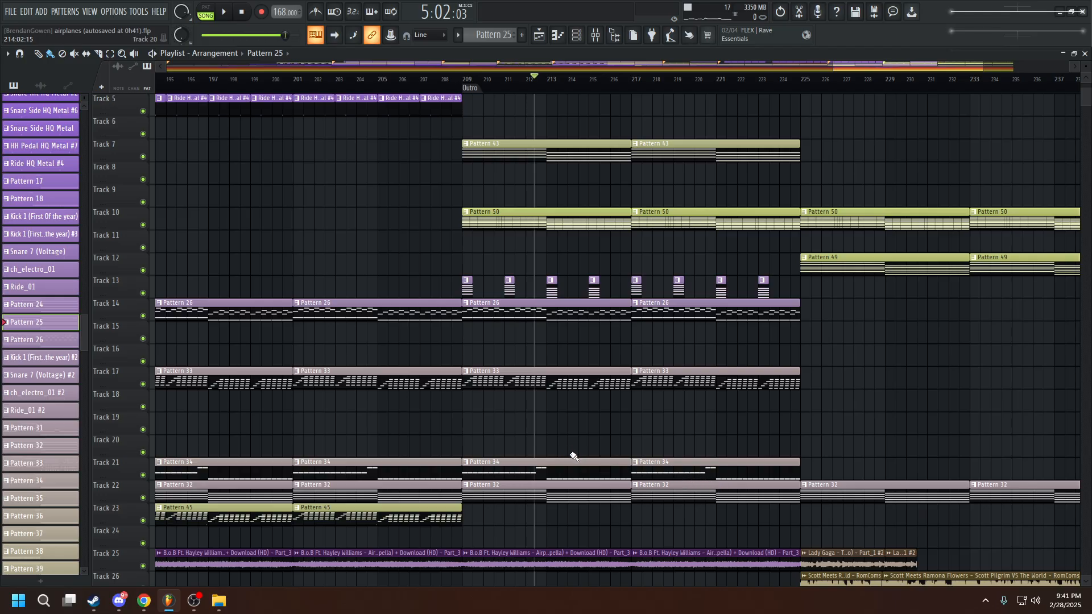
pyautogui.scroll(4, 646, 264)
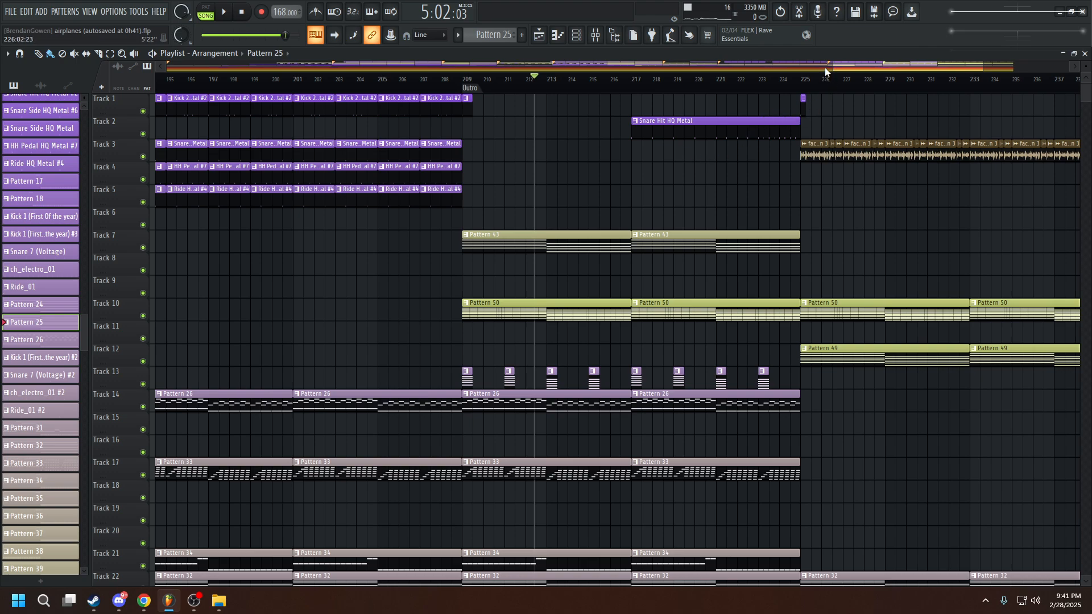
# Play the Outro from about bar 212 while viewing its pattern and audio tracks, and stop at about bar 217.
pyautogui.scroll(-3, 868, 76)
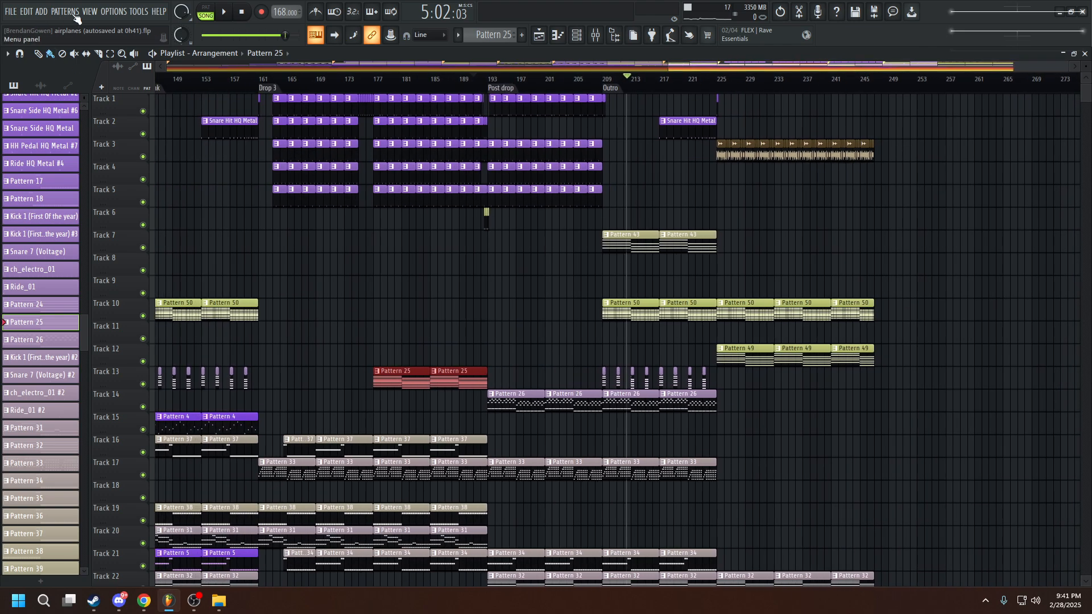
pyautogui.click(223, 11)
pyautogui.scroll(-5, 761, 407)
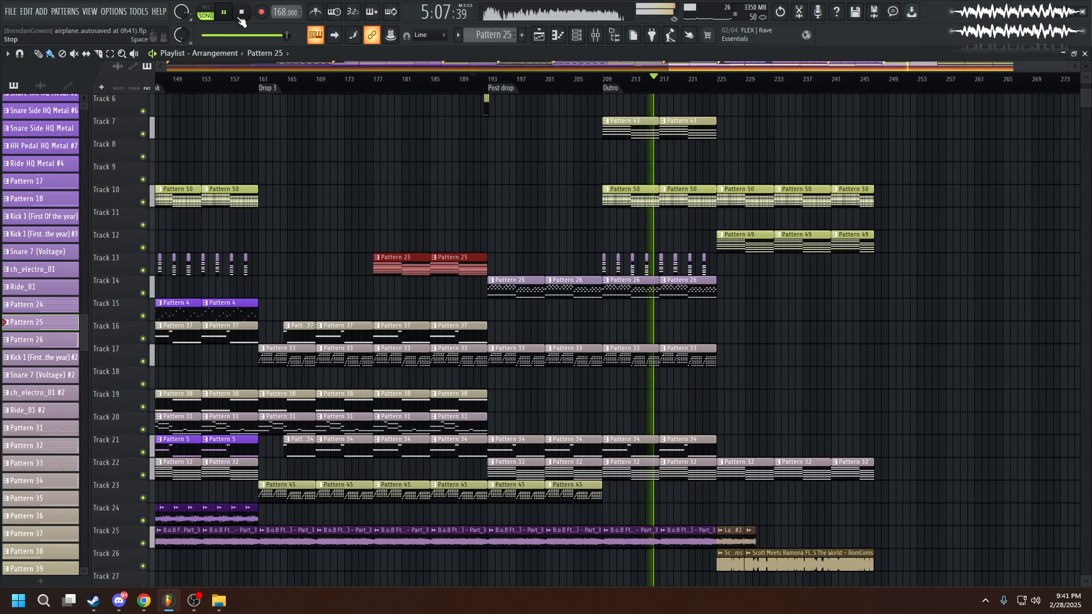
pyautogui.click(241, 18)
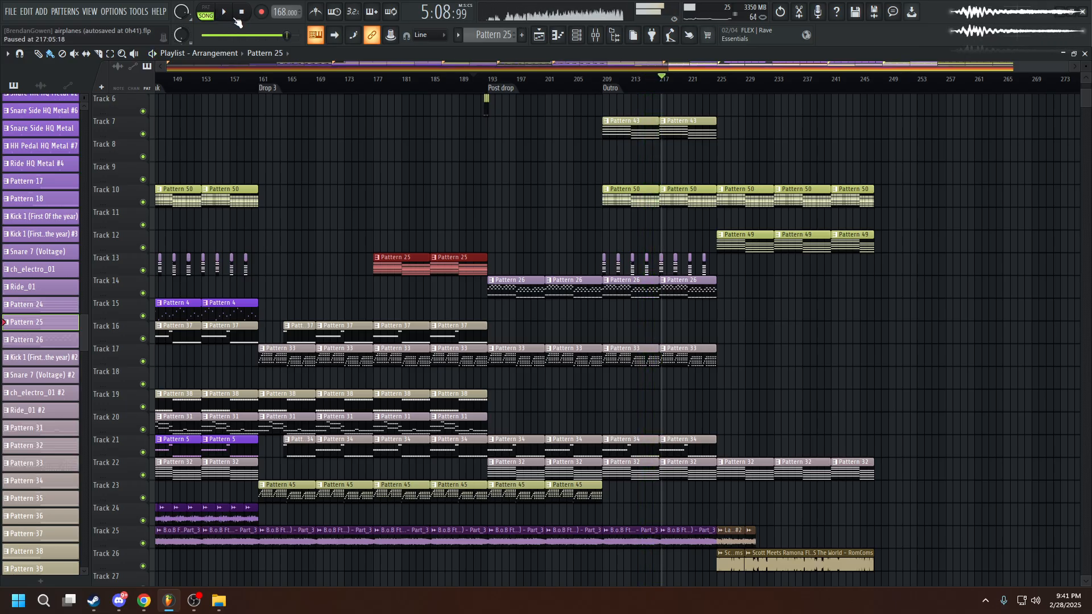
# Open the sampler settings of the B.o.B acapella clip and look over its waveform options without applying any.
pyautogui.doubleClick(678, 536)
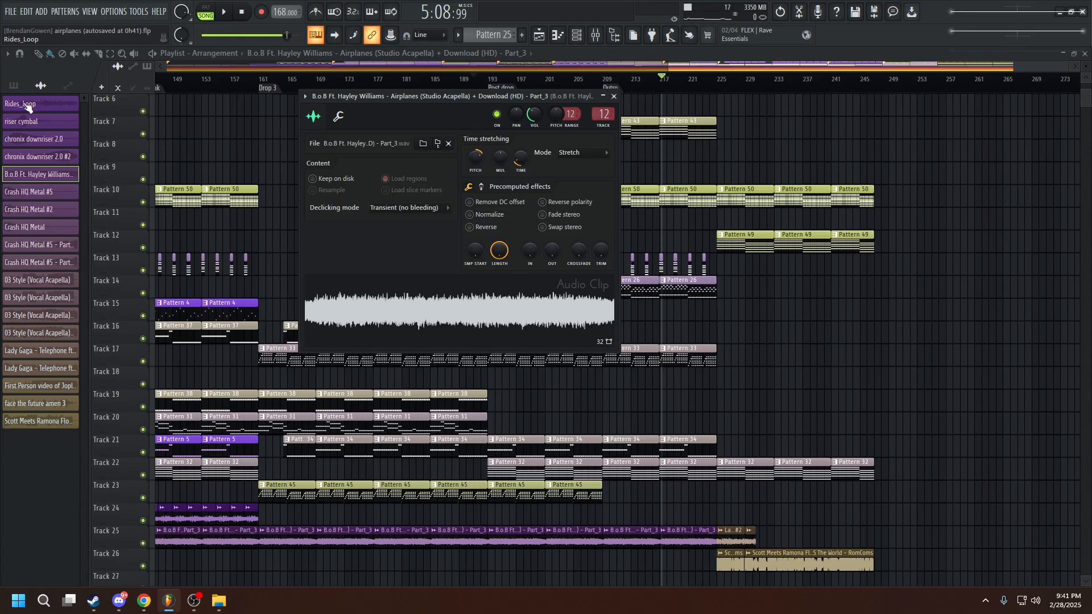
pyautogui.rightClick(482, 314)
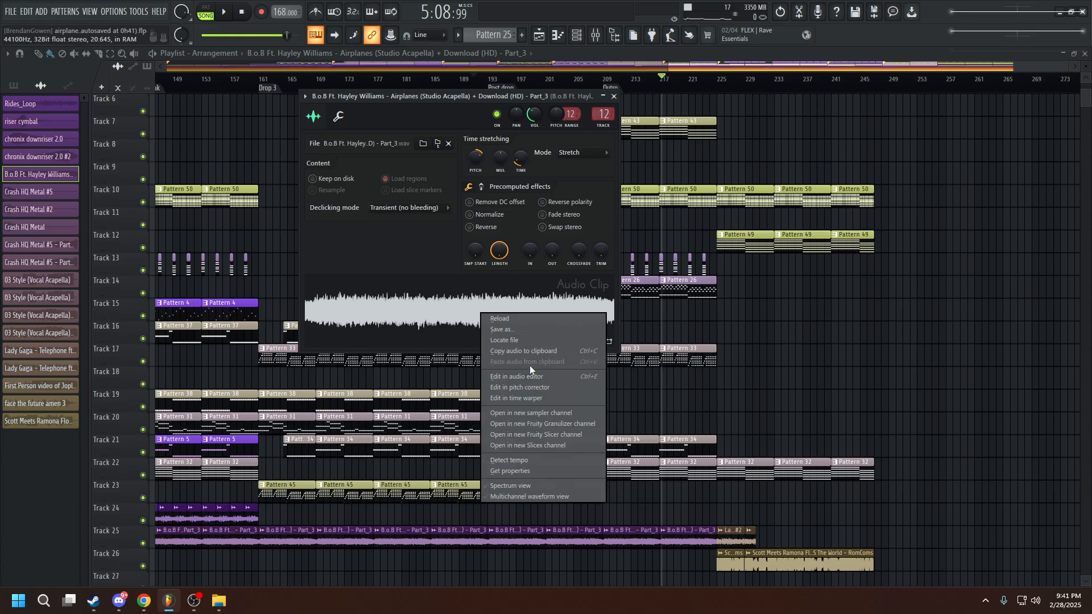
pyautogui.click(405, 292)
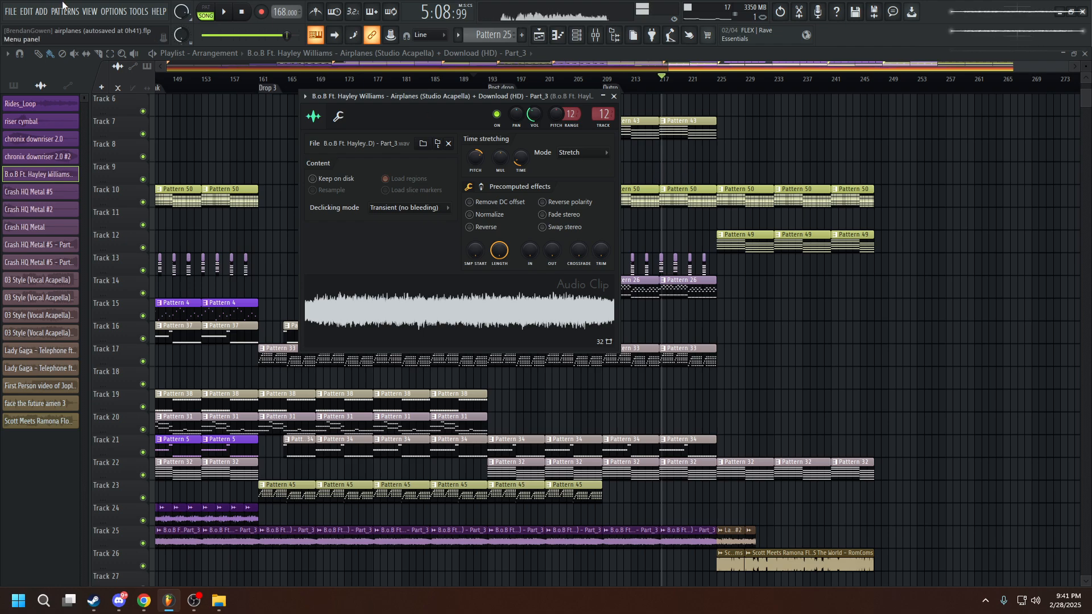
# Reset the song position and inspect the Fruity parametric EQ 2 curve on the B.o.B acapella's mixer track.
pyautogui.click(243, 12)
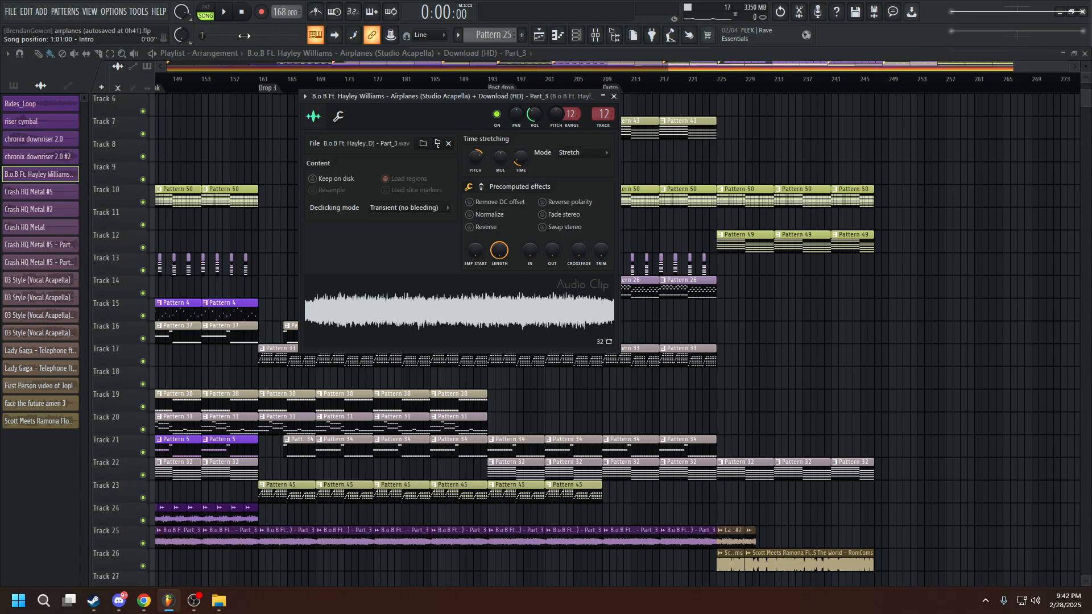
pyautogui.click(596, 35)
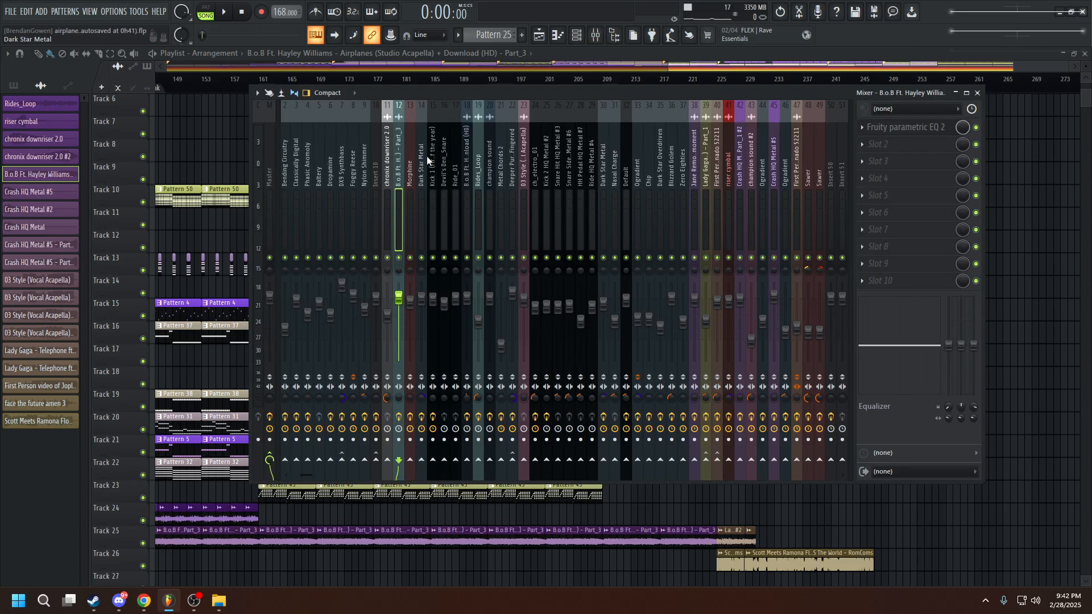
pyautogui.click(922, 133)
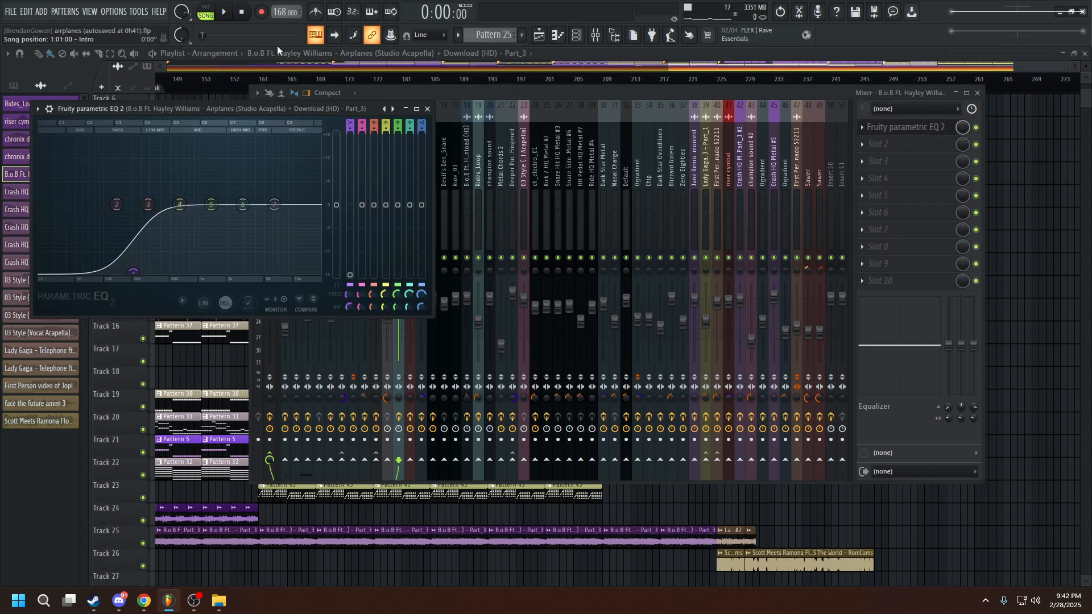
# Return to the playlist and play the arrangement from the Post drop marker at bar 193.
pyautogui.click(486, 69)
pyautogui.click(522, 91)
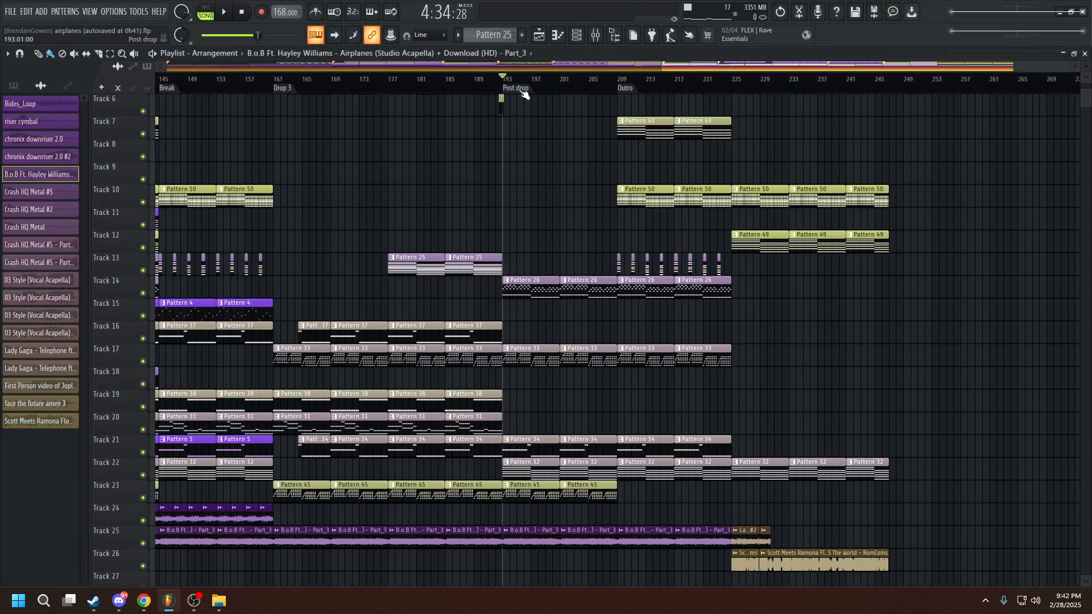
pyautogui.press('space')
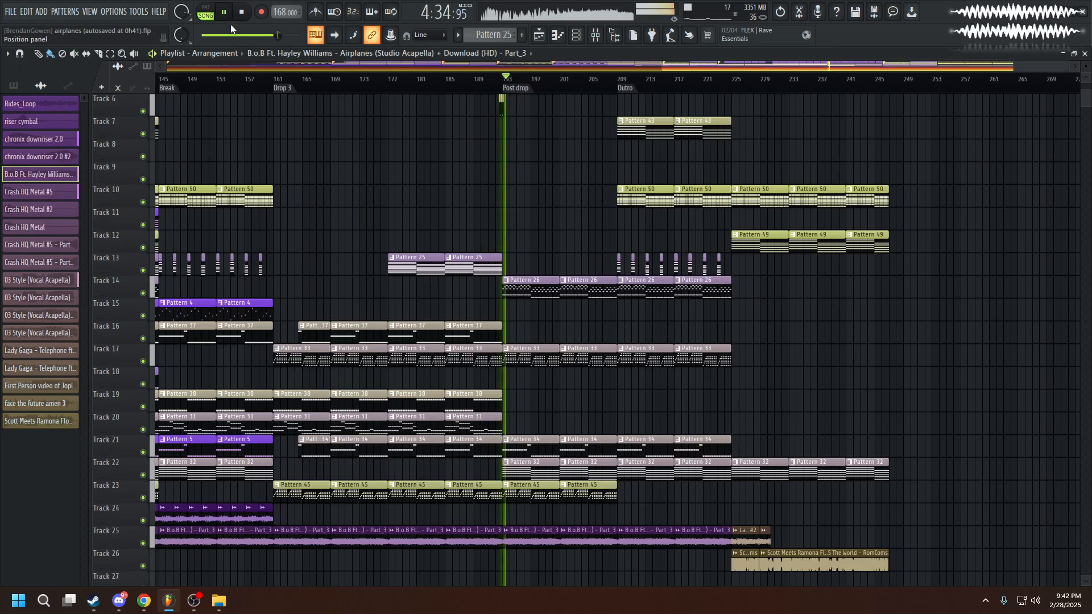
# Jump playback to about bar 212 in the Outro, watch the mixer levels up to bar 225, and close the mixer.
pyautogui.click(648, 84)
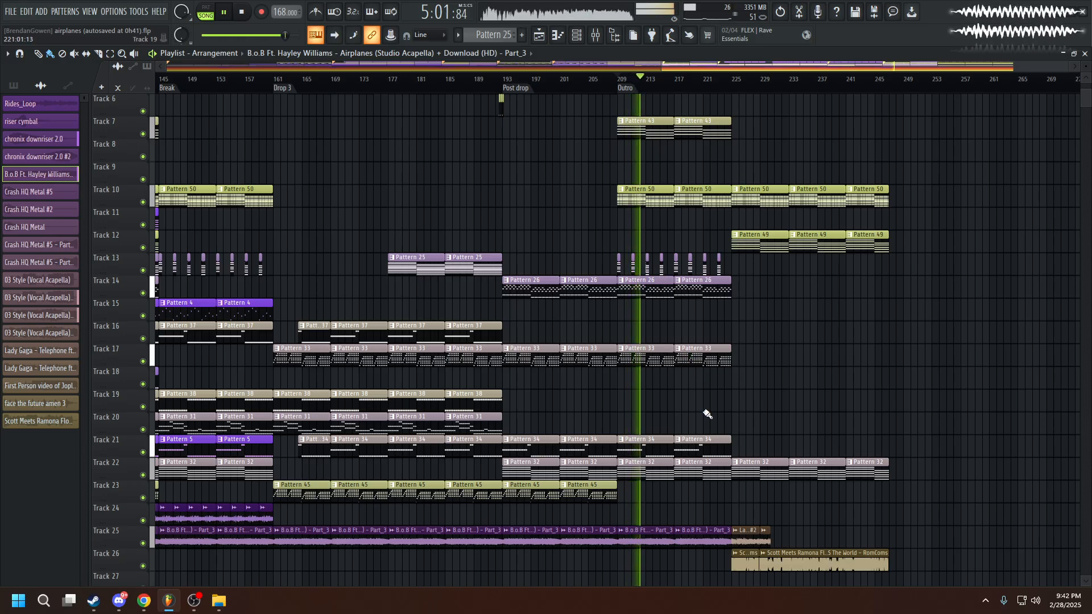
pyautogui.scroll(5, 700, 369)
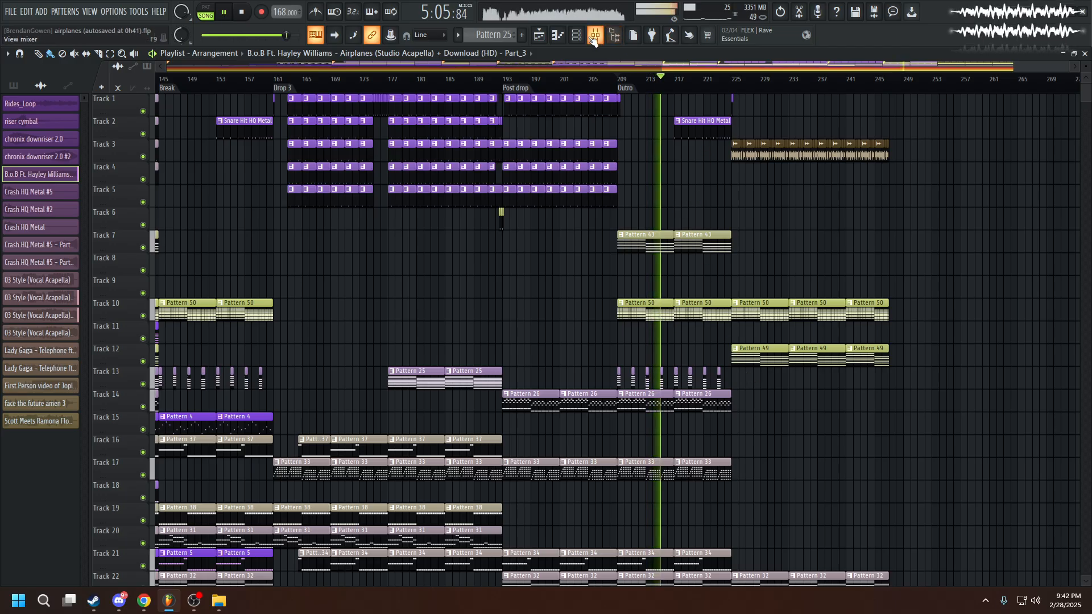
pyautogui.press('F9')
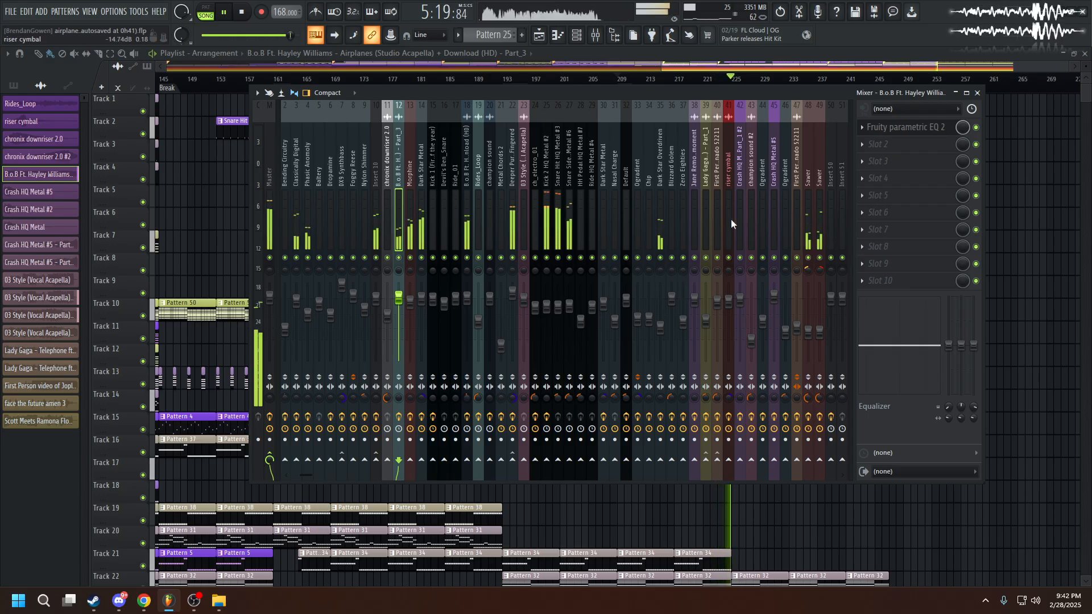
pyautogui.click(821, 65)
# Examine the Outro's vocal clips and the automation clips on tracks 36 to 54 while playback continues past bar 225.
pyautogui.scroll(-3, 808, 279)
pyautogui.scroll(-4, 734, 383)
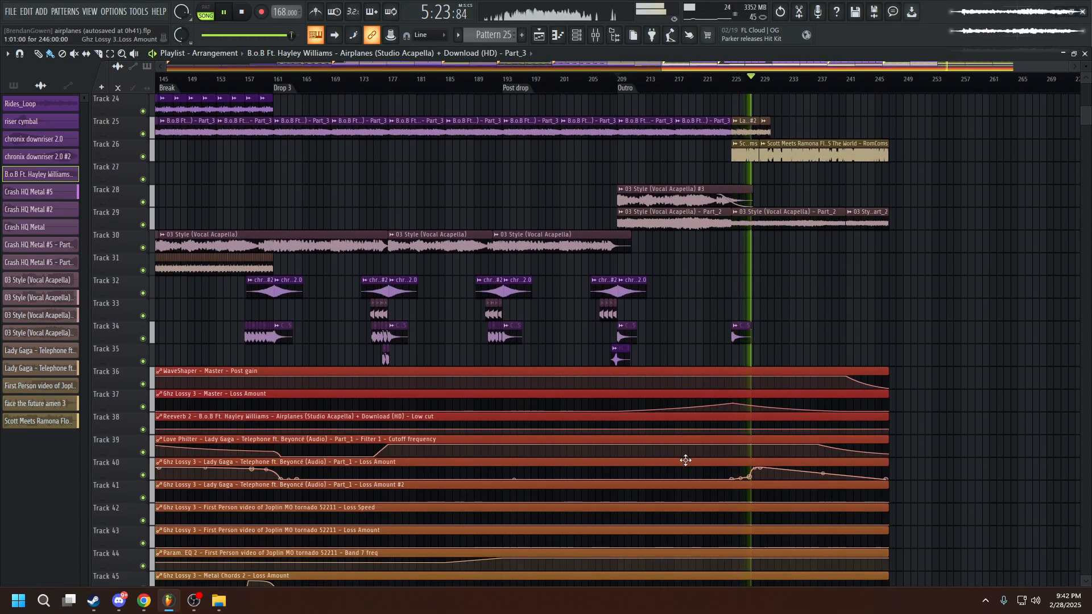
pyautogui.scroll(-1, 749, 449)
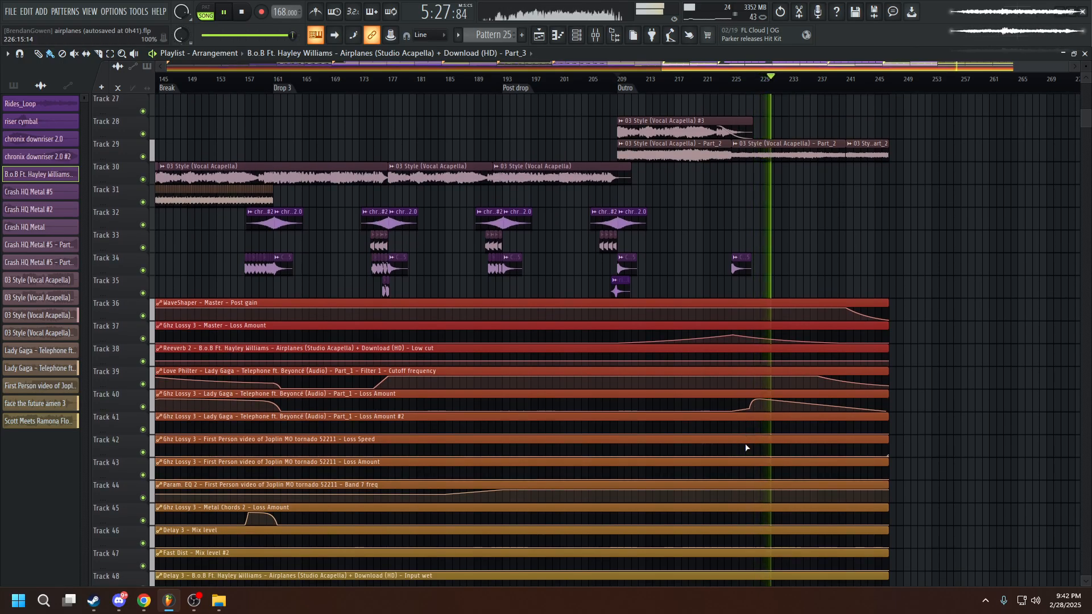
pyautogui.scroll(-1, 739, 447)
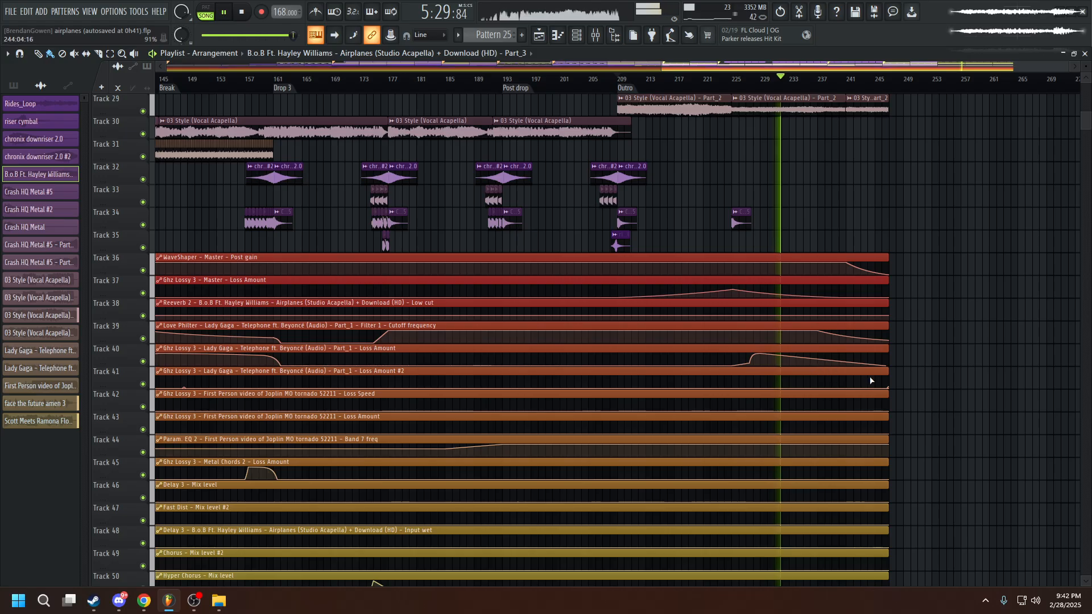
pyautogui.moveTo(929, 366); pyautogui.dragTo(567, 367)
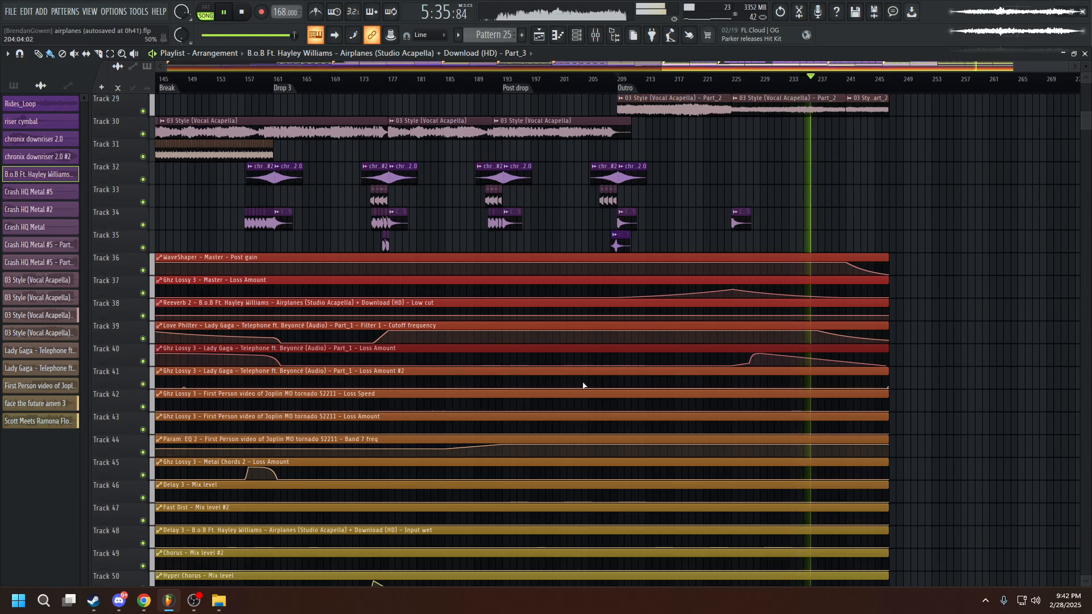
pyautogui.moveTo(698, 448)
pyautogui.scroll(-5, 698, 449)
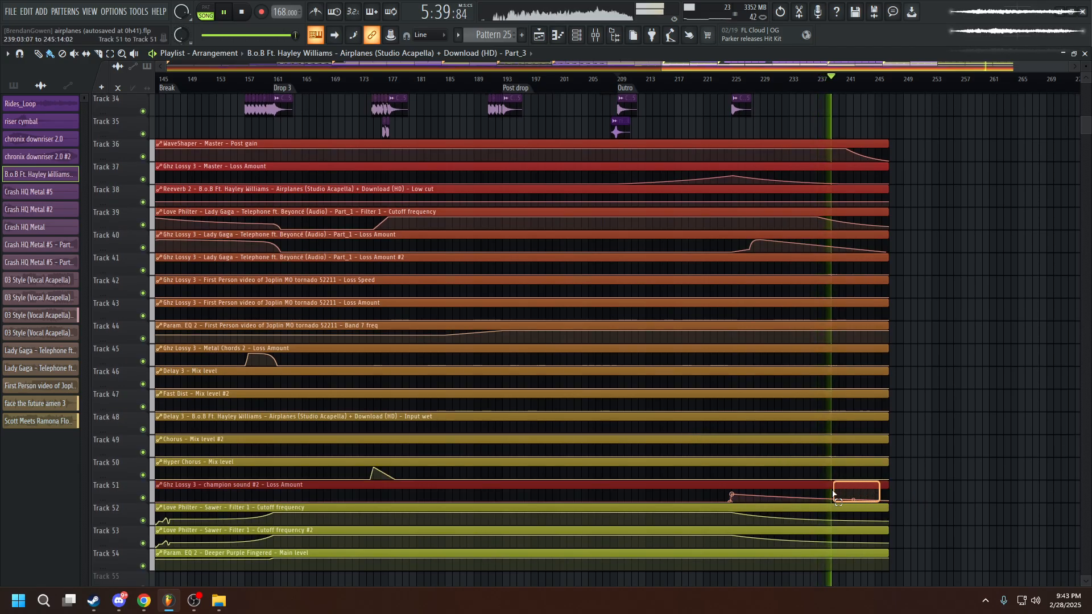
# Replay the Outro from about bar 225 with single mixer tracks soloed, and return to the playlist.
pyautogui.scroll(15, 738, 395)
pyautogui.scroll(14, 803, 192)
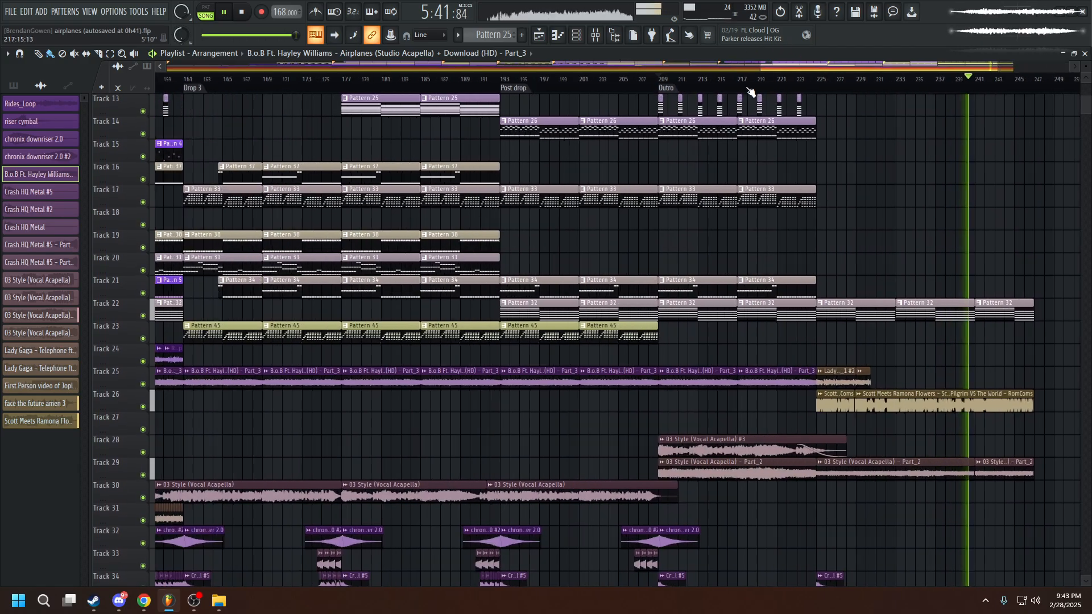
pyautogui.scroll(-5, 958, 170)
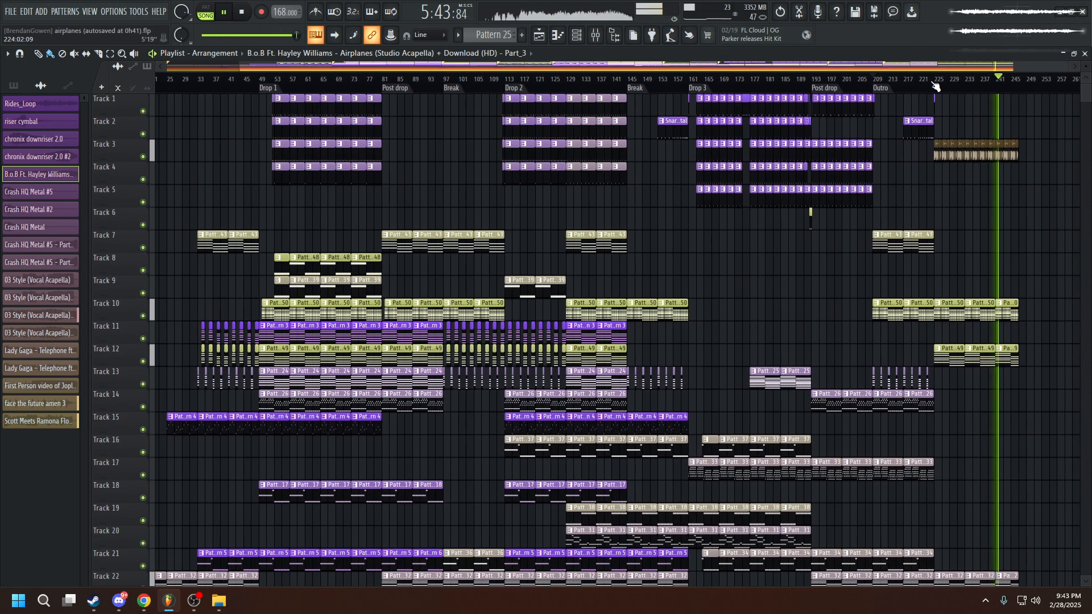
pyautogui.click(935, 79)
pyautogui.press('F9')
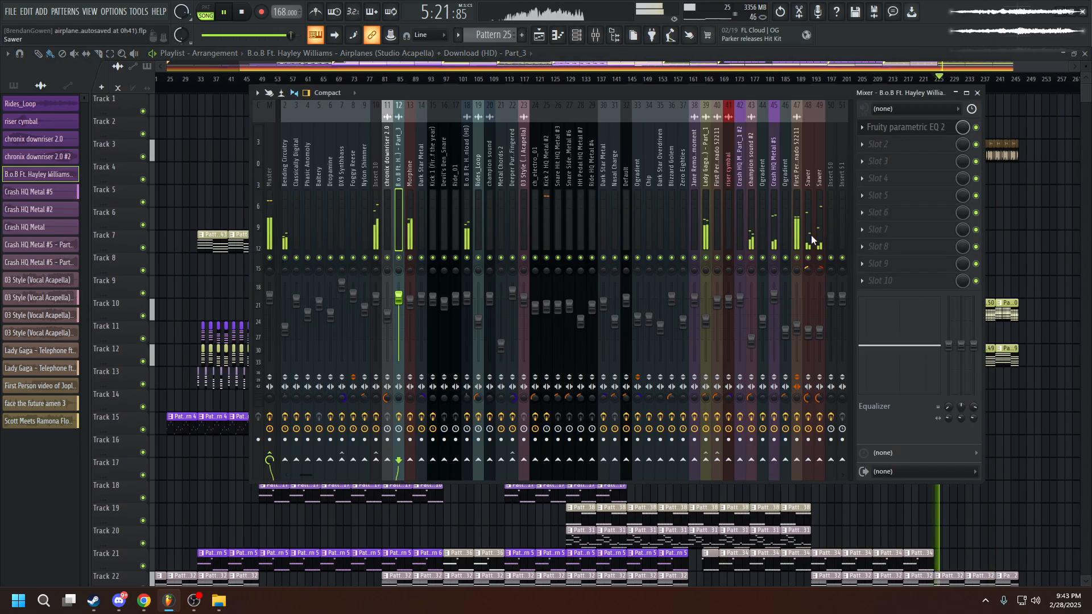
pyautogui.rightClick(797, 257)
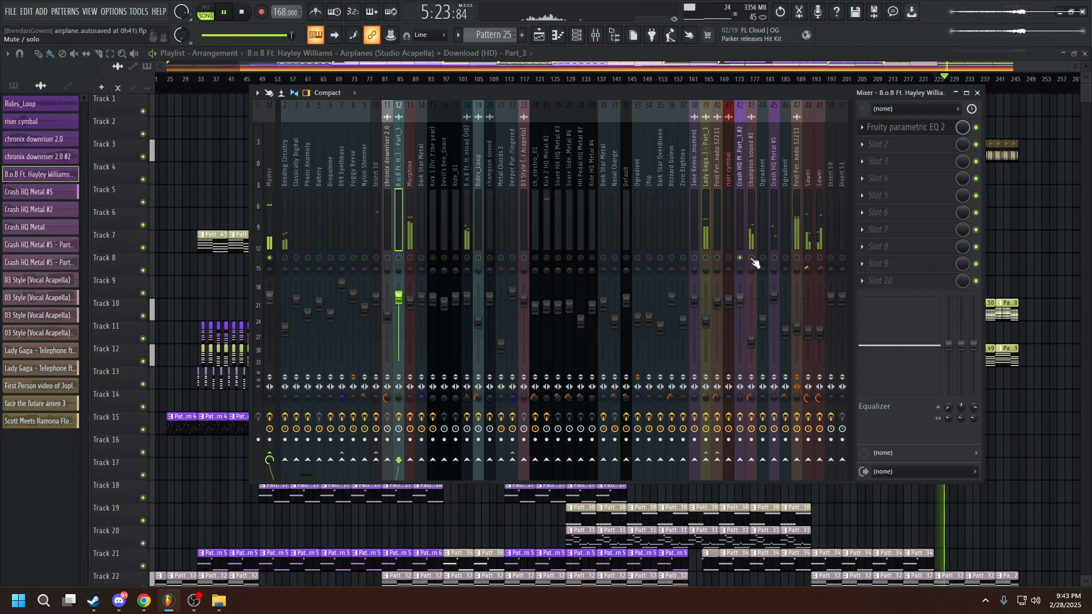
pyautogui.click(977, 93)
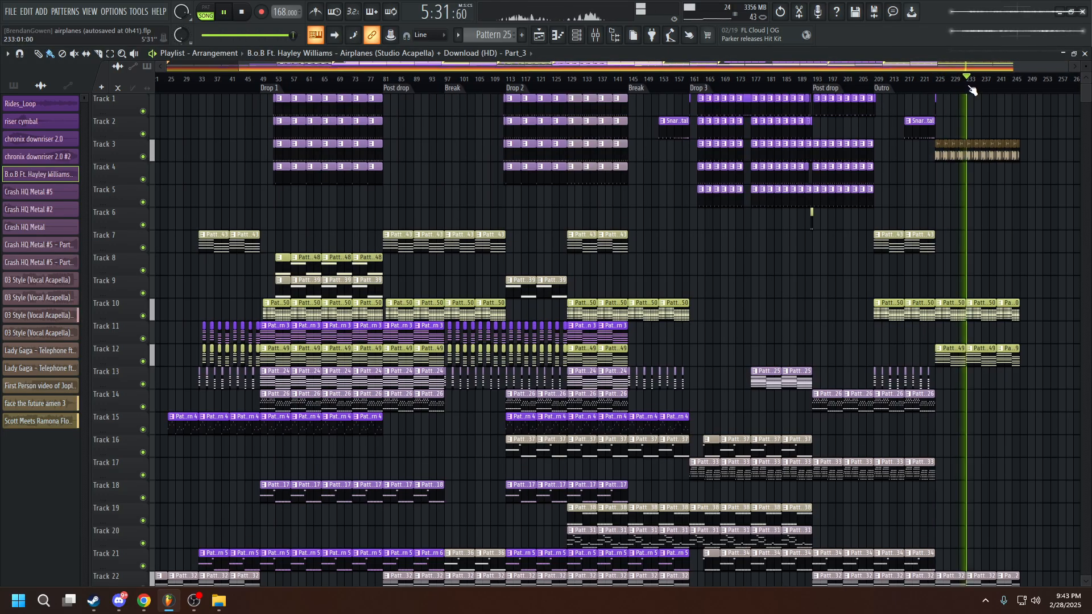
# View the effect chain on the soloed First Person video mixer track, and check the Outro's clips in the playlist.
pyautogui.click(600, 39)
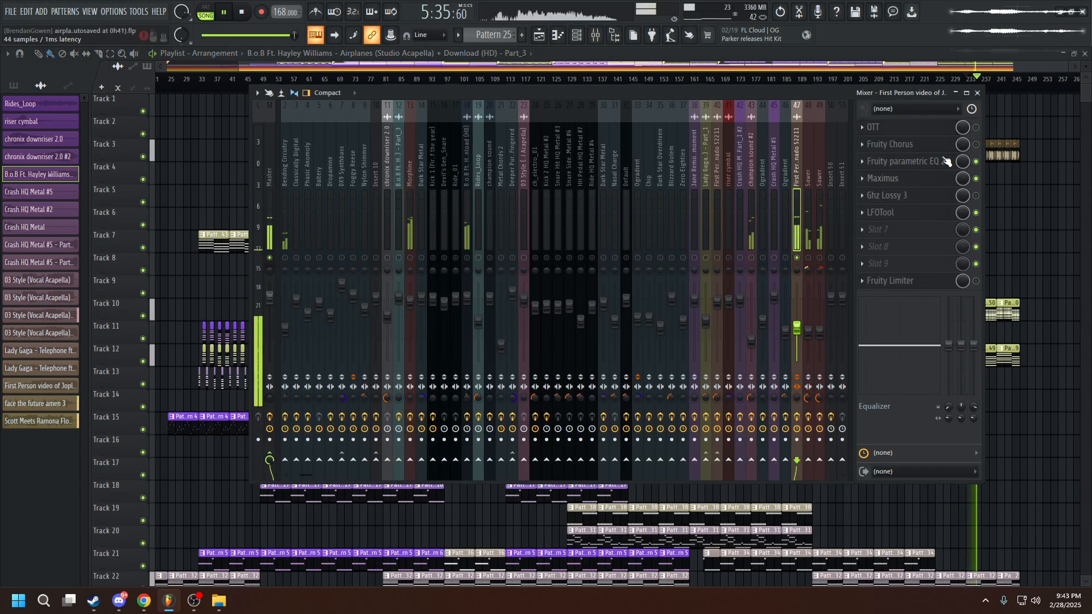
pyautogui.click(978, 93)
pyautogui.hscroll(3, 933, 399)
pyautogui.scroll(-3, 929, 492)
pyautogui.scroll(-3, 933, 492)
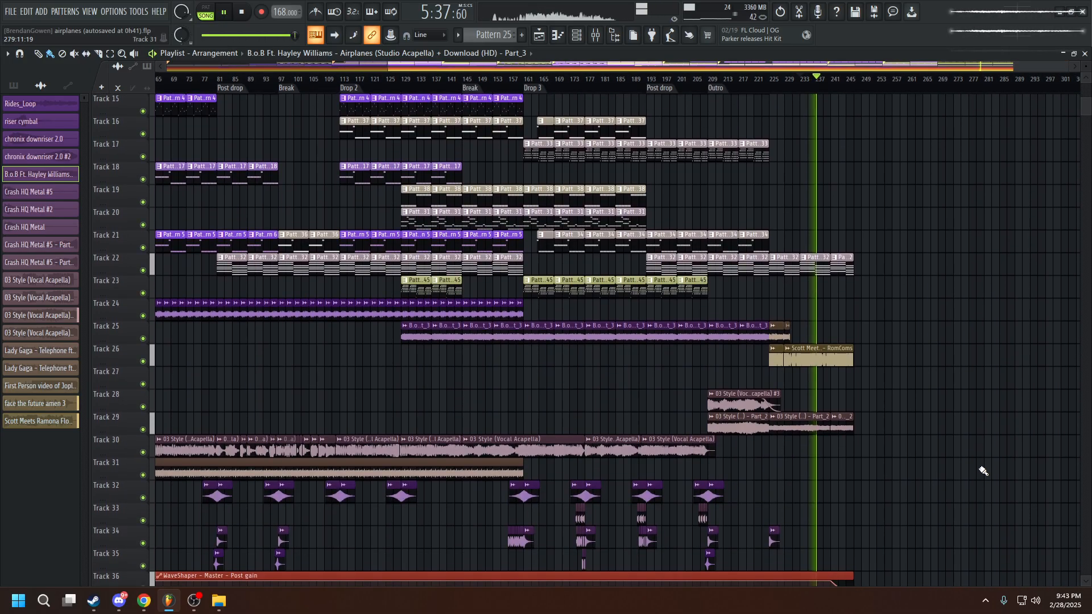
pyautogui.scroll(6, 1024, 450)
# Stop playback with the mixer open, close the mixer, and resume the soloed playback from bar 233.
pyautogui.click(596, 35)
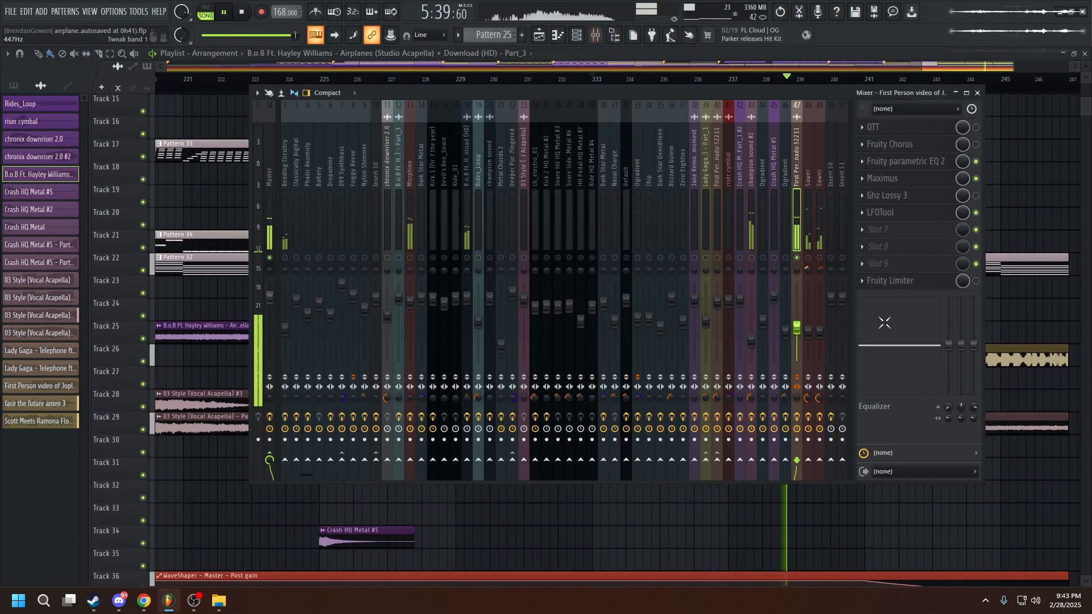
pyautogui.click(800, 417)
pyautogui.press('space')
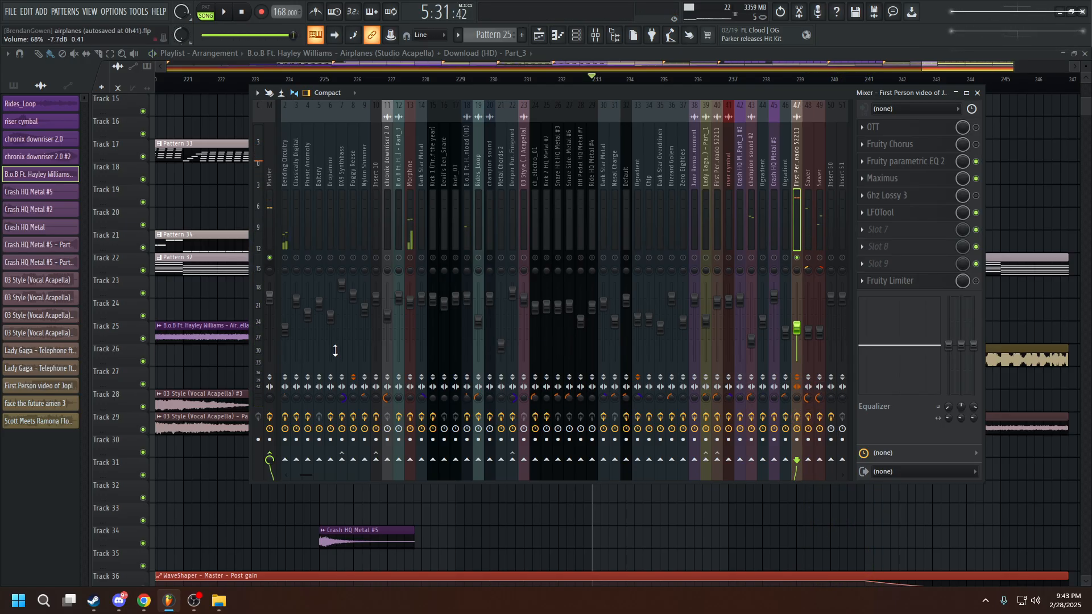
pyautogui.click(977, 92)
pyautogui.press('space')
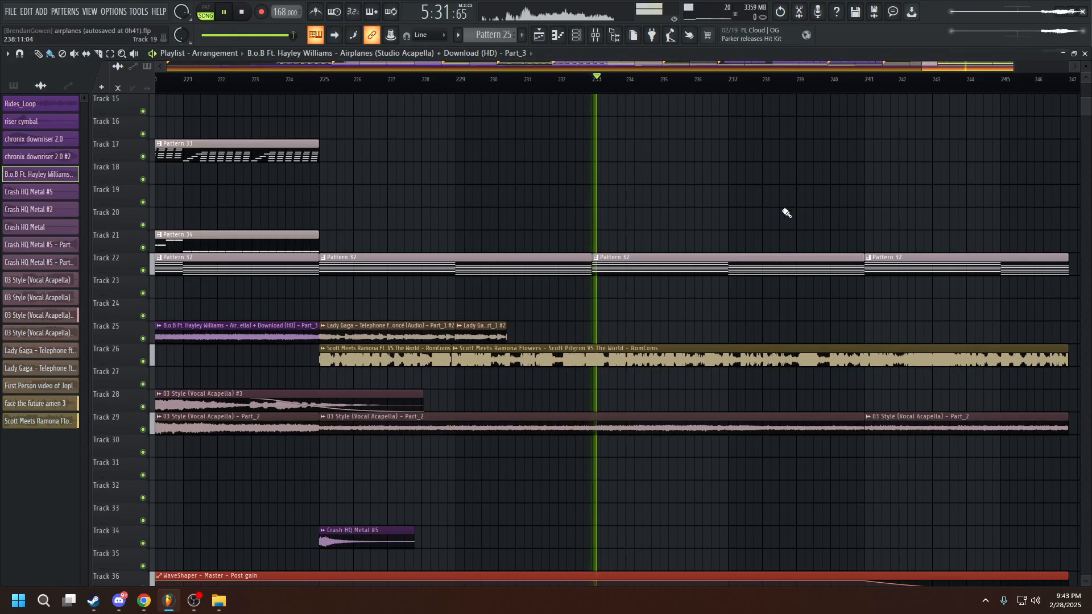
# Unsolo the mixer tracks to restore the full mix, view the Sawer track's effects, and close the mixer.
pyautogui.scroll(-6, 777, 188)
pyautogui.click(602, 28)
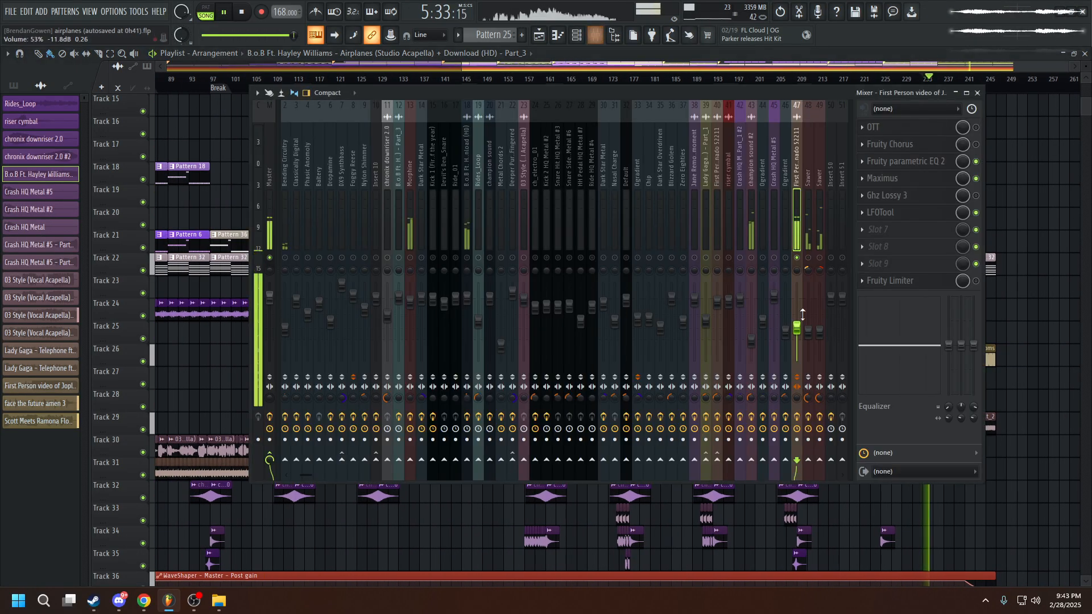
pyautogui.rightClick(808, 257)
pyautogui.click(820, 257)
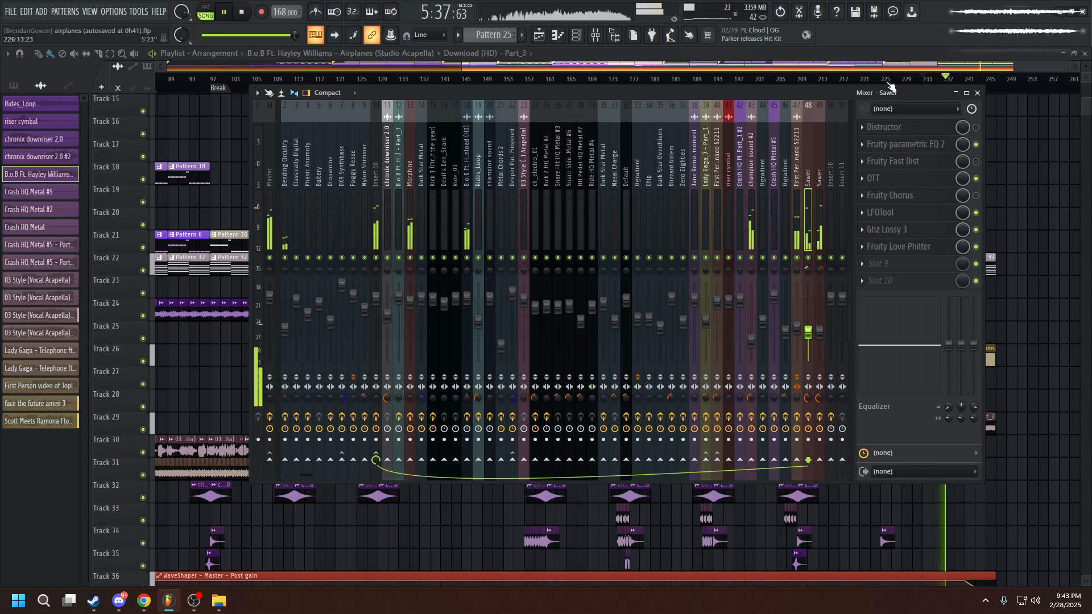
pyautogui.click(598, 31)
# Review the whole arrangement from the Intro to the Outro, down to the automation clips, while the ending plays.
pyautogui.scroll(-2, 921, 327)
pyautogui.scroll(4, 967, 332)
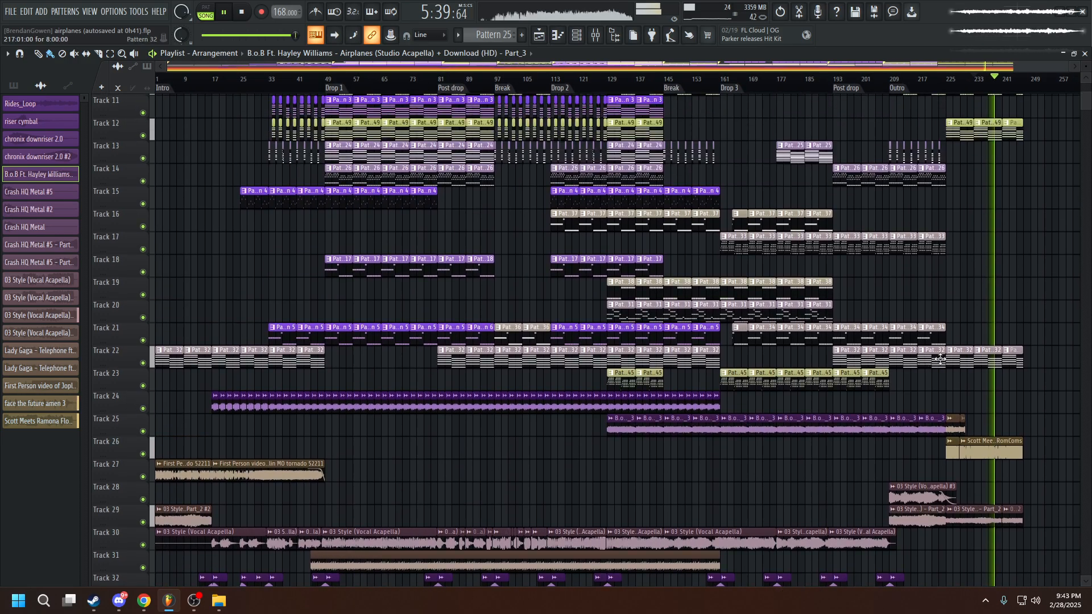
pyautogui.scroll(-2, 913, 68)
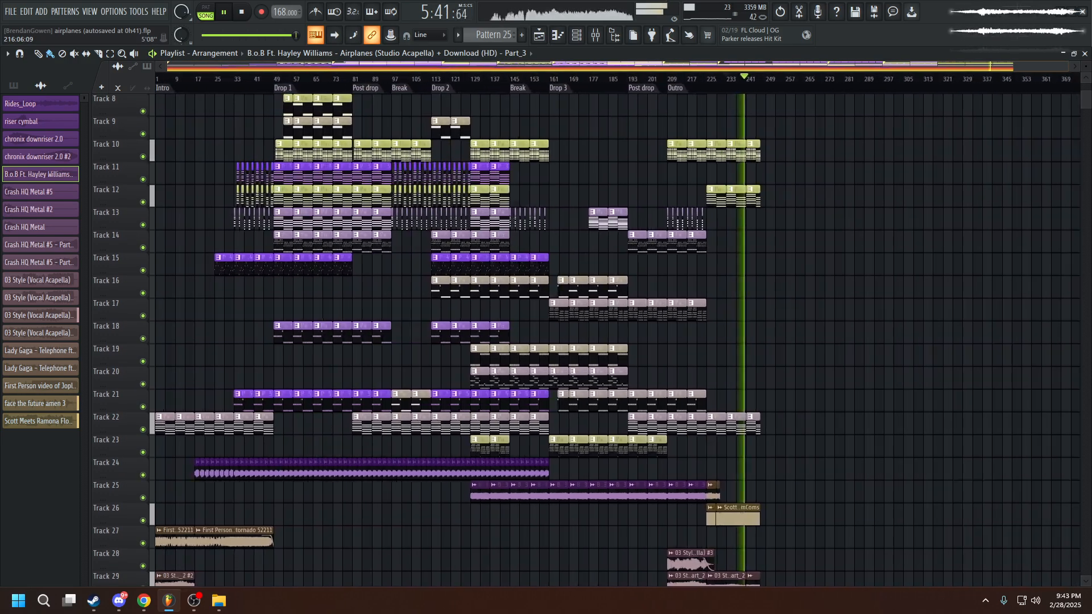
pyautogui.scroll(4, 871, 257)
pyautogui.scroll(-8, 870, 259)
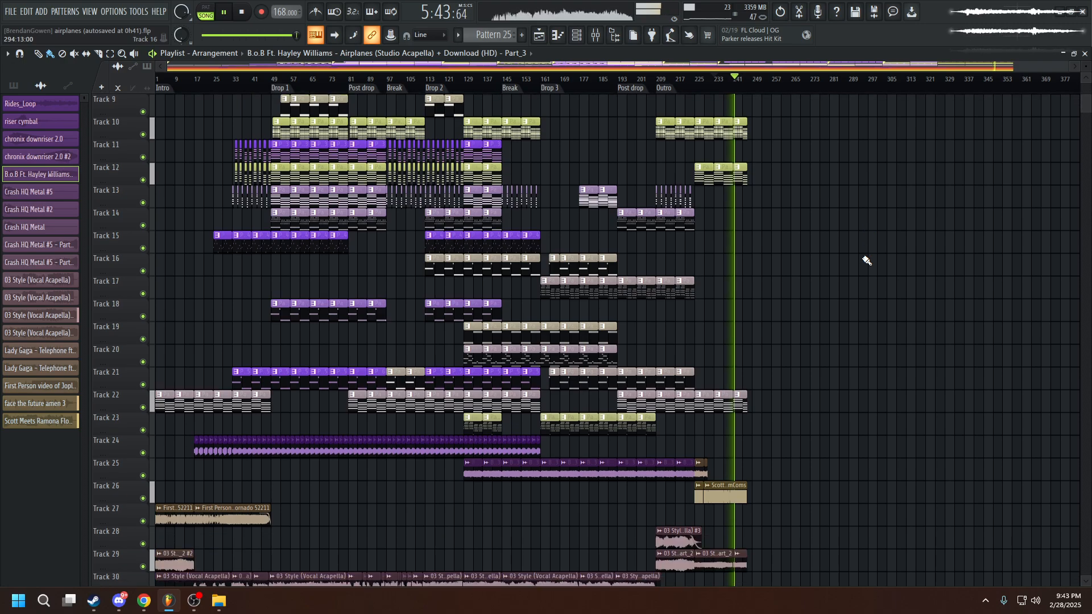
pyautogui.scroll(-3, 853, 260)
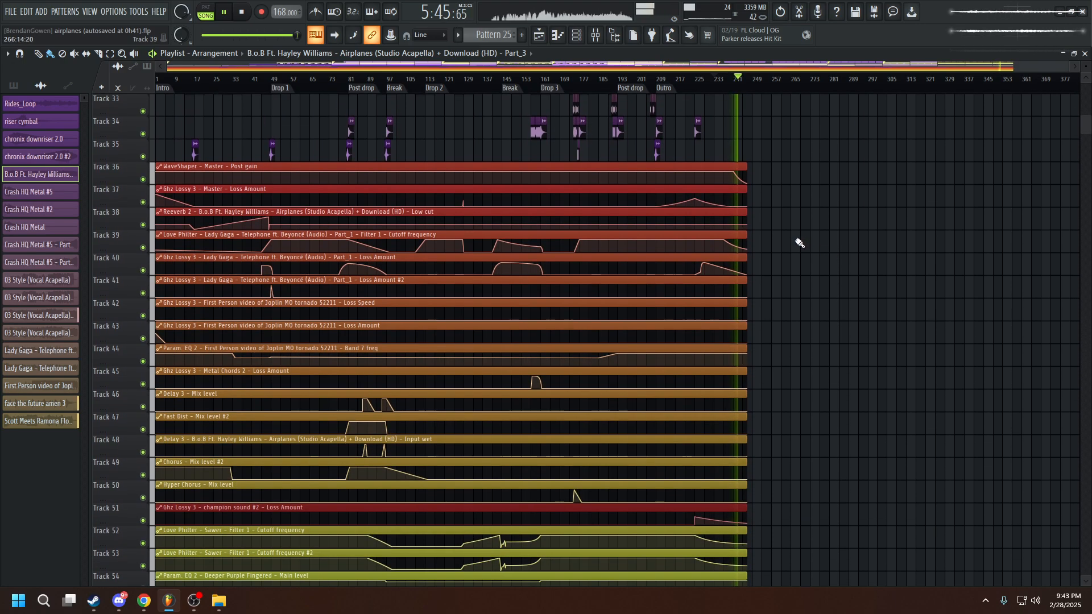
# Check the remaining automation clips as the song ends, stop playback, and return to the pattern tracks in the playlist.
pyautogui.scroll(-2, 797, 244)
pyautogui.scroll(1, 798, 245)
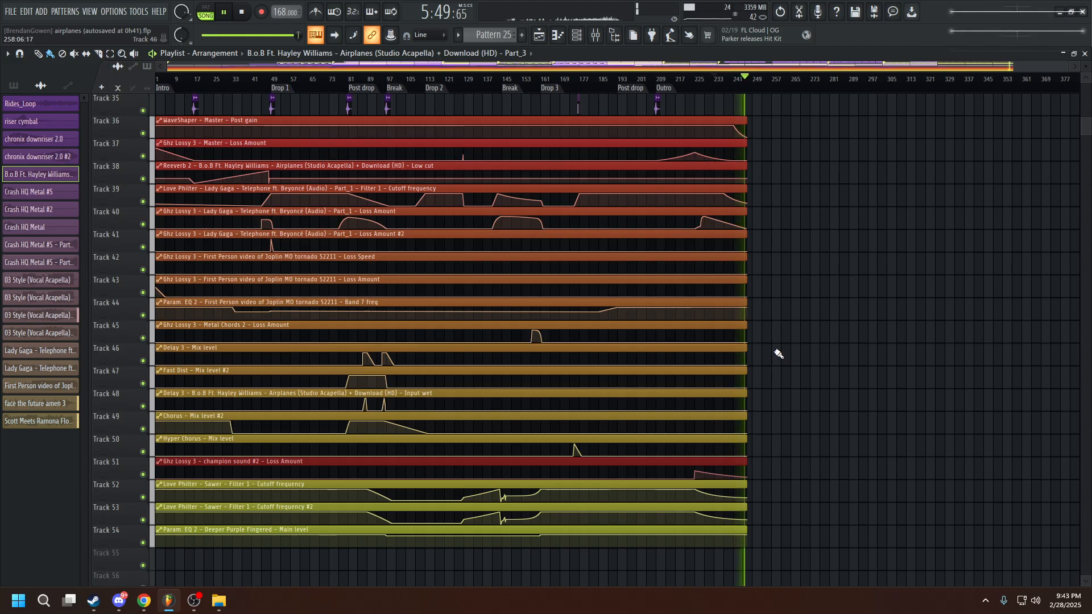
pyautogui.press('space')
pyautogui.scroll(5, 734, 313)
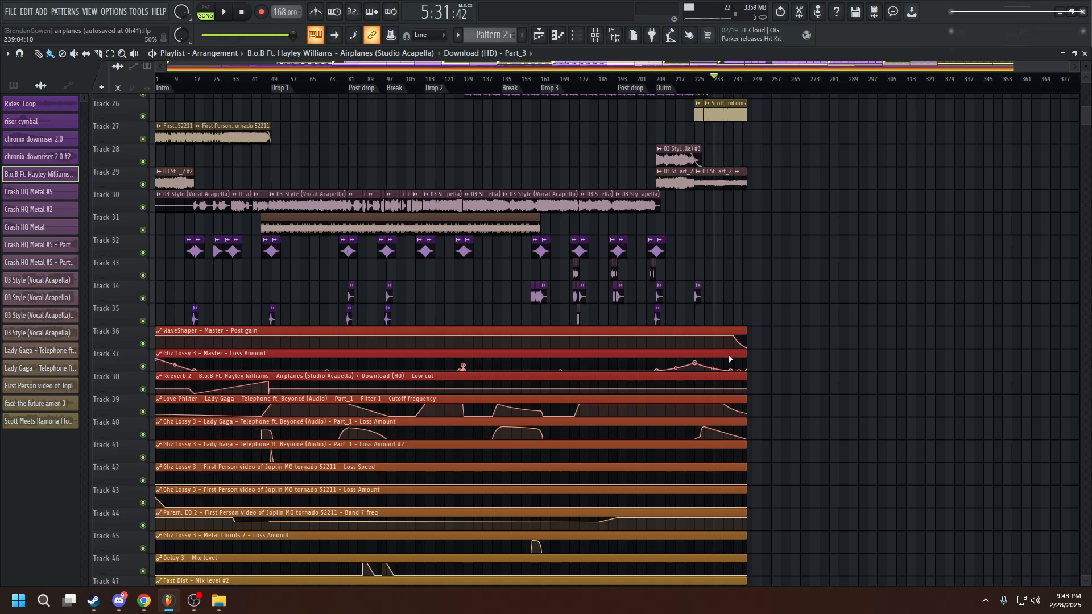
pyautogui.scroll(2, 737, 317)
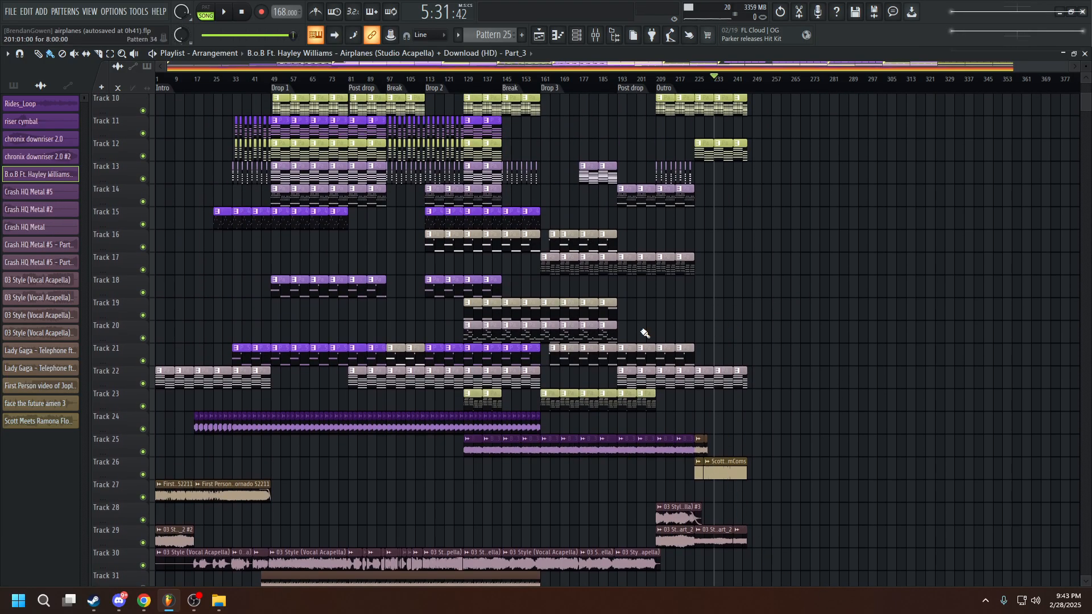
# Open the mixer and view the Ghz Lossy 3 and Fruity Reeverb 2 effects on the Master track.
pyautogui.click(595, 35)
pyautogui.moveTo(612, 101); pyautogui.dragTo(616, 138)
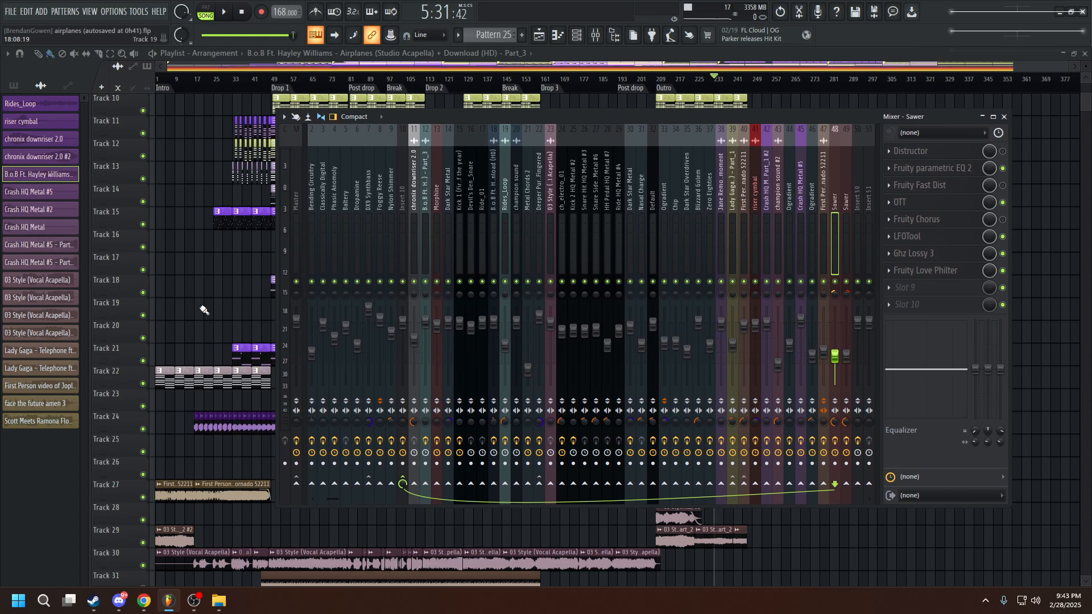
pyautogui.click(296, 182)
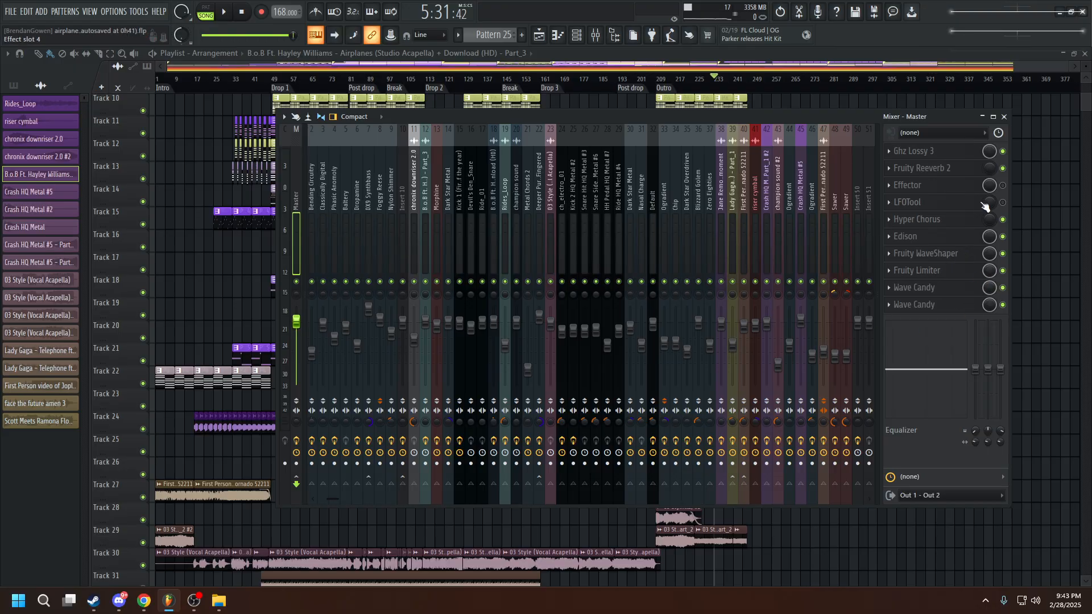
pyautogui.click(916, 151)
pyautogui.click(917, 151)
pyautogui.click(922, 168)
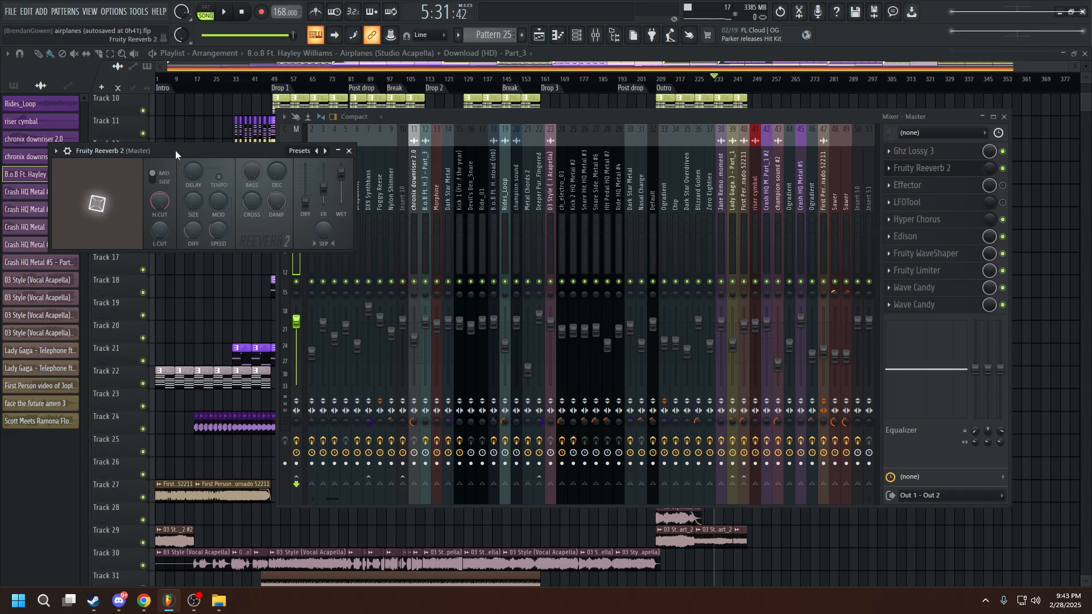
pyautogui.moveTo(176, 151); pyautogui.dragTo(316, 191)
# Look through the playlist's automation clips with the Master's Fruity Reeverb 2 open, and close the reverb.
pyautogui.scroll(-3, 258, 484)
pyautogui.scroll(-3, 258, 484)
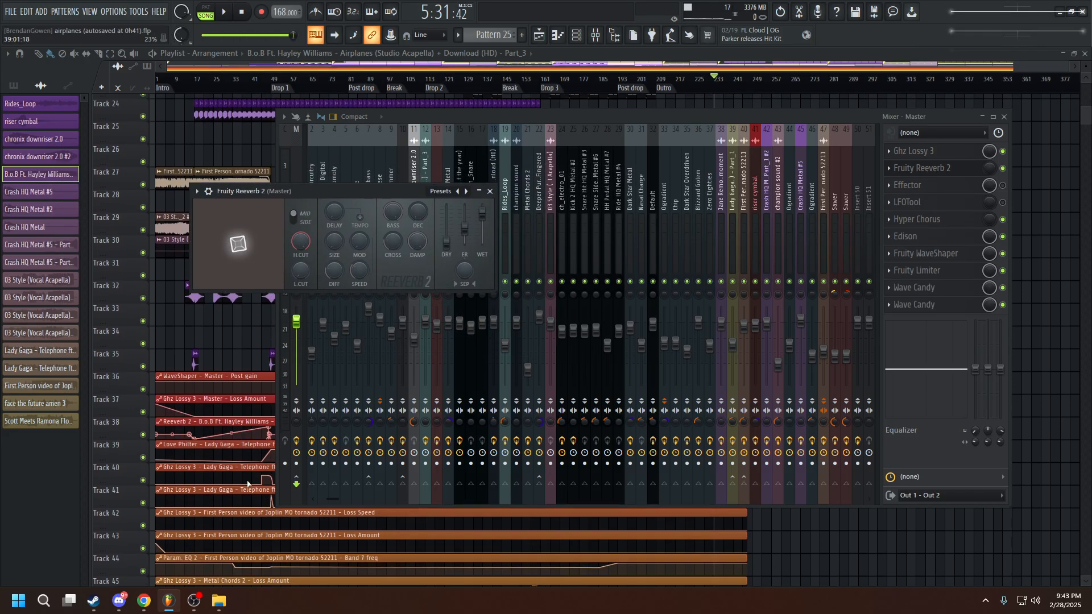
pyautogui.scroll(-4, 115, 434)
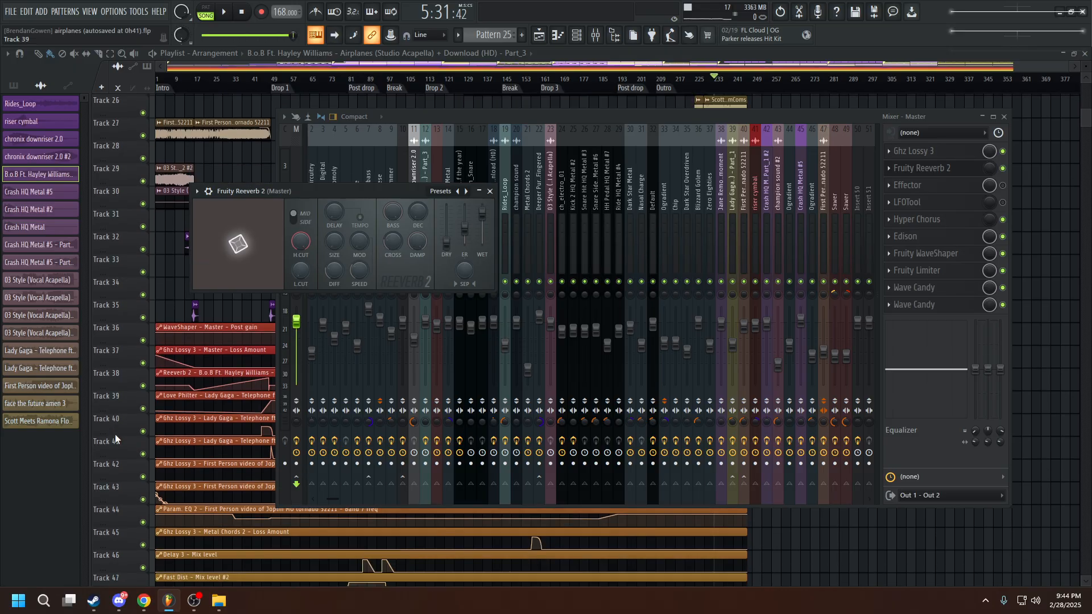
pyautogui.scroll(2, 124, 442)
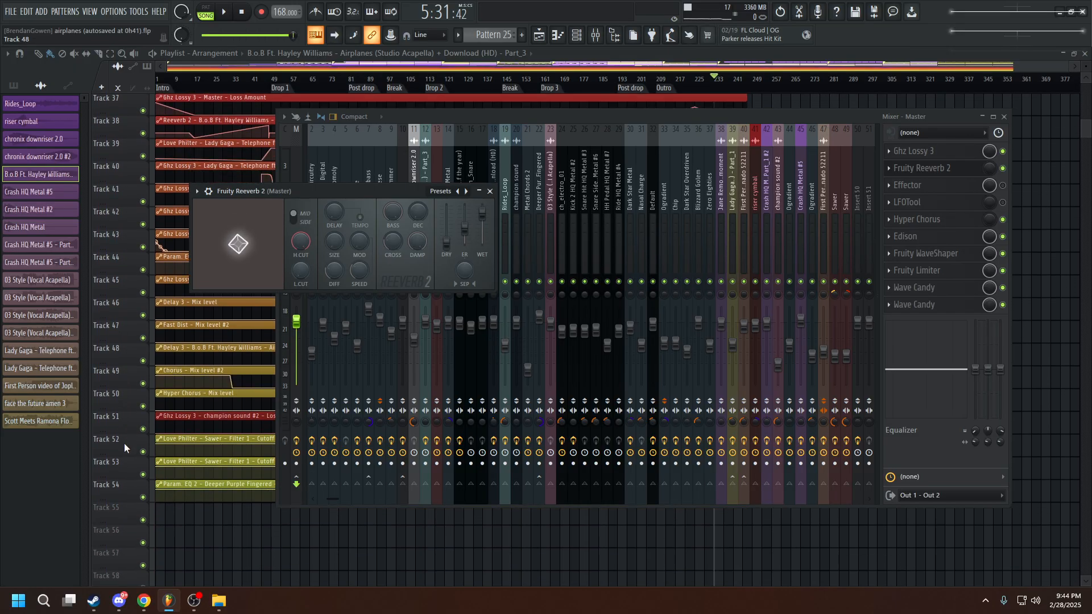
pyautogui.scroll(2, 119, 438)
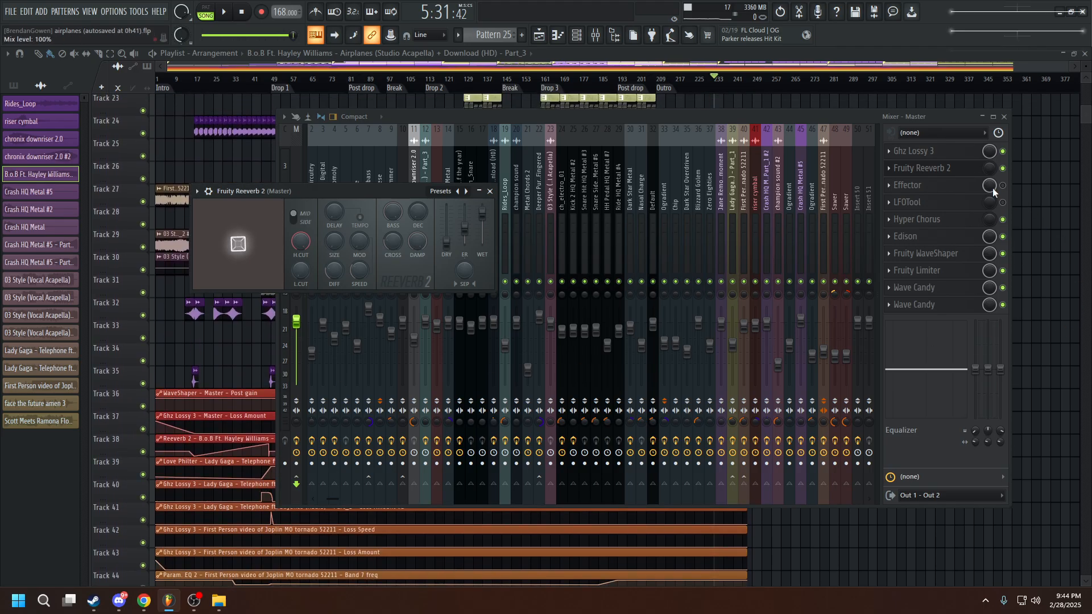
pyautogui.click(966, 169)
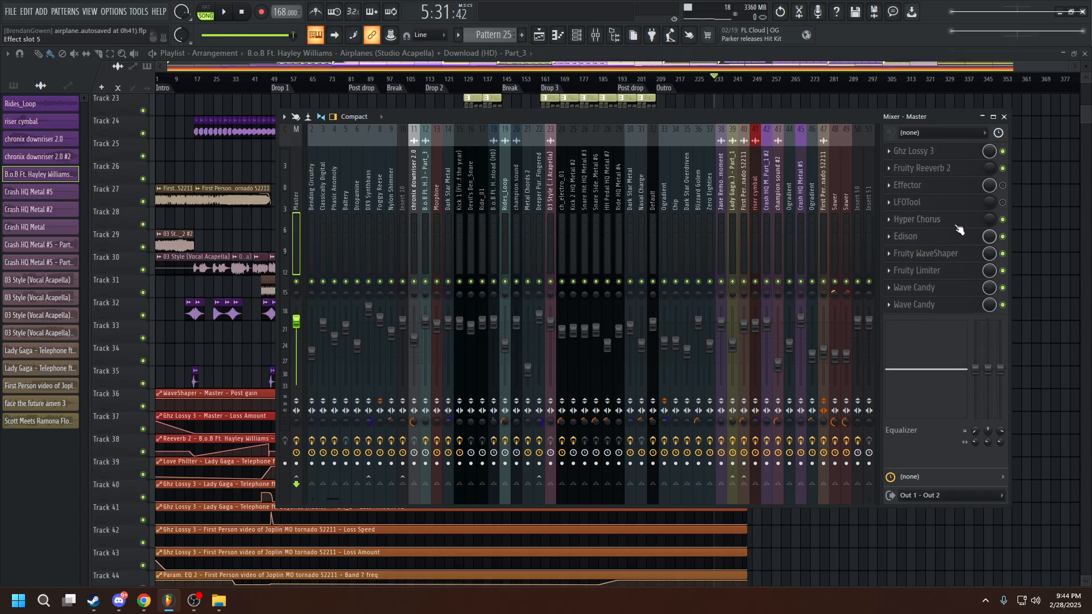
# Open the Master's Fruity WaveShaper, and play the Crash HQ Metal #5 - Part_1 sample in Edison before closing it.
pyautogui.click(942, 302)
pyautogui.click(943, 303)
pyautogui.click(933, 253)
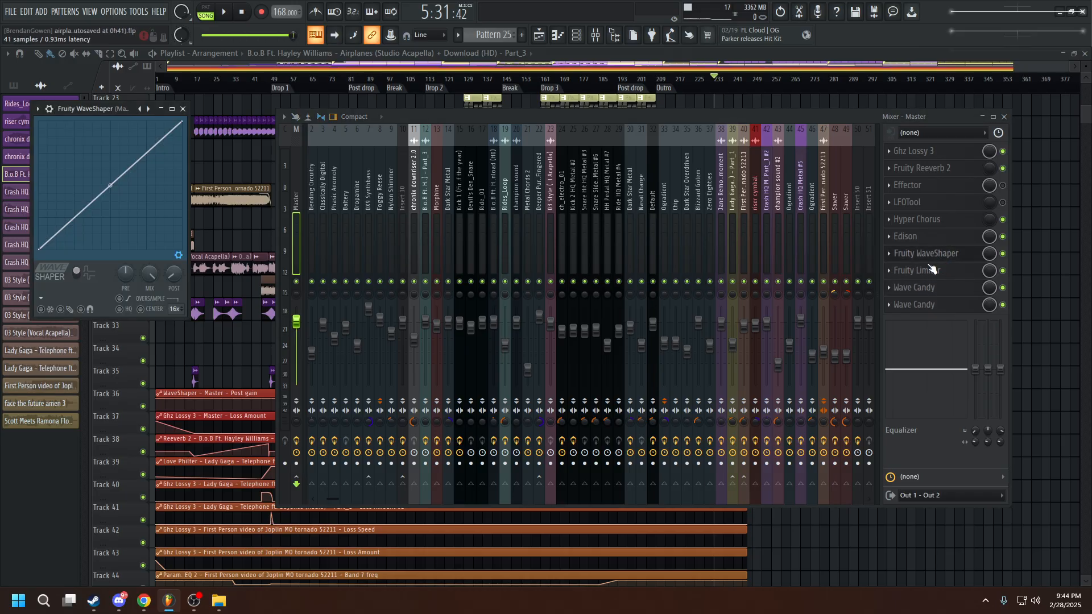
pyautogui.click(915, 232)
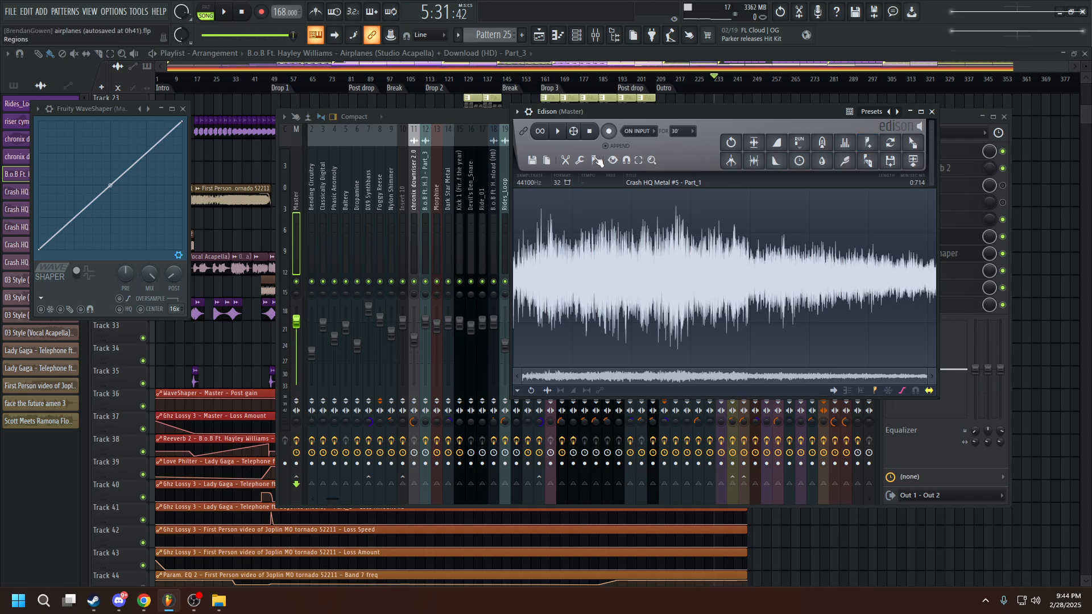
pyautogui.click(569, 130)
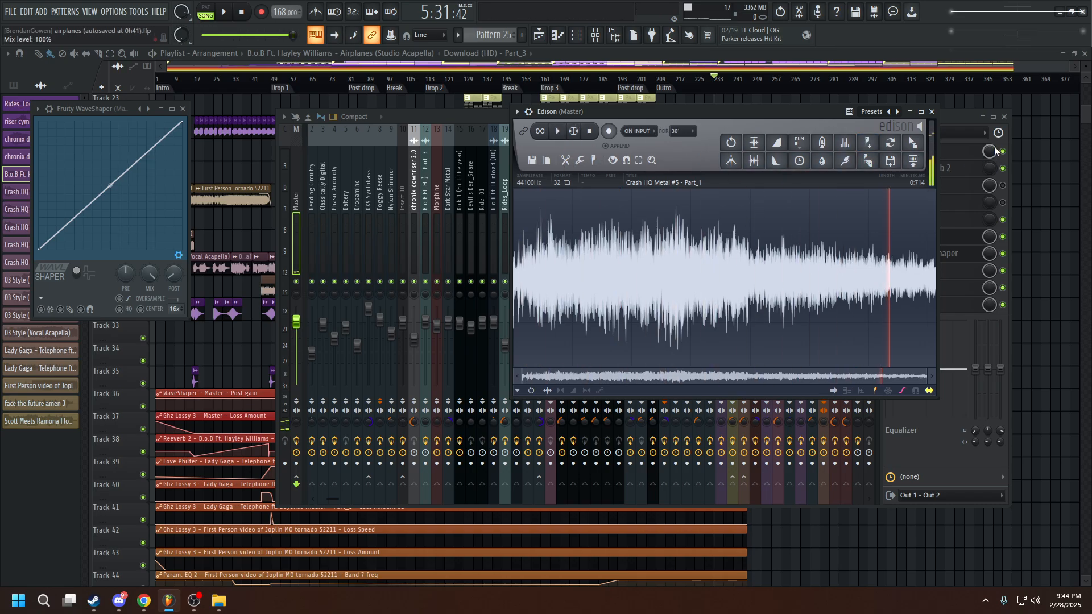
pyautogui.click(934, 112)
# Examine the Master's Fruity WaveShaper and Fruity Limiter settings with their windows spaced apart, and close the limiter.
pyautogui.click(912, 254)
pyautogui.click(910, 255)
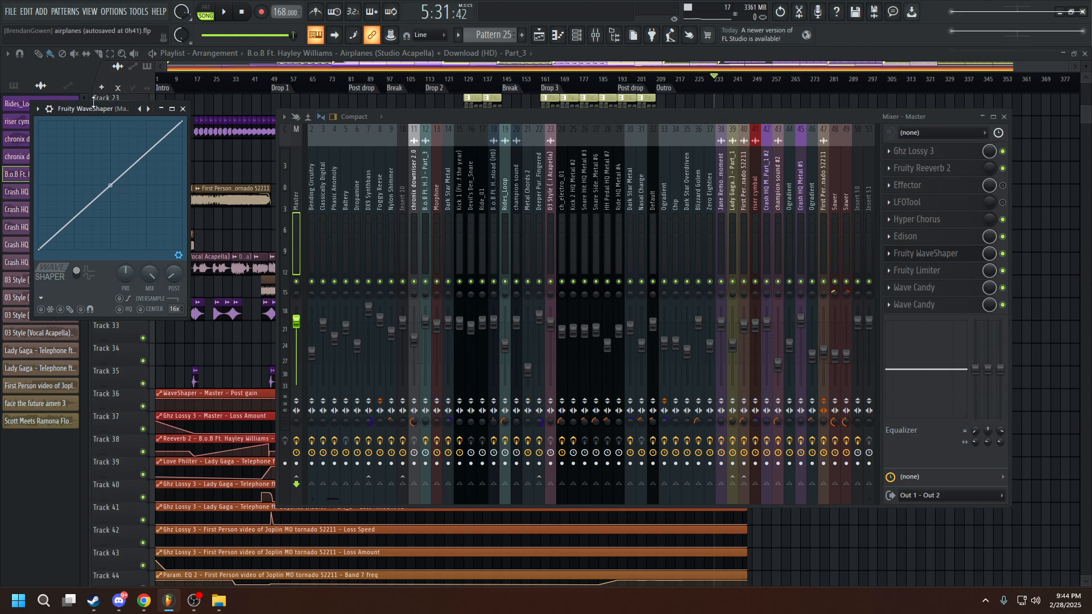
pyautogui.moveTo(102, 105); pyautogui.dragTo(166, 119)
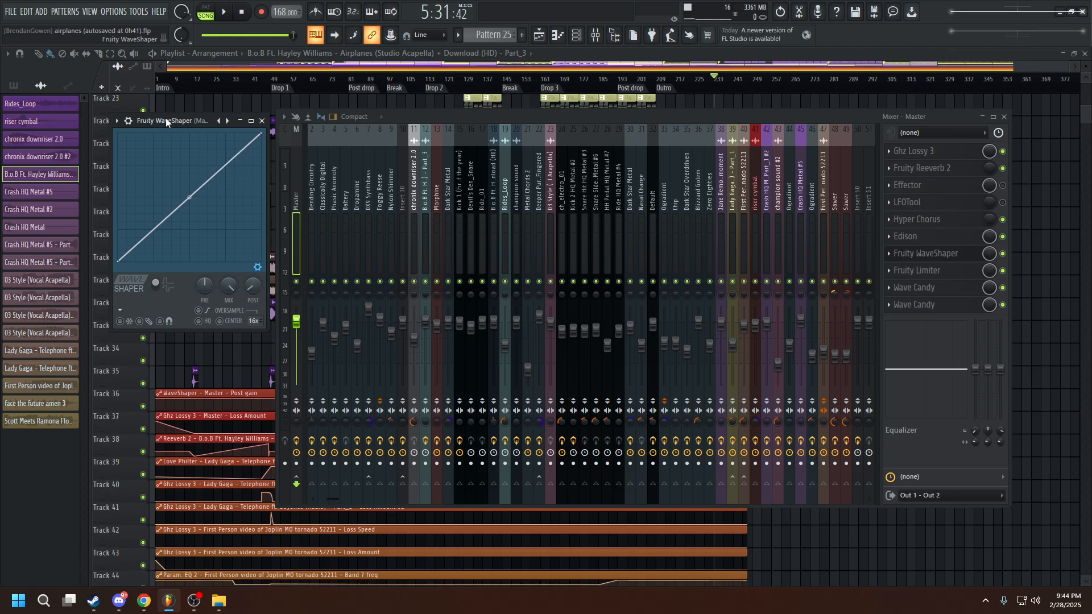
pyautogui.click(938, 271)
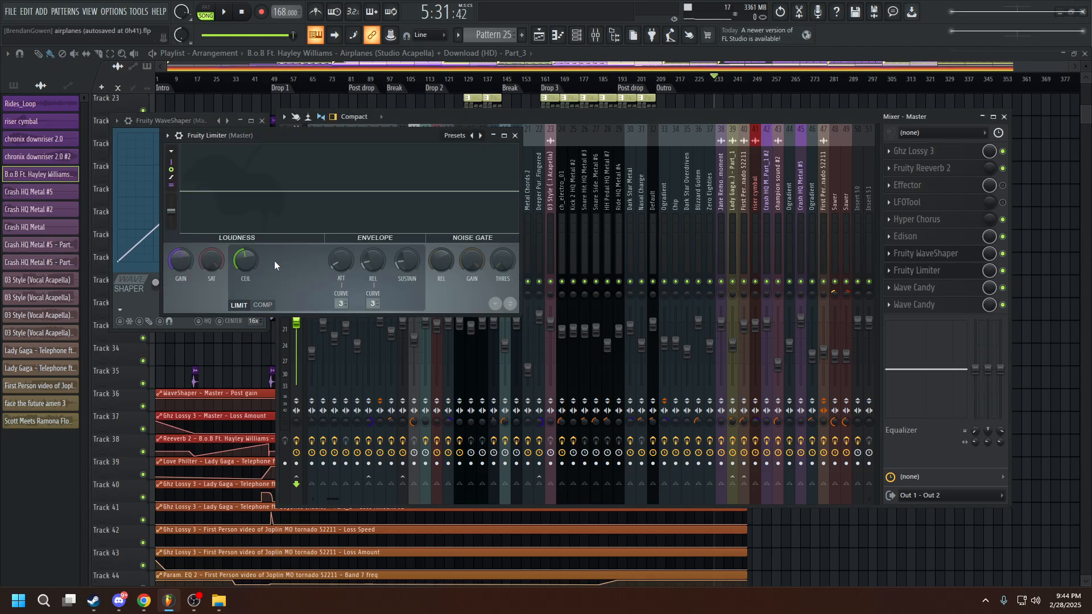
pyautogui.moveTo(256, 136); pyautogui.dragTo(517, 138)
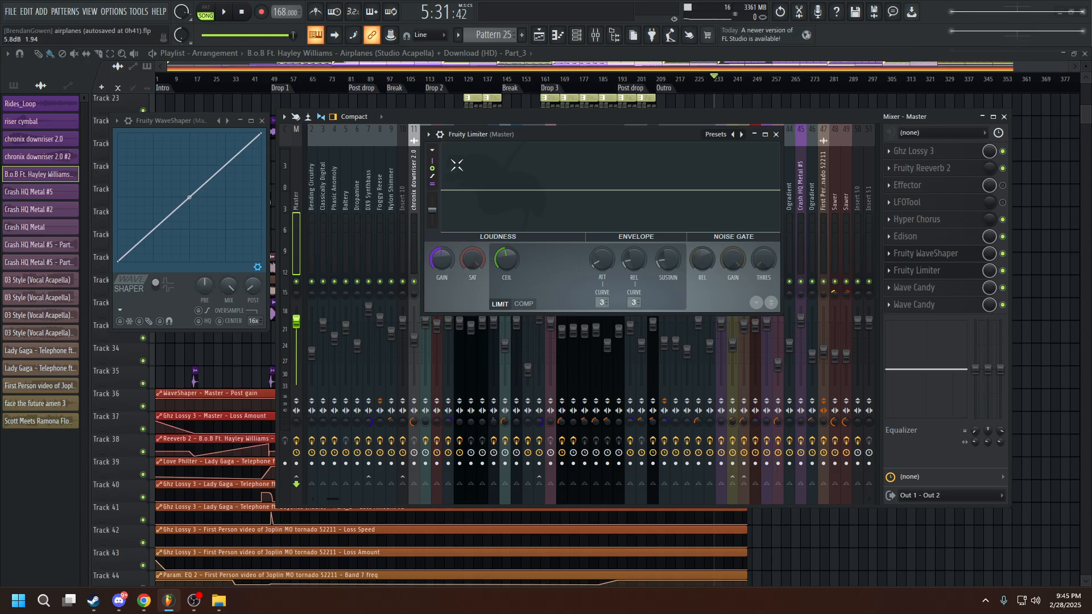
pyautogui.moveTo(469, 131); pyautogui.dragTo(493, 131)
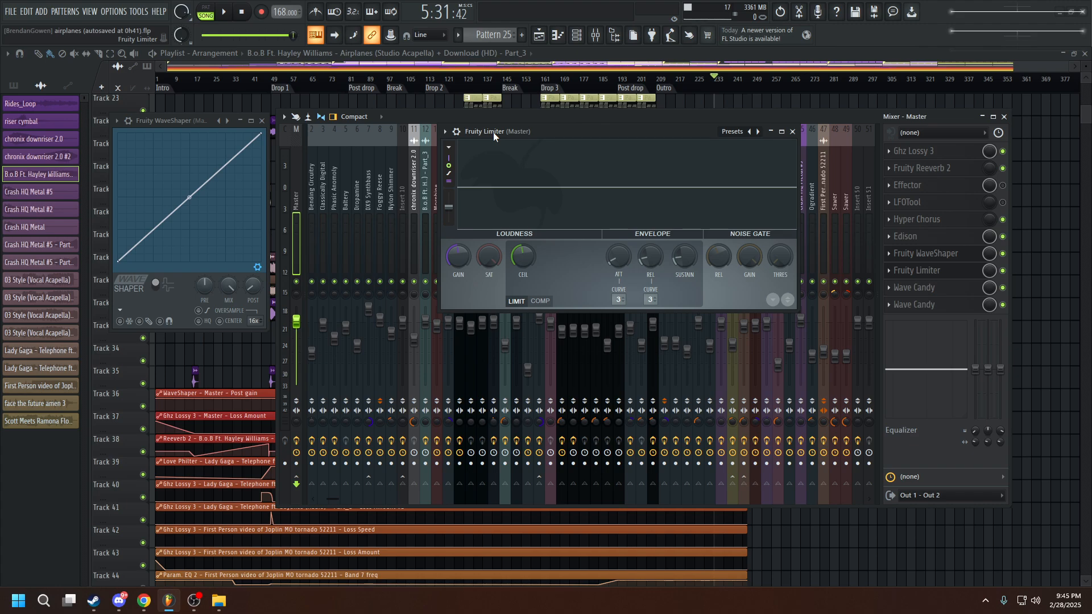
pyautogui.click(793, 132)
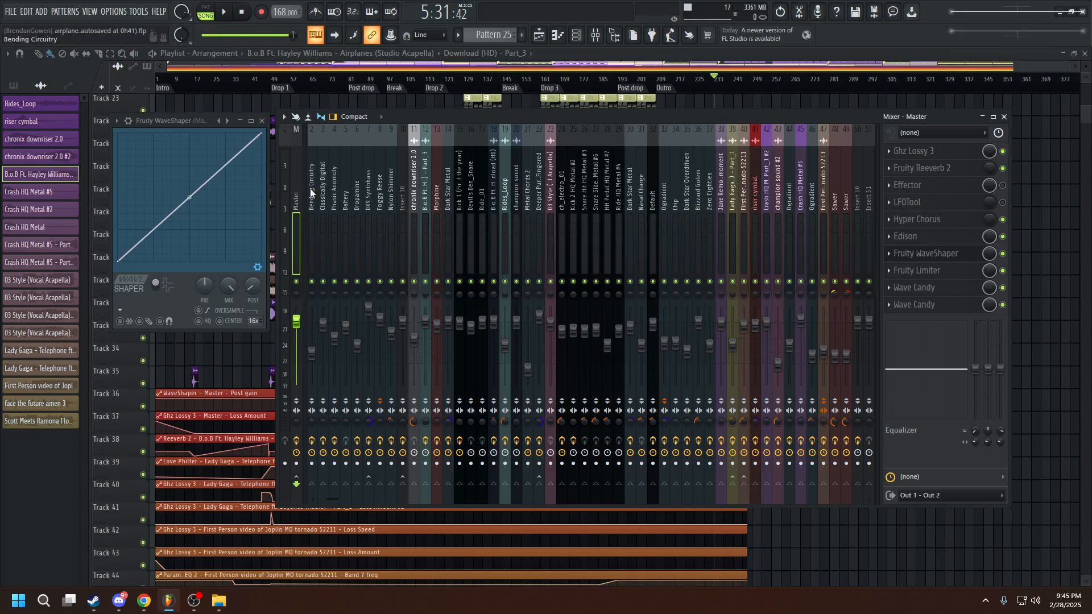
# Look across the mixer tracks from Bending Circuitry to Sawer, and view the effects on the champion sound track.
pyautogui.moveTo(312, 193); pyautogui.dragTo(806, 208)
pyautogui.click(808, 208)
pyautogui.scroll(-2, 556, 305)
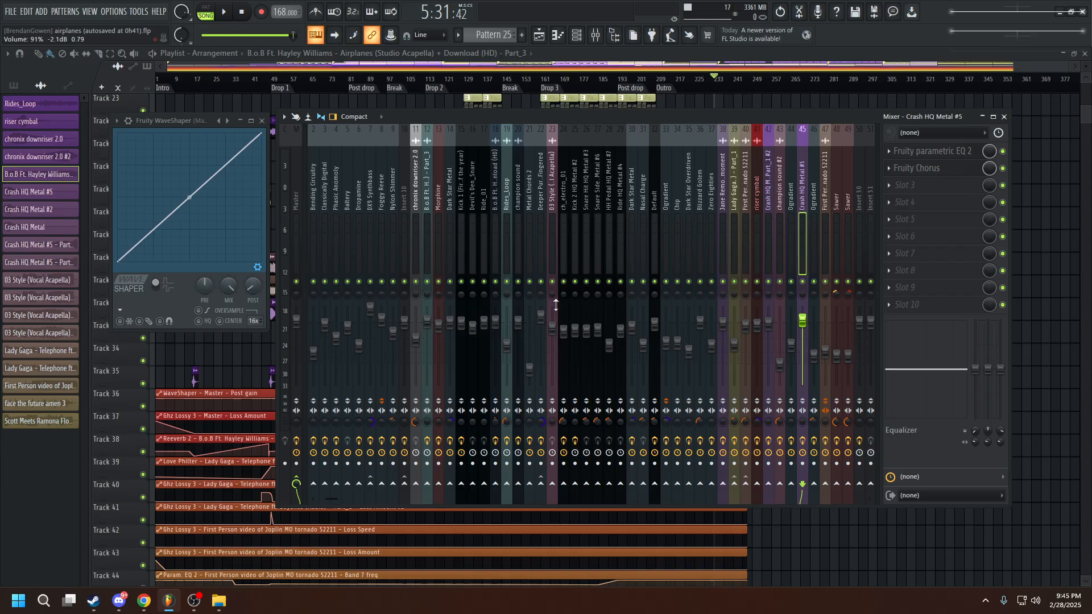
pyautogui.moveTo(564, 196); pyautogui.dragTo(295, 163)
pyautogui.click(804, 187)
pyautogui.click(847, 193)
pyautogui.click(528, 189)
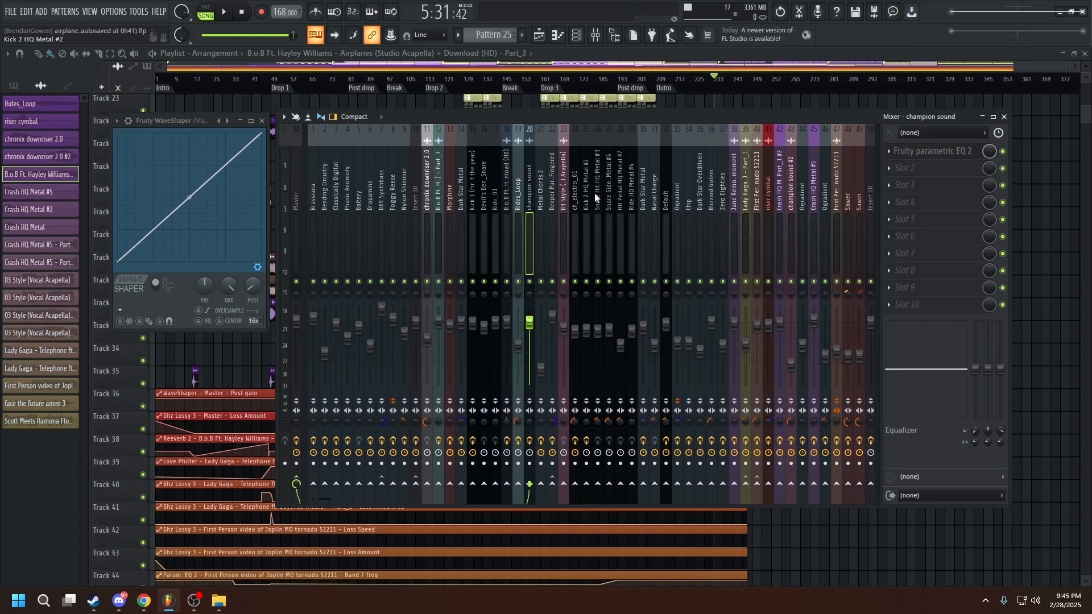
# View the effect chains on the two Ogradient and two Sawer mixer tracks.
pyautogui.click(678, 223)
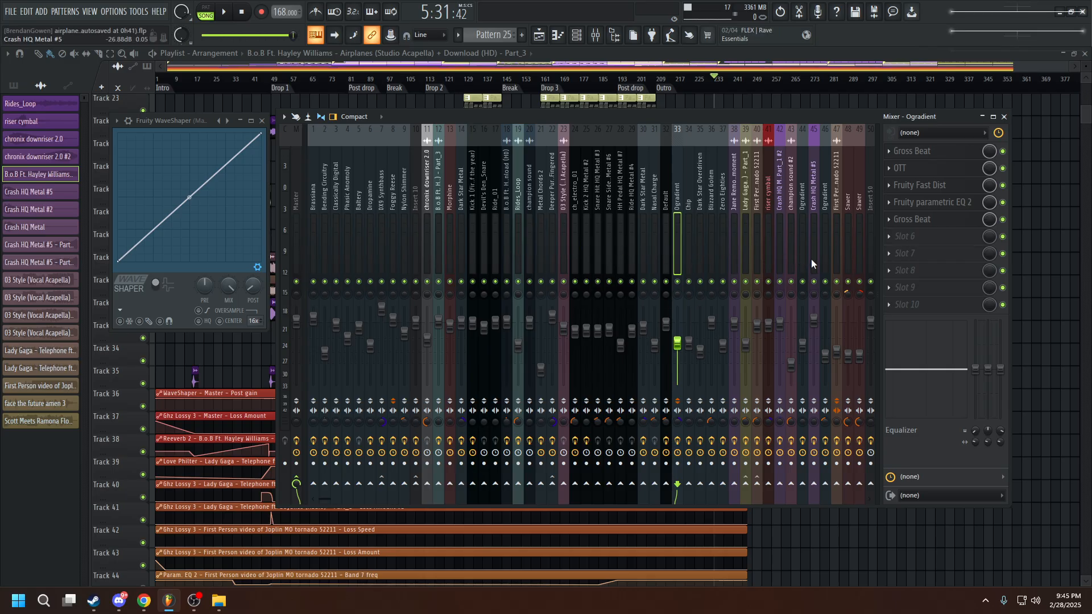
pyautogui.click(826, 228)
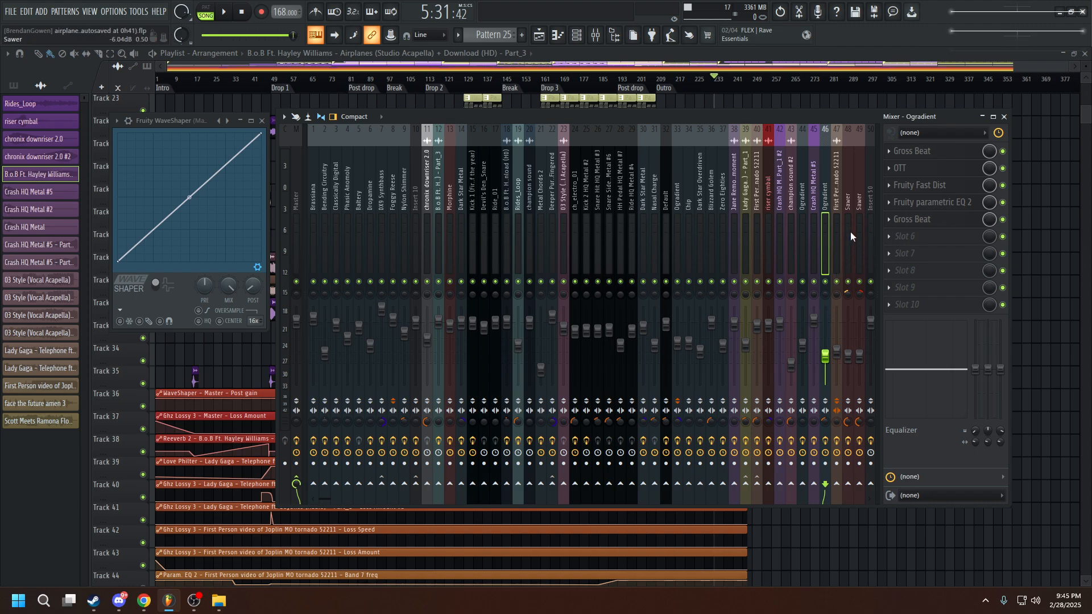
pyautogui.moveTo(851, 231); pyautogui.dragTo(860, 231)
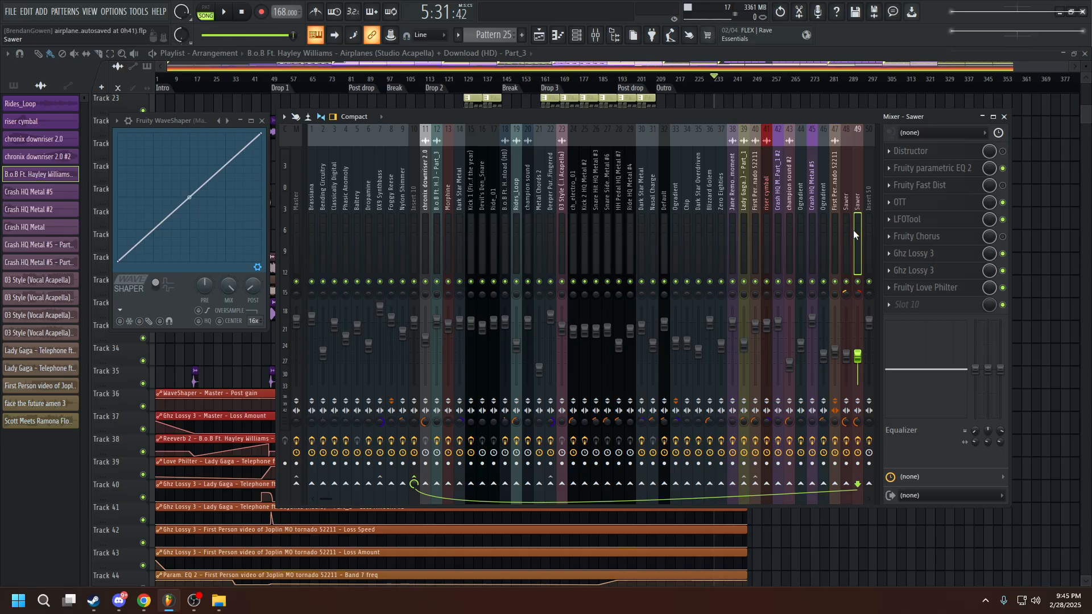
pyautogui.moveTo(851, 229); pyautogui.dragTo(859, 231)
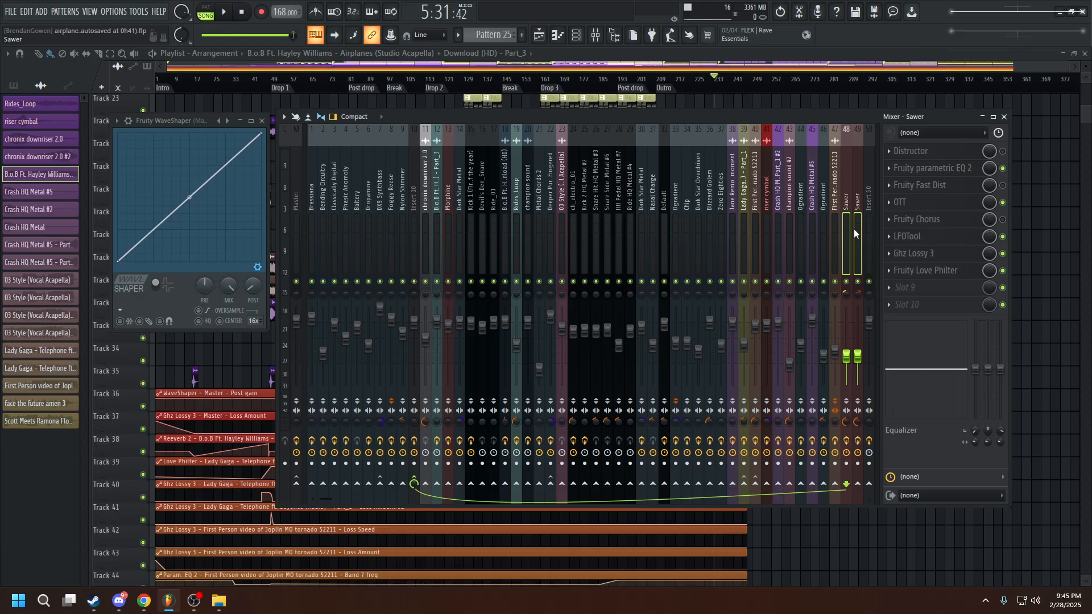
# View the effect chains on the Lady Gaga, First Person video, champion sound #2 and riser cymbal mixer tracks.
pyautogui.click(723, 200)
pyautogui.click(744, 204)
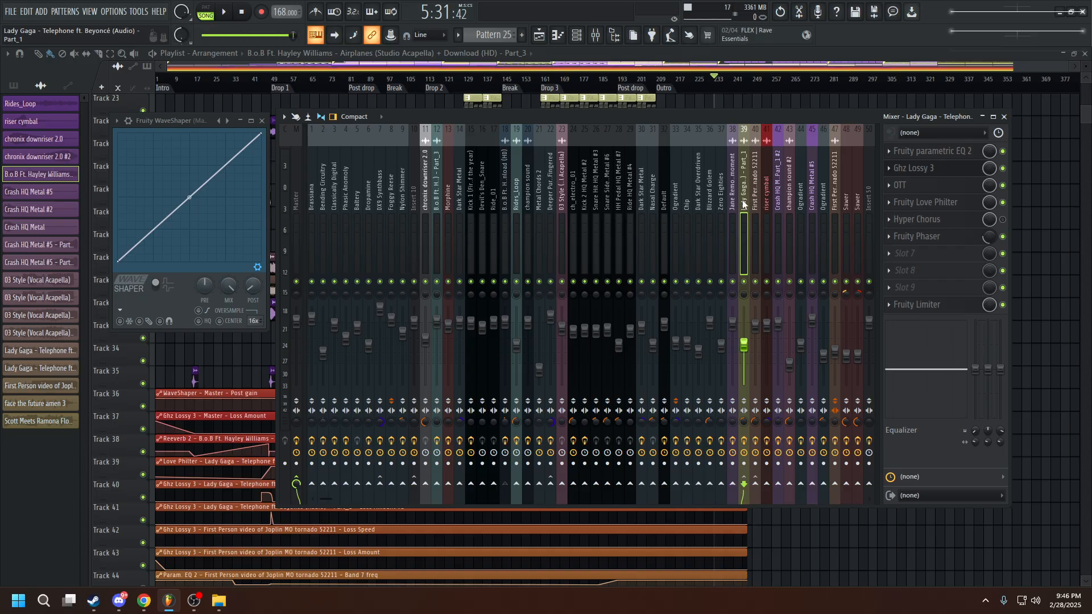
pyautogui.click(754, 208)
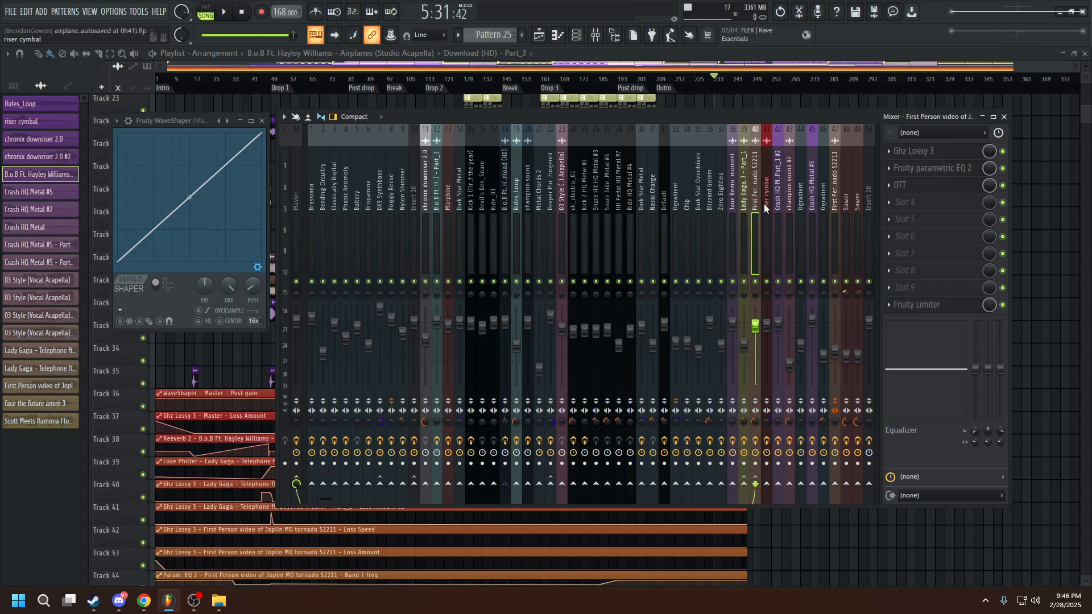
pyautogui.click(791, 204)
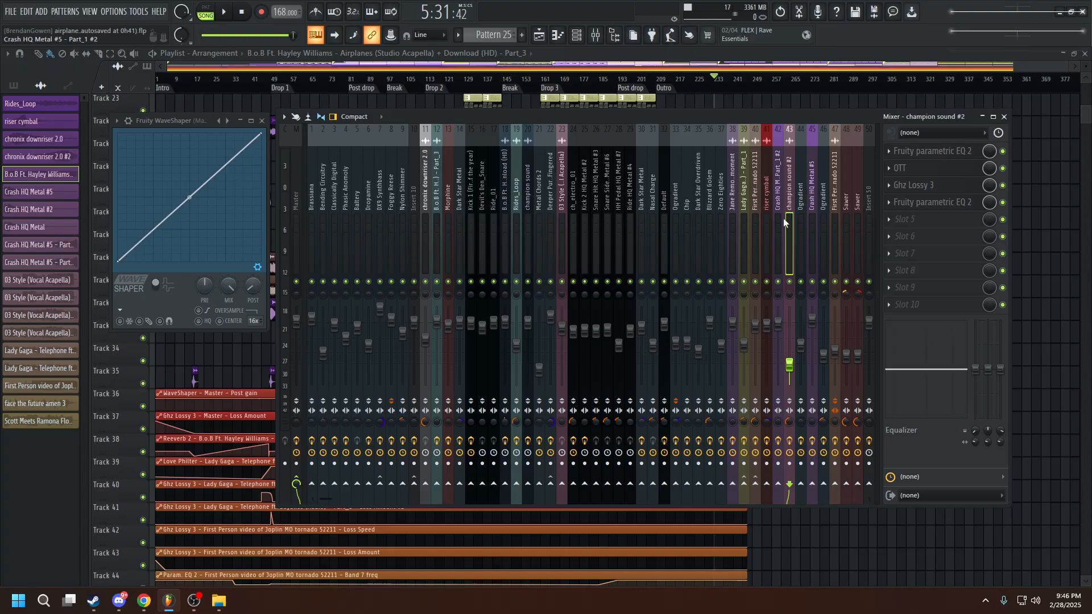
pyautogui.click(768, 200)
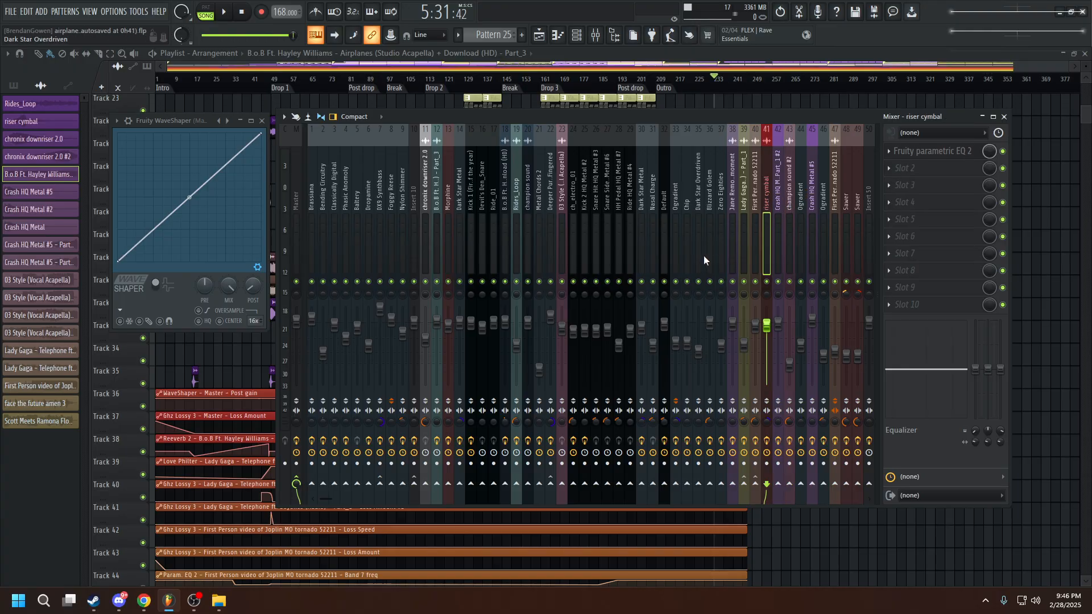
# Look across the mixer tracks from Chip back to Classically Digital, and view the Morphine, Sawer and Ride HQ Metal #4 tracks.
pyautogui.moveTo(687, 207); pyautogui.dragTo(335, 222)
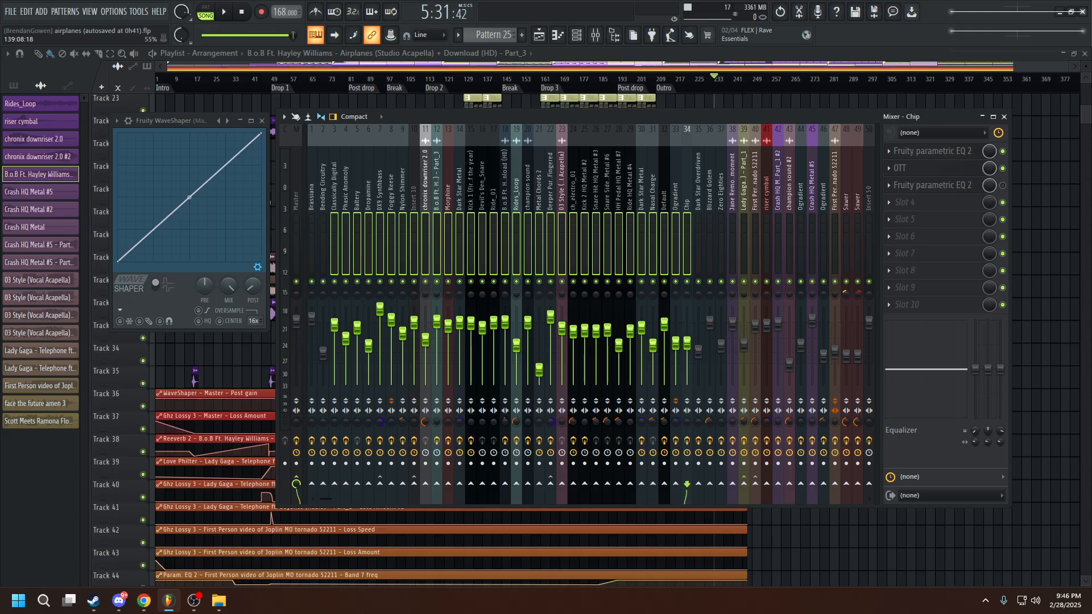
pyautogui.click(449, 188)
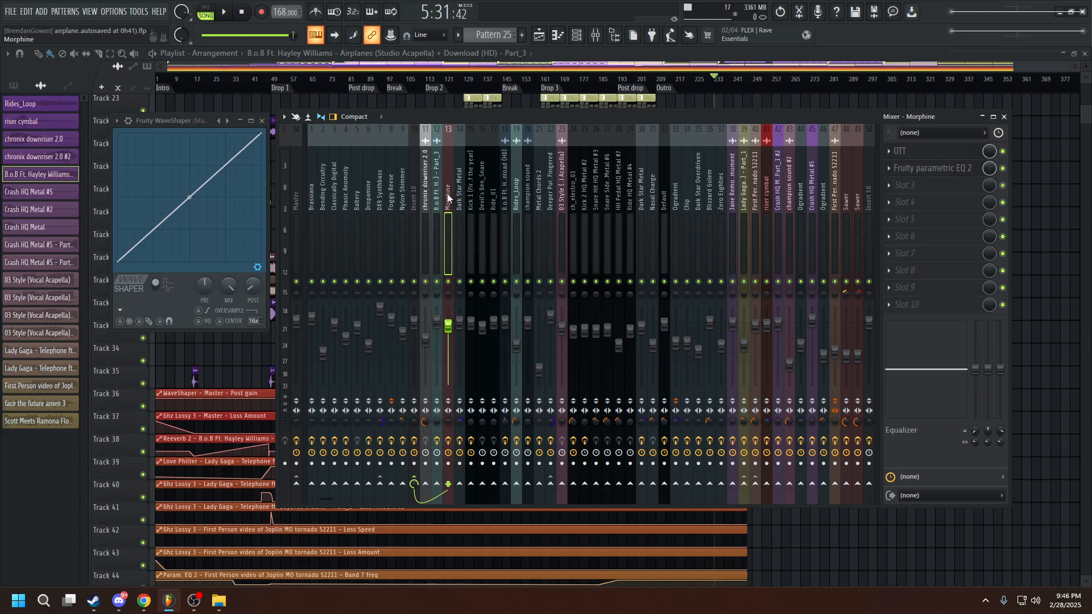
pyautogui.moveTo(316, 189); pyautogui.dragTo(865, 217)
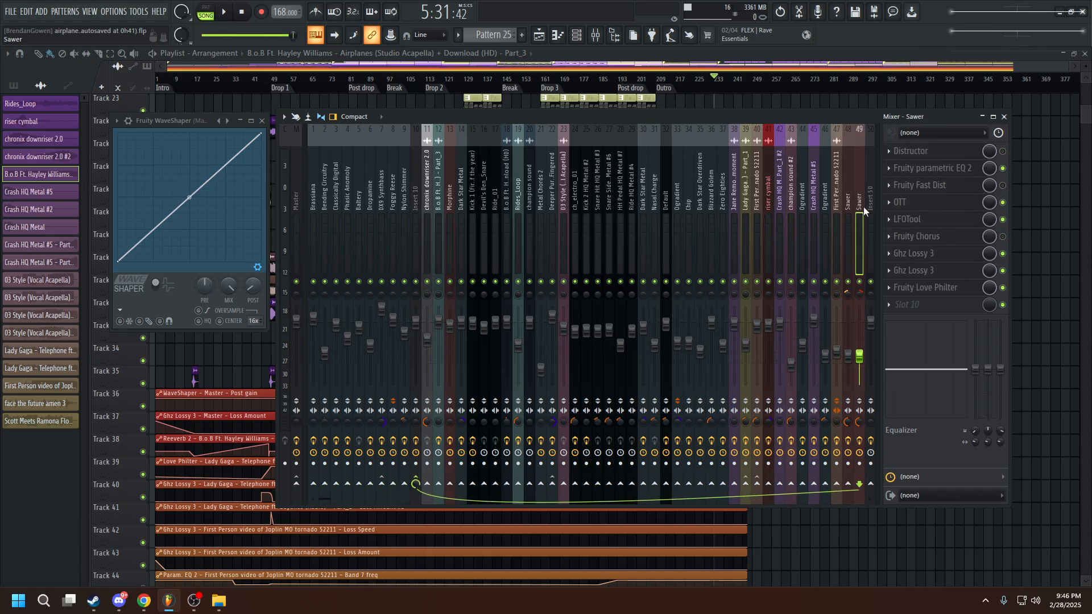
pyautogui.click(631, 192)
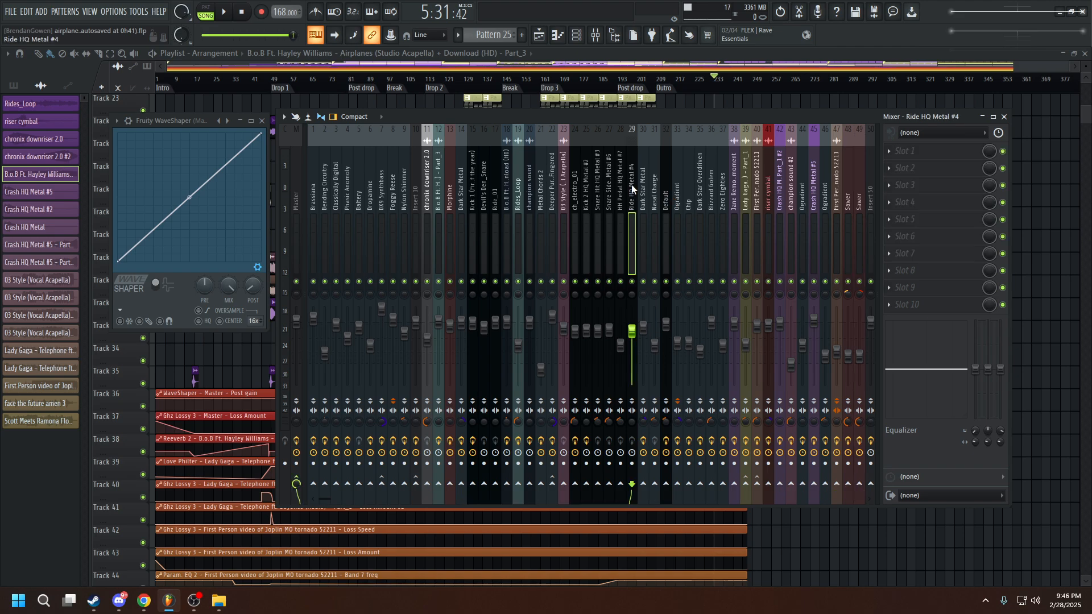